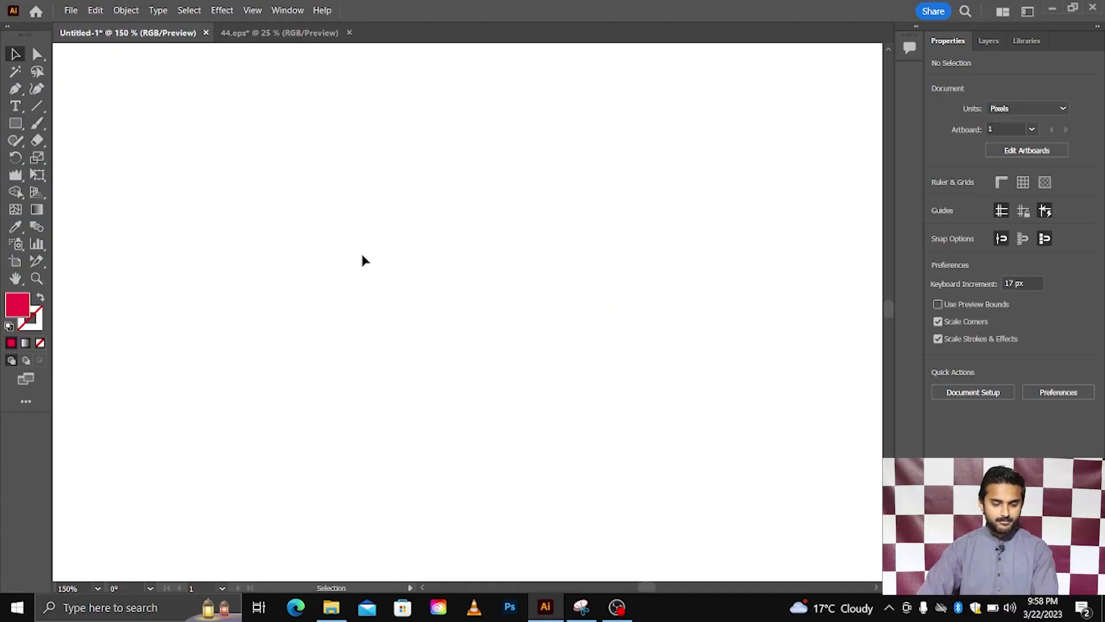
# Show the Actions panel from the Window menu and move it to the canvas's upper right.
pyautogui.click(287, 11)
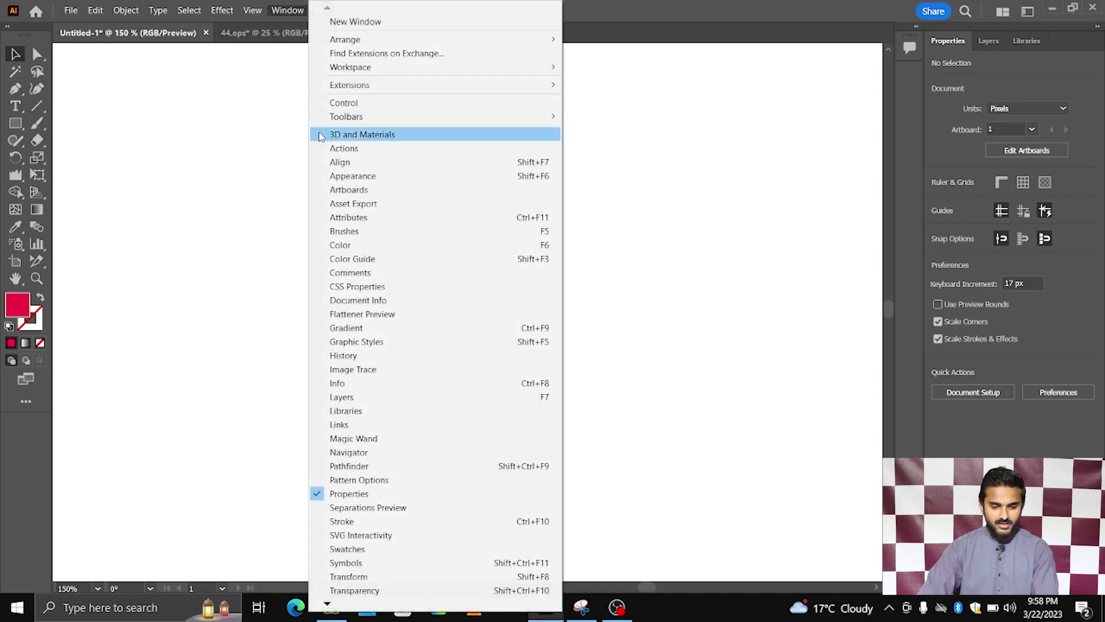
pyautogui.click(344, 148)
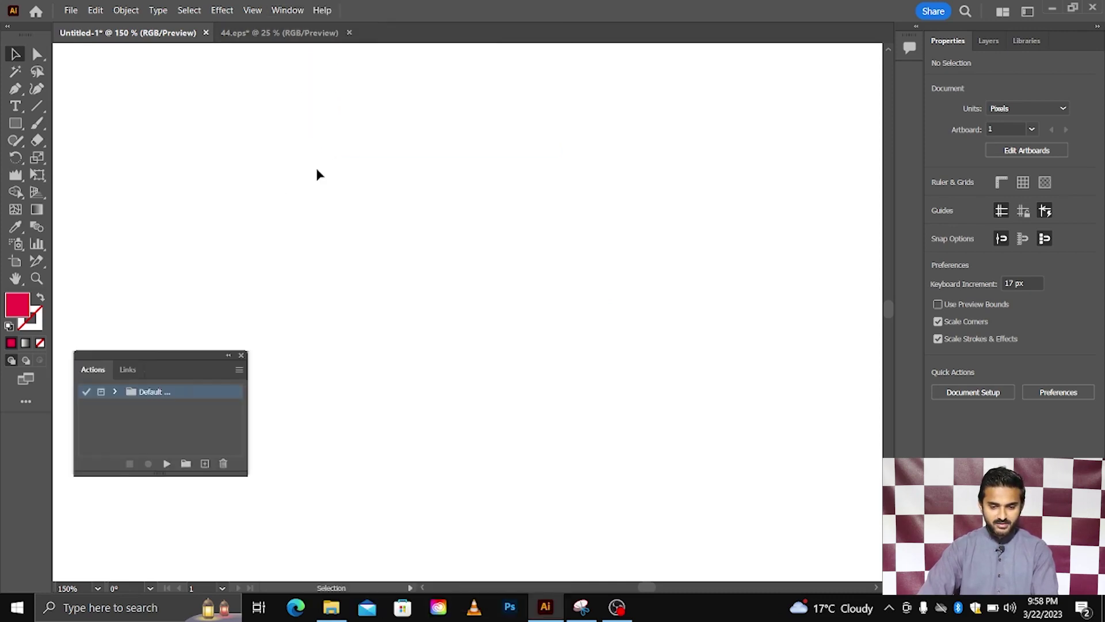
pyautogui.moveTo(145, 350)
pyautogui.mouseDown()
pyautogui.moveTo(508, 217)
pyautogui.moveTo(775, 52)
pyautogui.mouseUp()
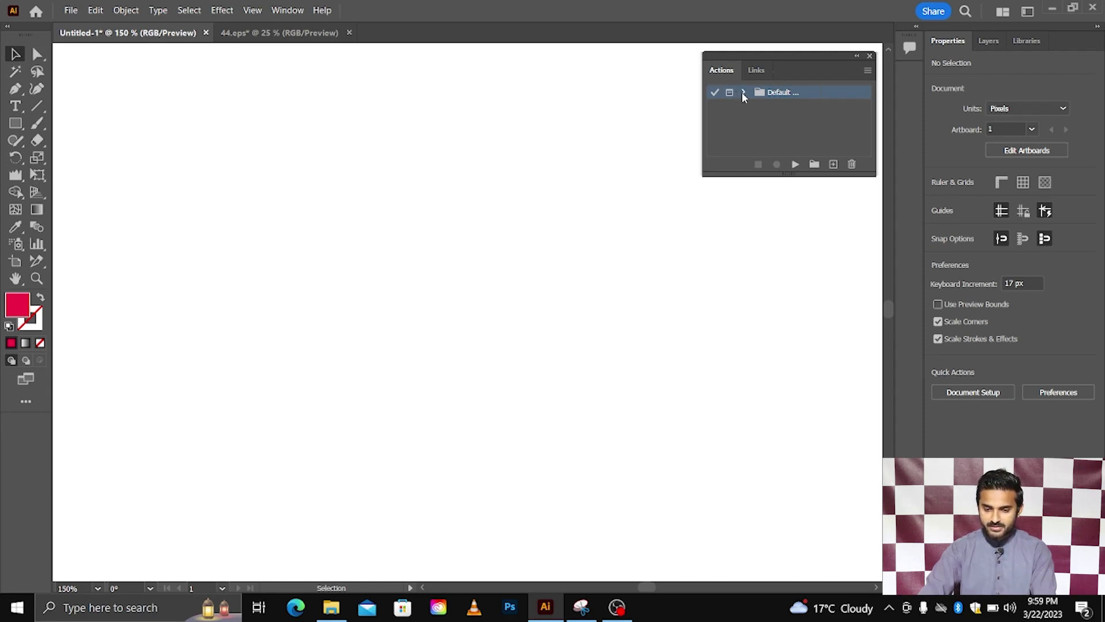
# Expand the Default Actions set and make the Actions panel taller to list more actions.
pyautogui.click(742, 93)
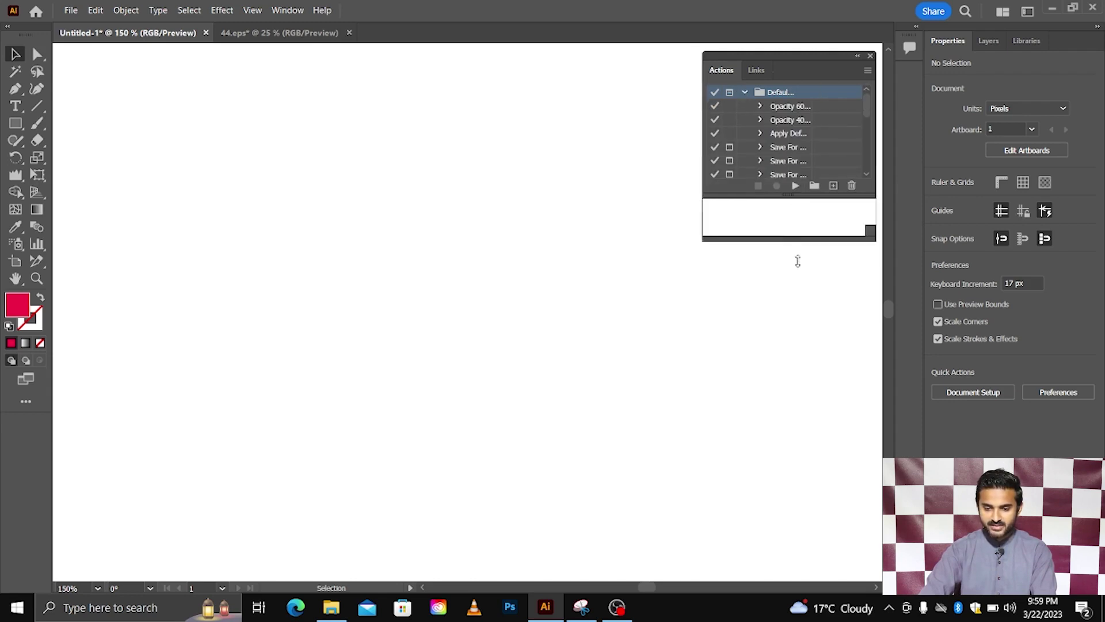
pyautogui.moveTo(794, 176); pyautogui.dragTo(795, 309)
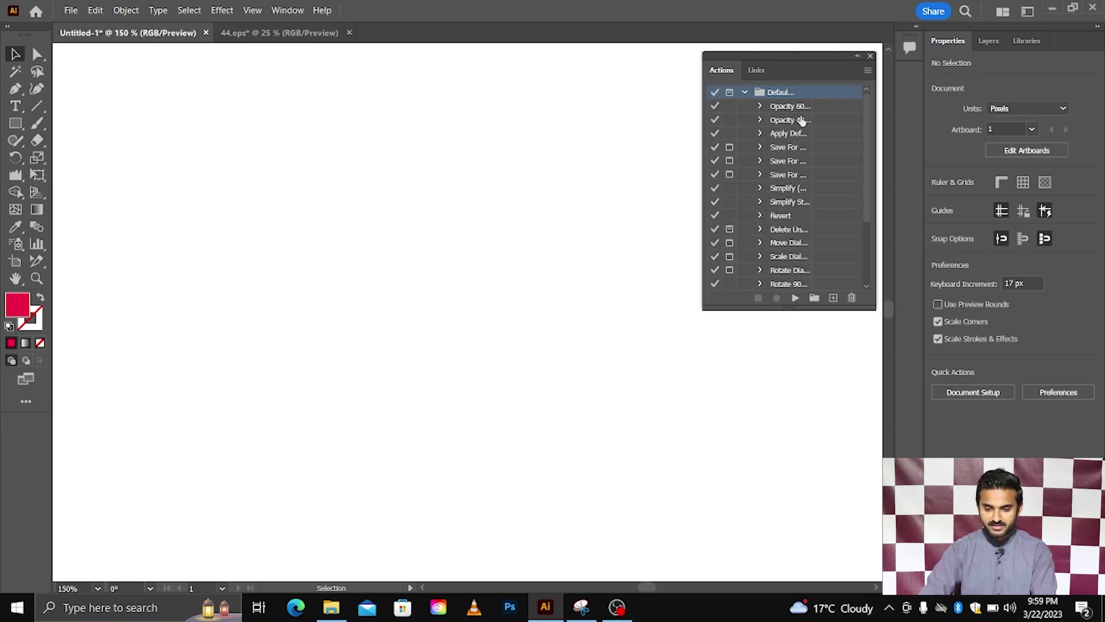
pyautogui.click(745, 92)
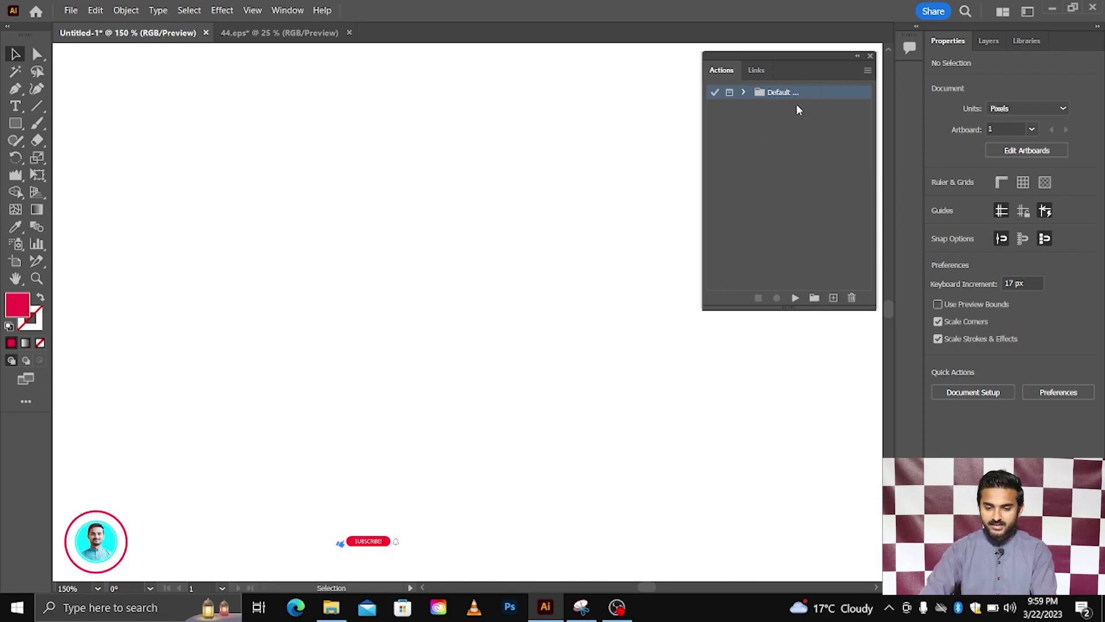
pyautogui.click(742, 92)
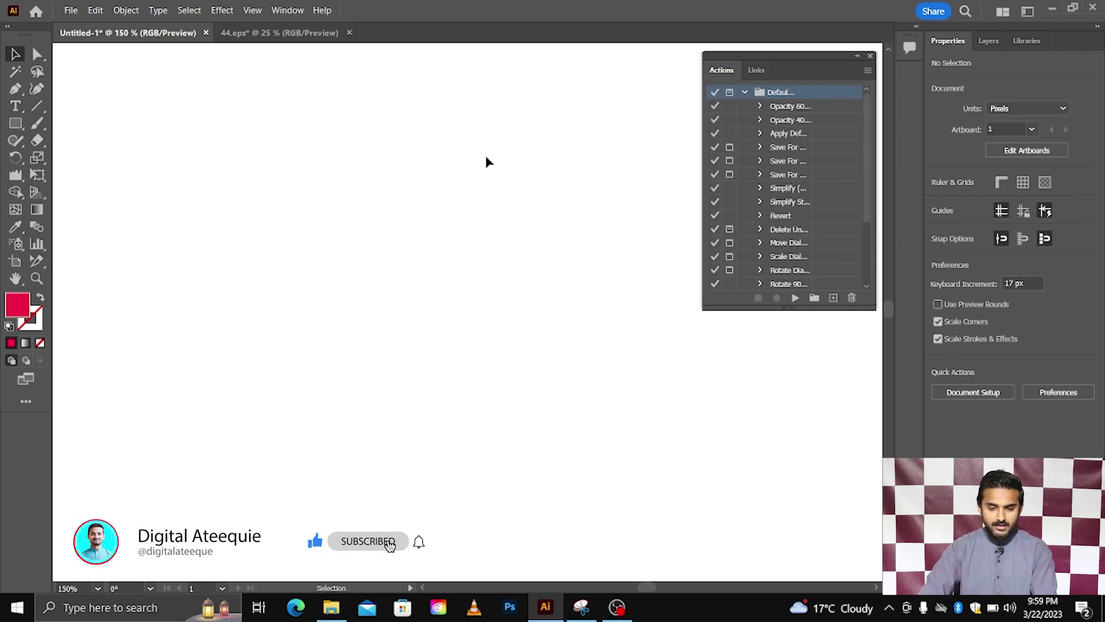
pyautogui.click(15, 124)
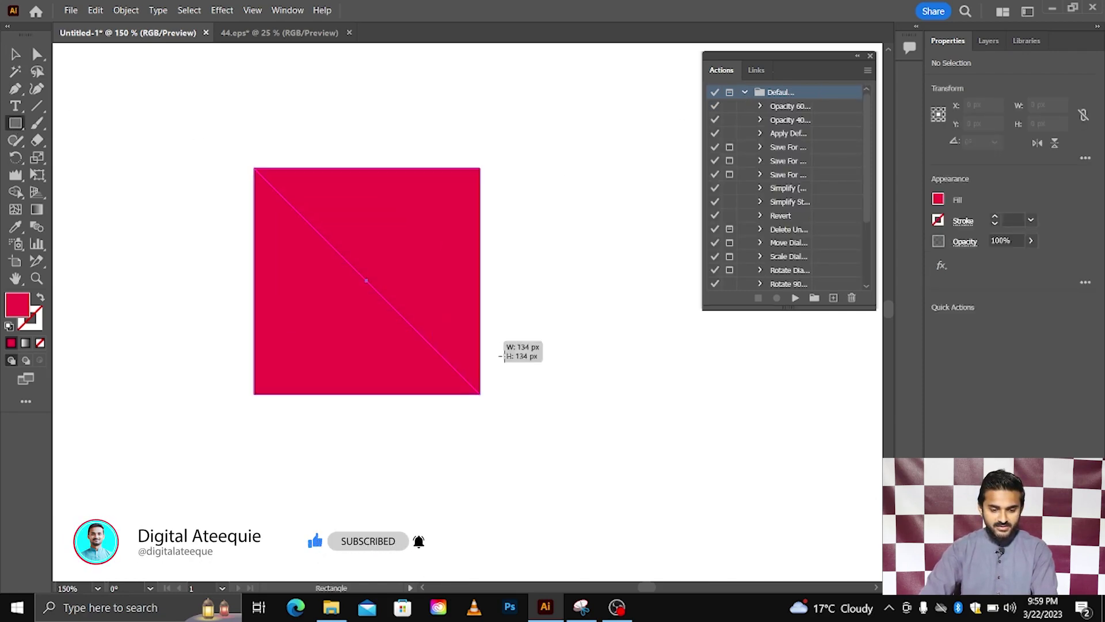
# Draw a square near the artboard centre and apply the Opacity 60 action to it.
pyautogui.moveTo(366, 279); pyautogui.dragTo(540, 383)
pyautogui.click(15, 54)
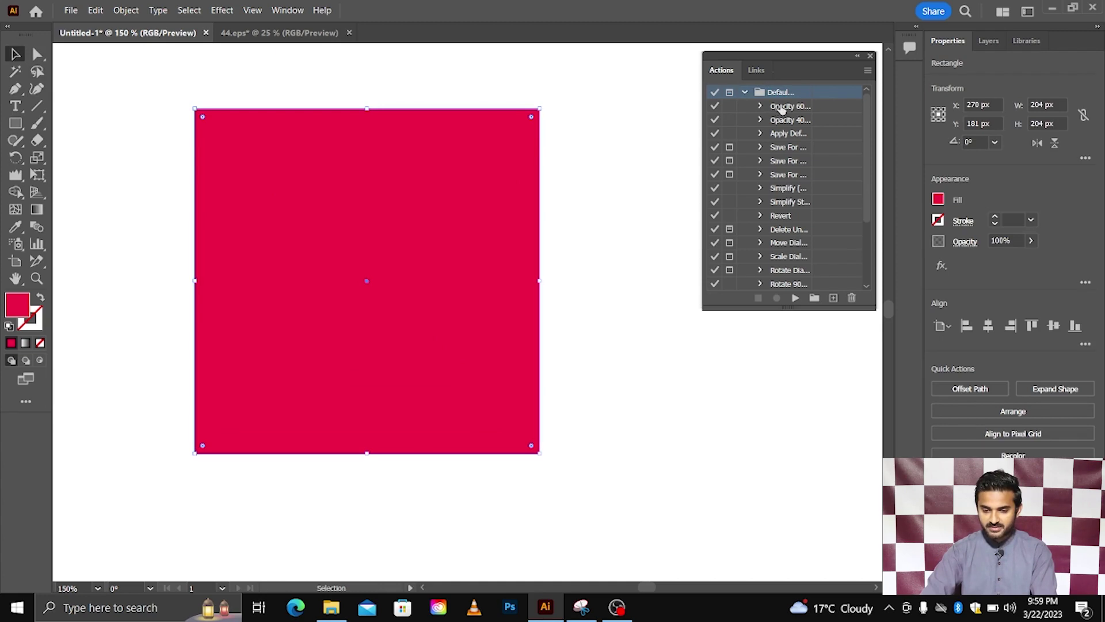
pyautogui.click(782, 109)
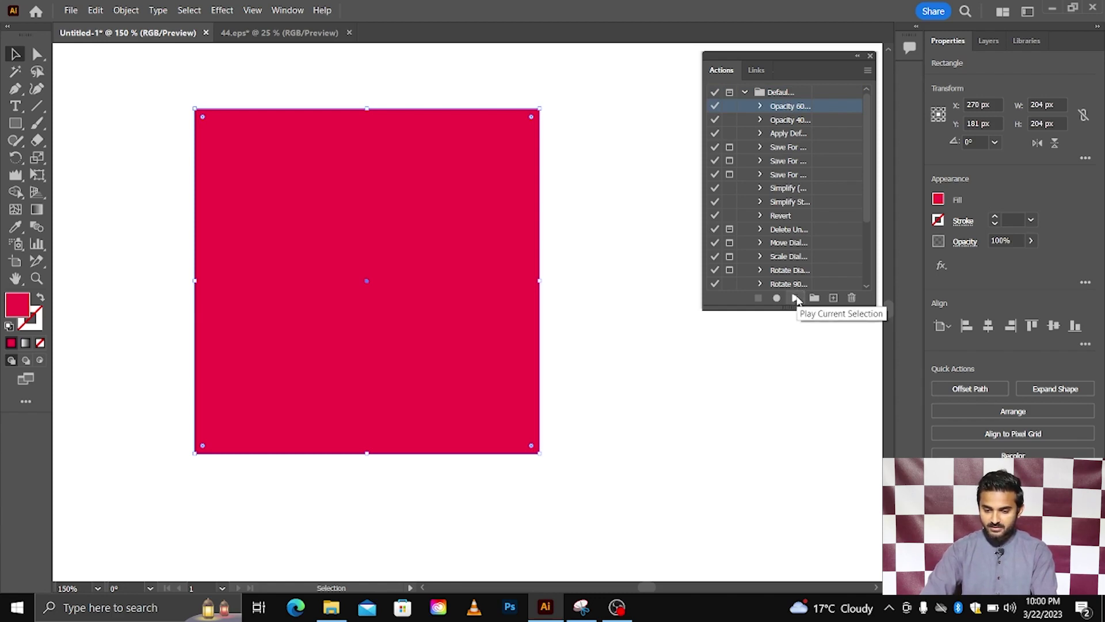
pyautogui.click(796, 297)
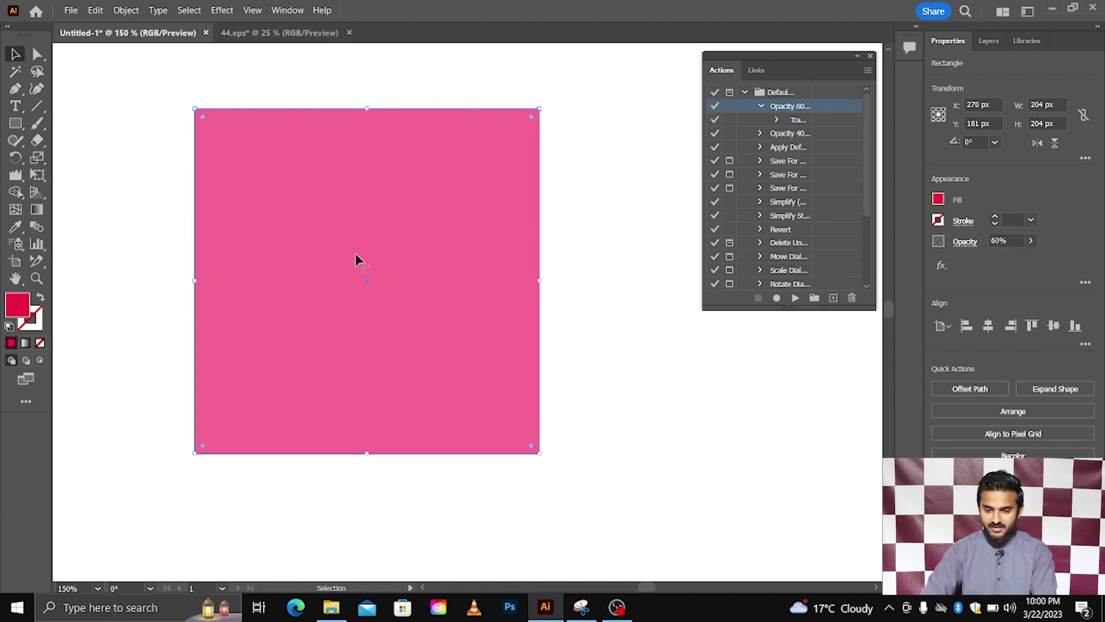
# Apply the Opacity 40 action to the square, then collapse the Default Actions set.
pyautogui.click(794, 134)
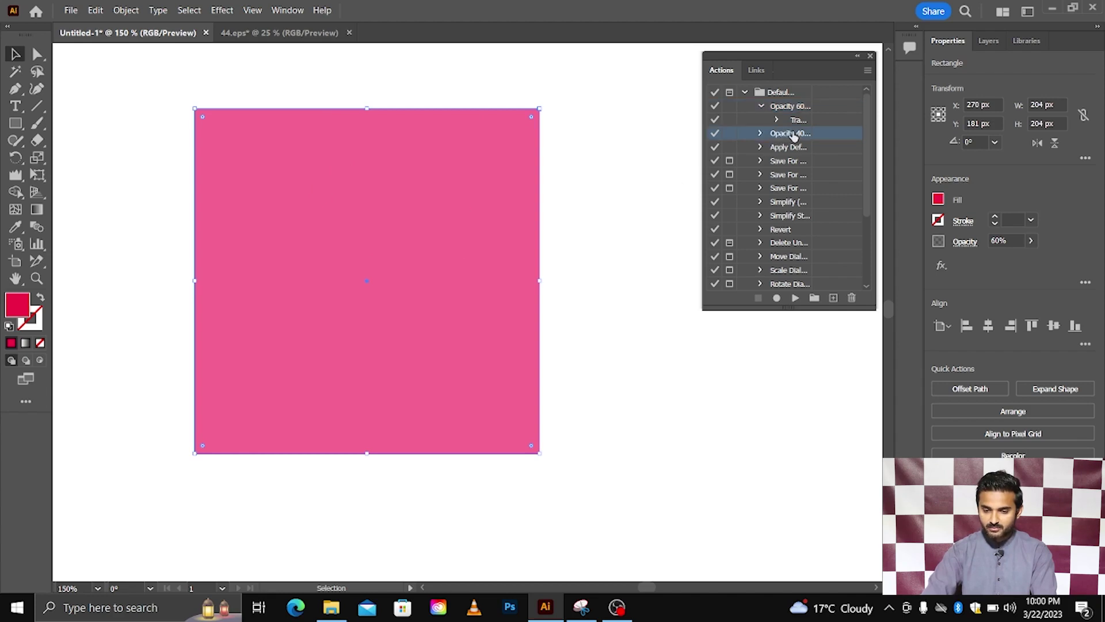
pyautogui.click(797, 299)
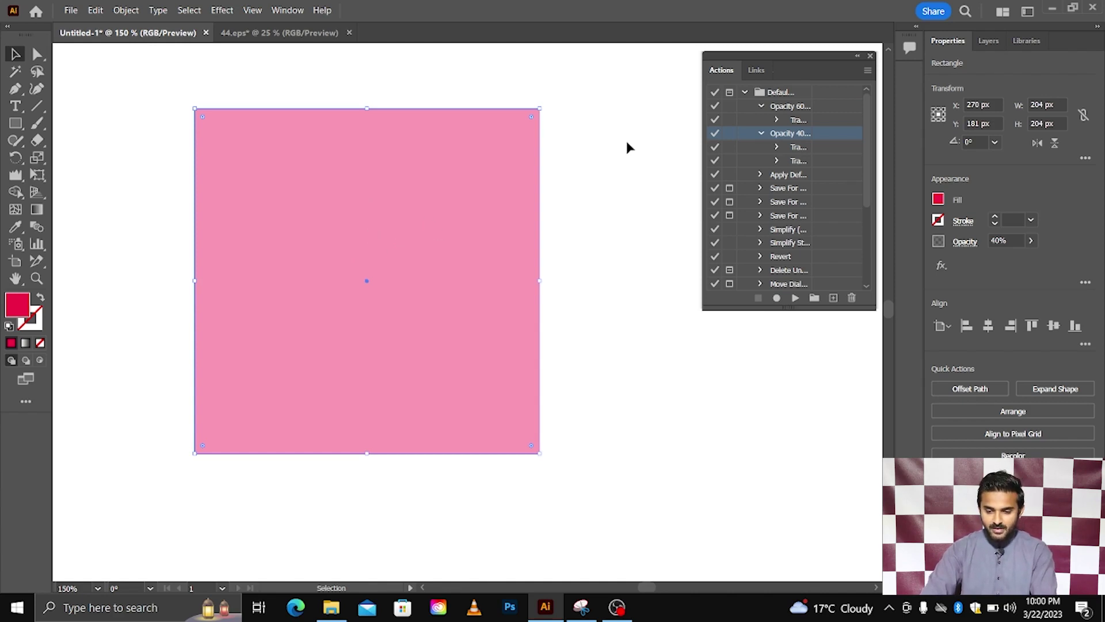
pyautogui.click(761, 107)
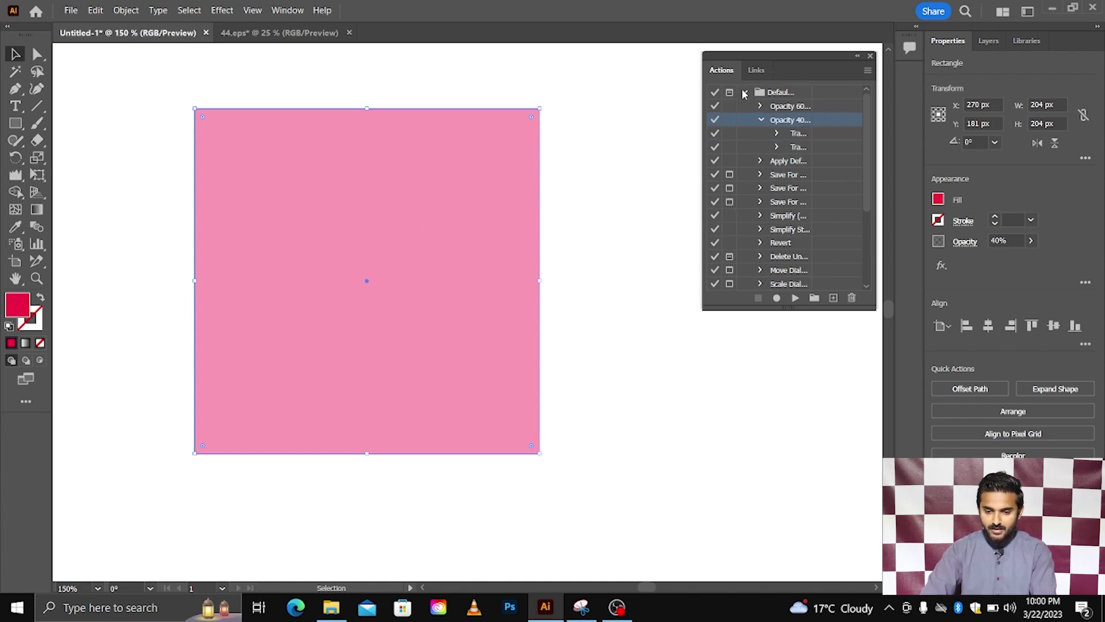
pyautogui.click(744, 92)
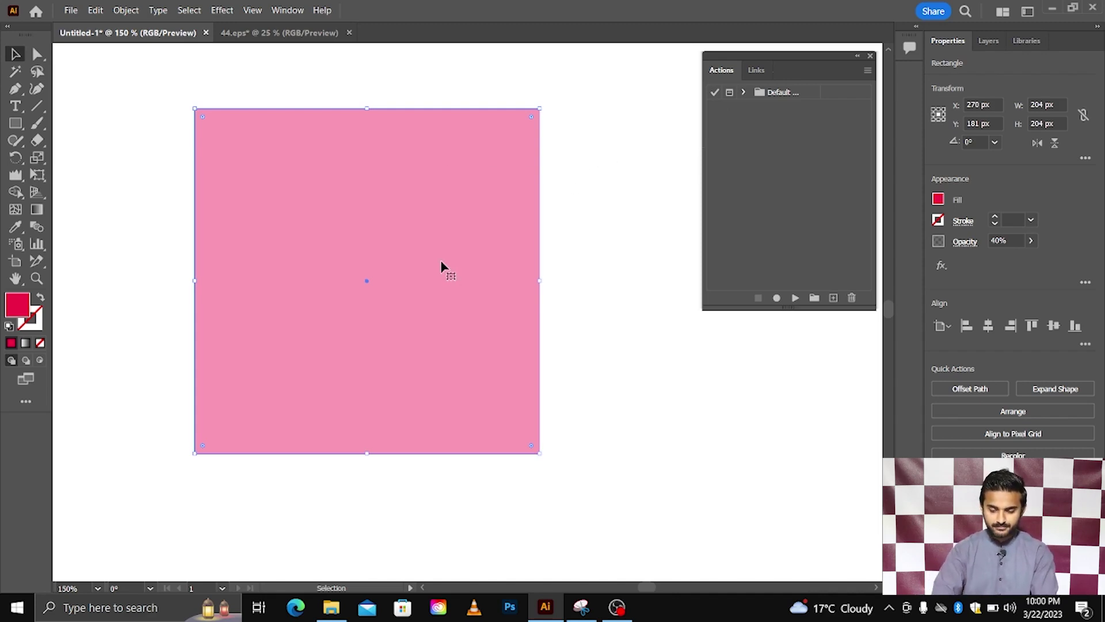
# Delete the pink square and create a new action set named 'digital ateeque'.
pyautogui.press('Delete')
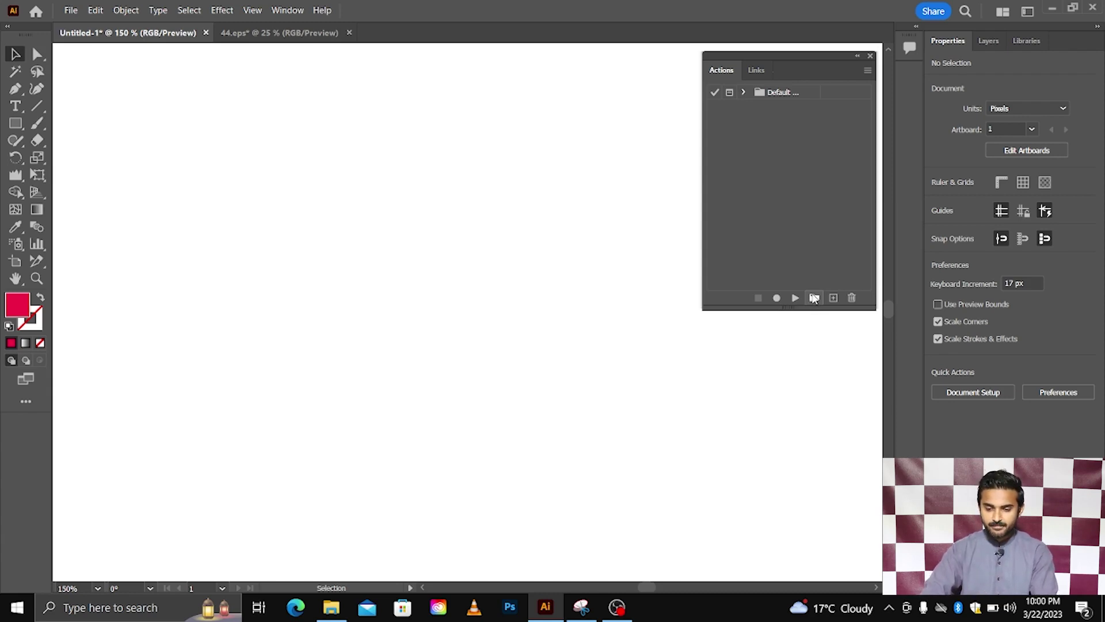
pyautogui.click(814, 297)
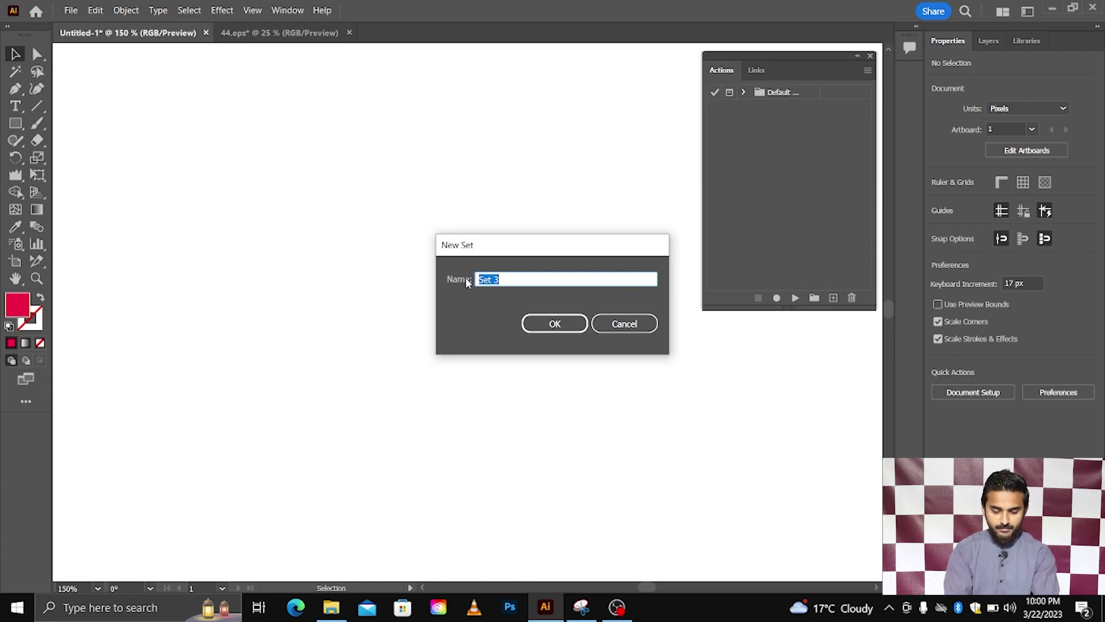
pyautogui.write('digital at')
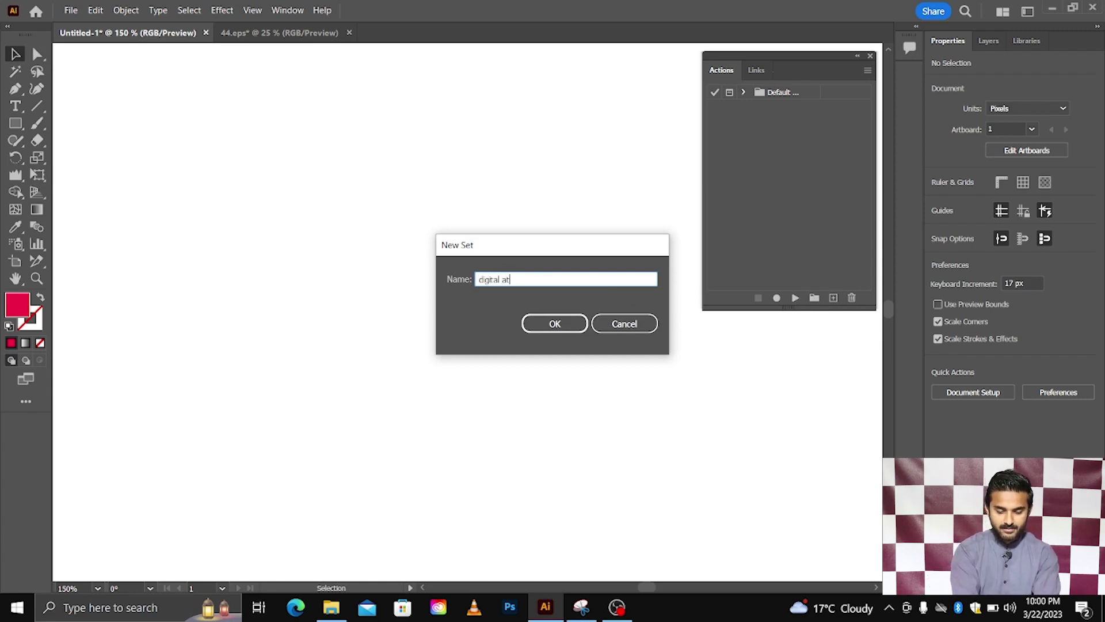
pyautogui.write('eeque')
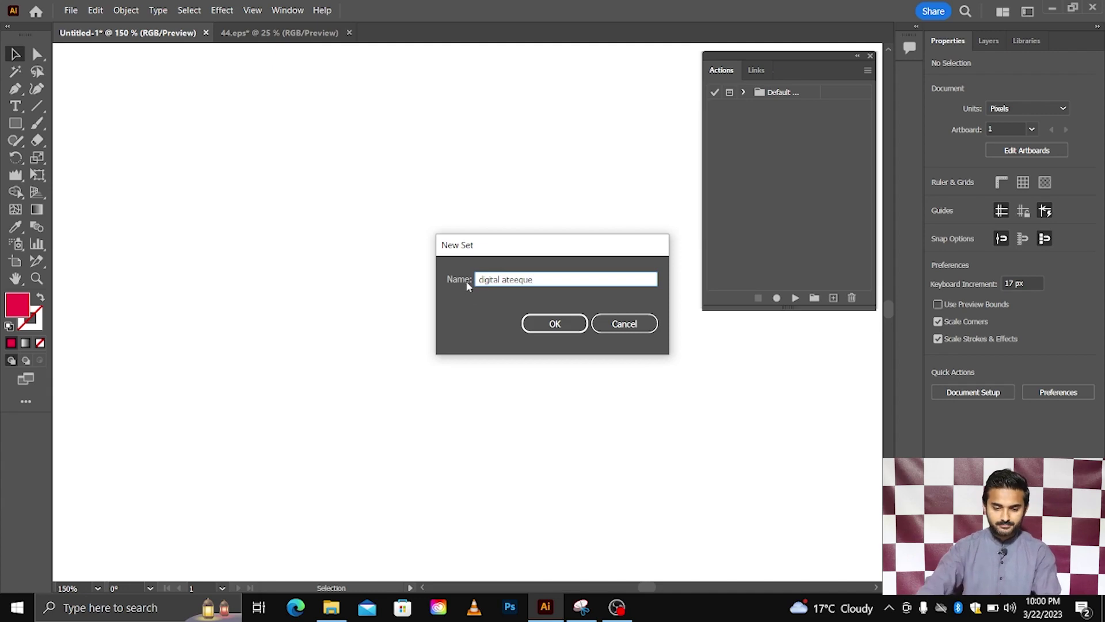
pyautogui.click(554, 324)
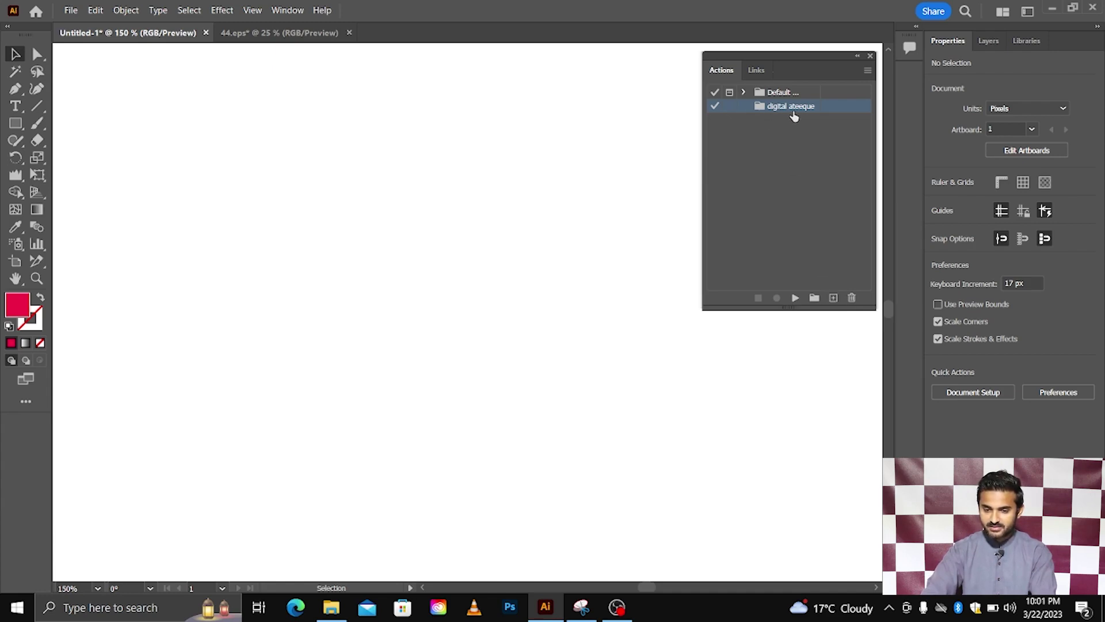
# Start a new action, keeping it in the custom 'digital ateeque' set.
pyautogui.click(833, 298)
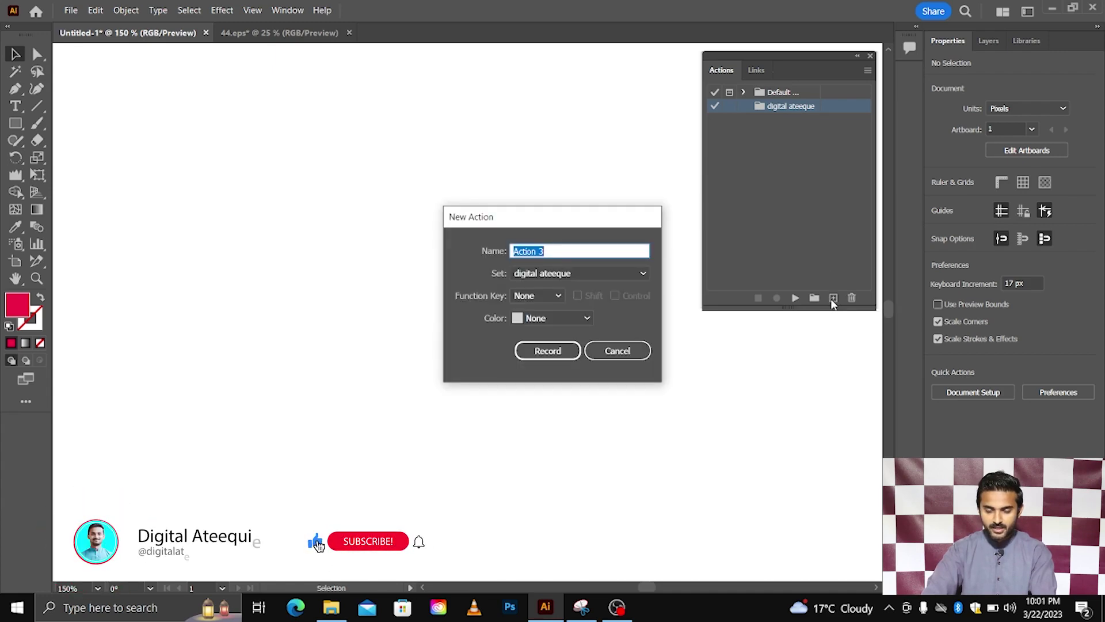
pyautogui.moveTo(578, 225); pyautogui.dragTo(604, 195)
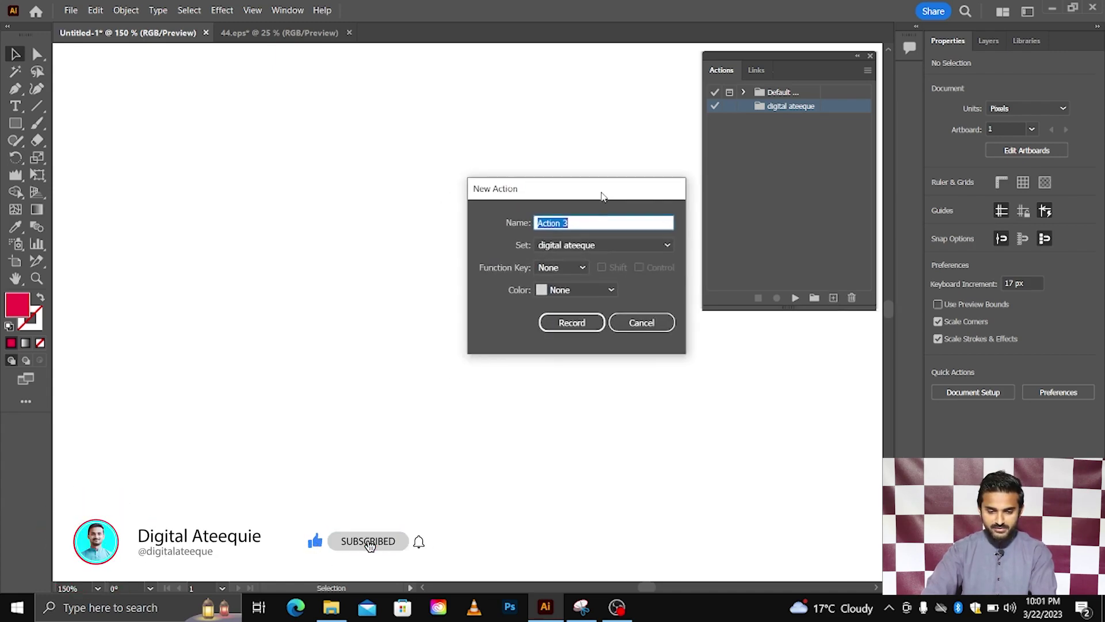
pyautogui.click(580, 223)
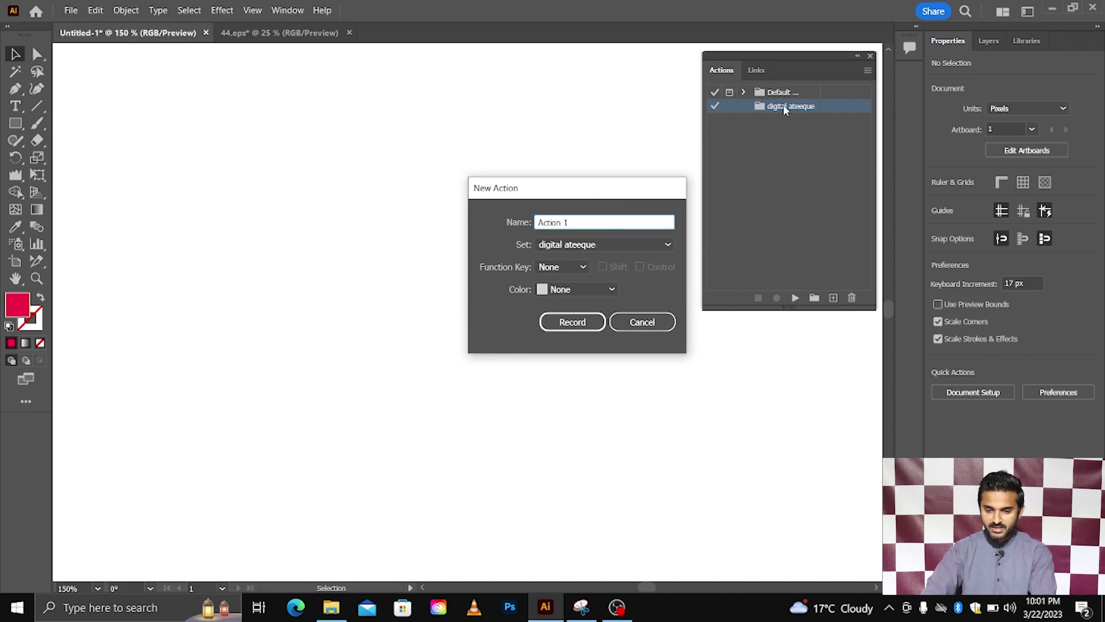
pyautogui.click(638, 241)
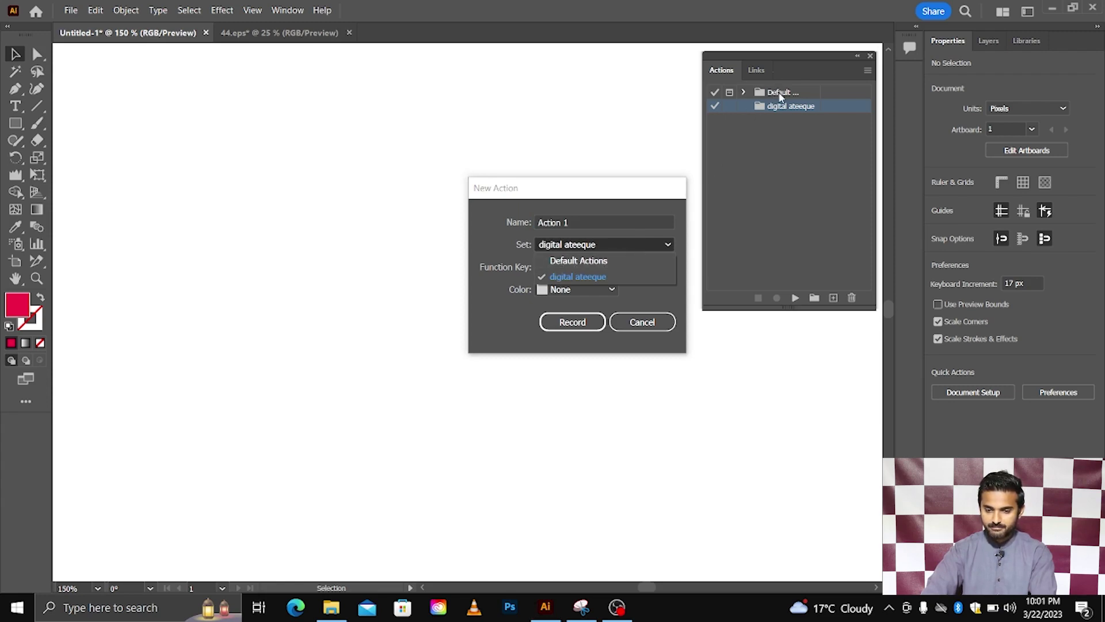
pyautogui.click(571, 277)
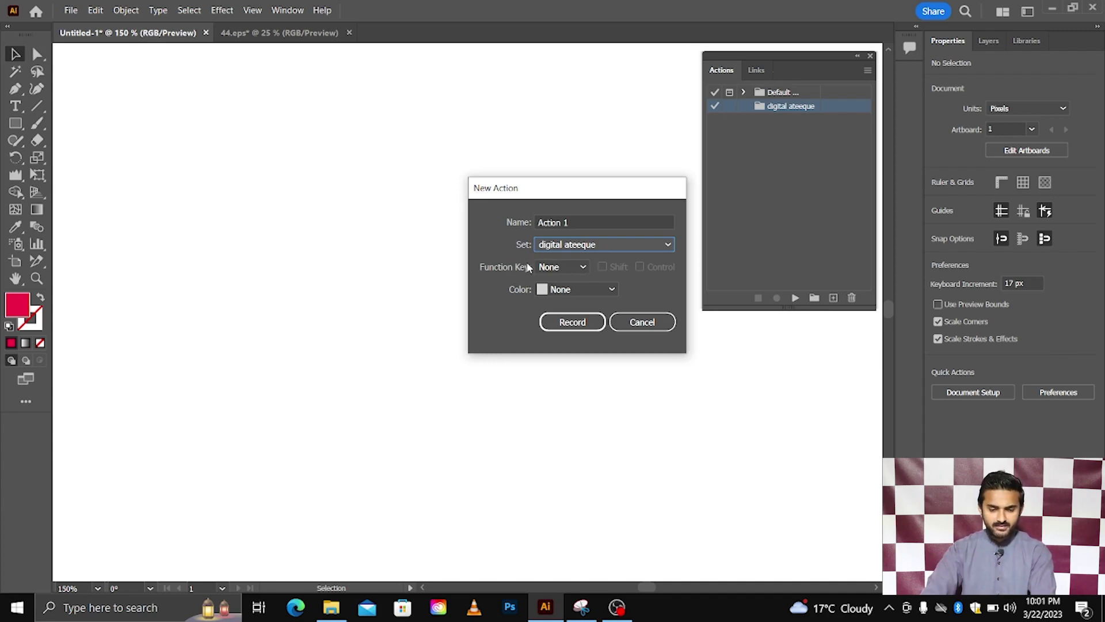
# Give Action 1 no function key and a Red colour label, then start recording.
pyautogui.click(562, 268)
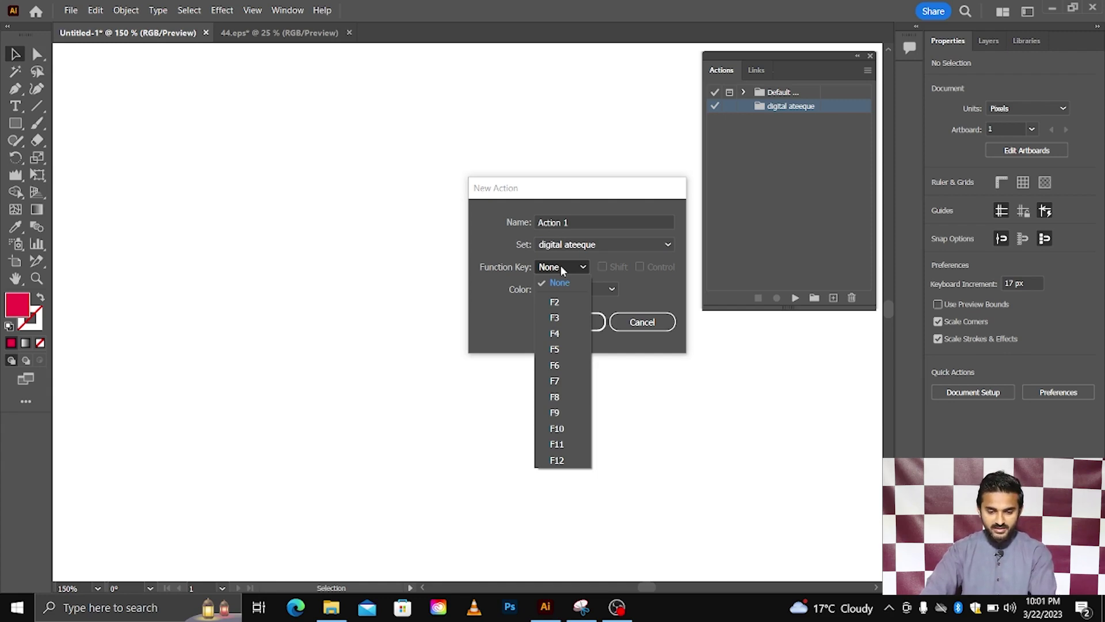
pyautogui.click(556, 301)
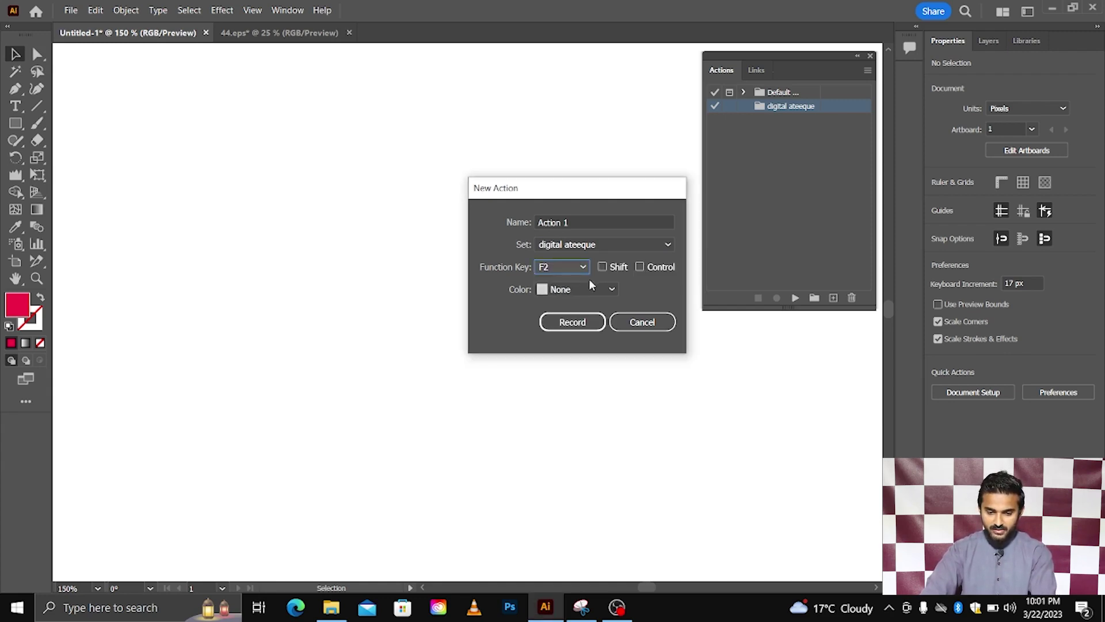
pyautogui.click(603, 266)
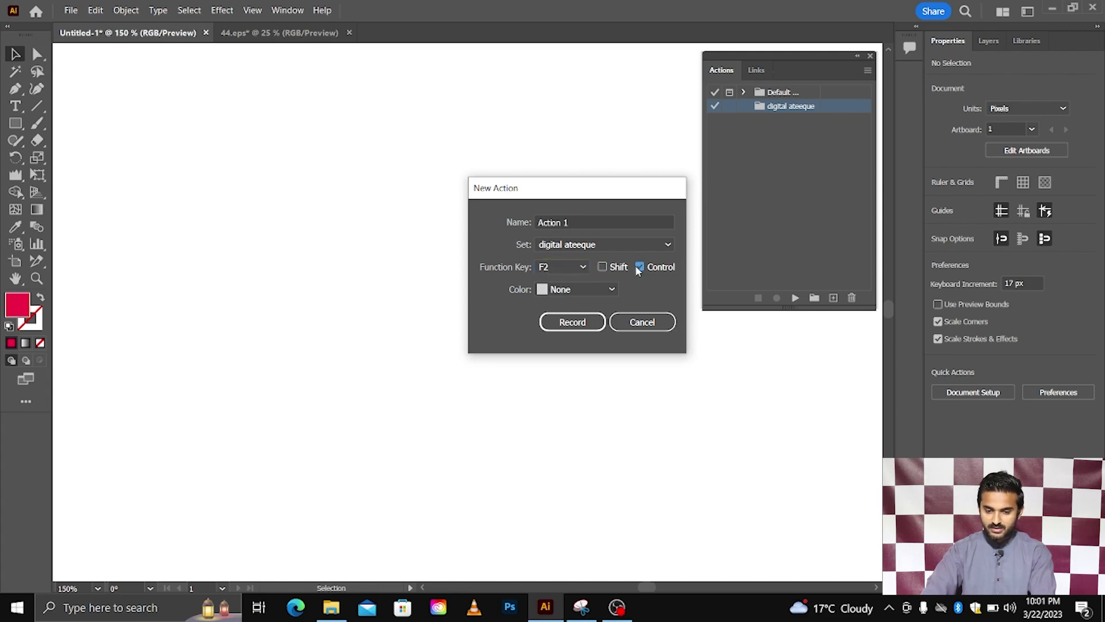
pyautogui.click(582, 267)
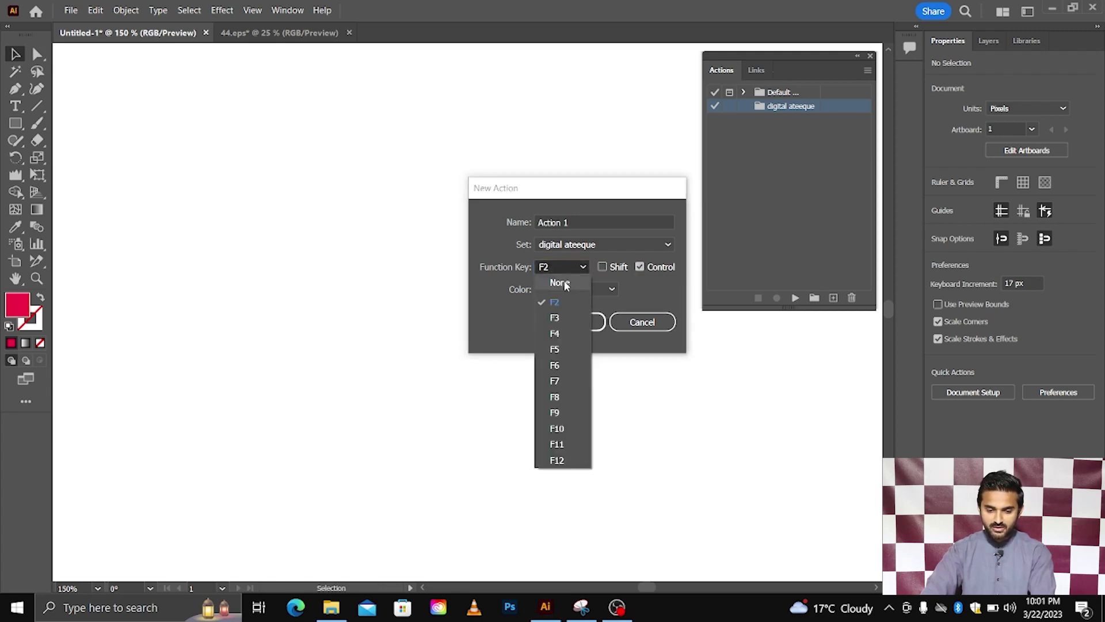
pyautogui.click(566, 284)
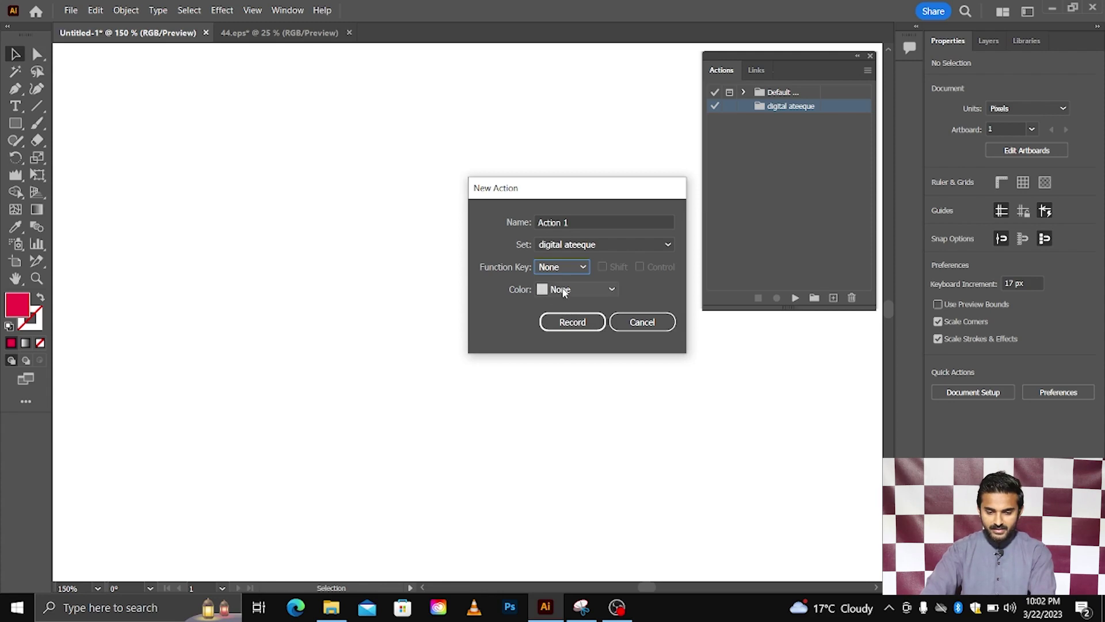
pyautogui.click(581, 291)
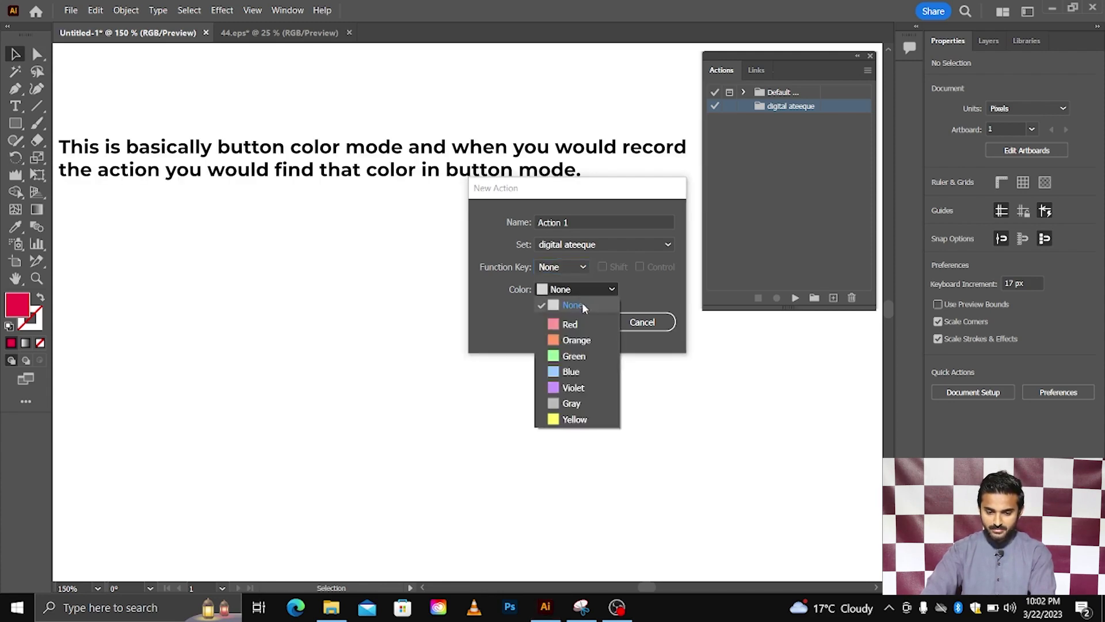
pyautogui.click(572, 324)
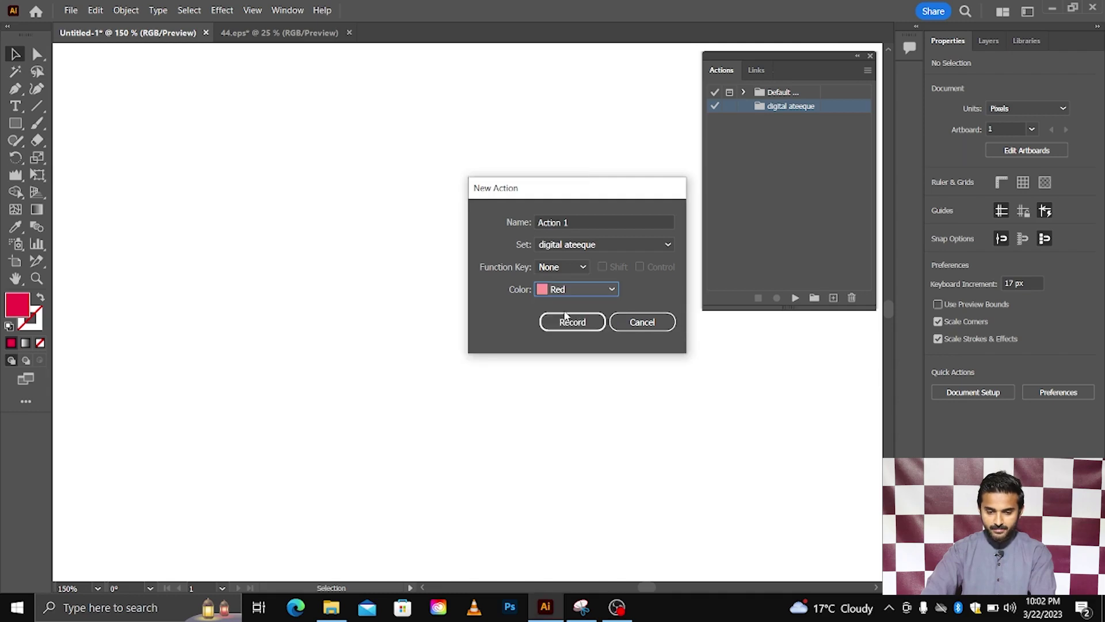
pyautogui.click(580, 323)
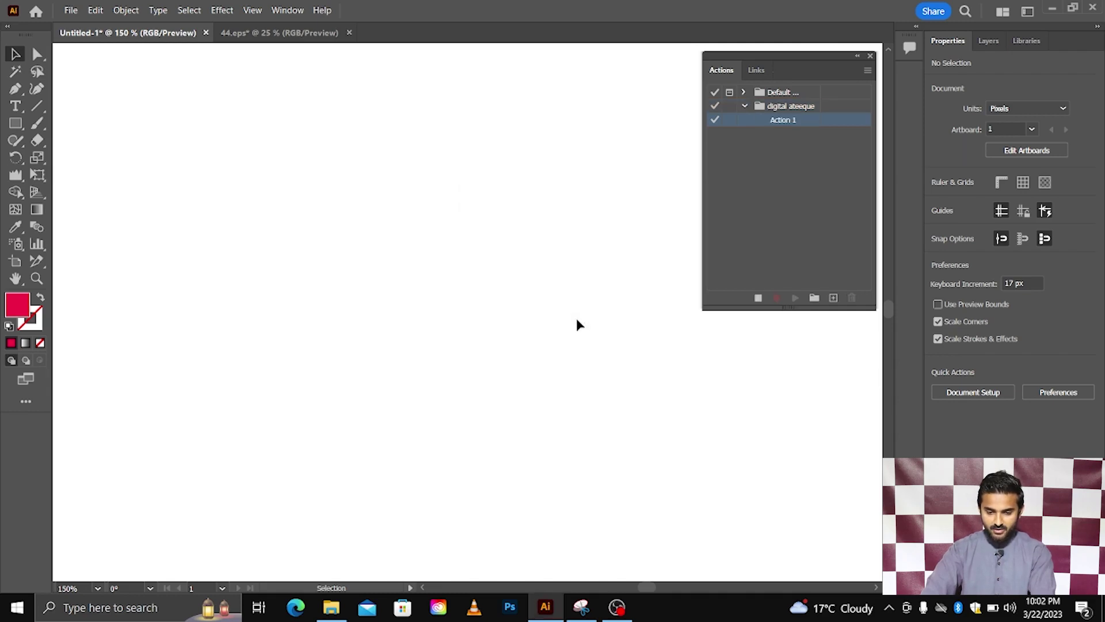
# Record drawing a red square at the top-left and duplicating it to the right.
pyautogui.click(759, 298)
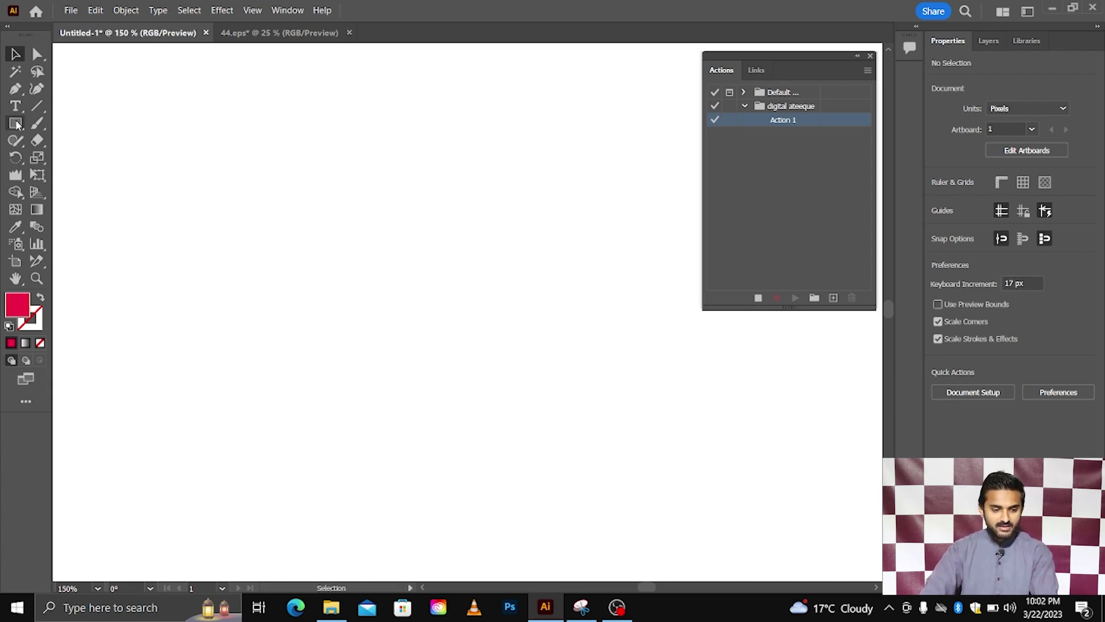
pyautogui.press('m')
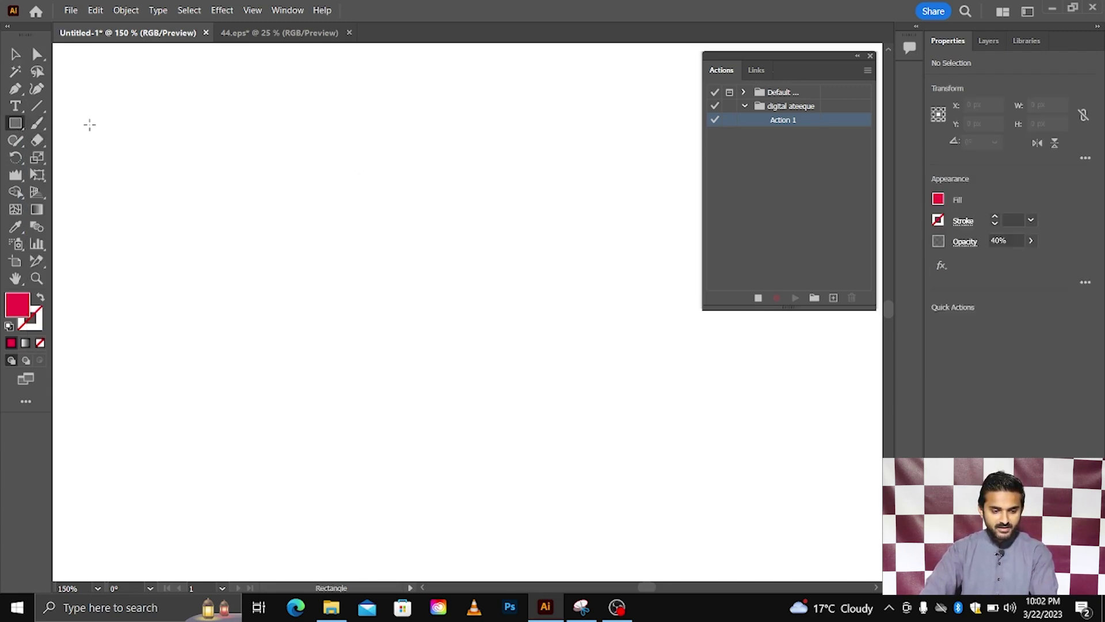
pyautogui.moveTo(98, 118)
pyautogui.mouseDown()
pyautogui.moveTo(180, 185)
pyautogui.moveTo(223, 242)
pyautogui.mouseUp()
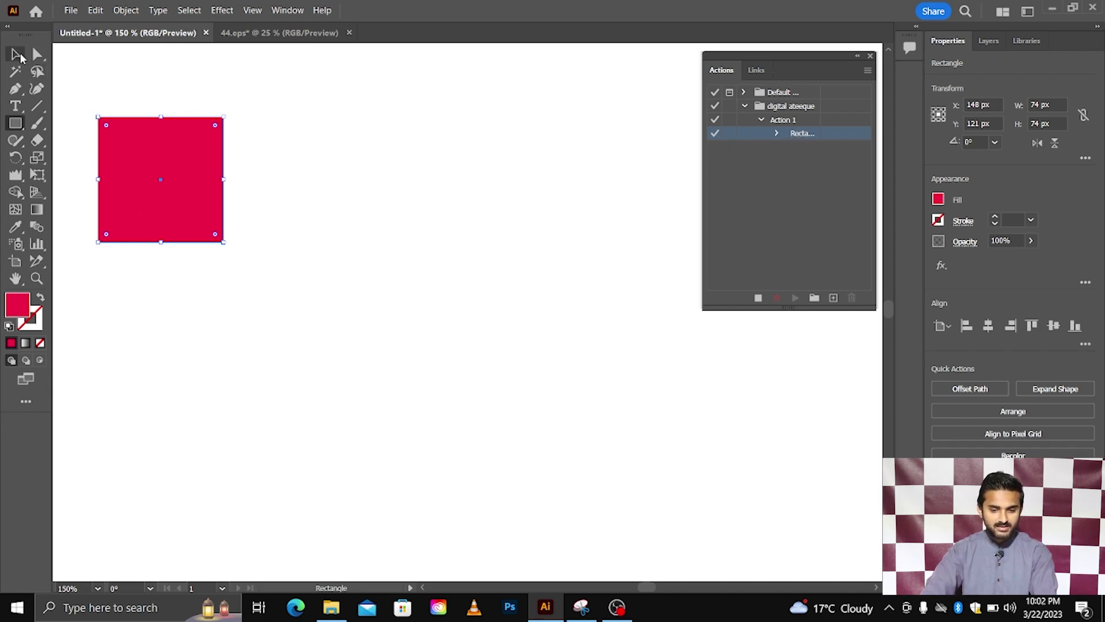
pyautogui.press('v')
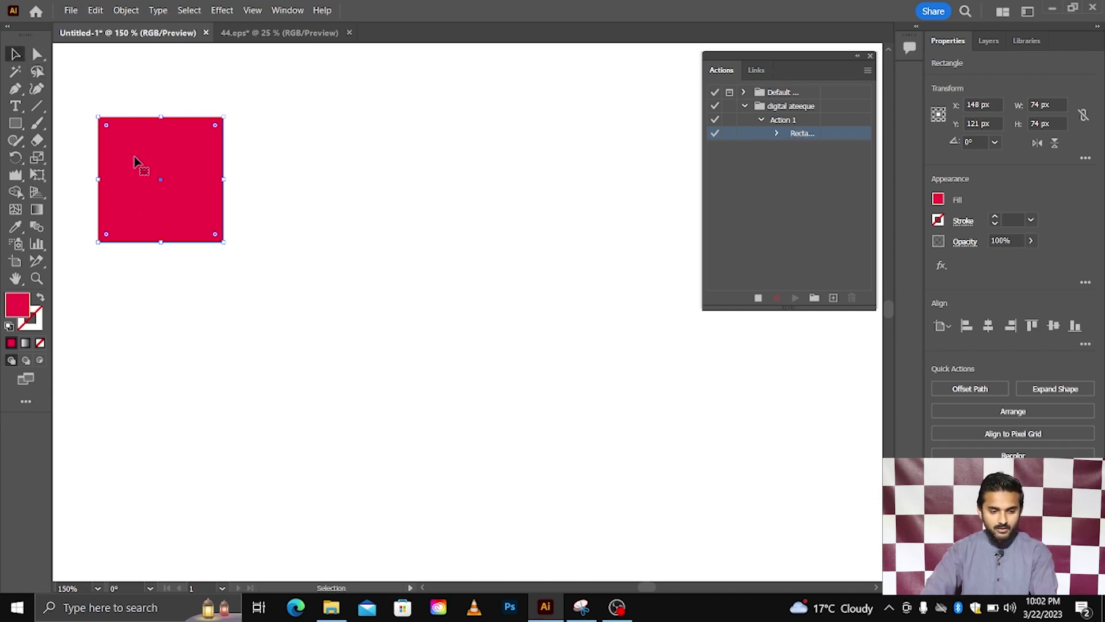
pyautogui.moveTo(140, 165); pyautogui.dragTo(268, 170)
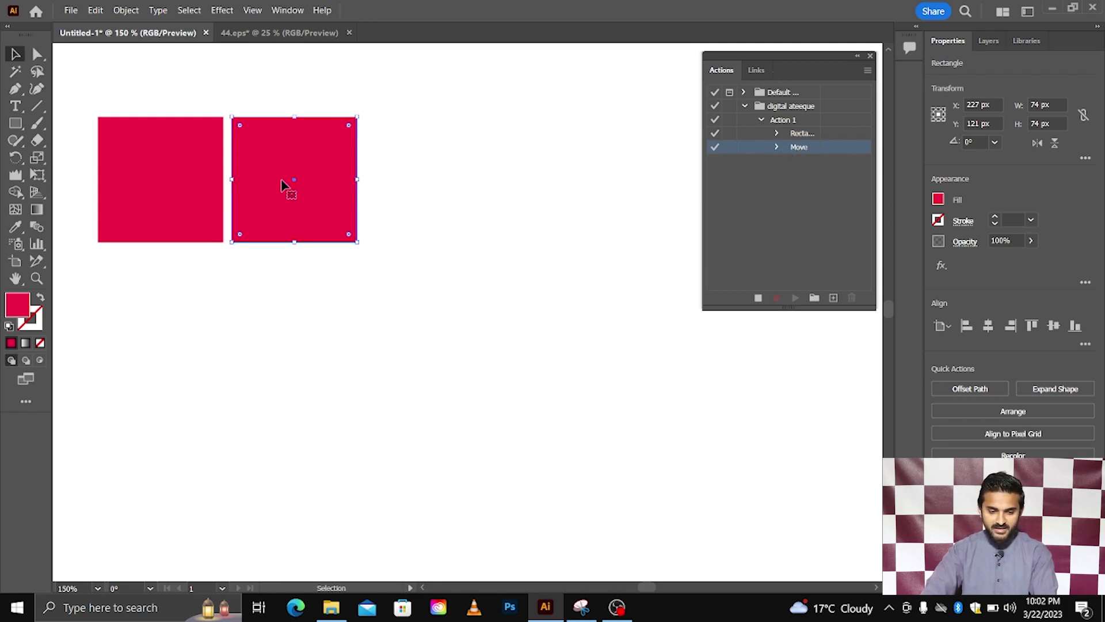
# Repeat the duplicate twice for four squares, stop recording, and select all four squares.
pyautogui.hotkey('ctrl', 'd')
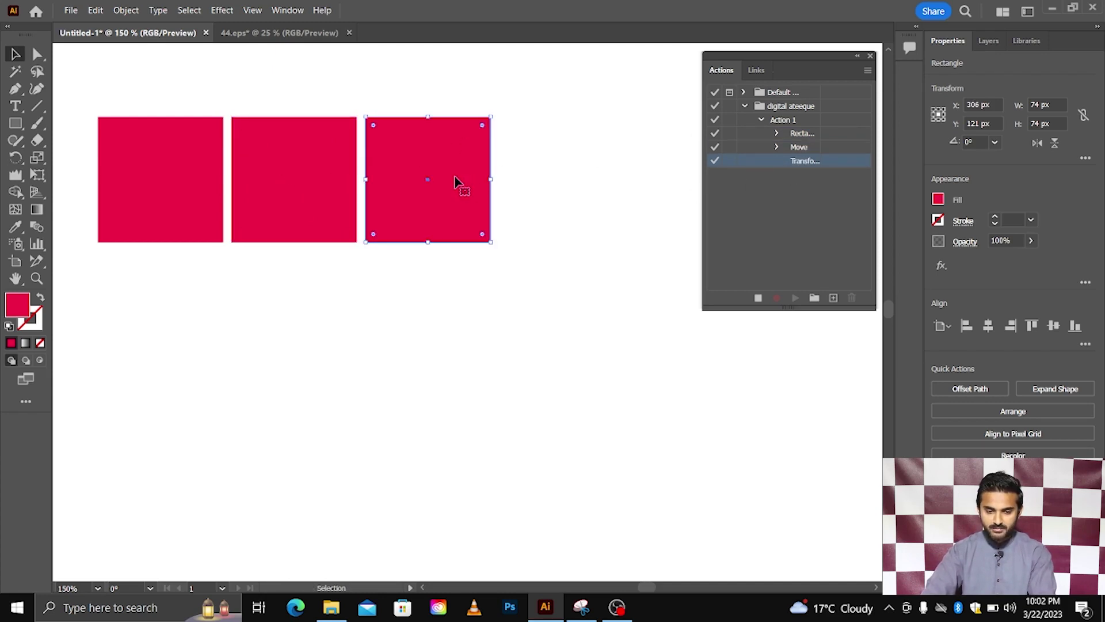
pyautogui.hotkey('ctrl', 'd')
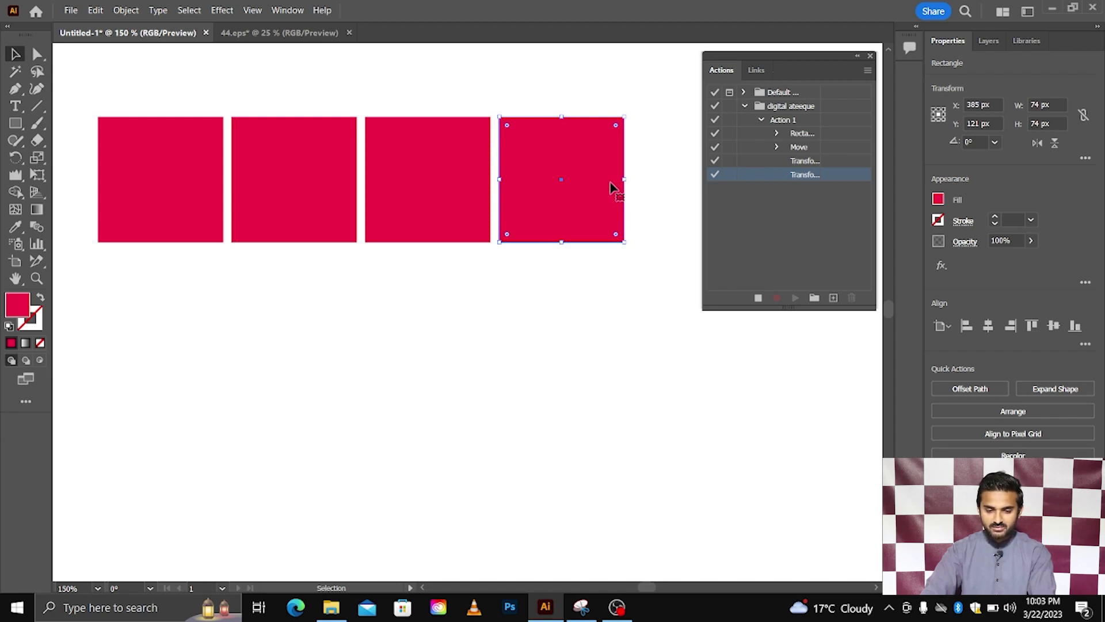
pyautogui.click(758, 302)
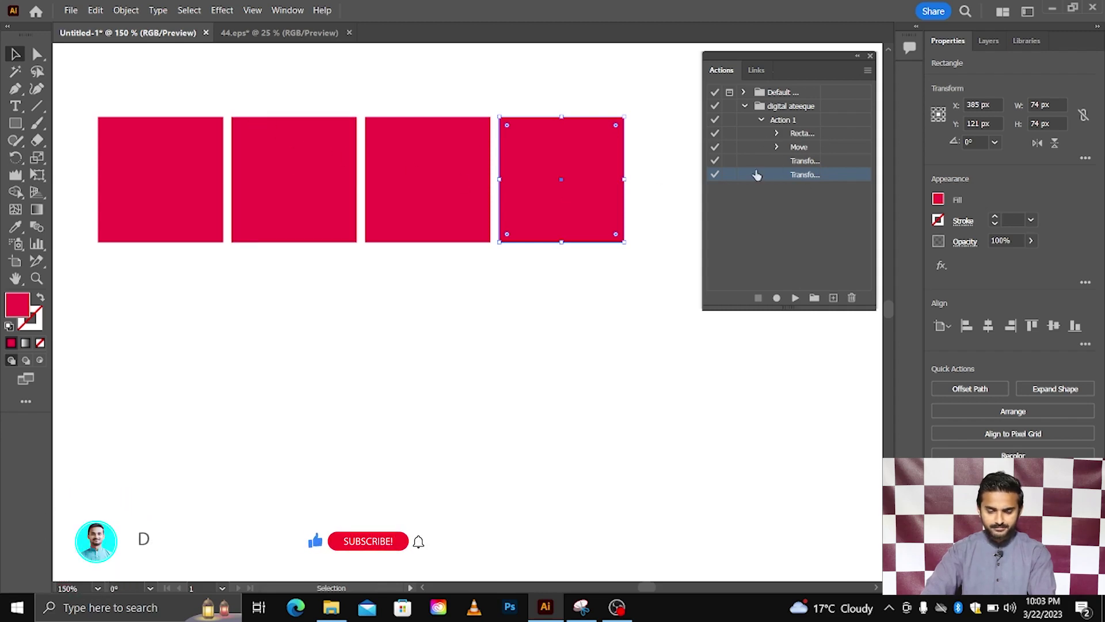
pyautogui.click(761, 119)
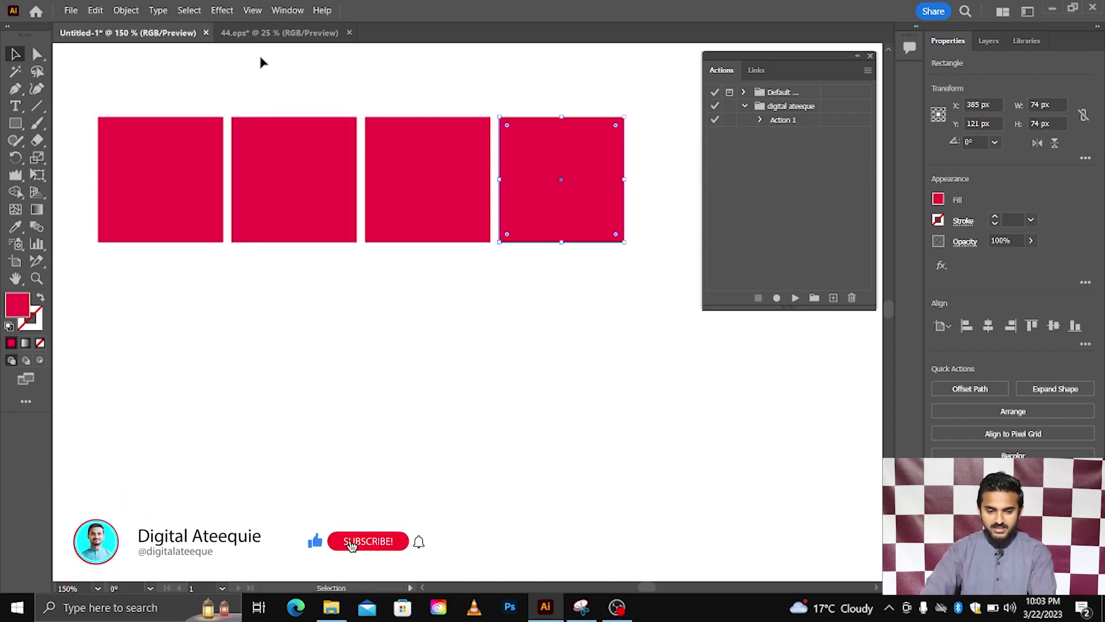
pyautogui.moveTo(148, 63)
pyautogui.mouseDown()
pyautogui.moveTo(361, 271)
pyautogui.moveTo(594, 300)
pyautogui.mouseUp()
# Delete the four red squares and replay Action 1 to recreate them.
pyautogui.press('Delete')
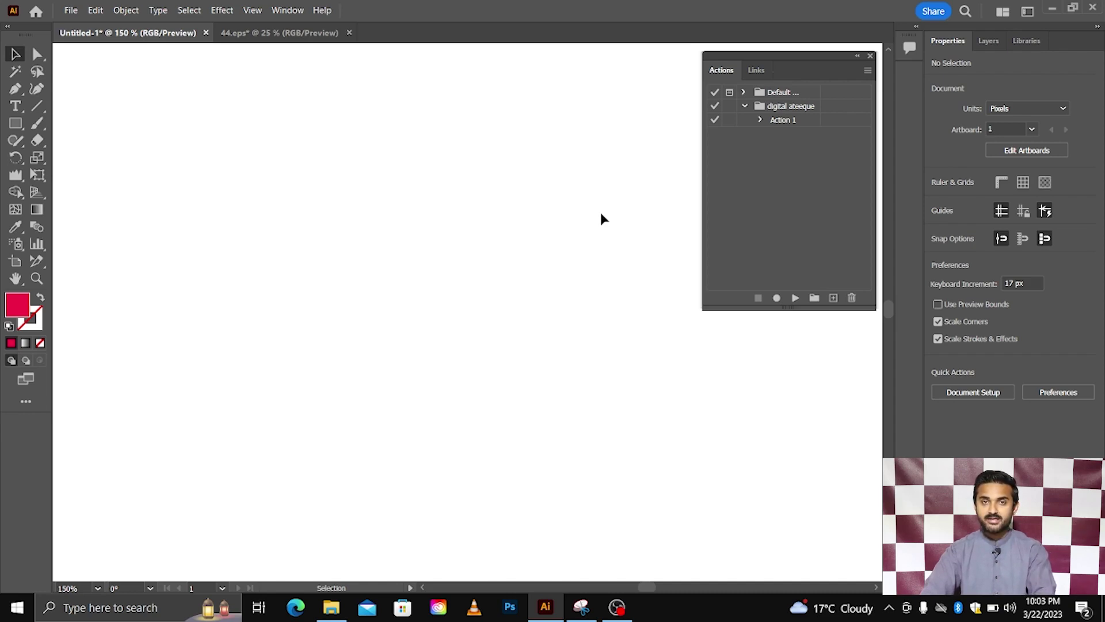
pyautogui.click(782, 123)
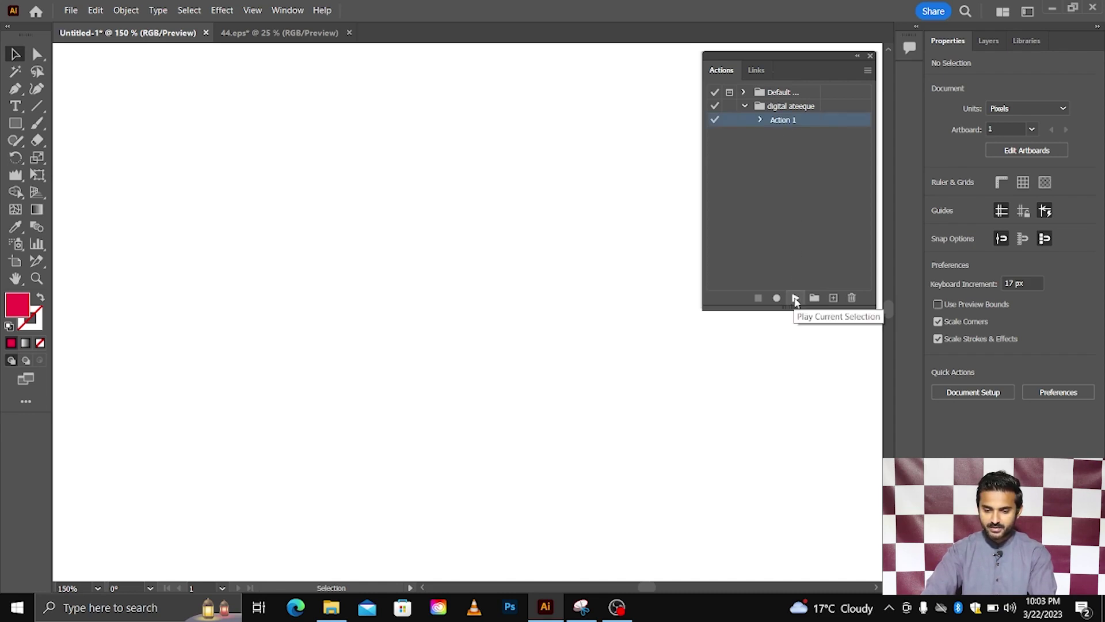
pyautogui.click(795, 299)
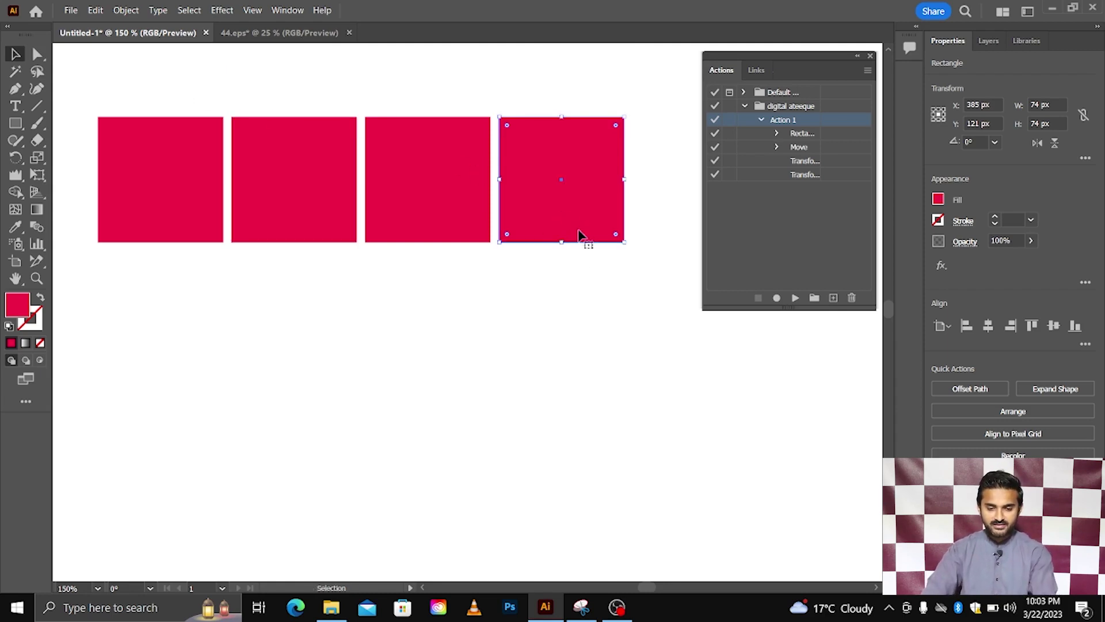
# Create a new blank document, then delete the four red squares from Untitled-1.
pyautogui.hotkey('ctrl', 'n')
pyautogui.click(781, 516)
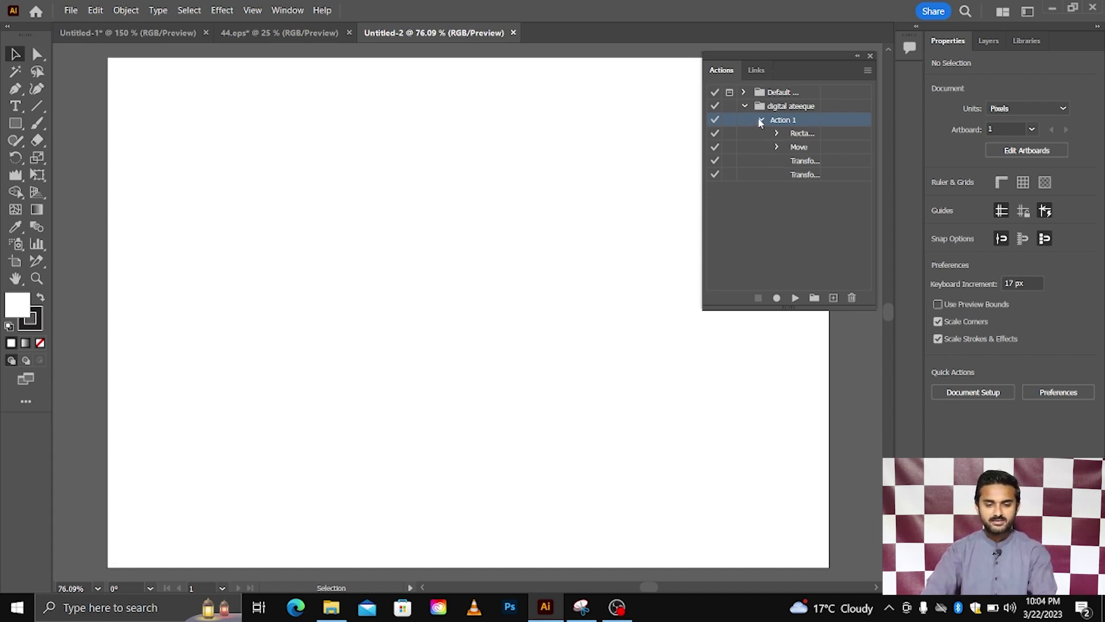
pyautogui.click(148, 35)
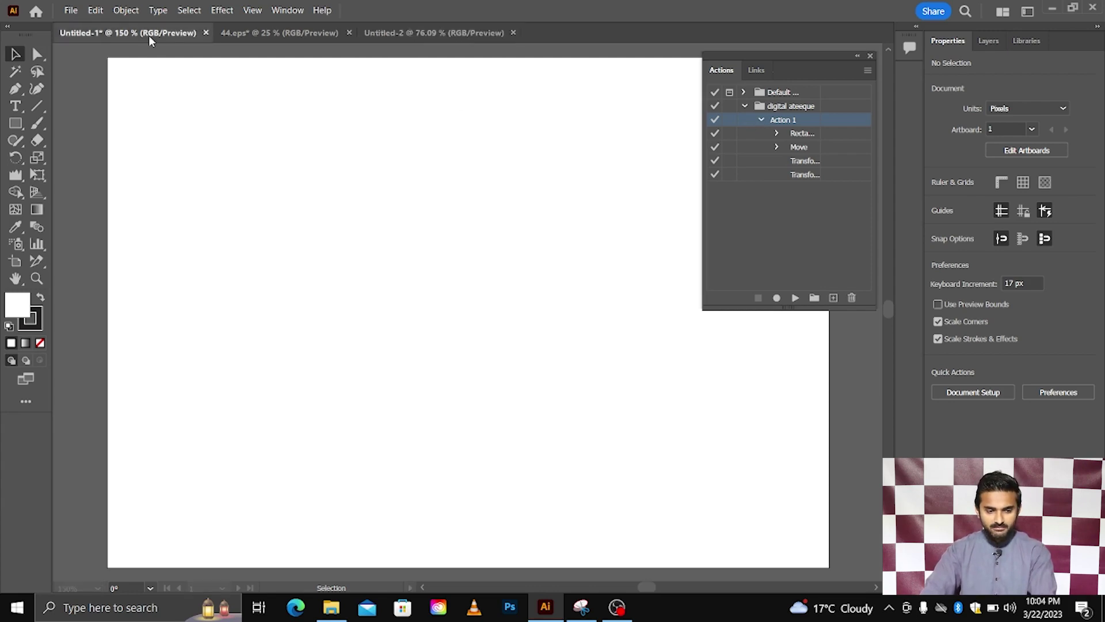
pyautogui.scroll(2, 265, 149)
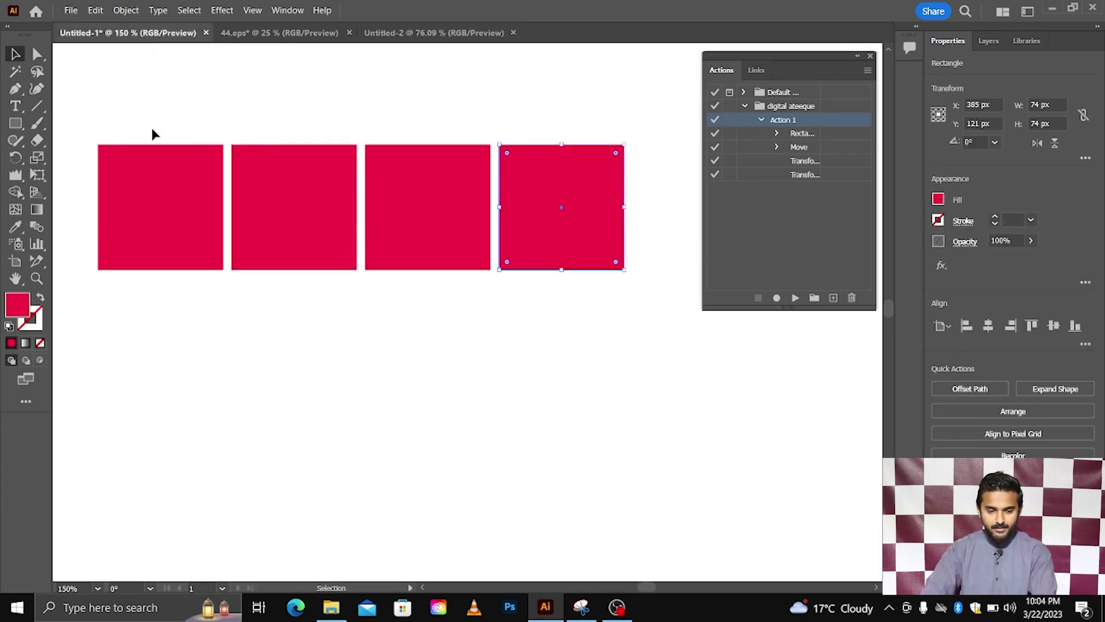
pyautogui.moveTo(144, 117); pyautogui.dragTo(579, 305)
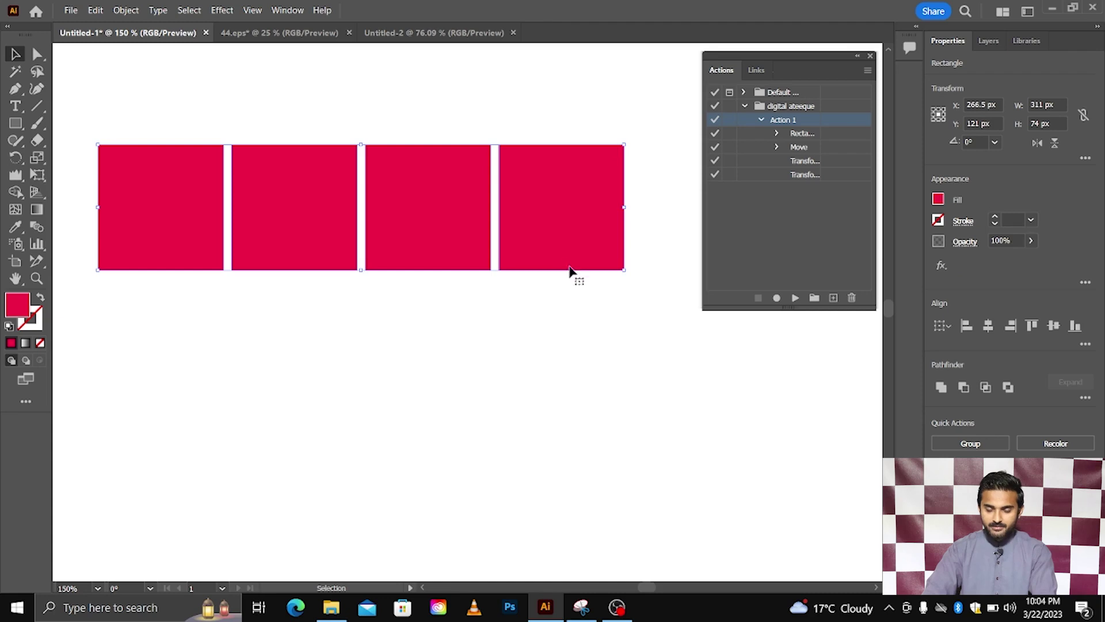
pyautogui.click(761, 119)
pyautogui.press('Delete')
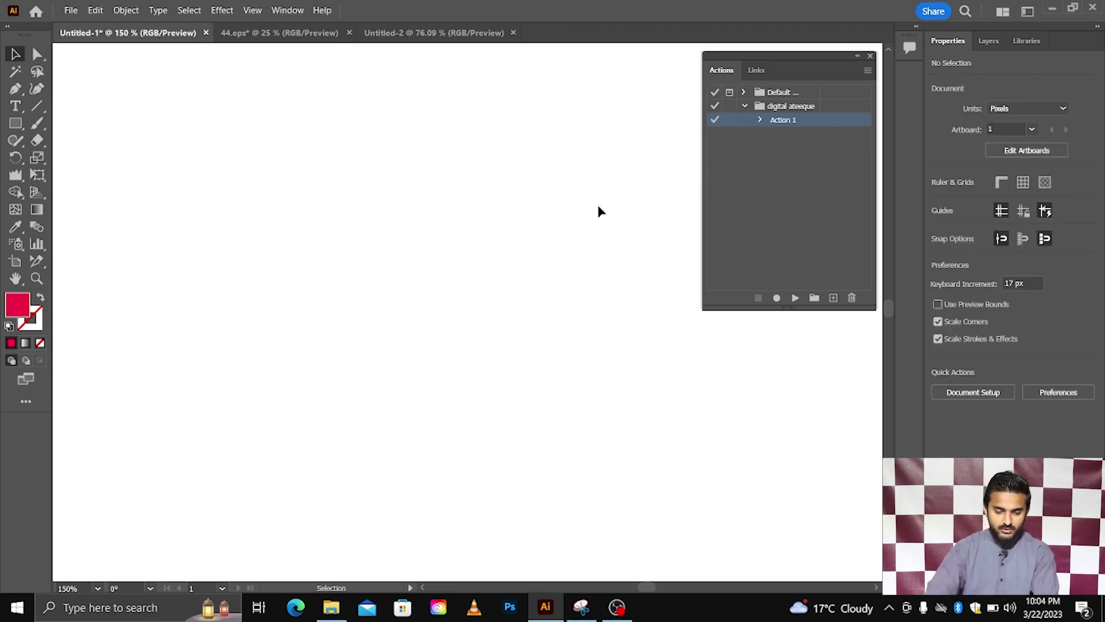
# Find Untitled-1-01.jpg in the Desktop folder and drag it into Illustrator.
pyautogui.click(331, 607)
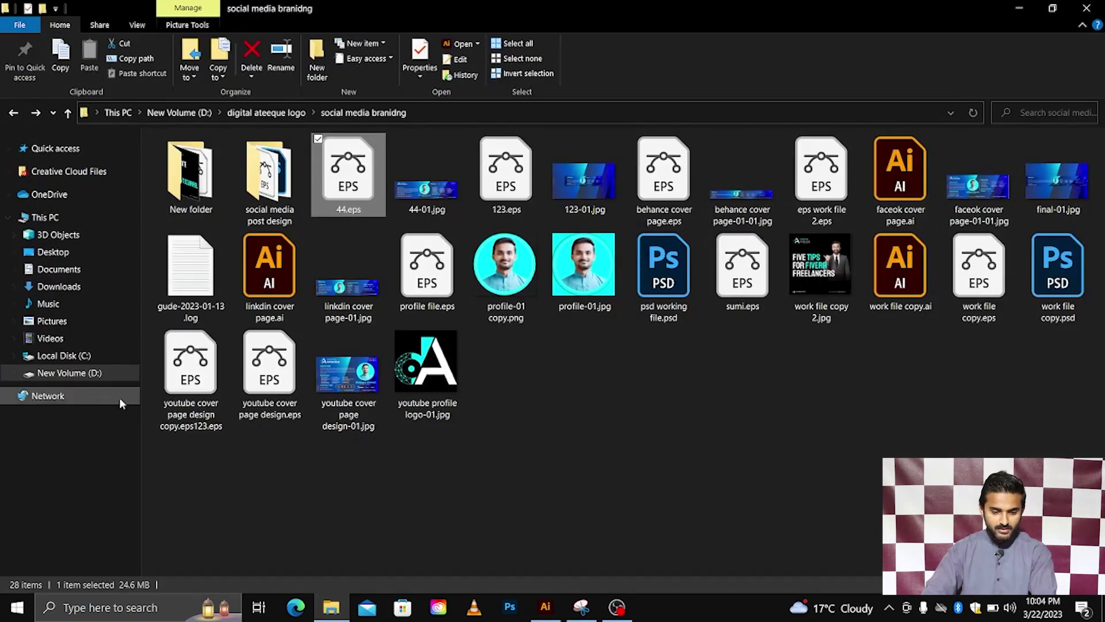
pyautogui.click(59, 286)
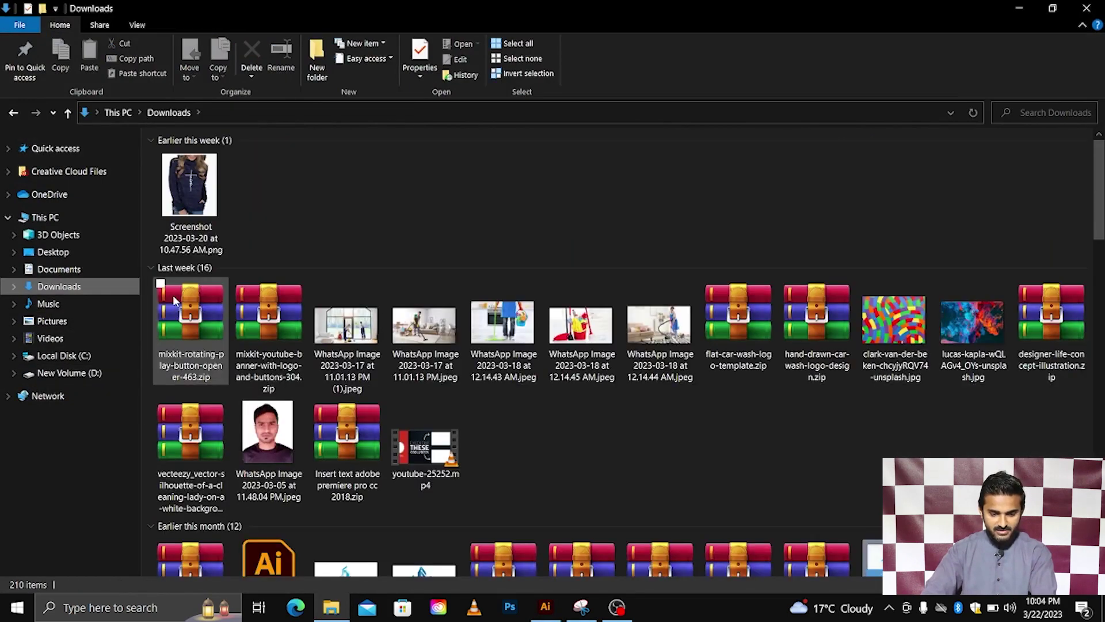
pyautogui.scroll(-4, 222, 267)
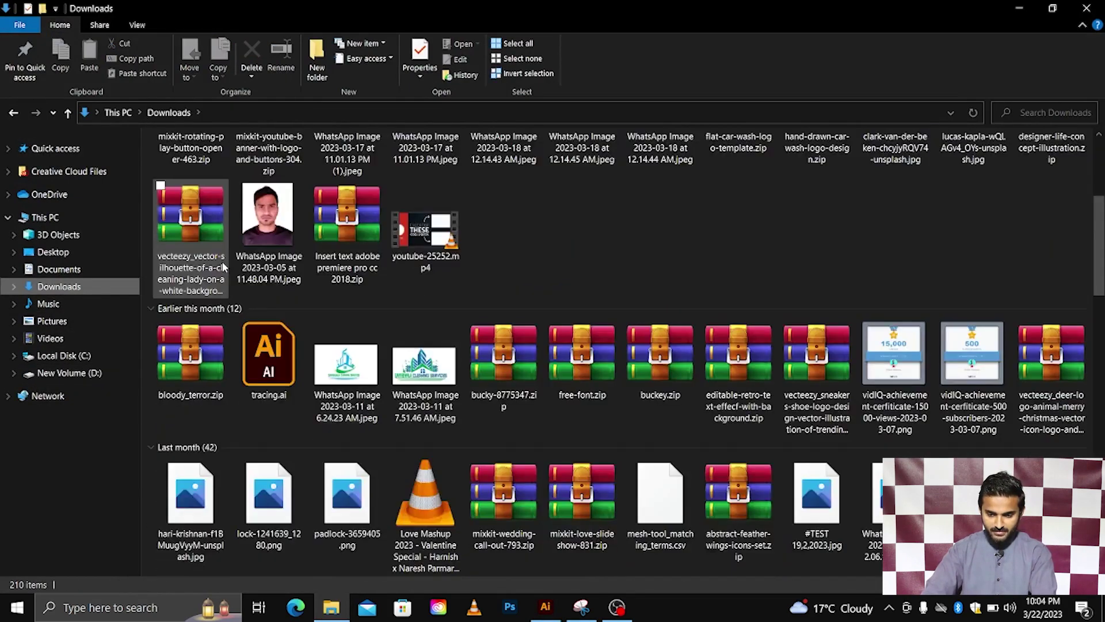
pyautogui.scroll(-5, 222, 267)
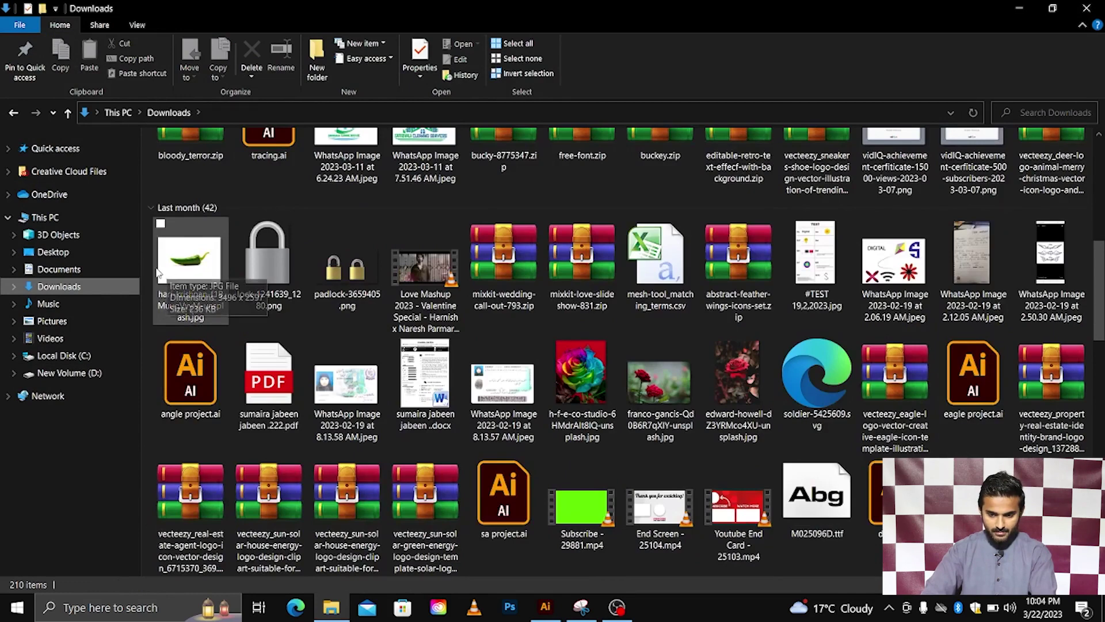
pyautogui.click(53, 253)
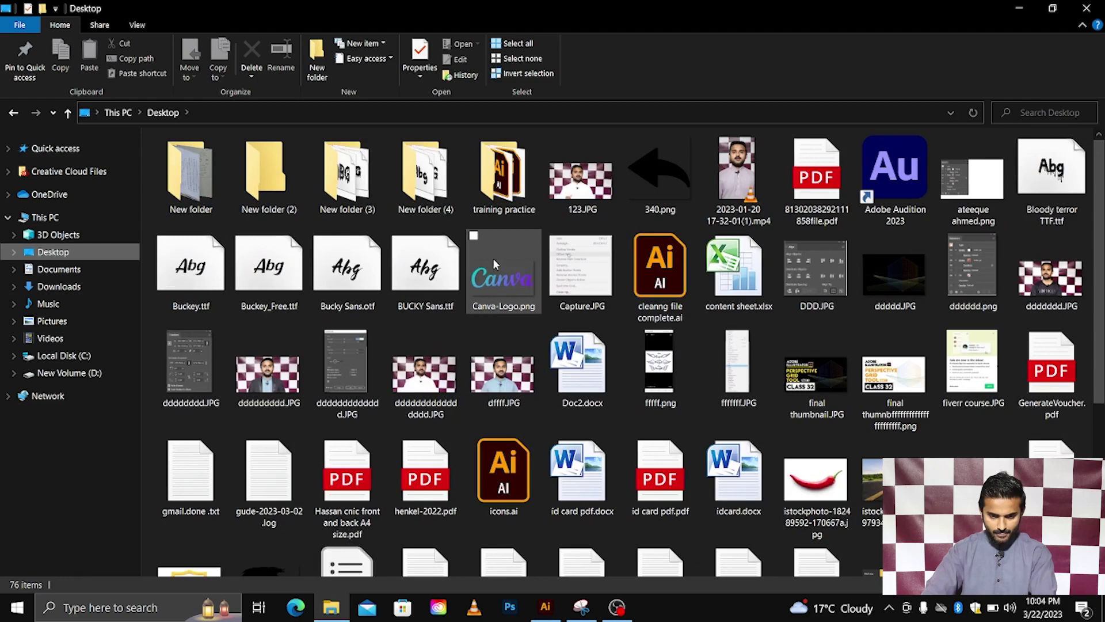
pyautogui.scroll(-4, 494, 265)
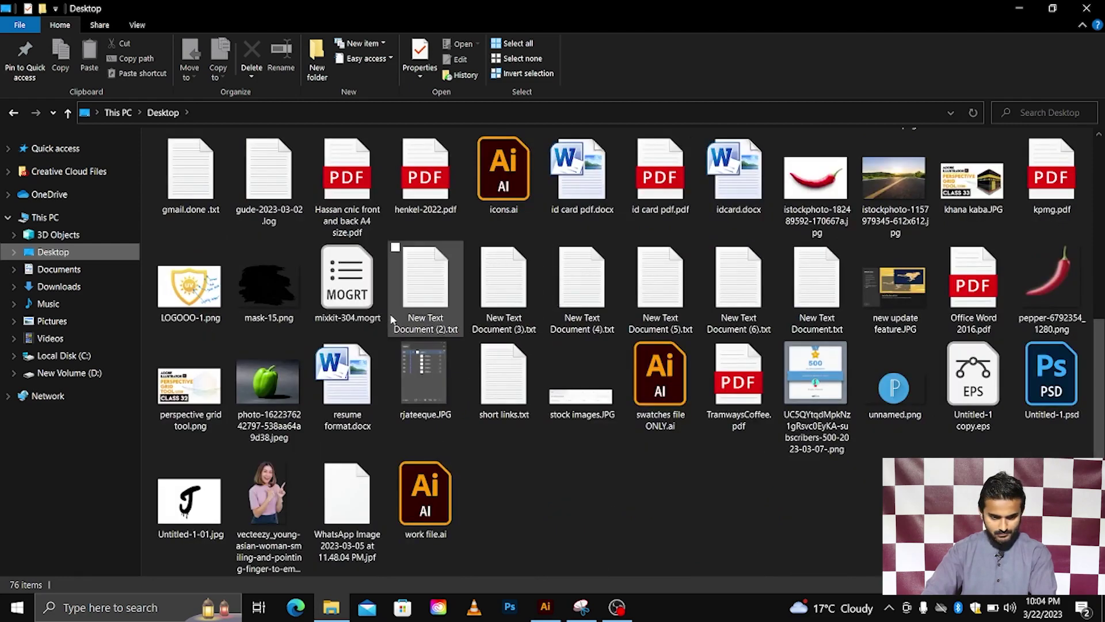
pyautogui.click(187, 492)
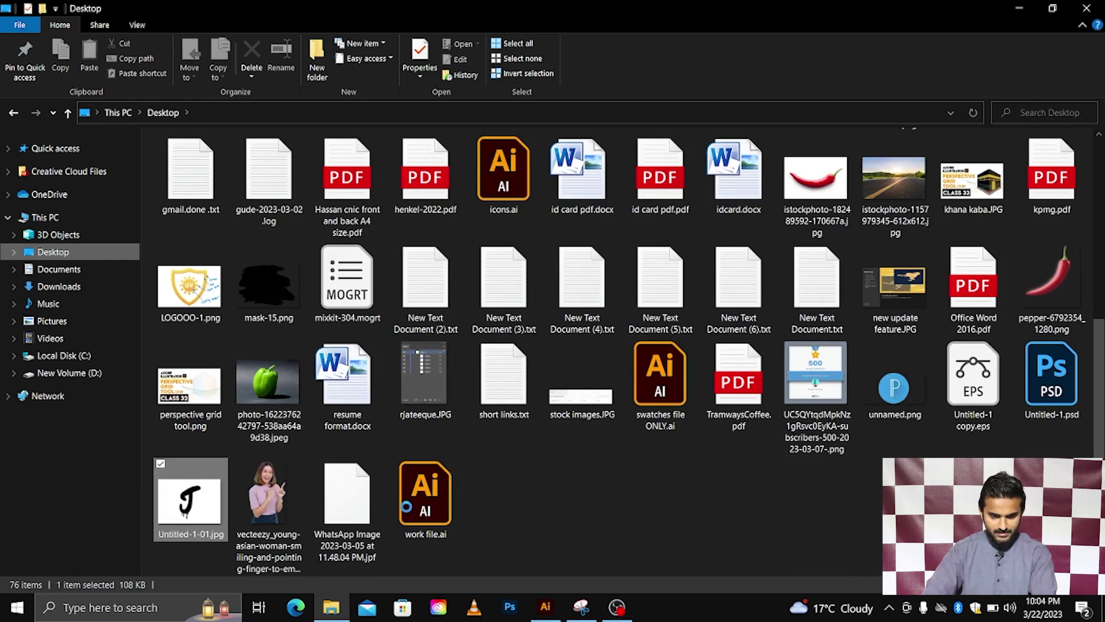
pyautogui.moveTo(568, 571)
pyautogui.mouseDown()
pyautogui.moveTo(427, 319)
pyautogui.moveTo(434, 325)
pyautogui.moveTo(257, 194)
pyautogui.mouseUp()
# Undo the J image's enlargement and zoom and pan so it sits centred in view.
pyautogui.hotkey('ctrl', '-')
pyautogui.hotkey('ctrl', '-')
pyautogui.hotkey('ctrl', '-')
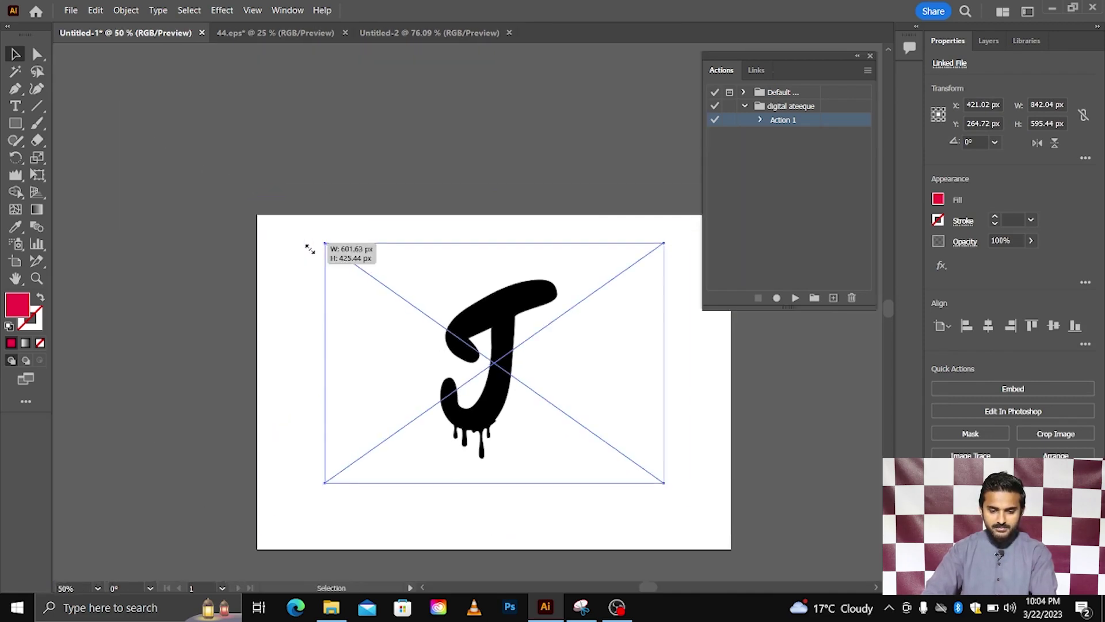
pyautogui.hotkey('ctrl', 'z')
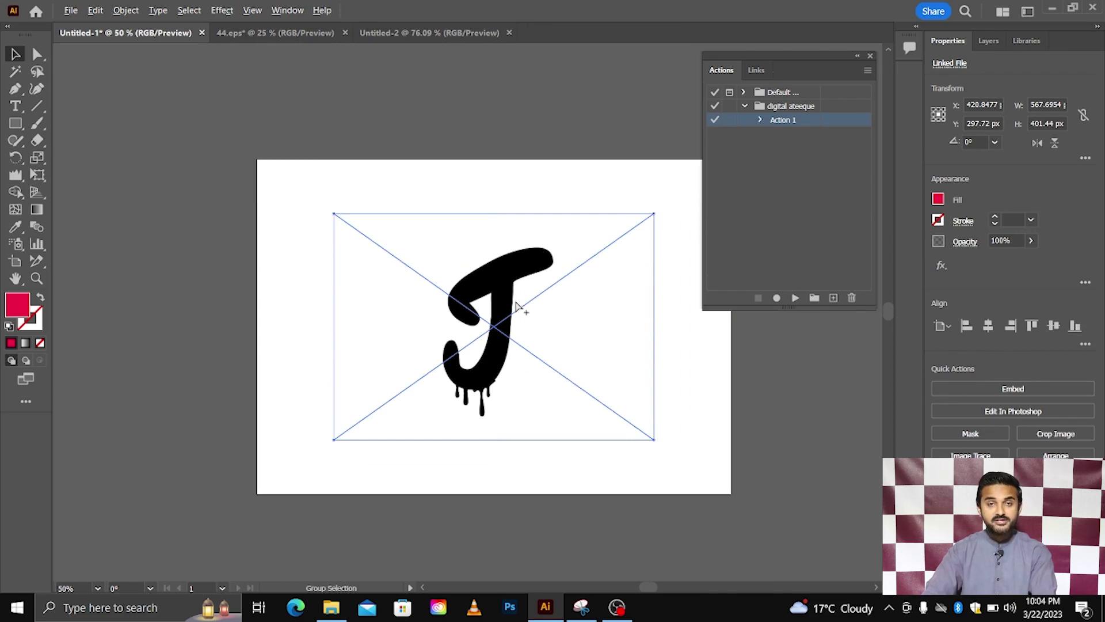
pyautogui.keyDown('alt'); pyautogui.scroll(1, 518, 301); pyautogui.keyUp('alt')
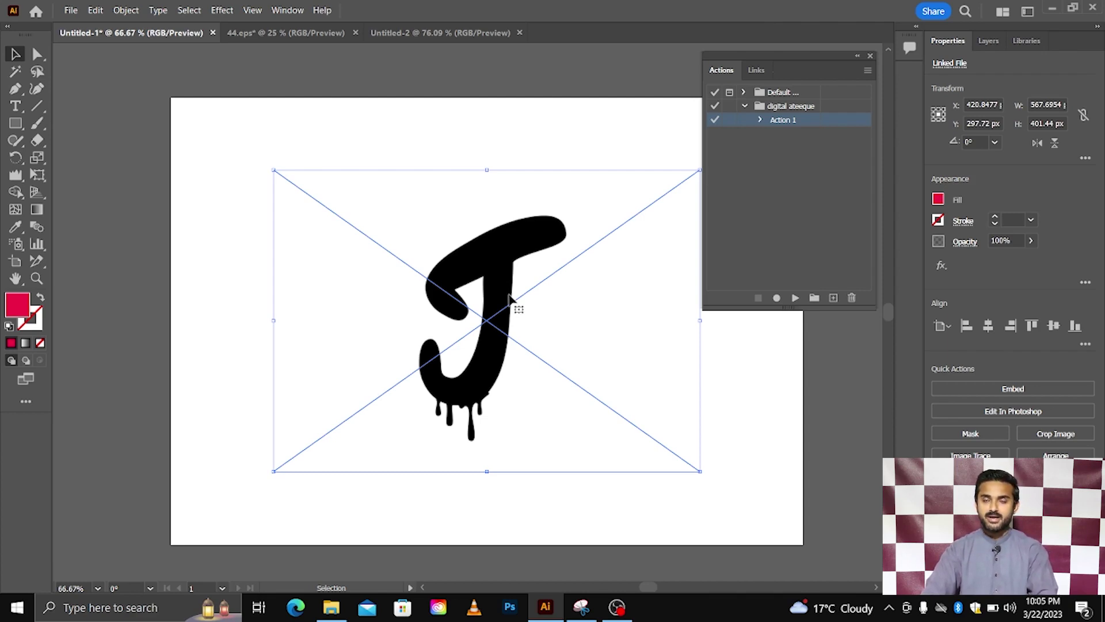
pyautogui.hscroll(3, 510, 296)
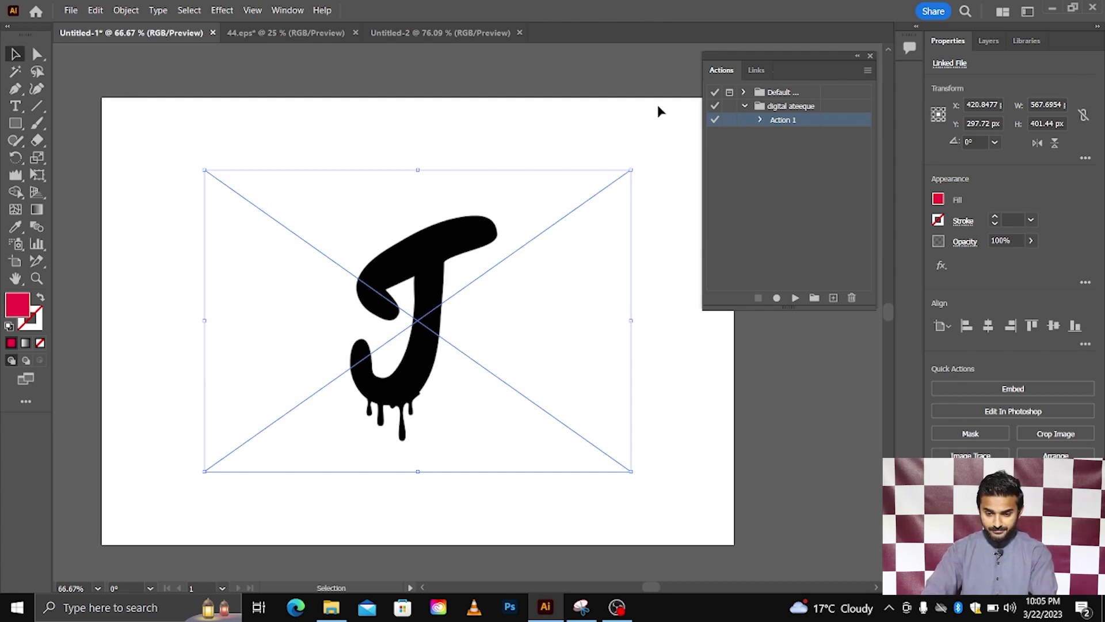
# Add a new action set named Set 5 and begin recording Action 3 inside it.
pyautogui.click(814, 299)
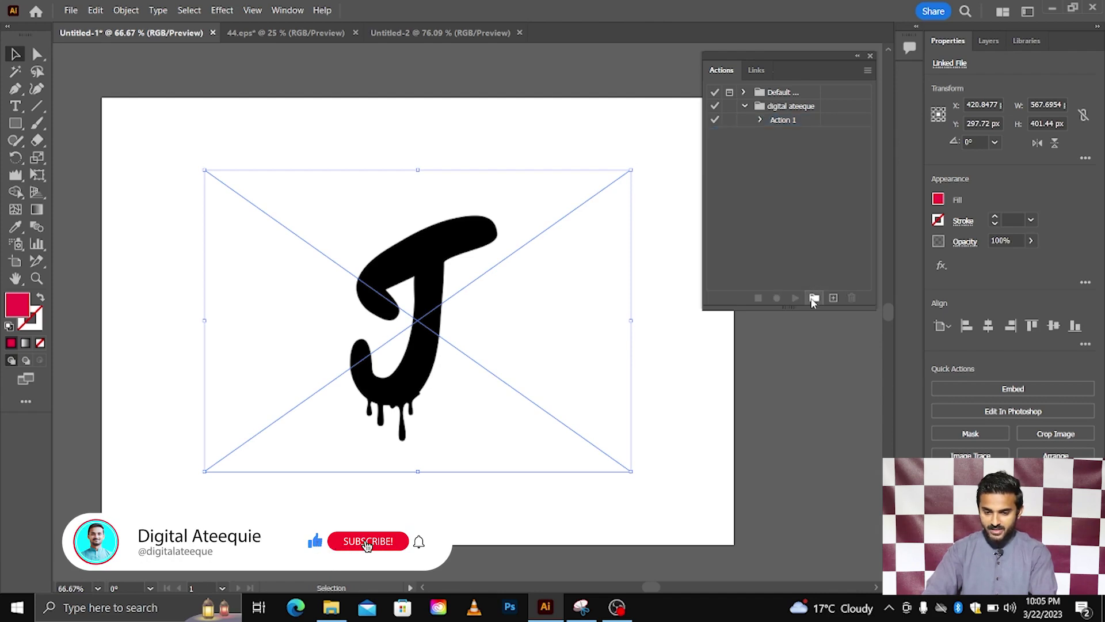
pyautogui.click(814, 299)
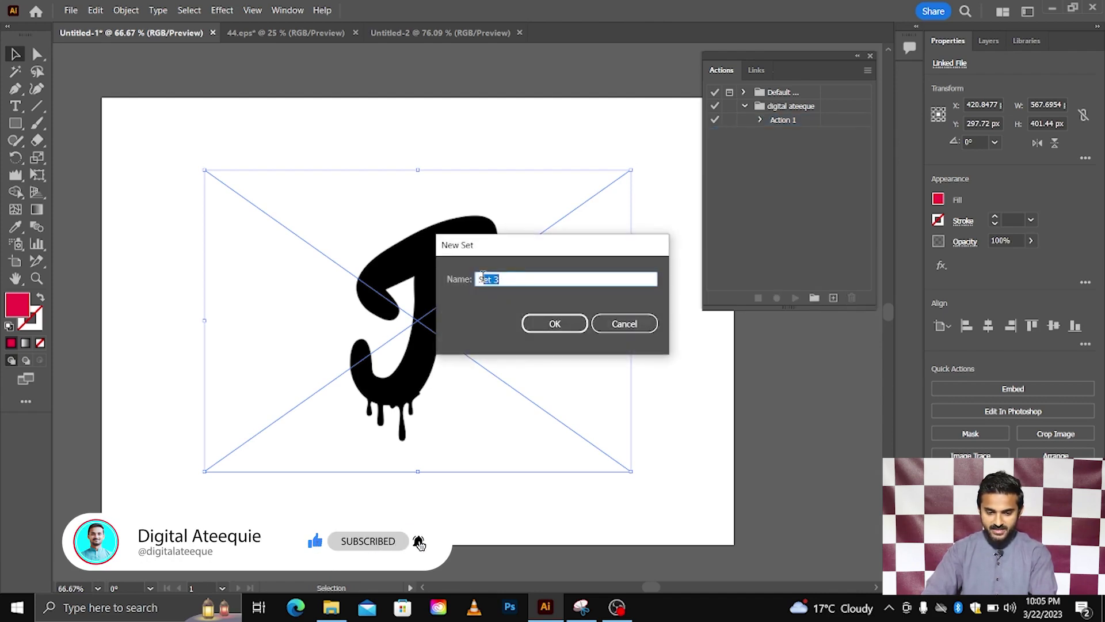
pyautogui.click(515, 279)
pyautogui.press('BackSpace')
pyautogui.write('6')
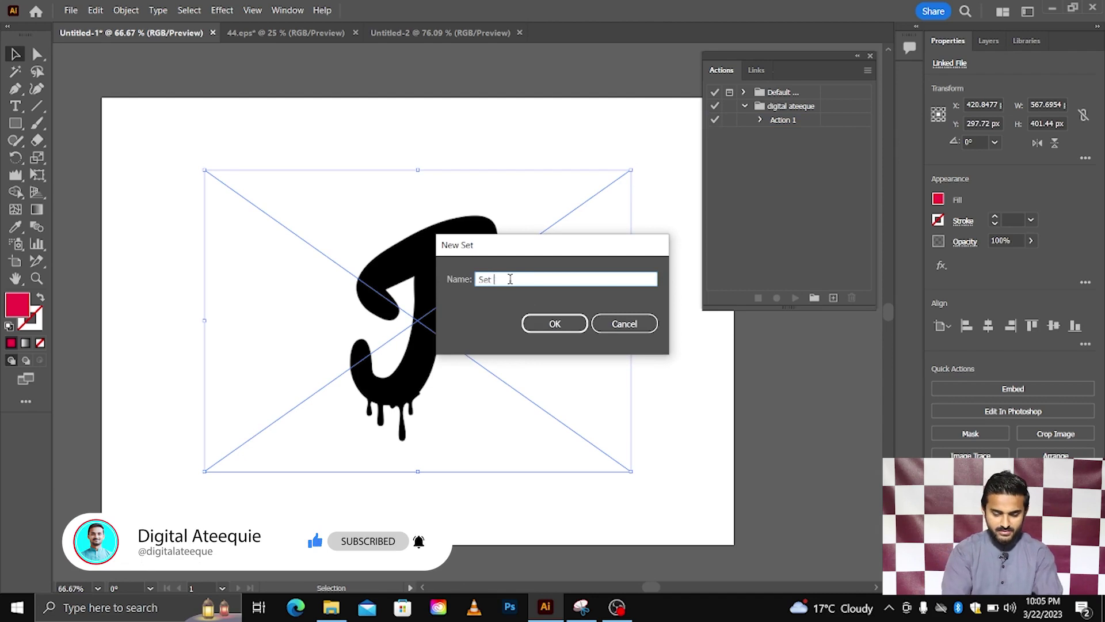
pyautogui.press('BackSpace')
pyautogui.write('5')
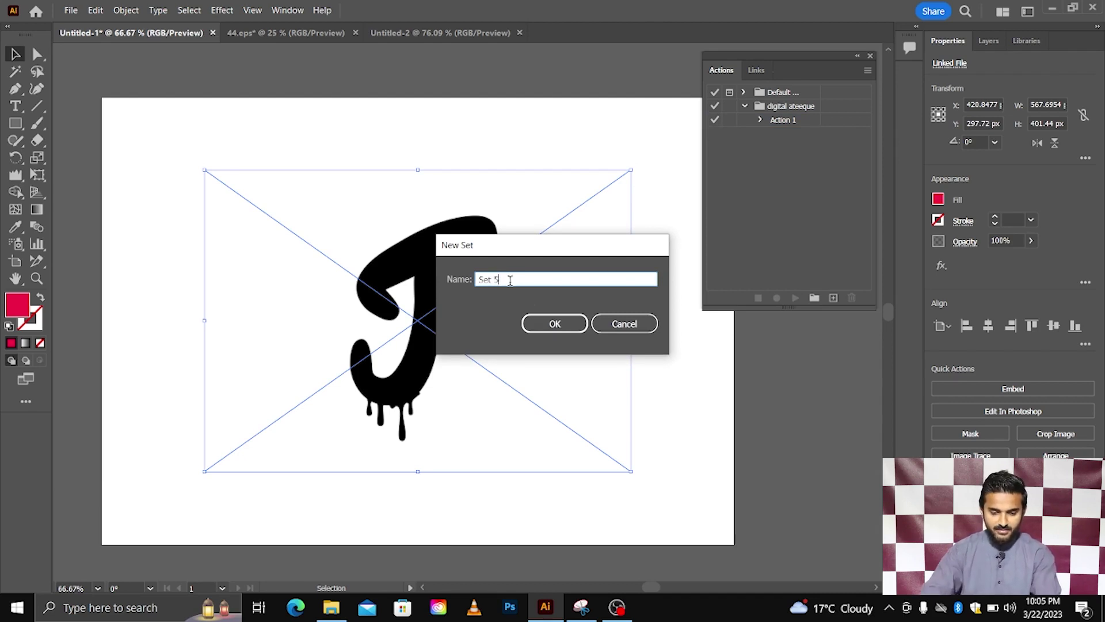
pyautogui.click(558, 319)
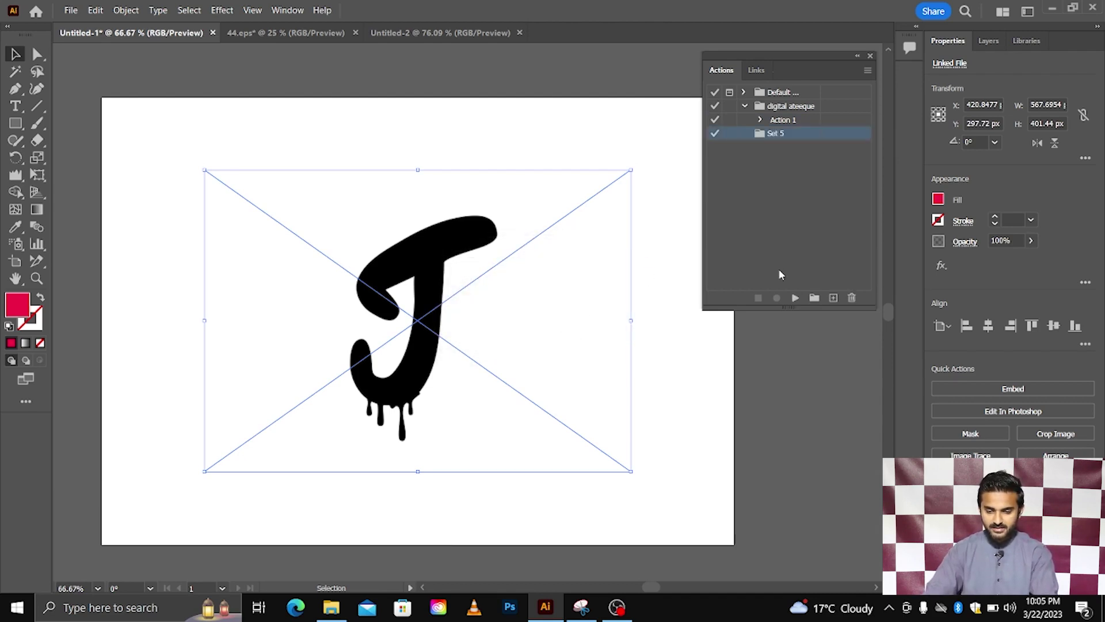
pyautogui.click(833, 298)
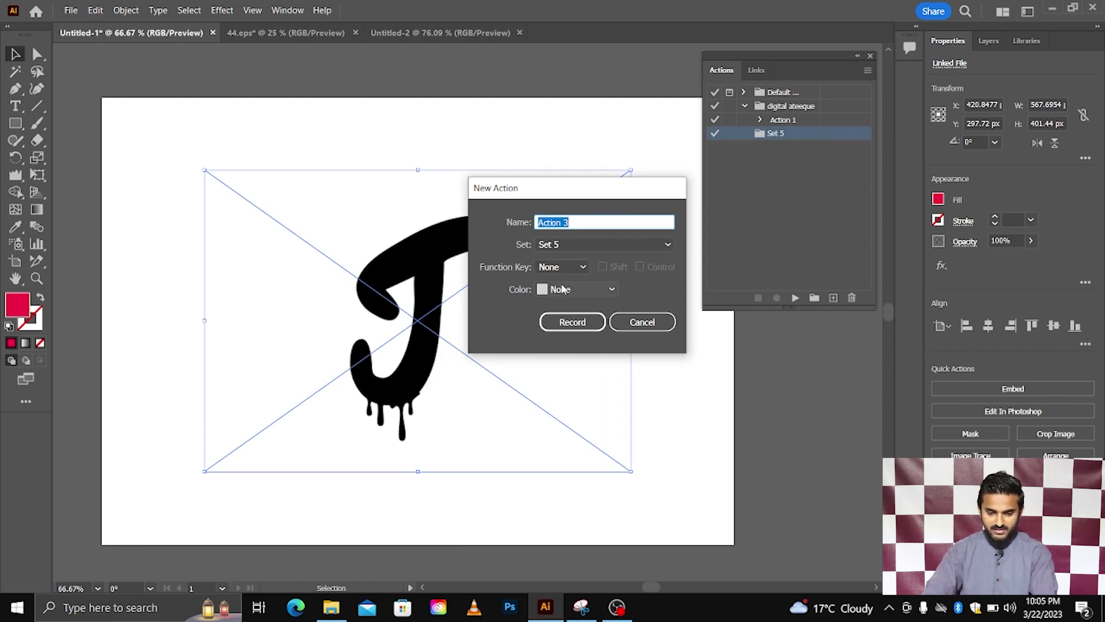
pyautogui.click(566, 323)
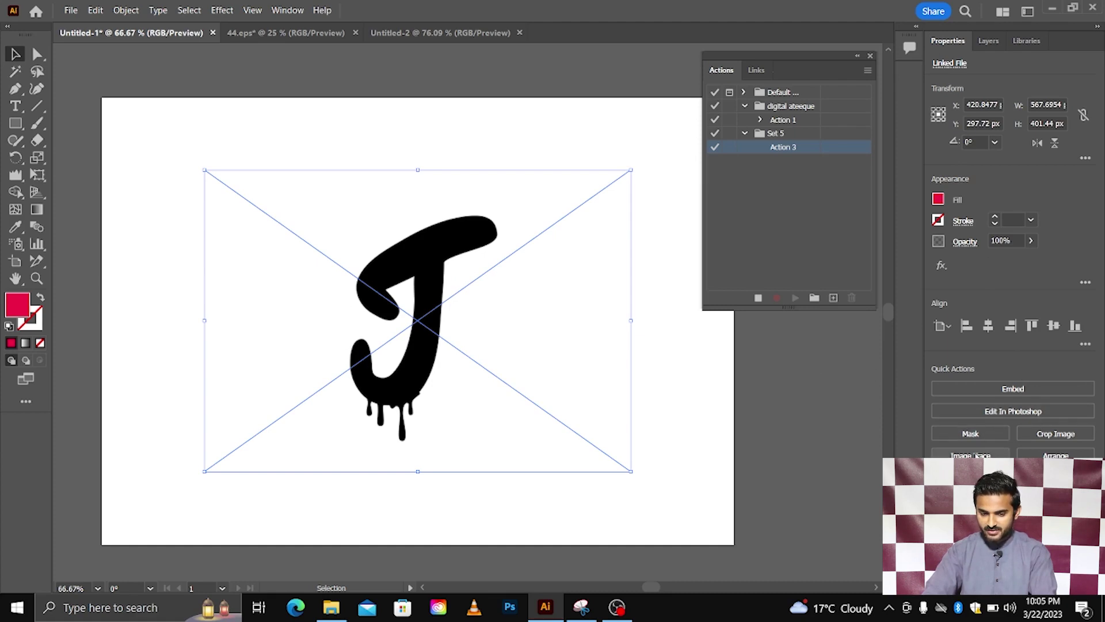
# Trace the J image with the [Default] preset, accept the warning, and expand the trace.
pyautogui.click(977, 454)
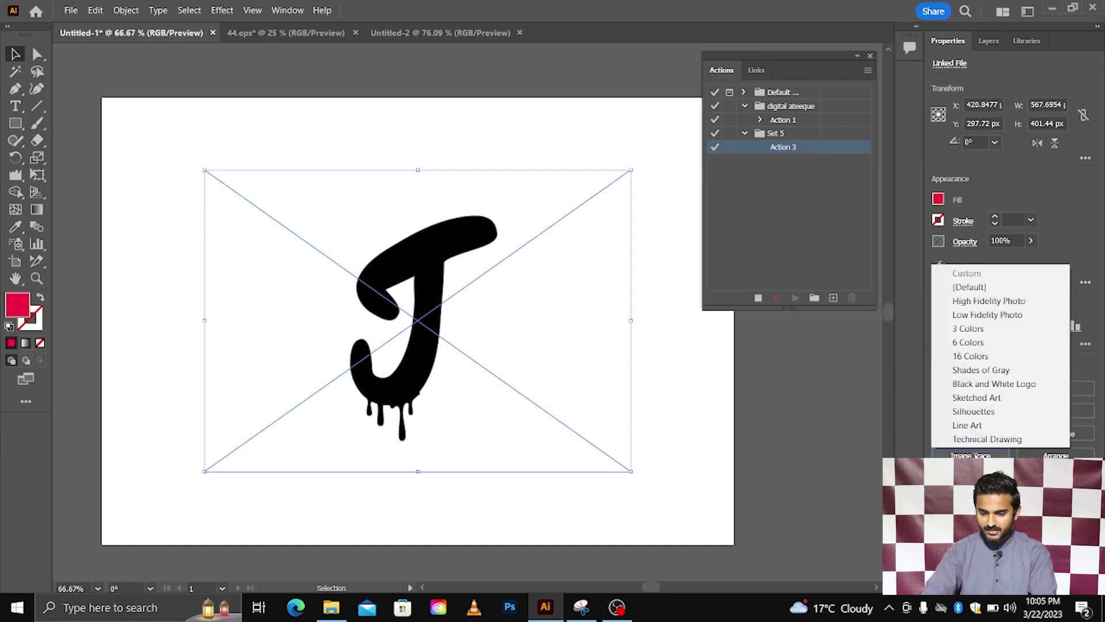
pyautogui.click(970, 288)
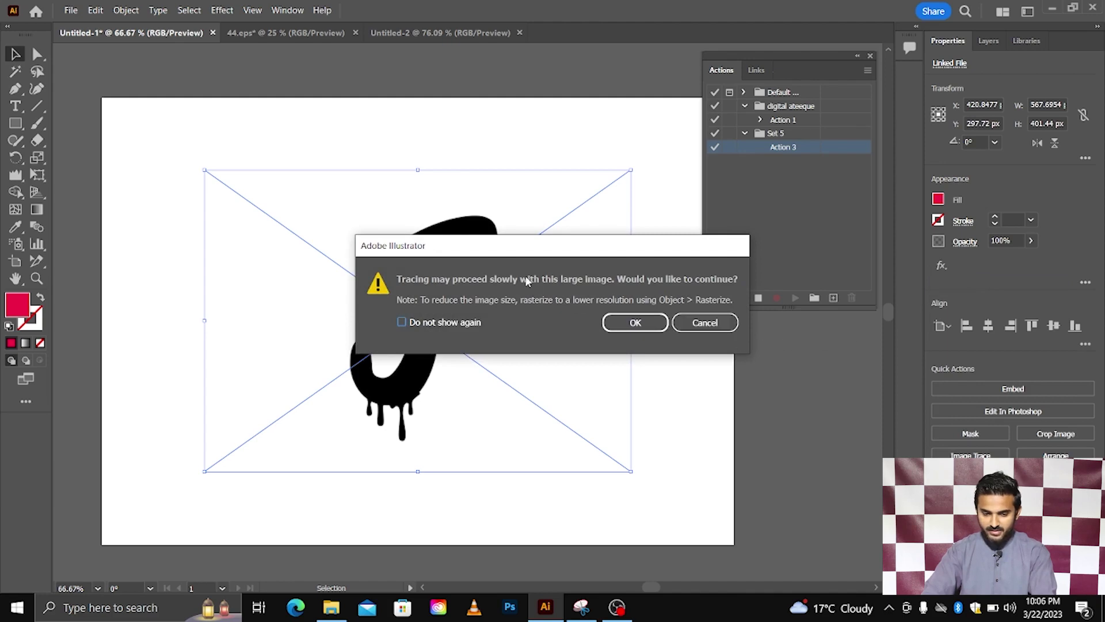
pyautogui.moveTo(511, 256); pyautogui.dragTo(532, 254)
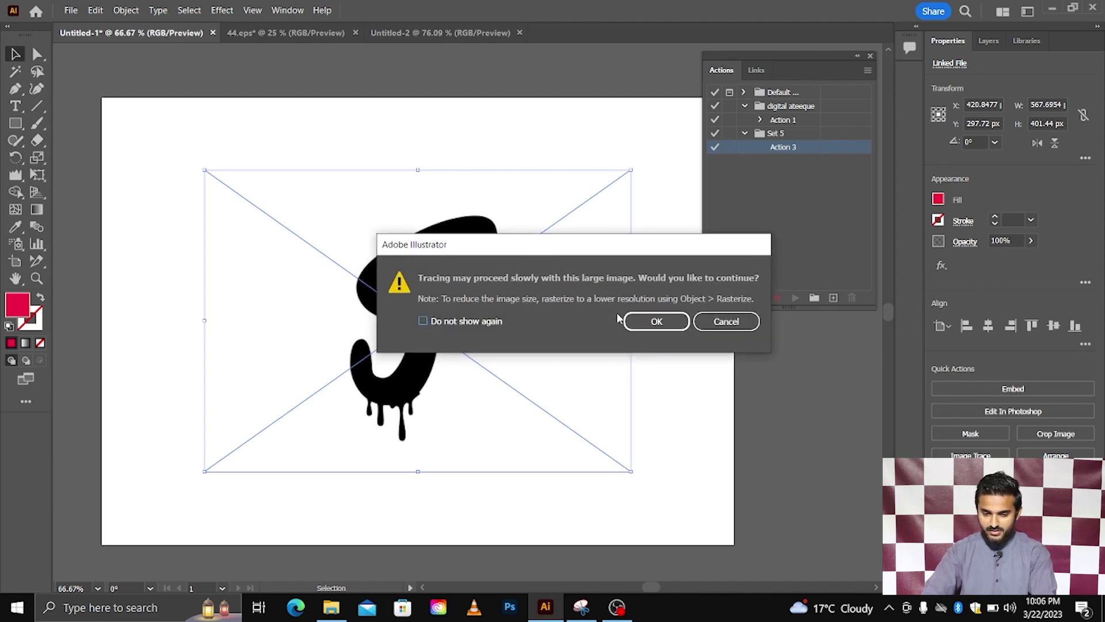
pyautogui.click(641, 322)
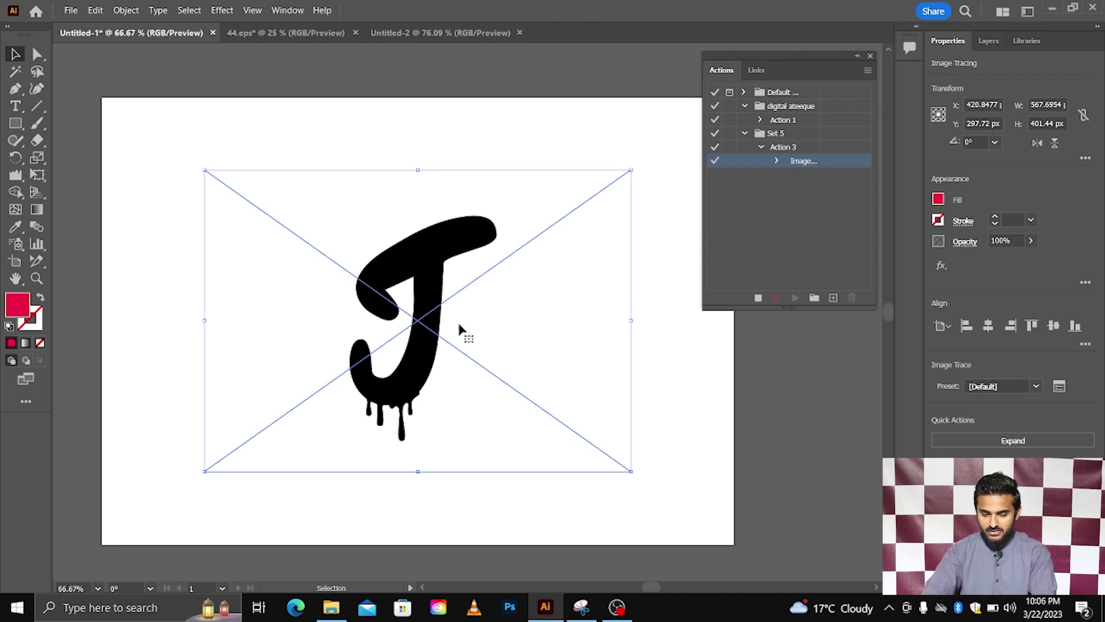
pyautogui.click(1022, 441)
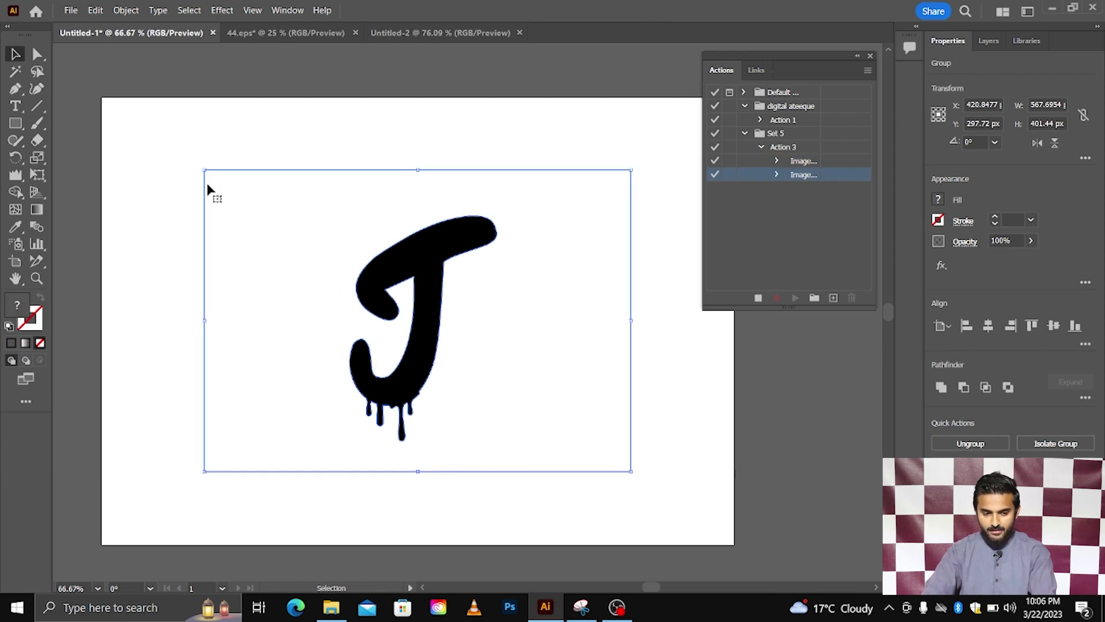
# Delete the traced white background using the Magic Wand.
pyautogui.click(17, 71)
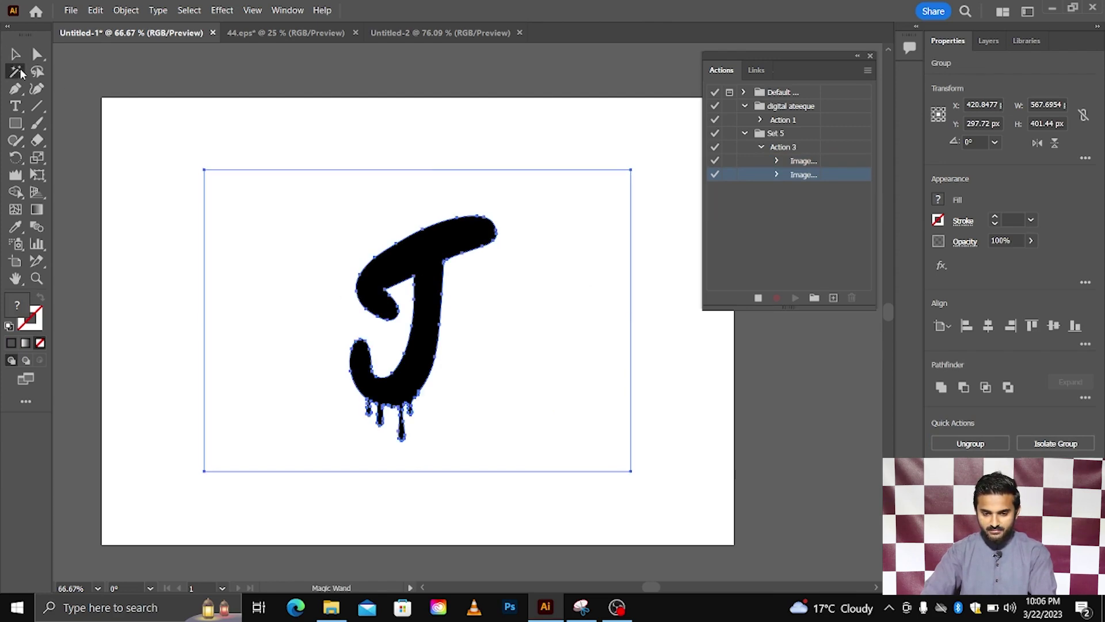
pyautogui.click(253, 217)
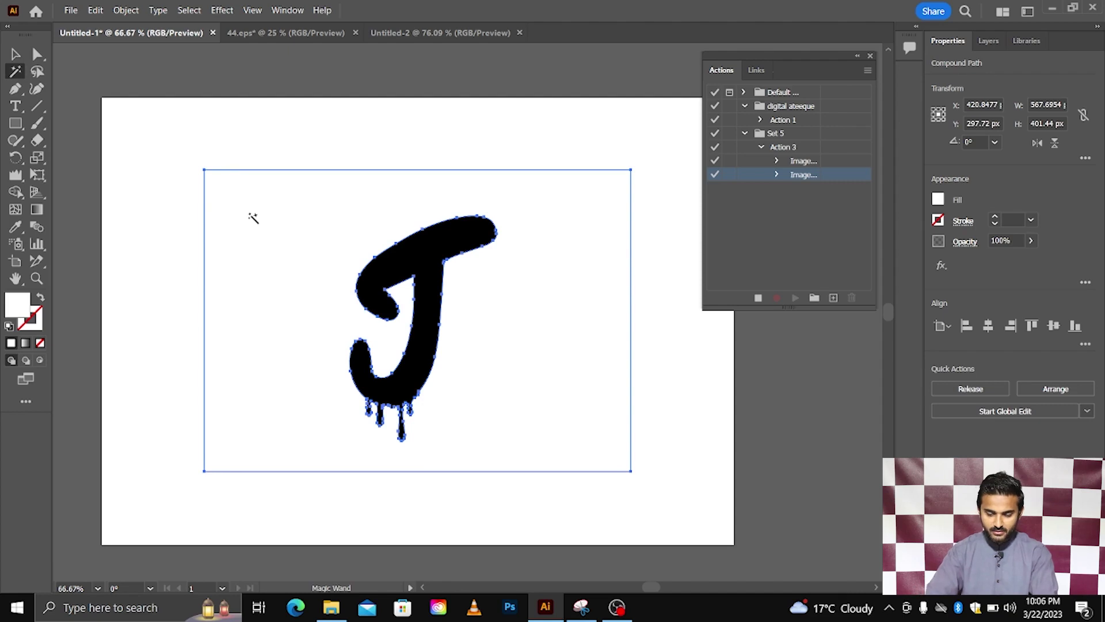
pyautogui.press('Delete')
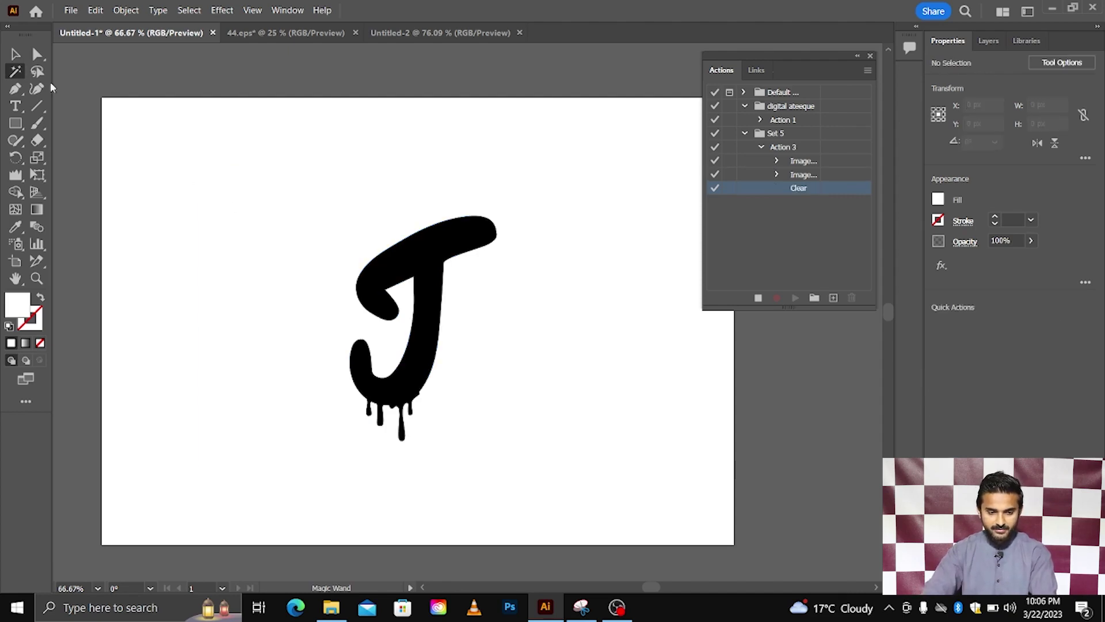
# Select the traced J group and stop recording Action 3.
pyautogui.press('v')
pyautogui.moveTo(392, 292); pyautogui.dragTo(553, 448)
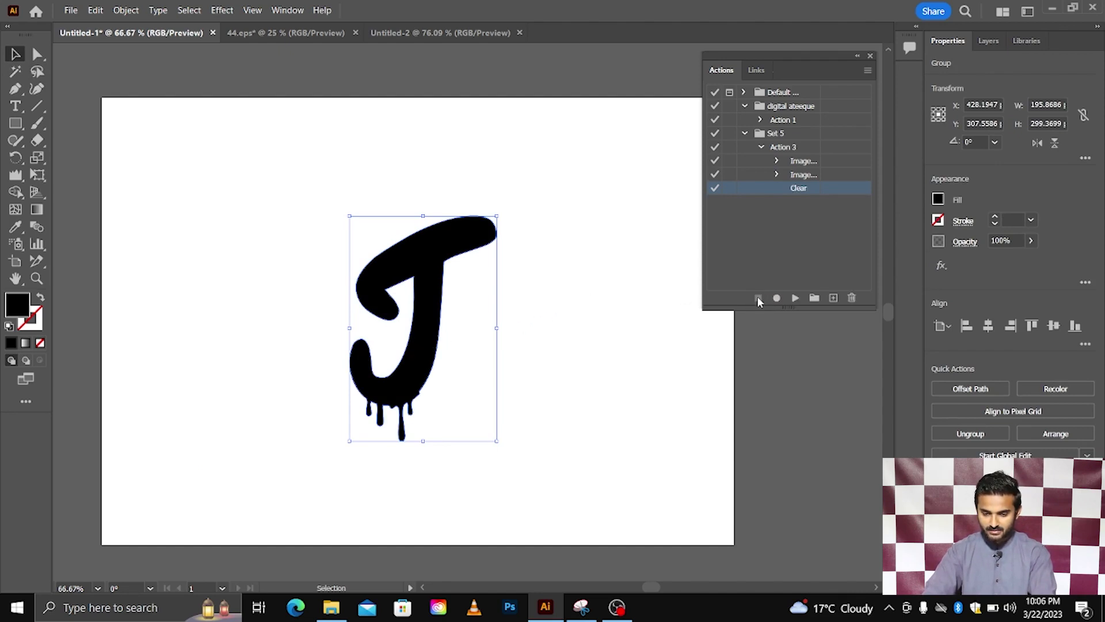
pyautogui.click(762, 148)
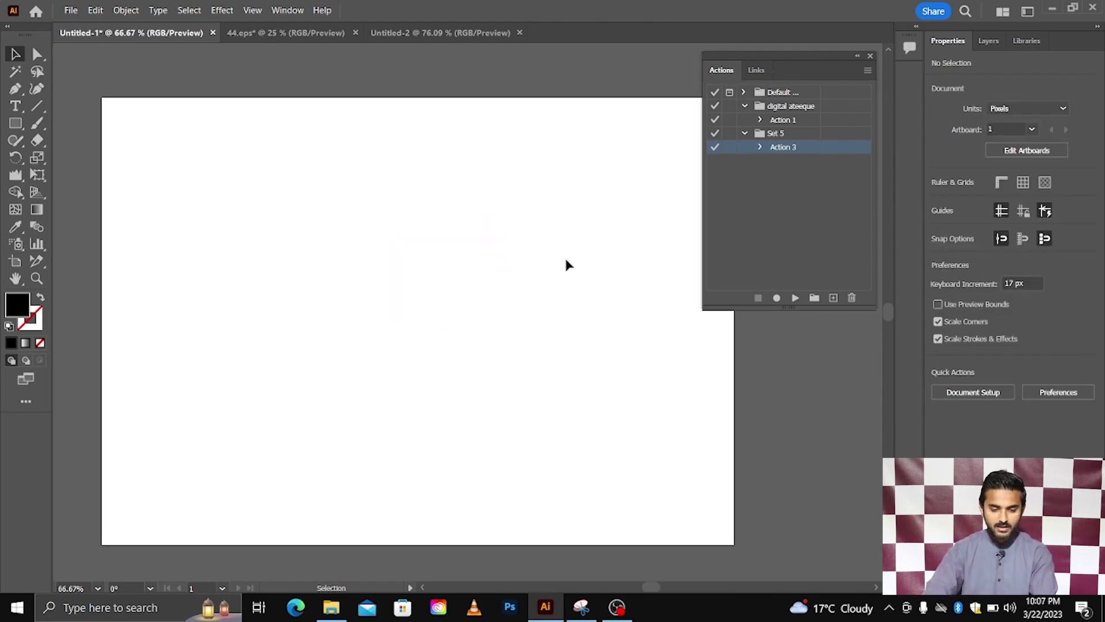
# Drag 340.png from the Windows desktop onto the Illustrator artboard.
pyautogui.press('super+d')
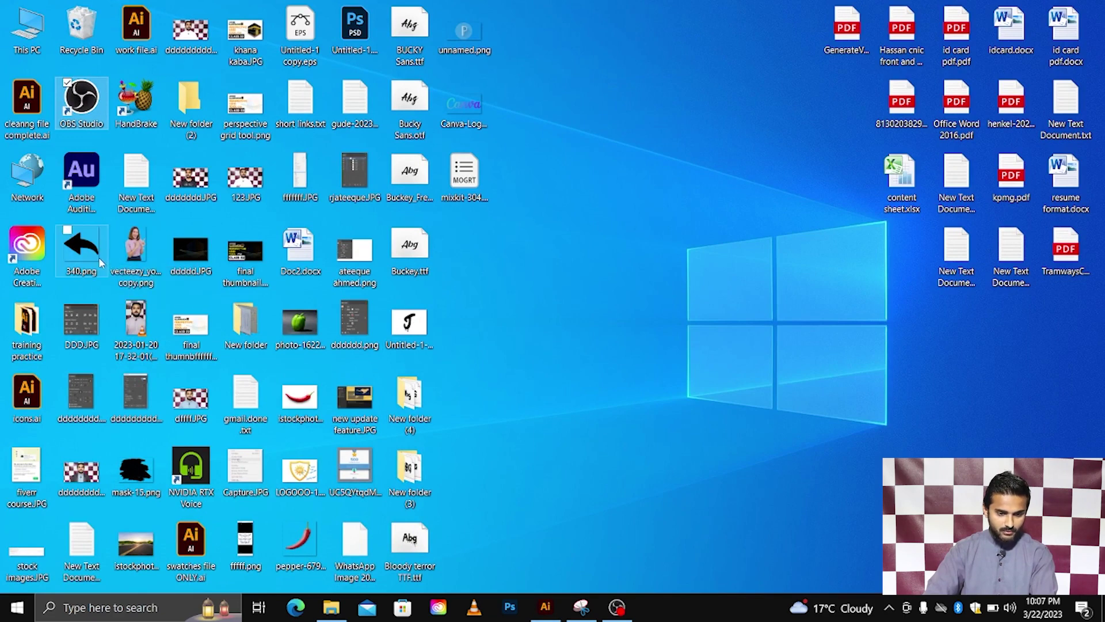
pyautogui.moveTo(96, 262); pyautogui.dragTo(536, 574)
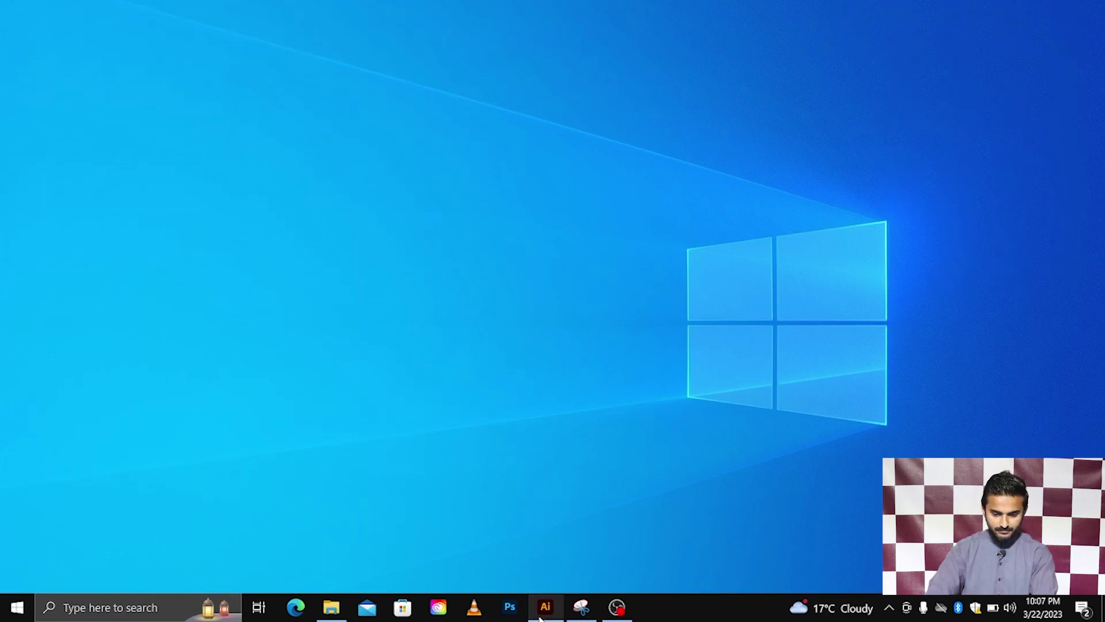
pyautogui.moveTo(535, 574)
pyautogui.mouseDown()
pyautogui.moveTo(545, 508)
pyautogui.moveTo(446, 292)
pyautogui.moveTo(617, 439)
pyautogui.mouseUp()
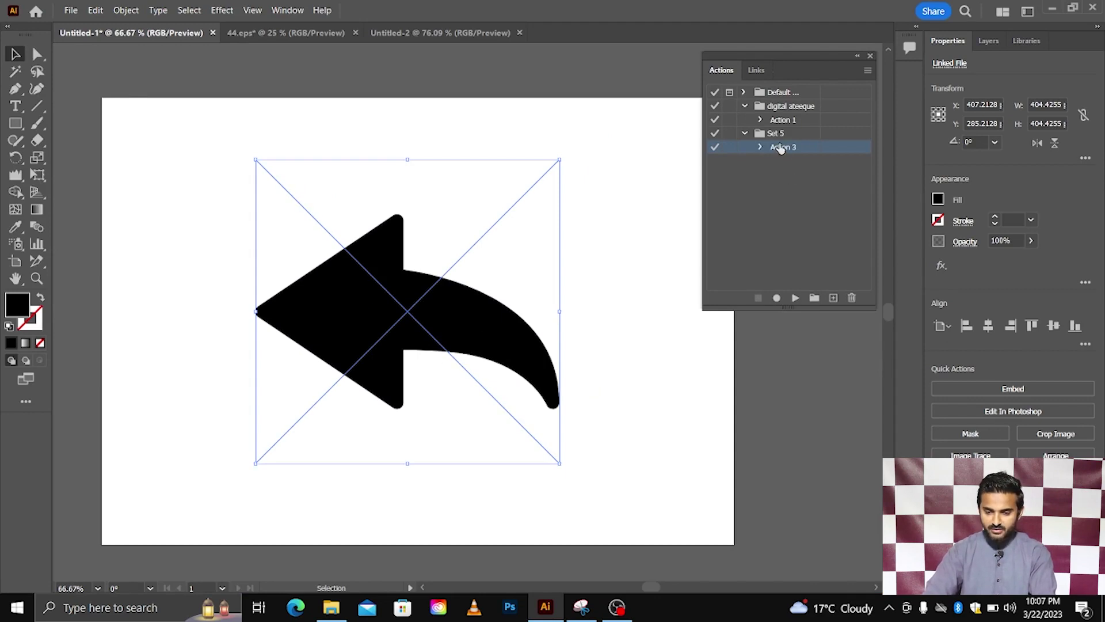
# Play Action 3 on the arrow image, then delete and confirm removing its Clear step.
pyautogui.click(795, 298)
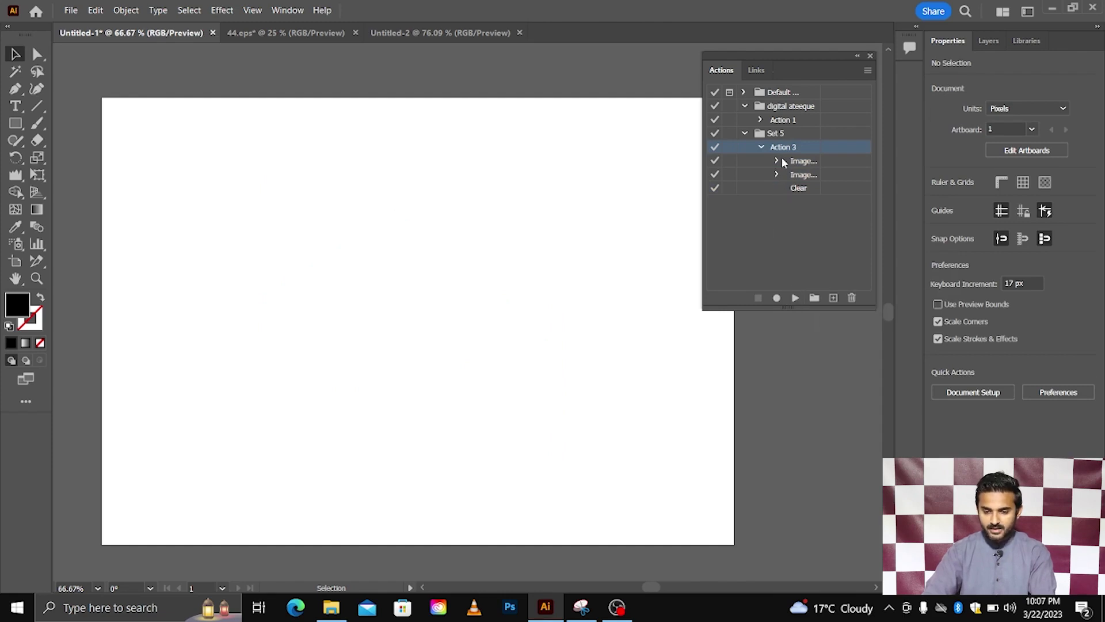
pyautogui.click(801, 176)
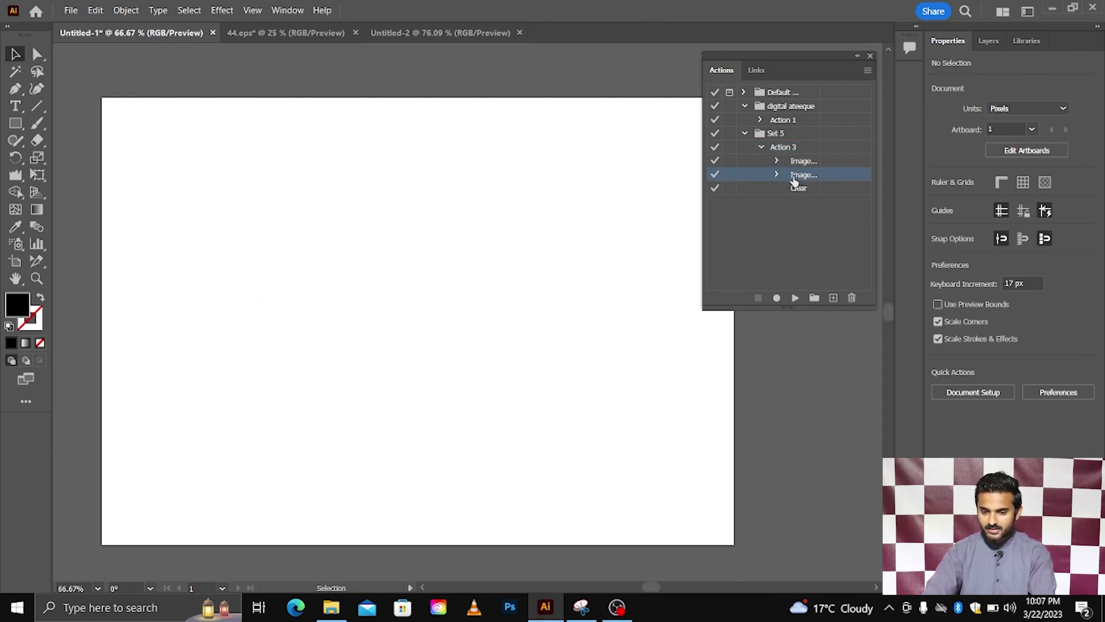
pyautogui.click(799, 190)
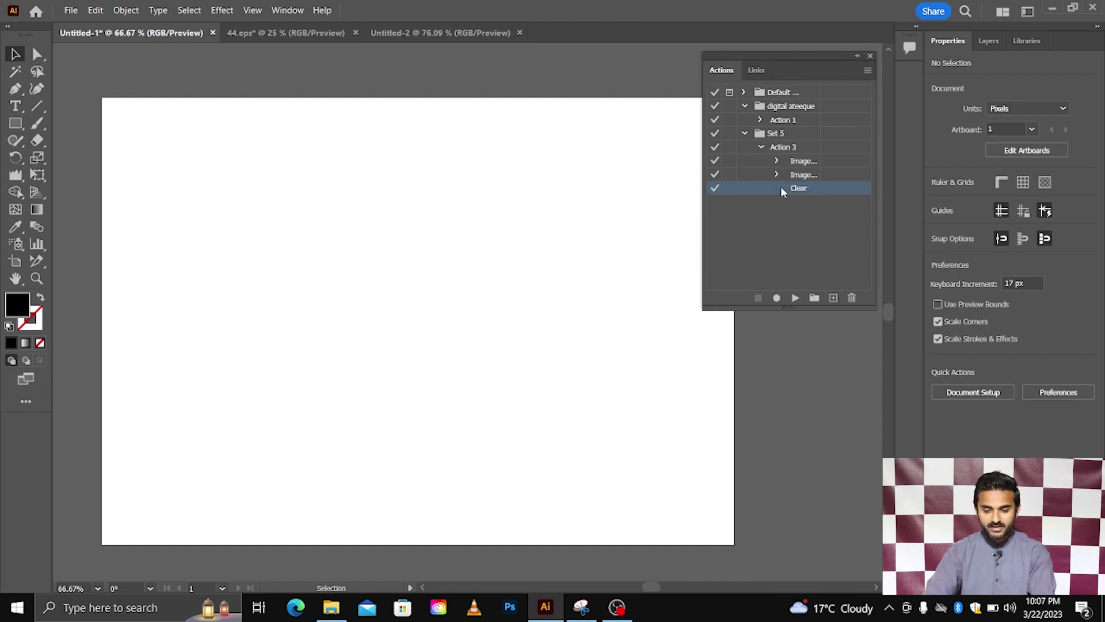
pyautogui.click(846, 297)
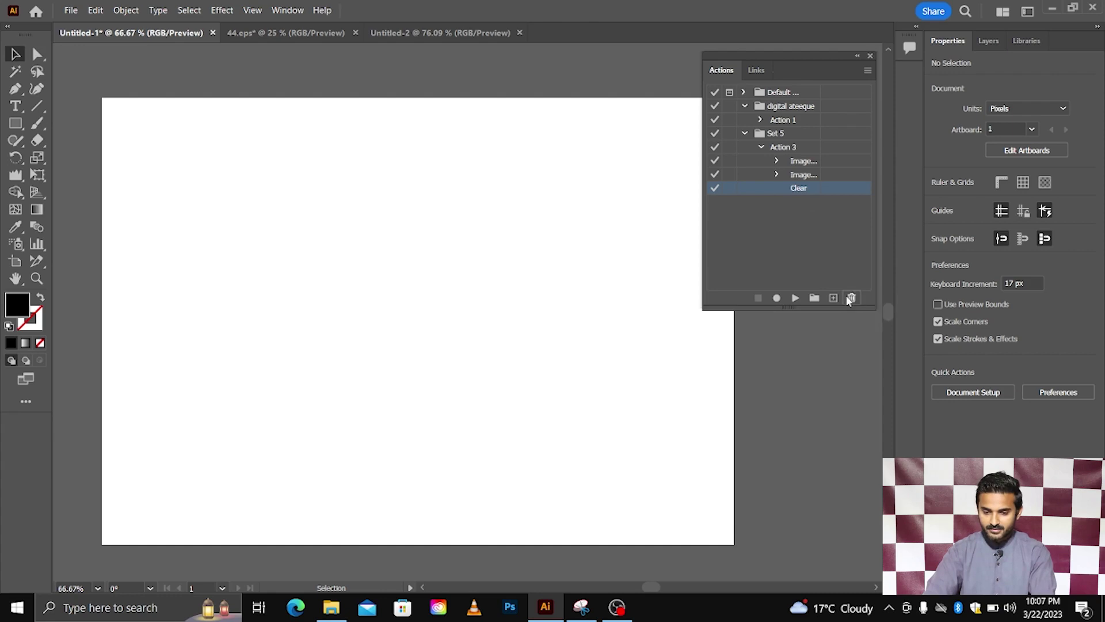
pyautogui.click(544, 325)
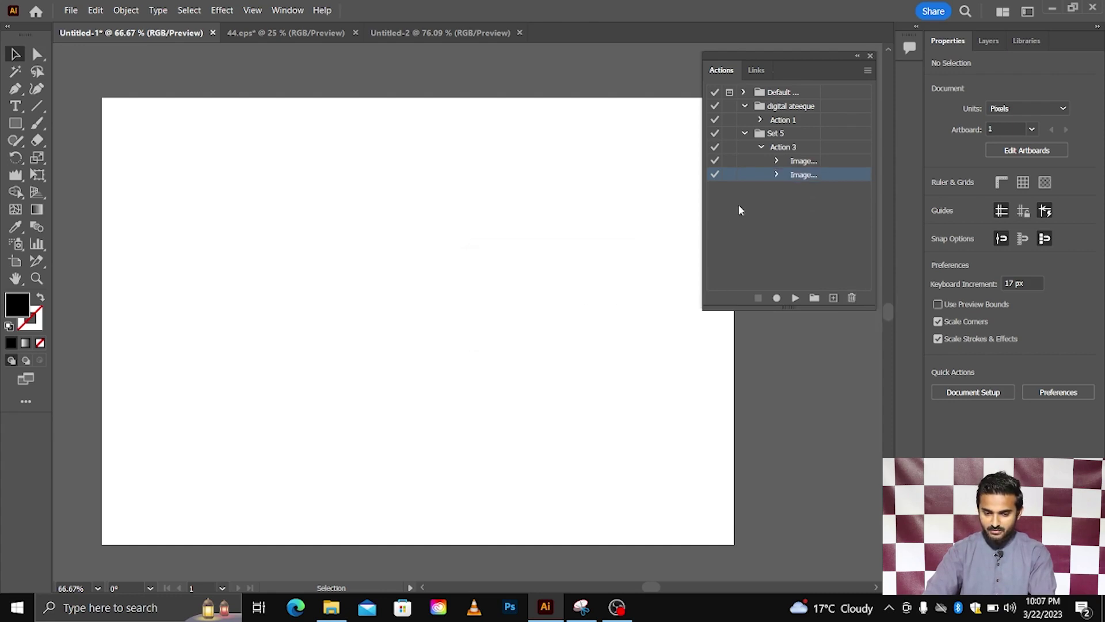
pyautogui.press('super+d')
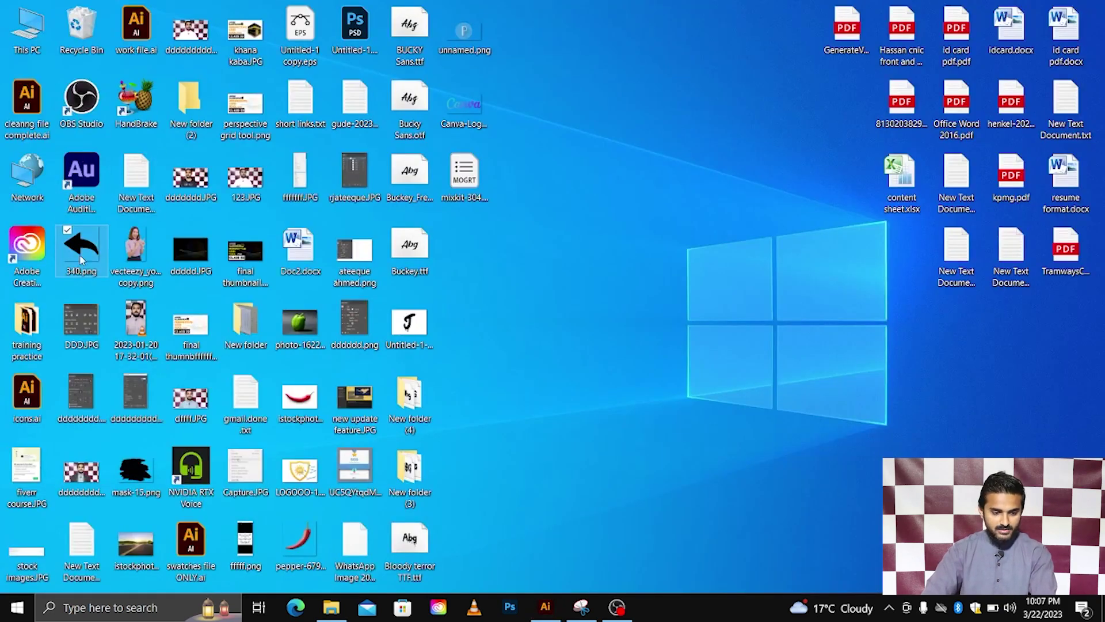
# Place 340.png in the document and play Action 3 on it.
pyautogui.moveTo(80, 248)
pyautogui.mouseDown()
pyautogui.moveTo(280, 383)
pyautogui.moveTo(516, 385)
pyautogui.moveTo(429, 310)
pyautogui.mouseUp()
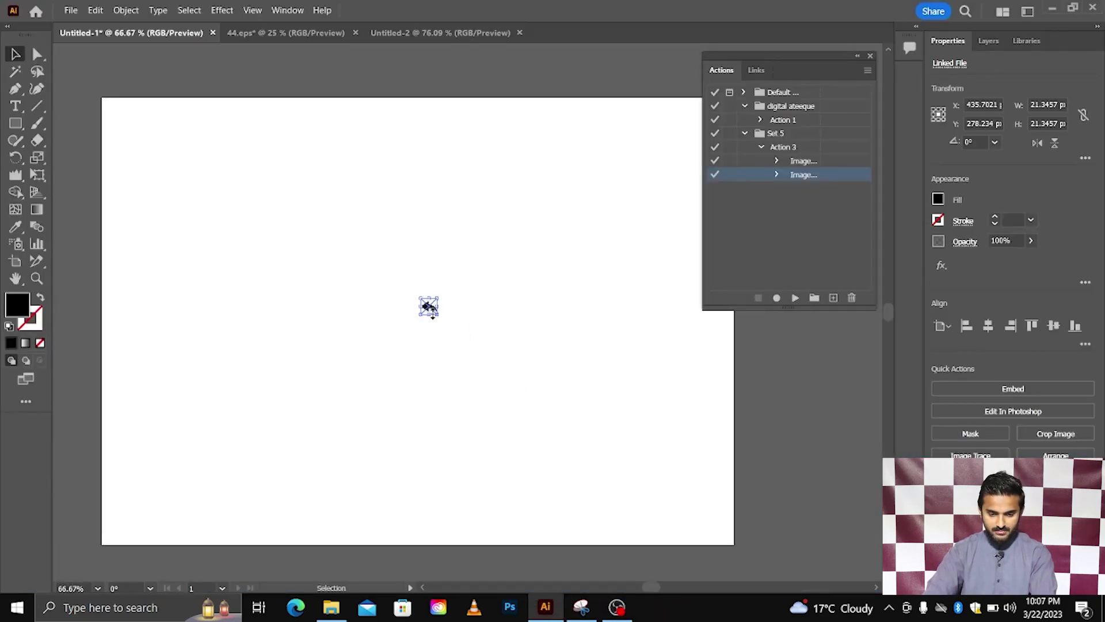
pyautogui.click(784, 148)
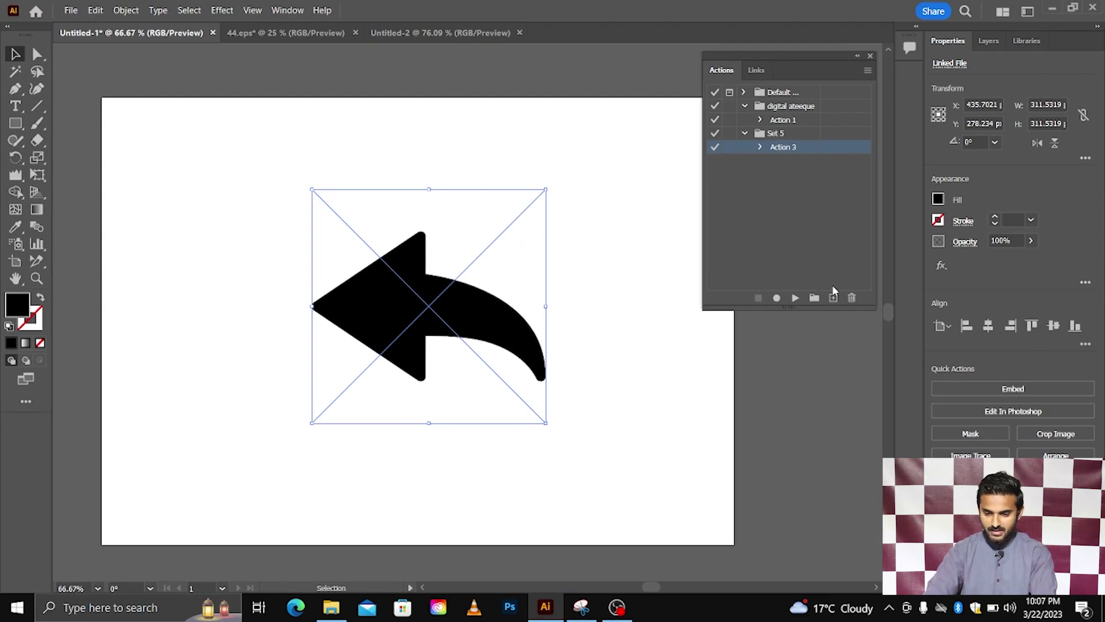
pyautogui.click(795, 299)
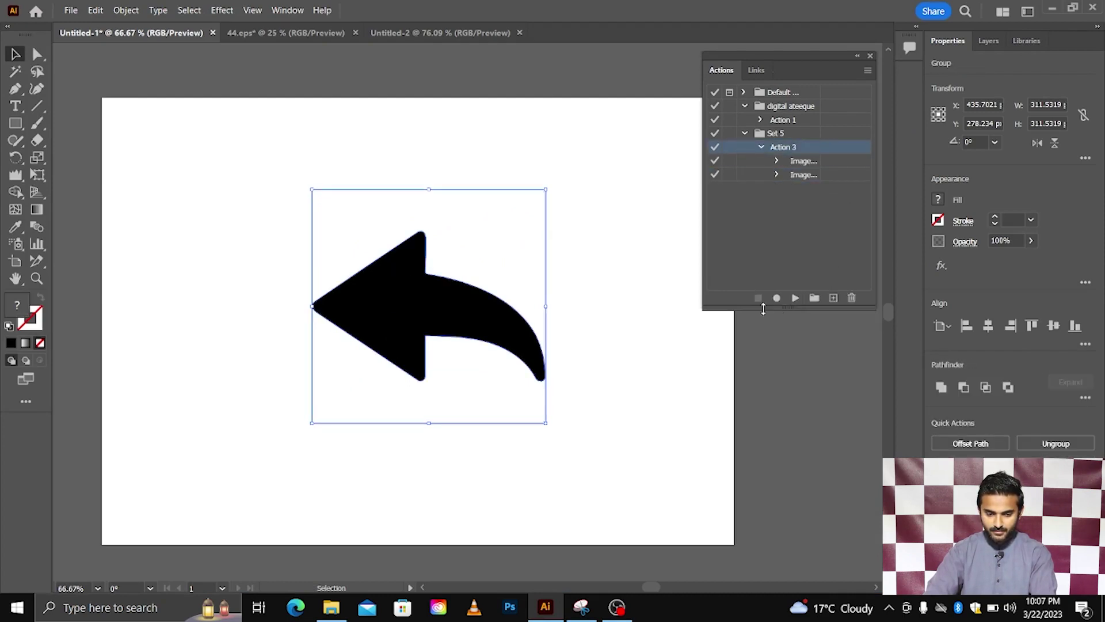
# Select the arrow, move it left, then undo the move.
pyautogui.click(586, 301)
pyautogui.moveTo(477, 290); pyautogui.dragTo(395, 289)
pyautogui.hotkey('ctrl', 'z')
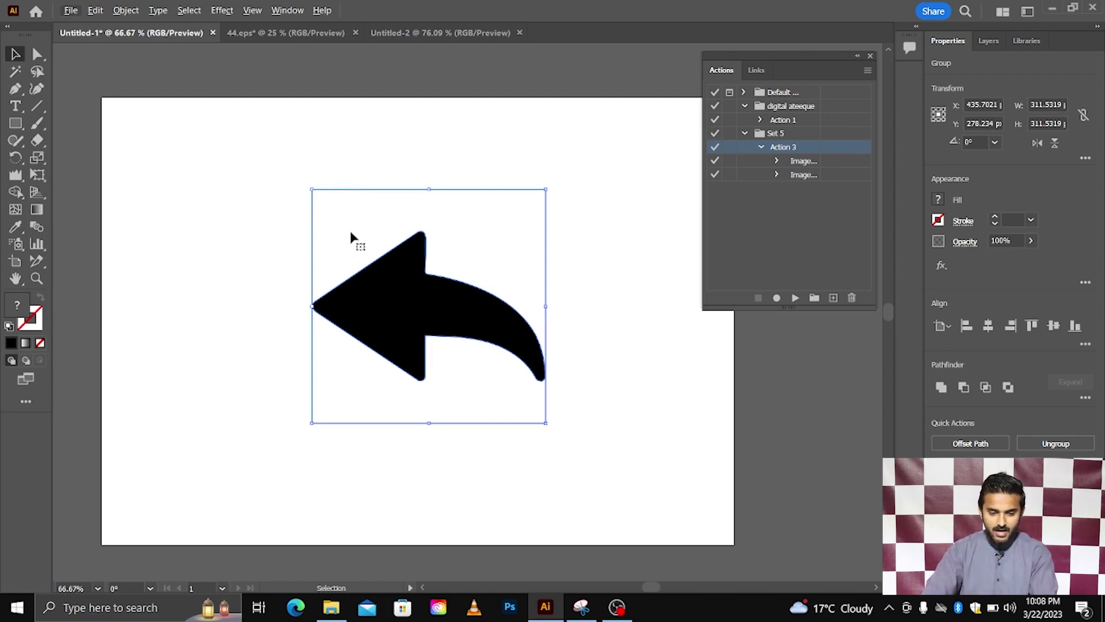
# Marquee-select the black arrow and collapse Action 3's steps in the Actions panel.
pyautogui.click(14, 72)
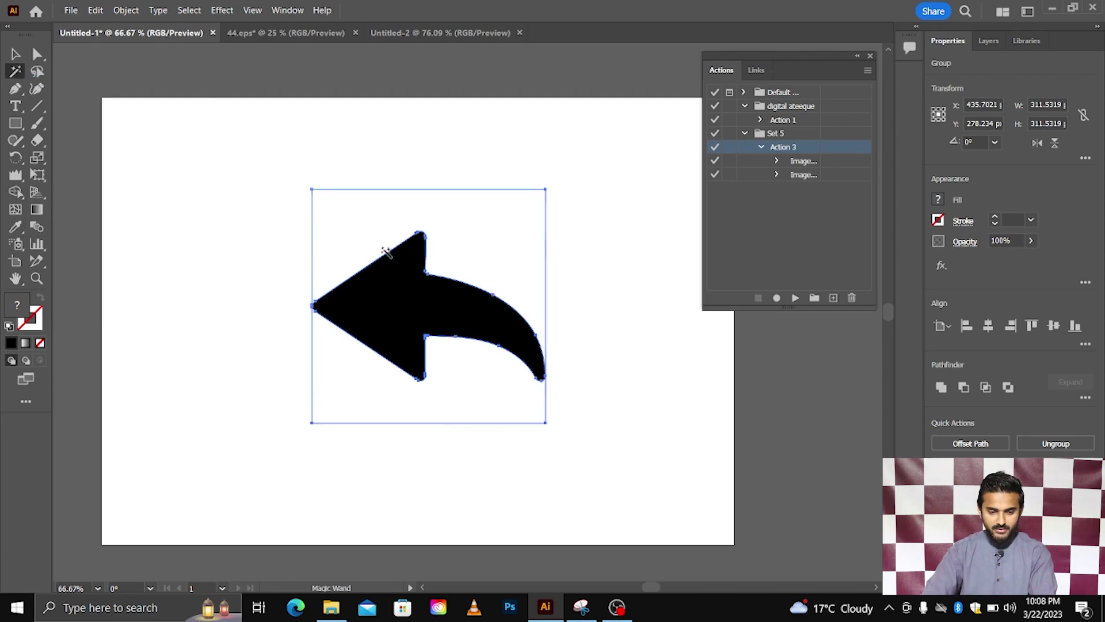
pyautogui.click(365, 229)
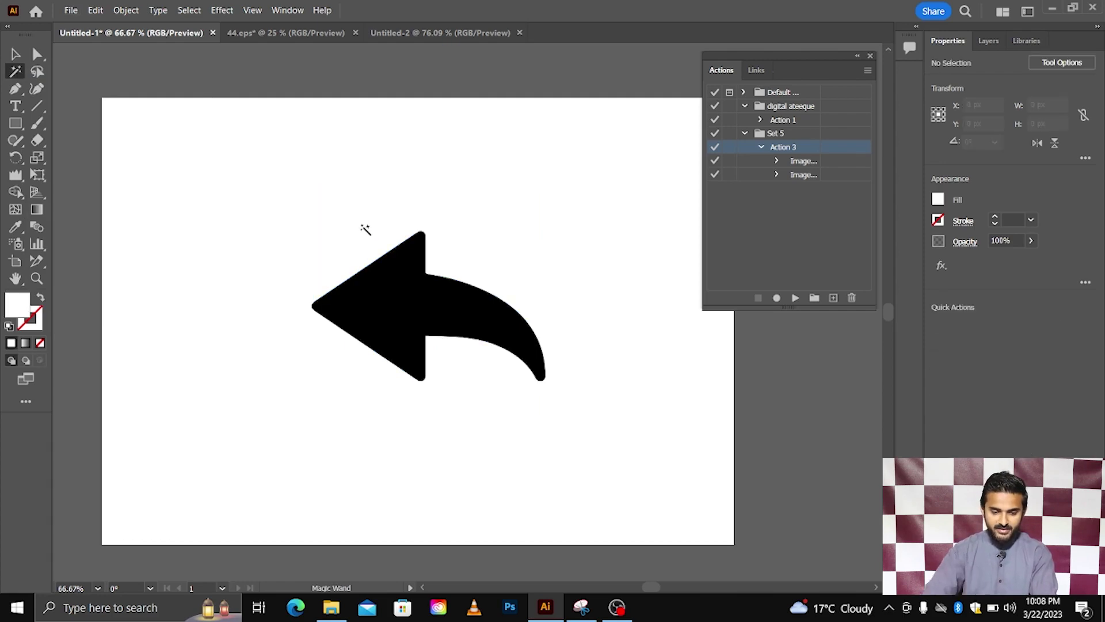
pyautogui.click(15, 54)
pyautogui.moveTo(261, 162); pyautogui.dragTo(519, 396)
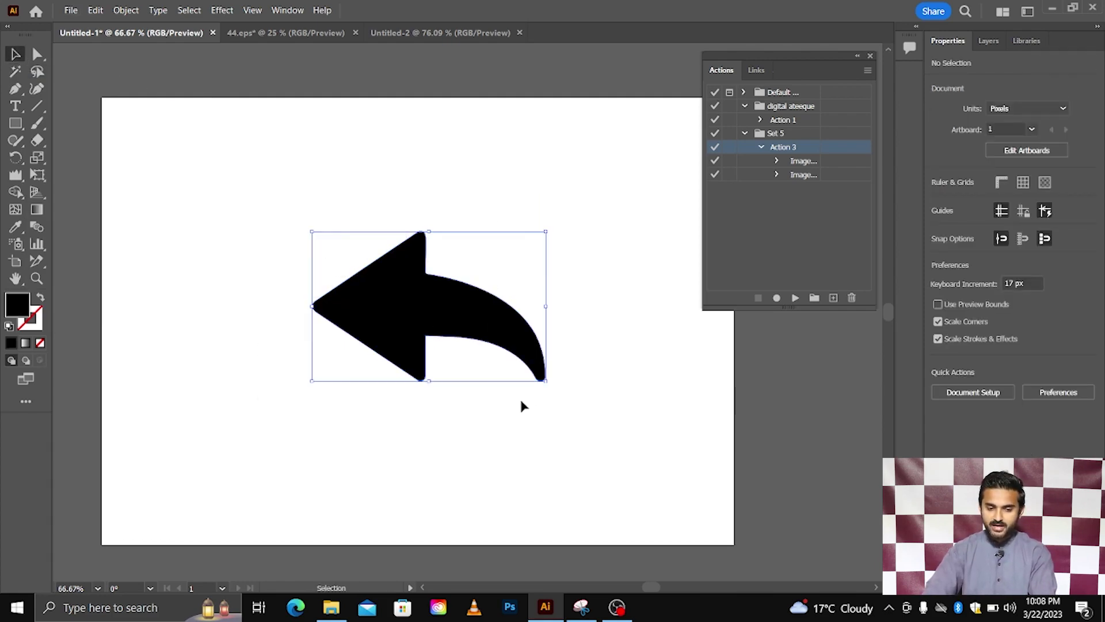
pyautogui.click(797, 175)
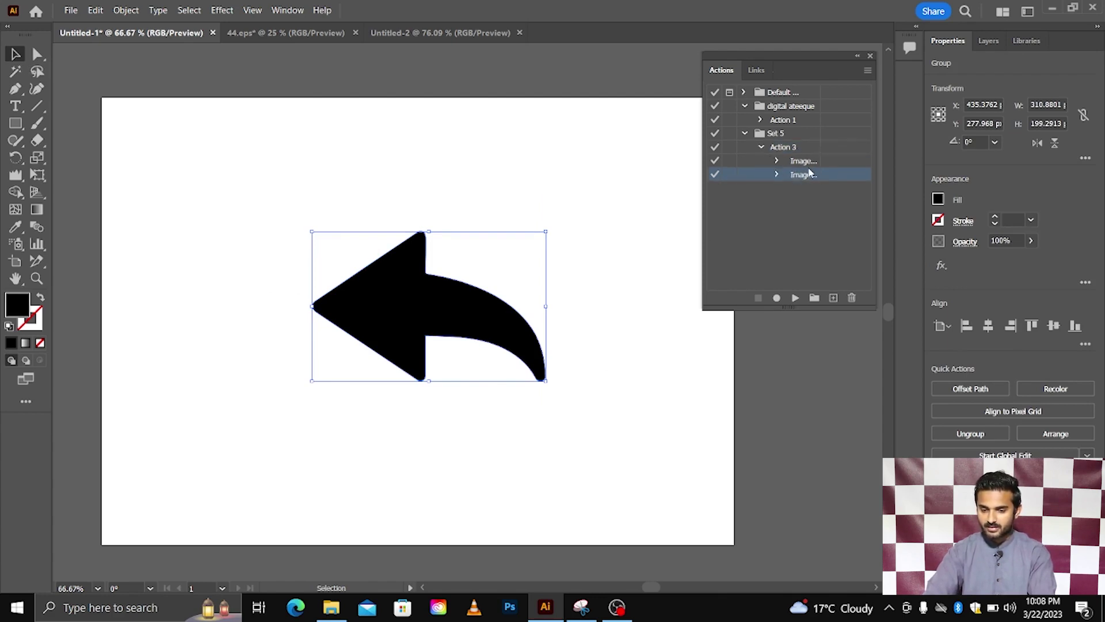
pyautogui.click(762, 146)
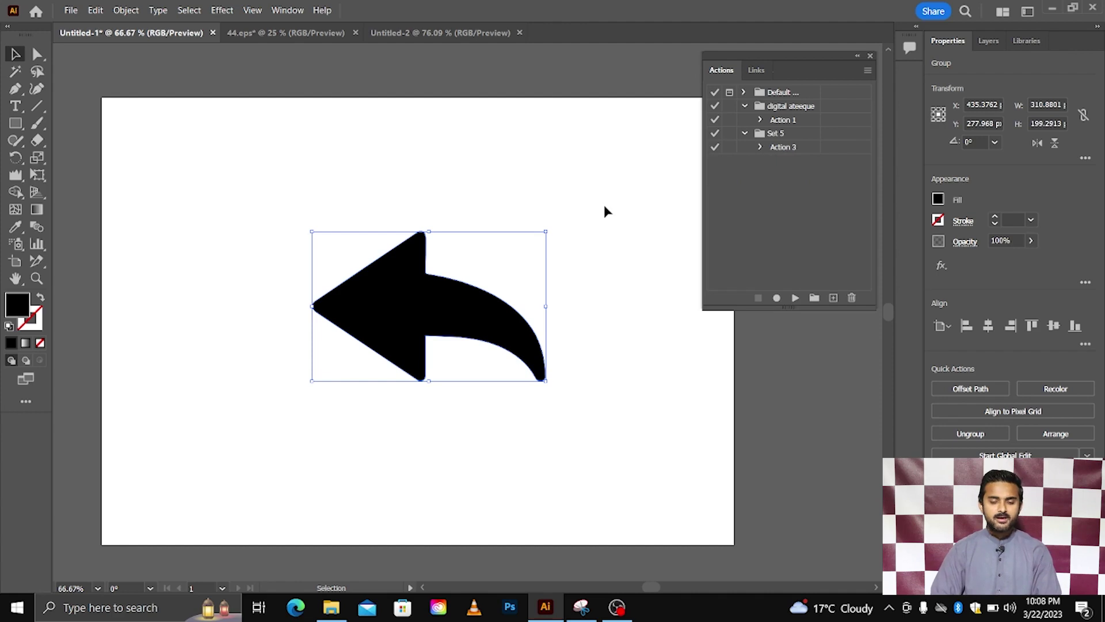
# Delete the black arrow and zoom in on the empty artboard.
pyautogui.press('Delete')
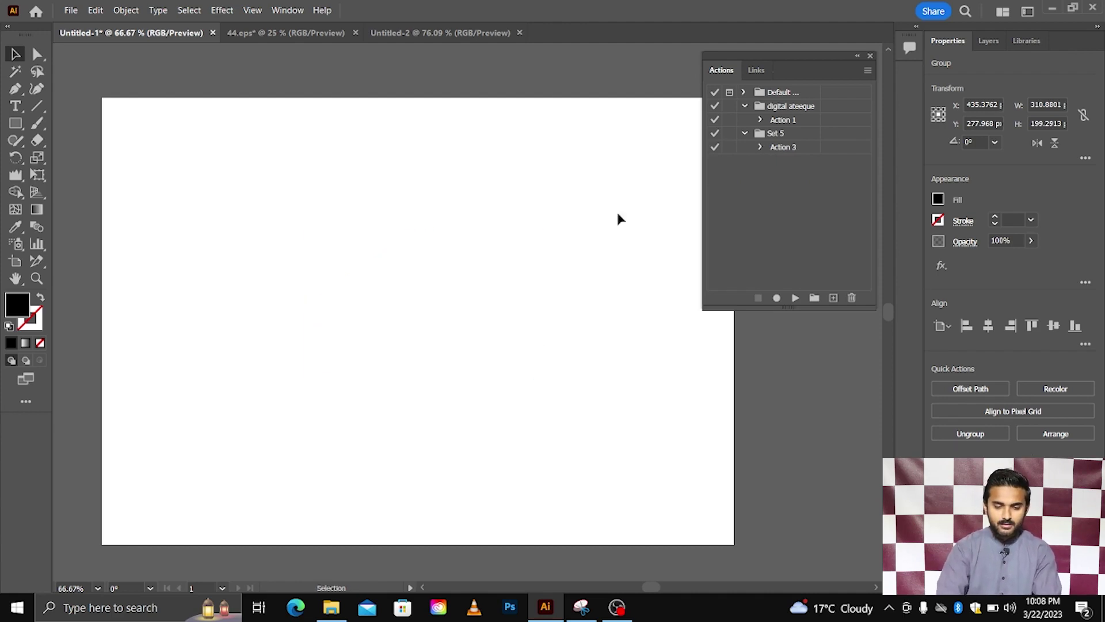
pyautogui.scroll(-2, 582, 234)
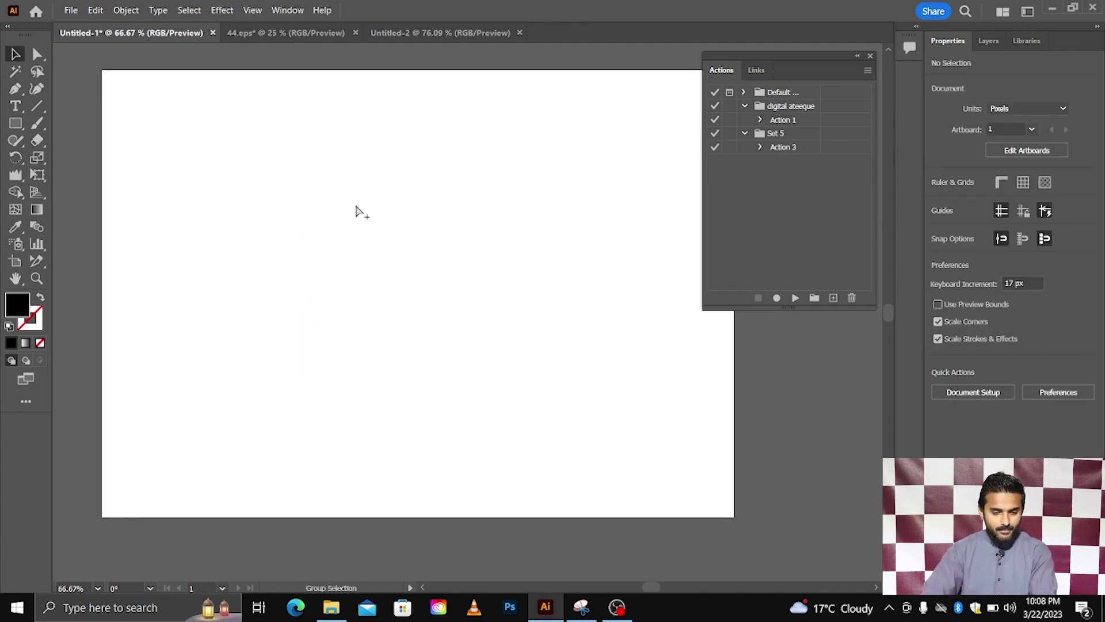
pyautogui.hotkey('ctrl', '1')
pyautogui.scroll(1, 357, 211)
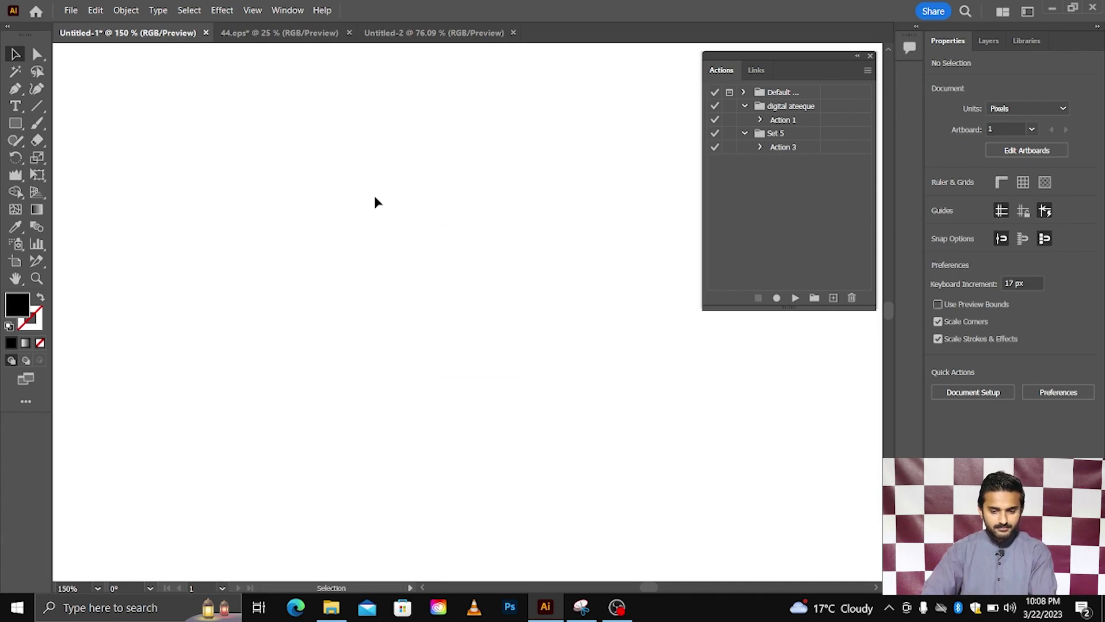
# Collapse Set 5 and the second action set in the Actions panel.
pyautogui.click(745, 134)
pyautogui.click(774, 134)
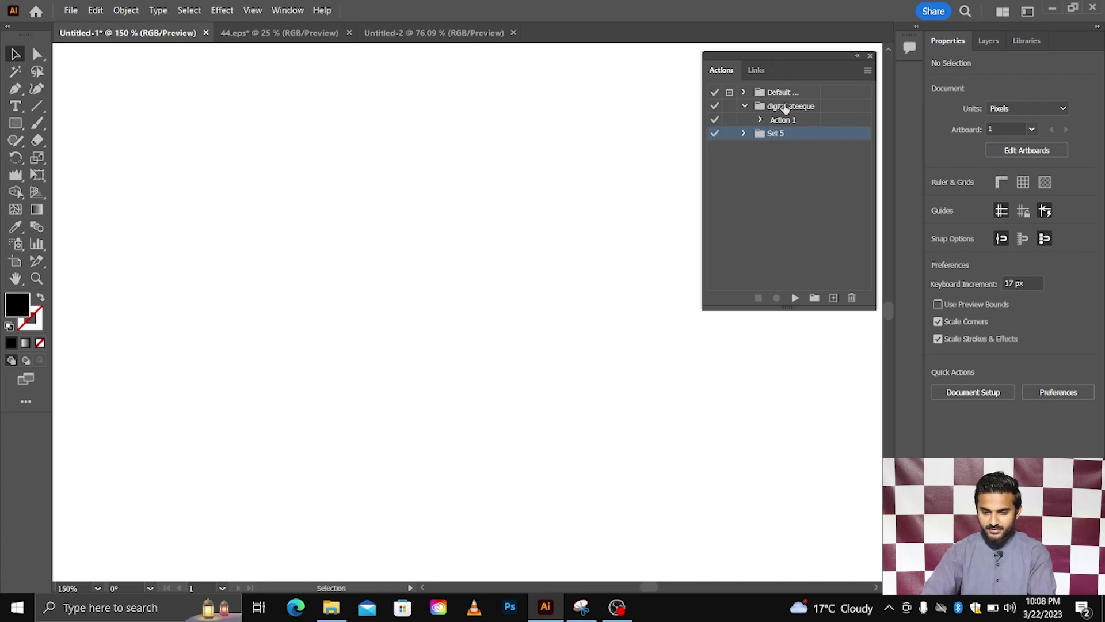
pyautogui.click(750, 107)
pyautogui.click(744, 106)
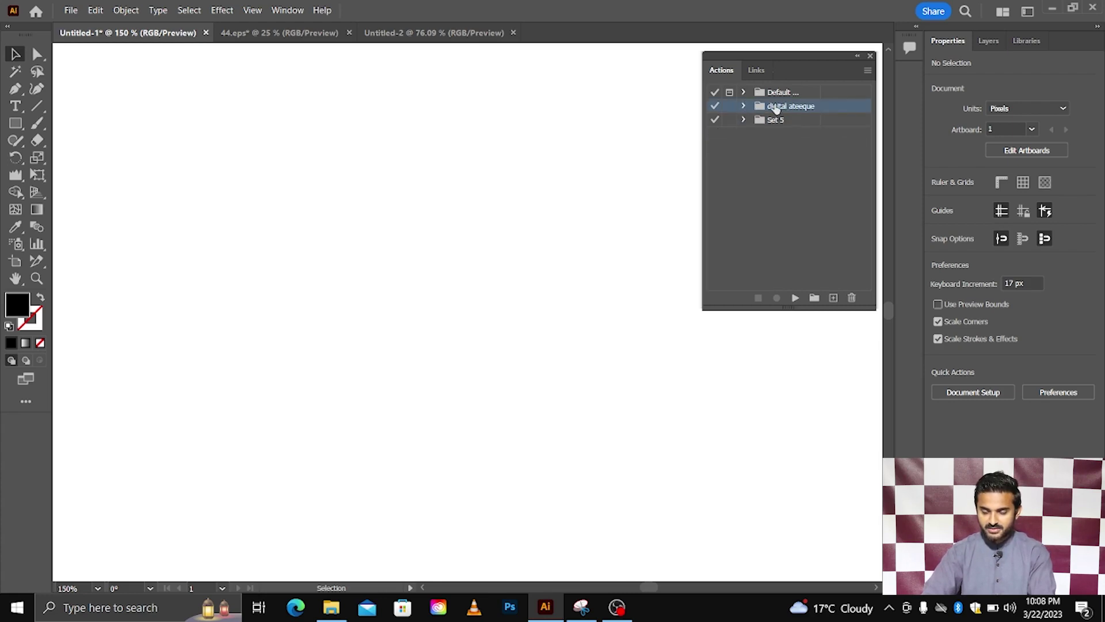
# Turn on Button Mode and widen the Actions panel into three button columns.
pyautogui.click(867, 70)
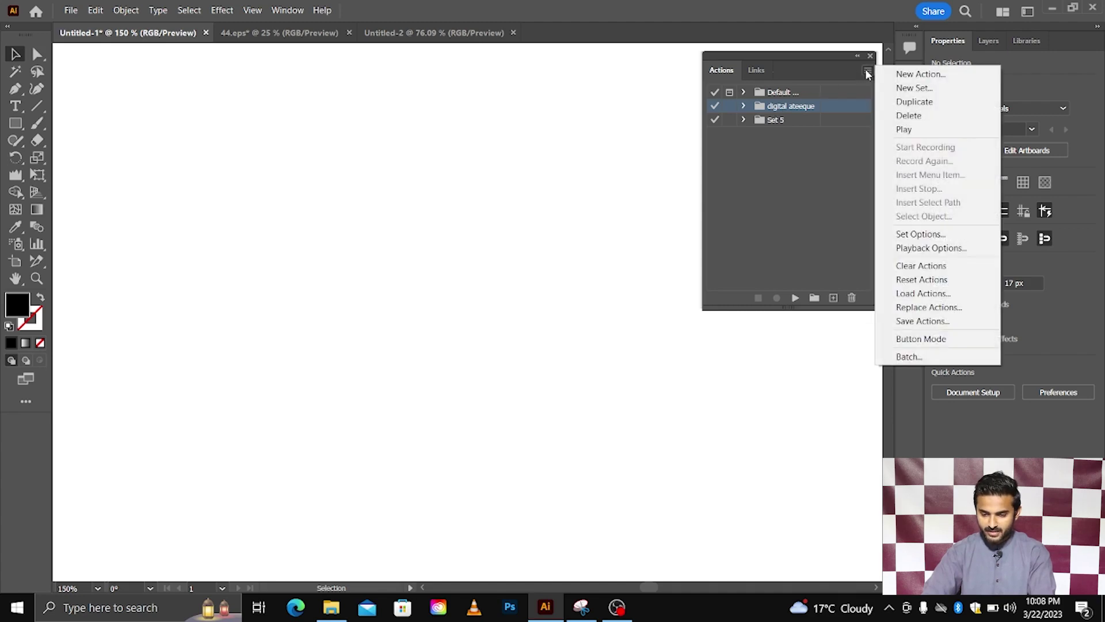
pyautogui.click(933, 339)
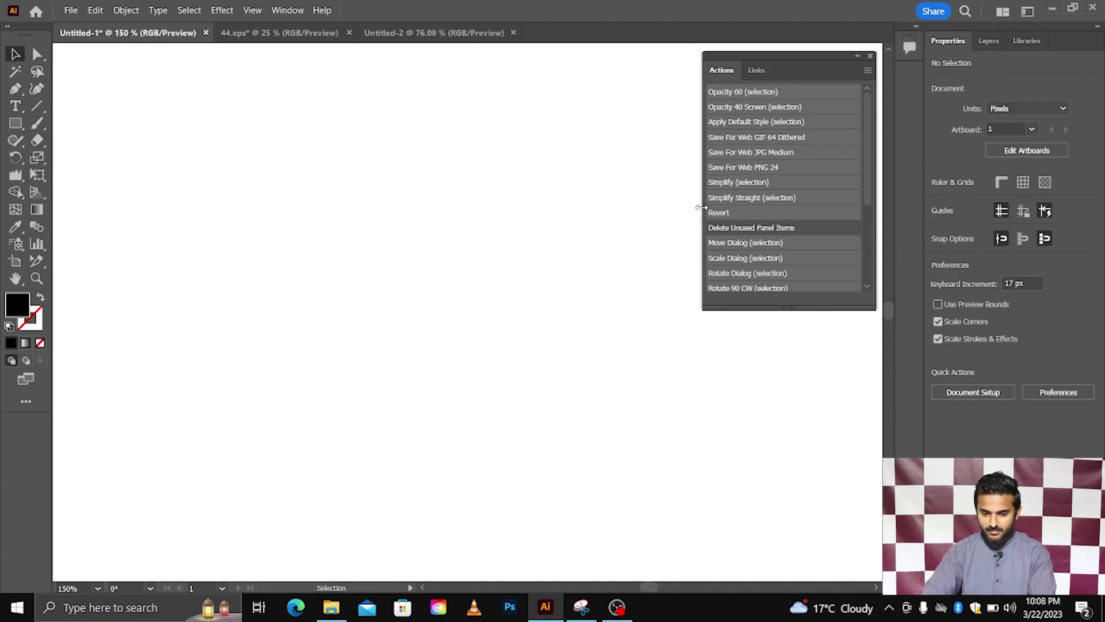
pyautogui.moveTo(703, 207); pyautogui.dragTo(497, 203)
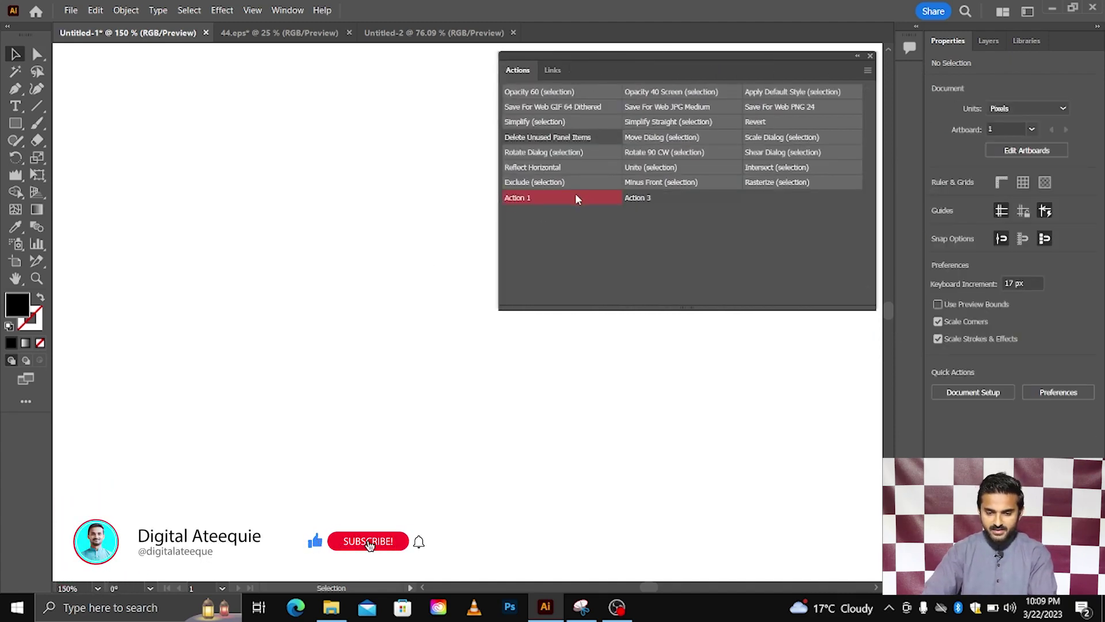
# Toggle Button Mode off, expand and collapse the second set, then re-enable Button Mode.
pyautogui.click(867, 70)
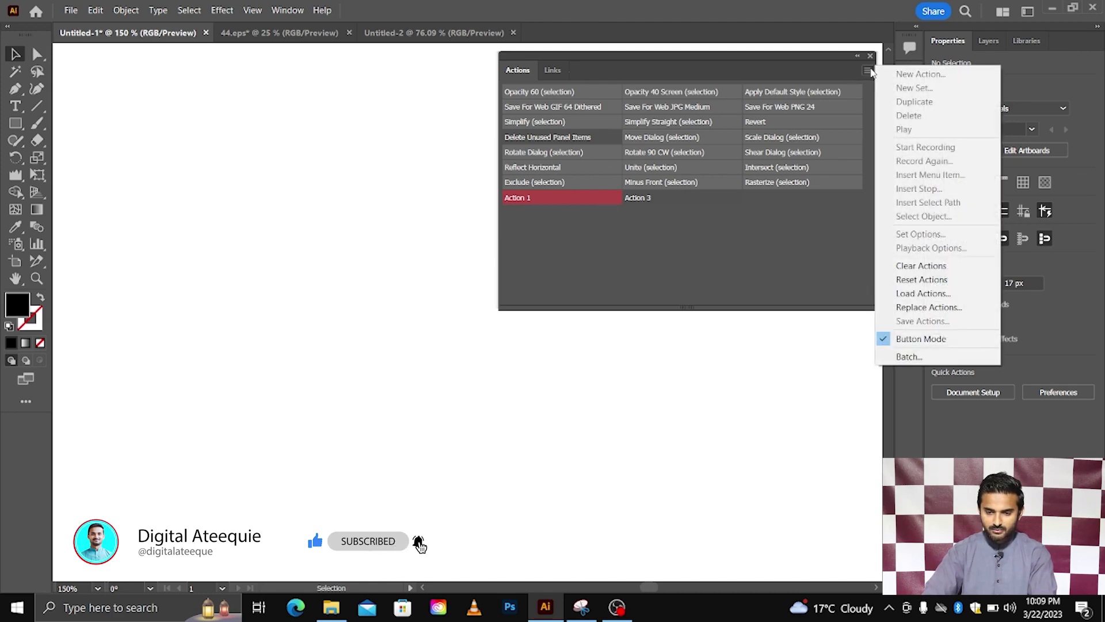
pyautogui.click(910, 335)
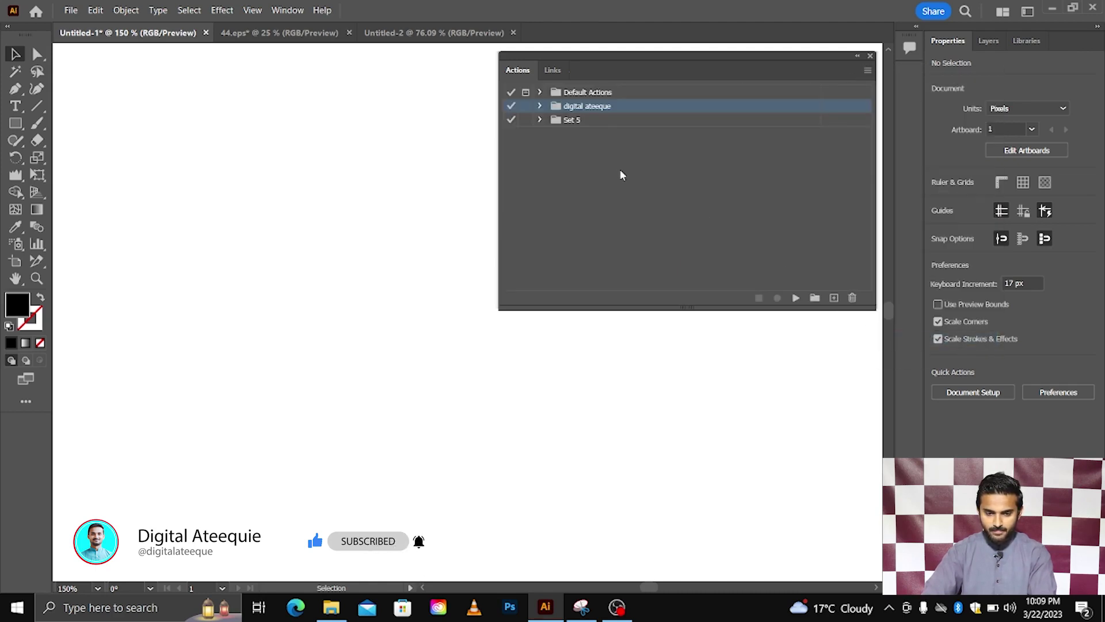
pyautogui.click(540, 106)
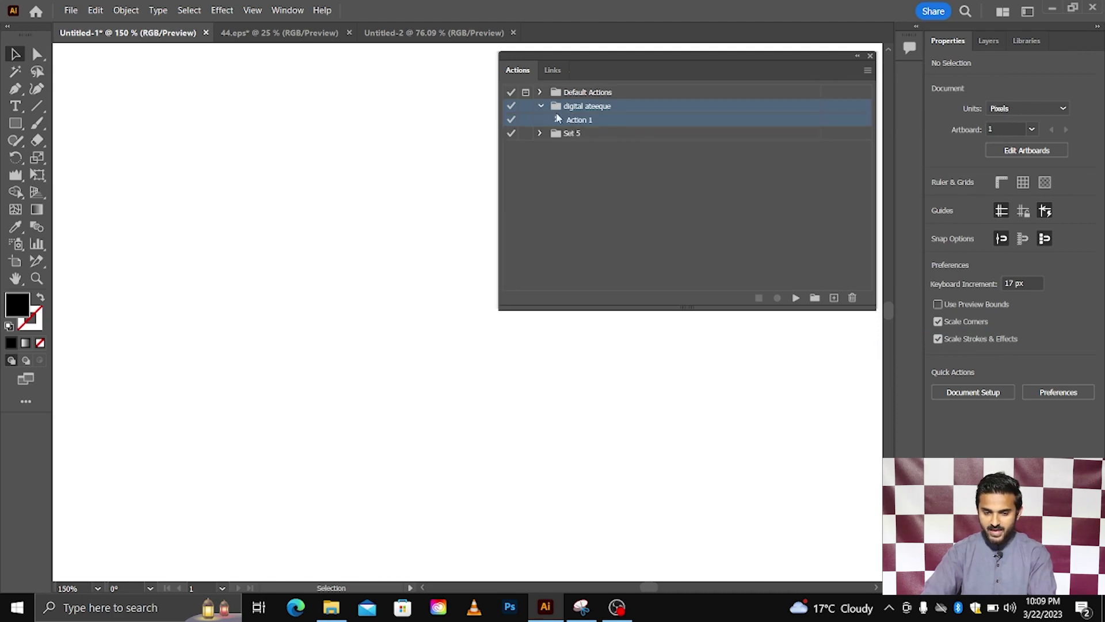
pyautogui.click(540, 106)
pyautogui.click(868, 70)
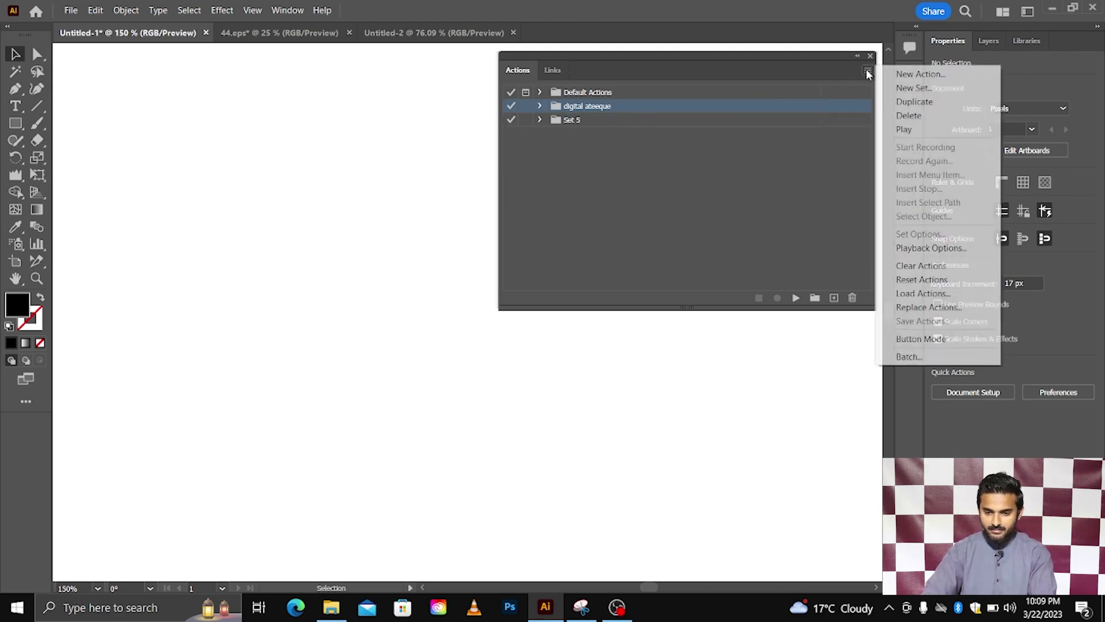
pyautogui.click(909, 339)
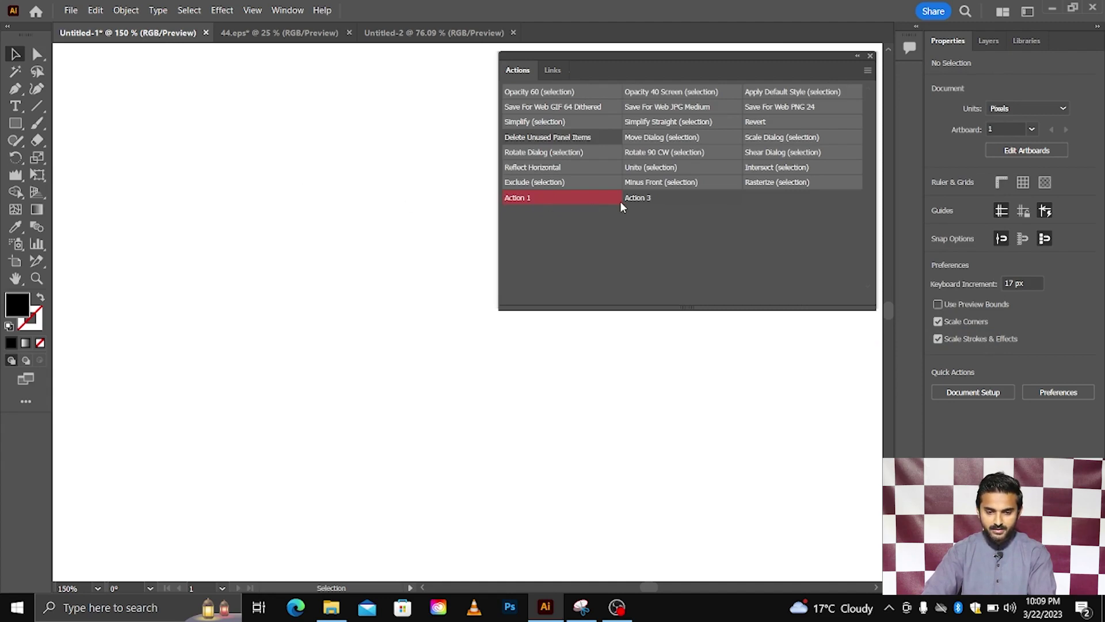
# Run the Exclude action, dismiss its alert, then play Action 1 and delete the six squares.
pyautogui.click(575, 184)
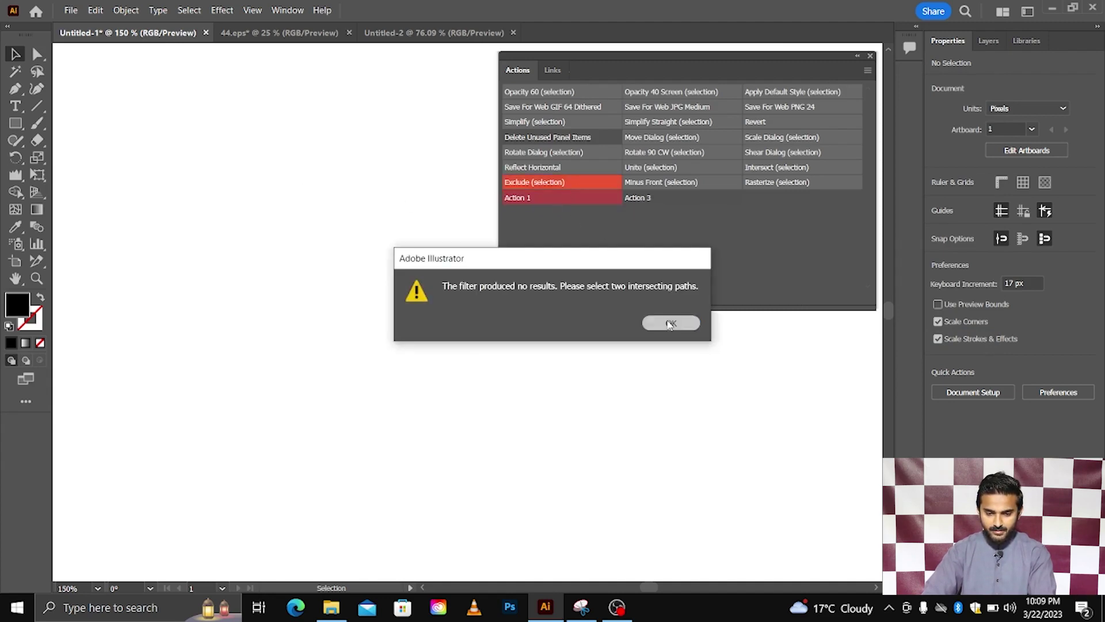
pyautogui.click(688, 320)
pyautogui.click(547, 198)
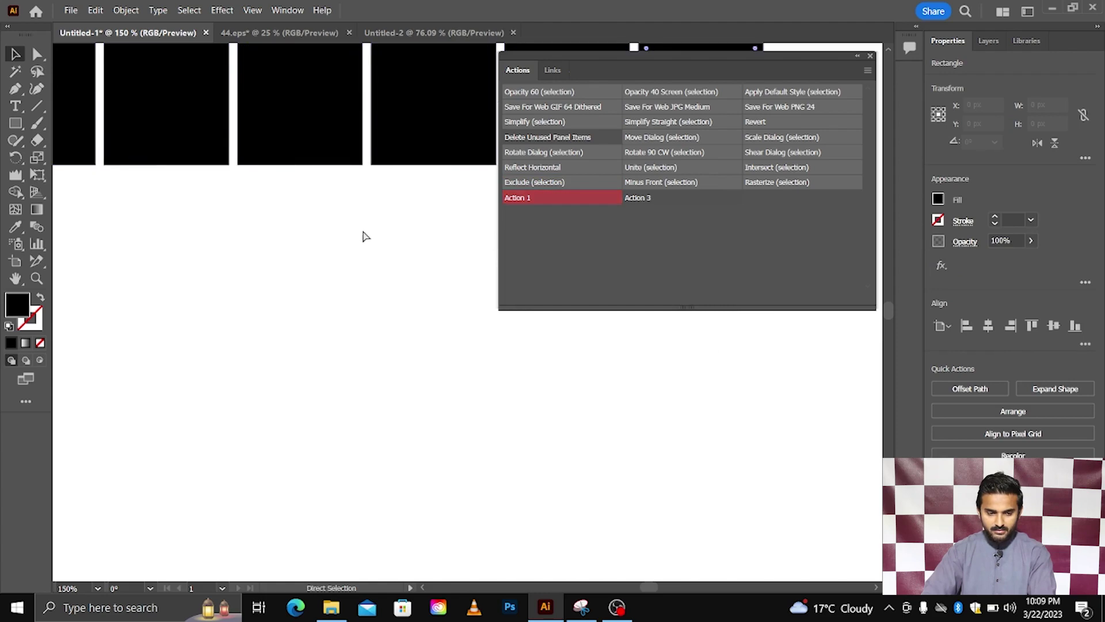
pyautogui.hscroll(1, 370, 227)
pyautogui.hscroll(1, 316, 217)
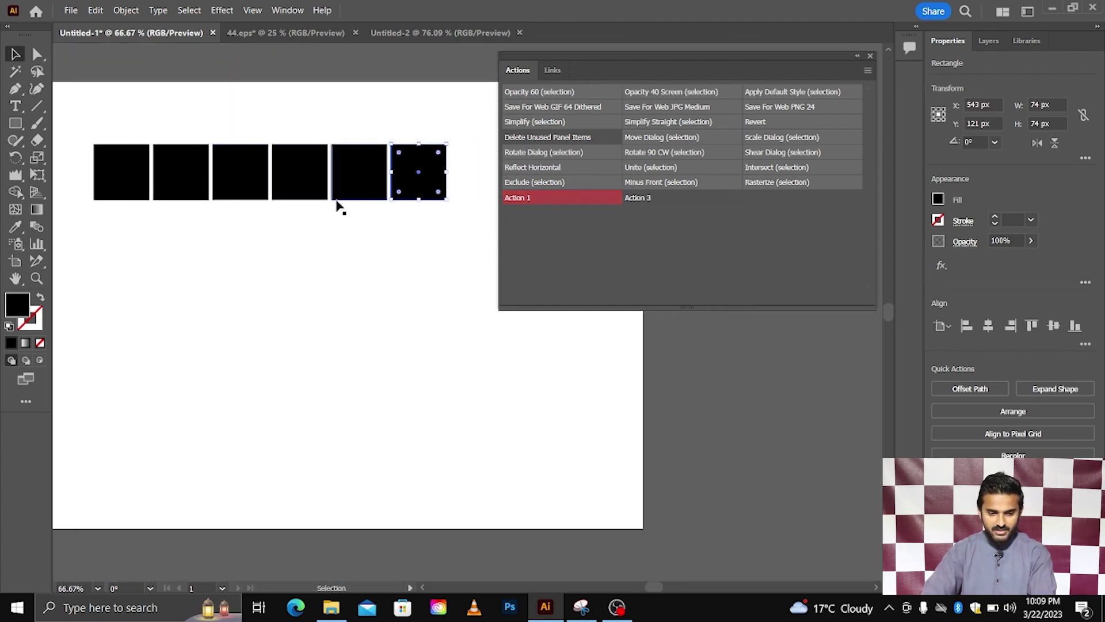
pyautogui.click(554, 196)
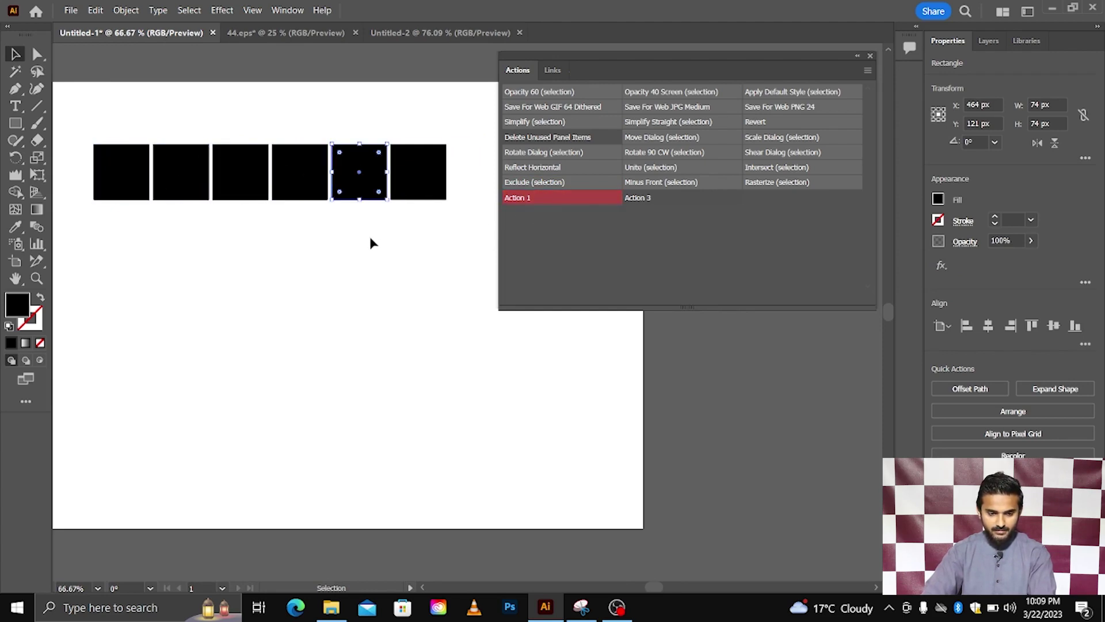
pyautogui.moveTo(116, 127); pyautogui.dragTo(482, 246)
pyautogui.press('Delete')
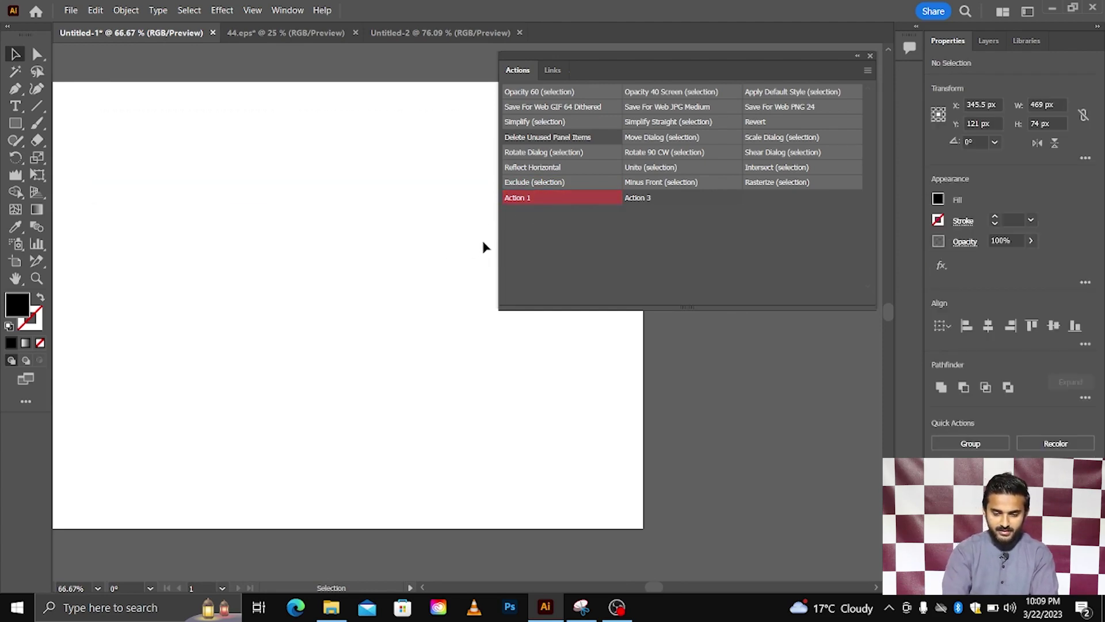
# Replay Action 1, then select all and delete the four black squares.
pyautogui.click(530, 199)
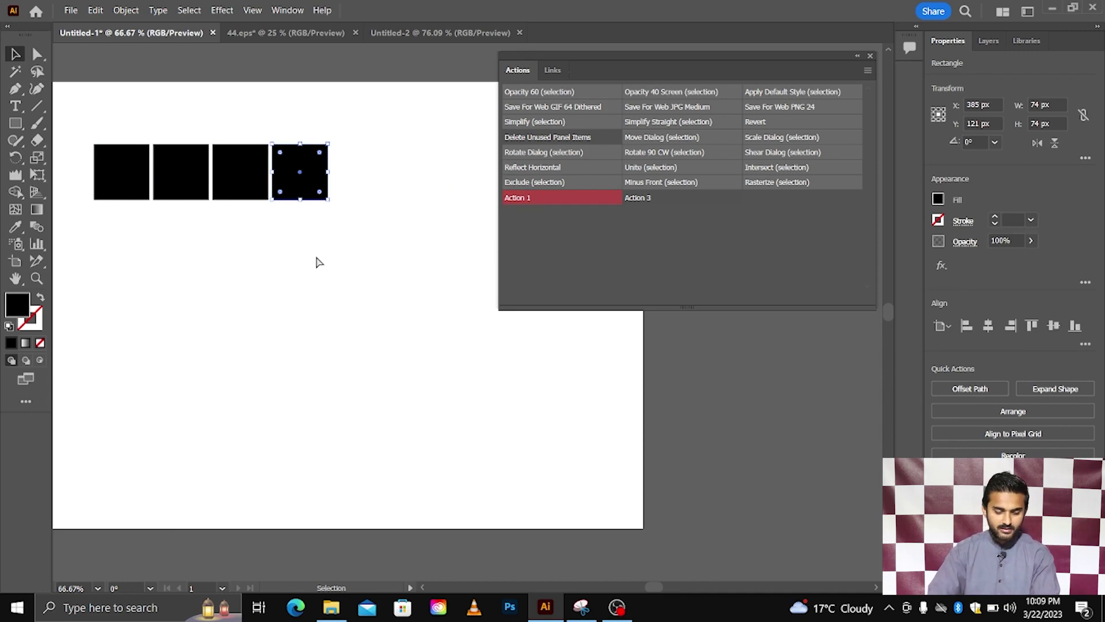
pyautogui.hotkey('ctrl', 'a')
pyautogui.press('Delete')
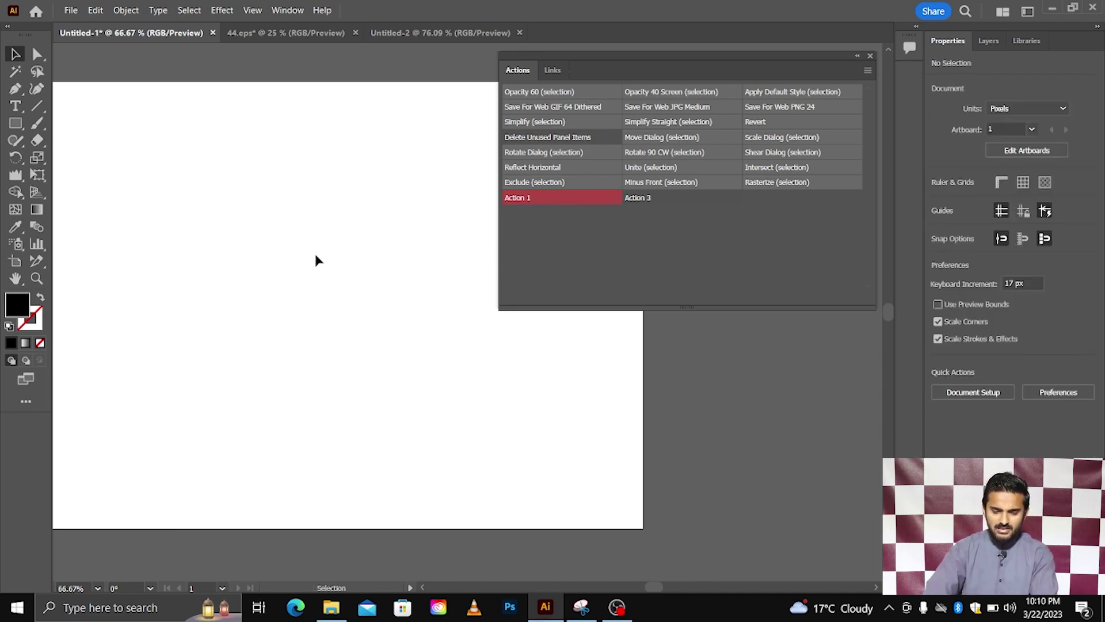
pyautogui.click(867, 69)
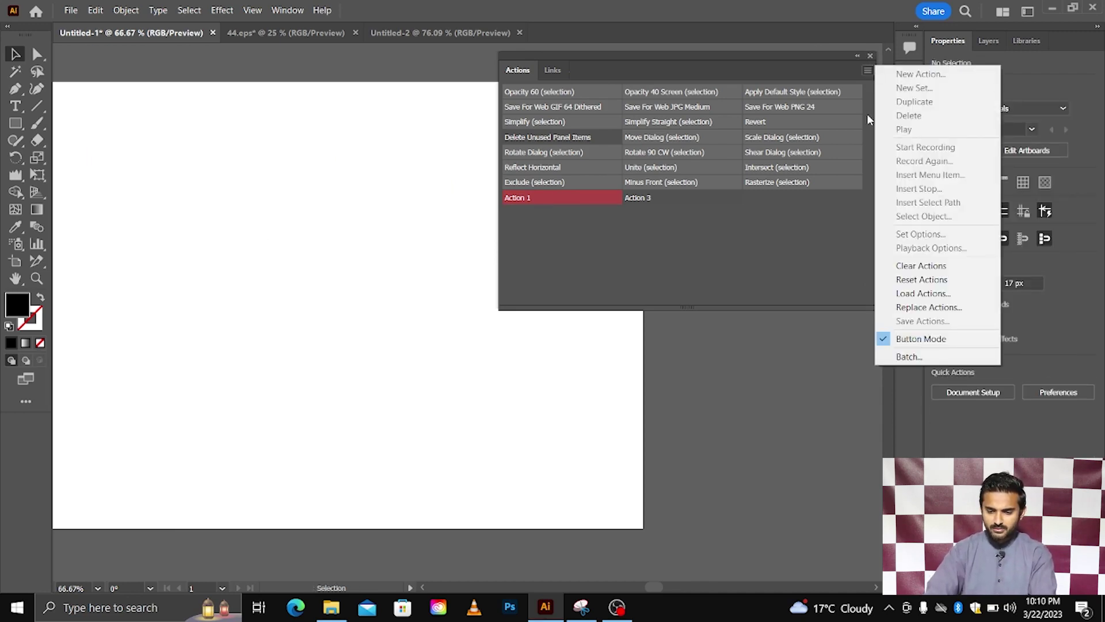
# Turn off Button Mode, move the Actions panel aside, and select Set 5.
pyautogui.click(889, 338)
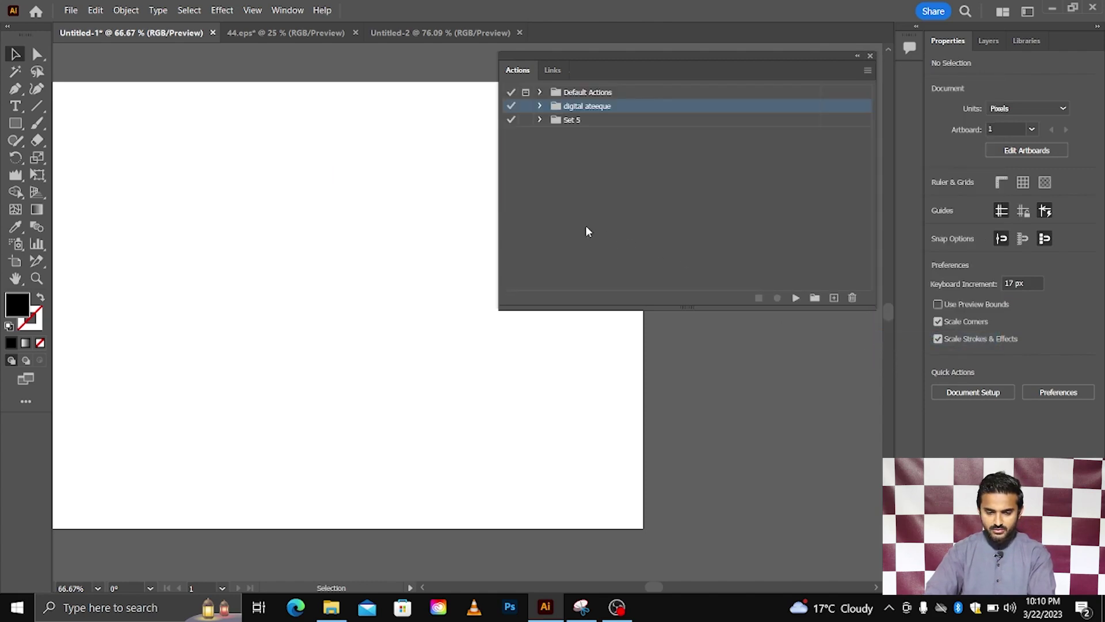
pyautogui.hscroll(-1, 374, 210)
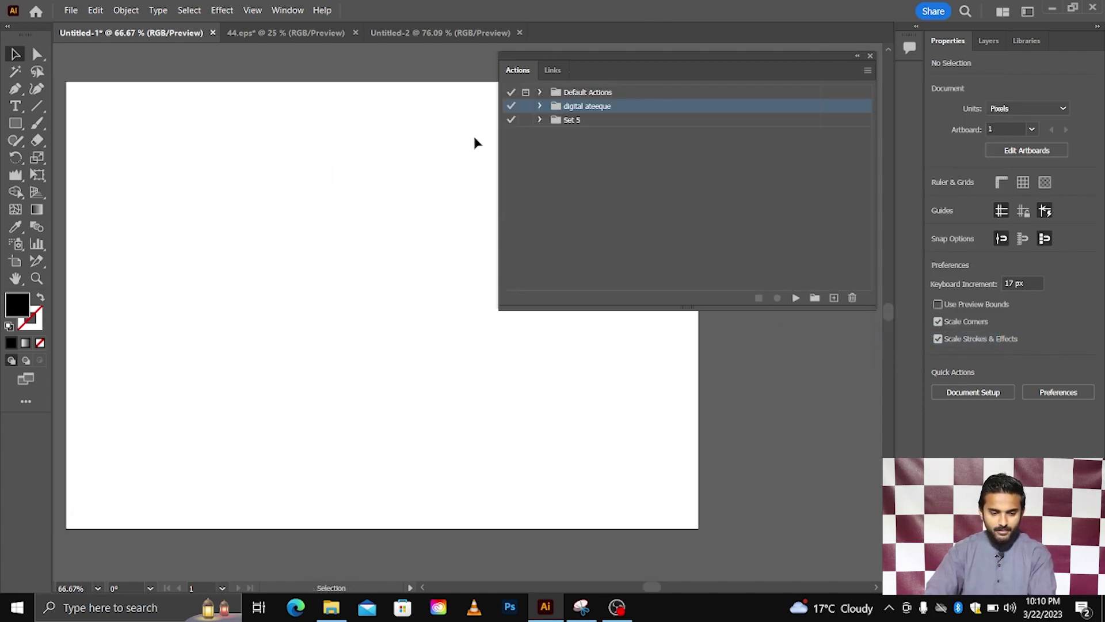
pyautogui.moveTo(572, 54); pyautogui.dragTo(802, 64)
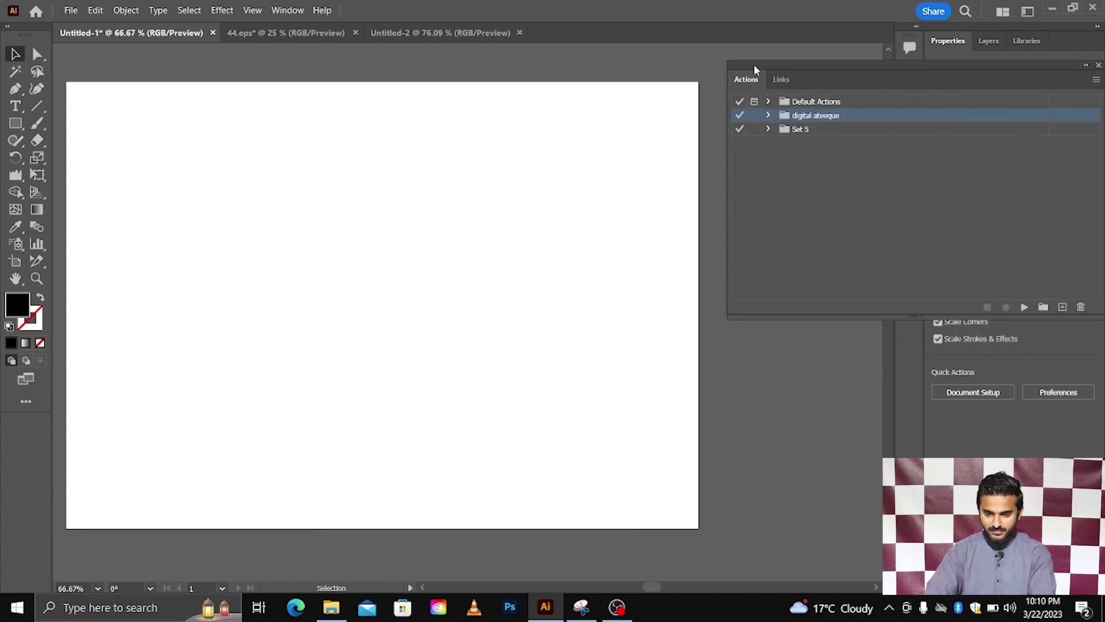
pyautogui.moveTo(754, 64); pyautogui.dragTo(716, 51)
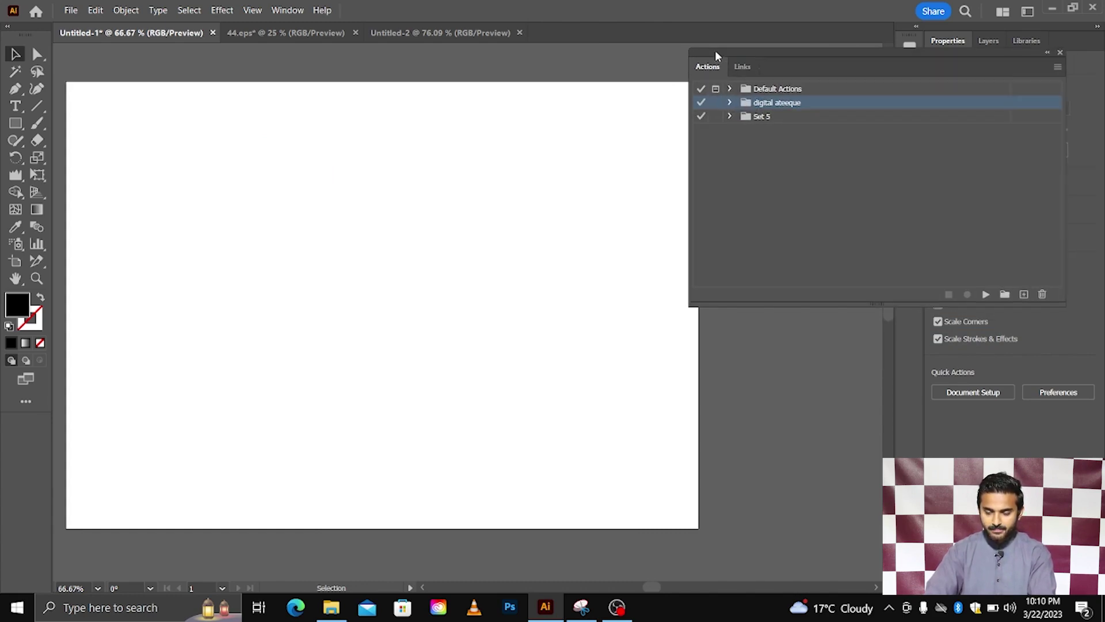
pyautogui.click(769, 123)
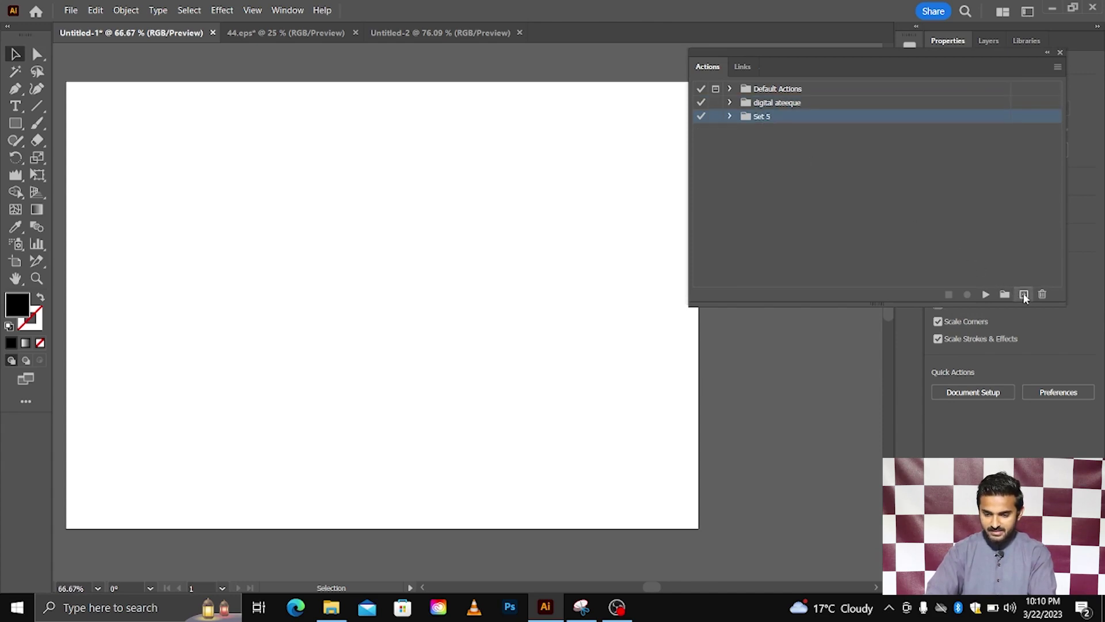
# Create a new action set named Set 6.
pyautogui.click(1005, 294)
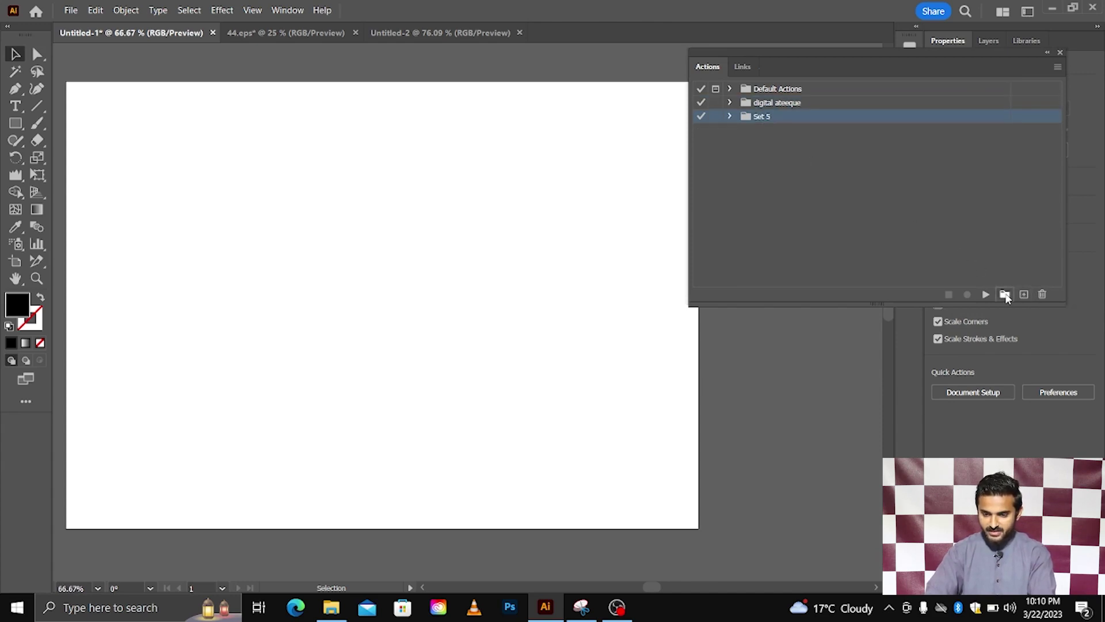
pyautogui.click(523, 288)
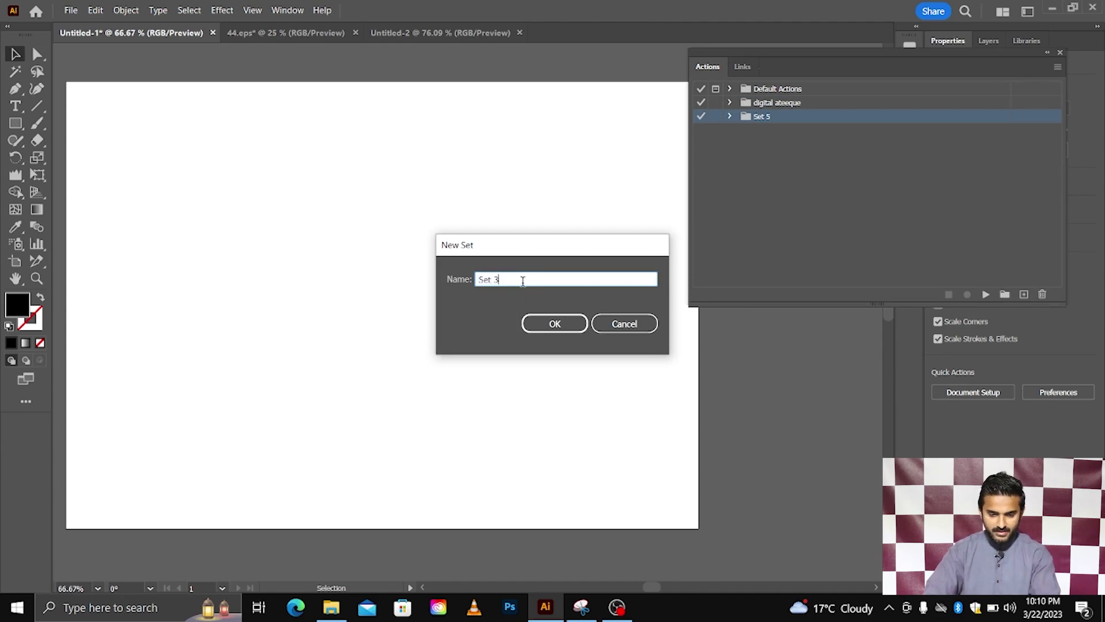
pyautogui.write('=6')
pyautogui.hotkey('ctrl', 'a')
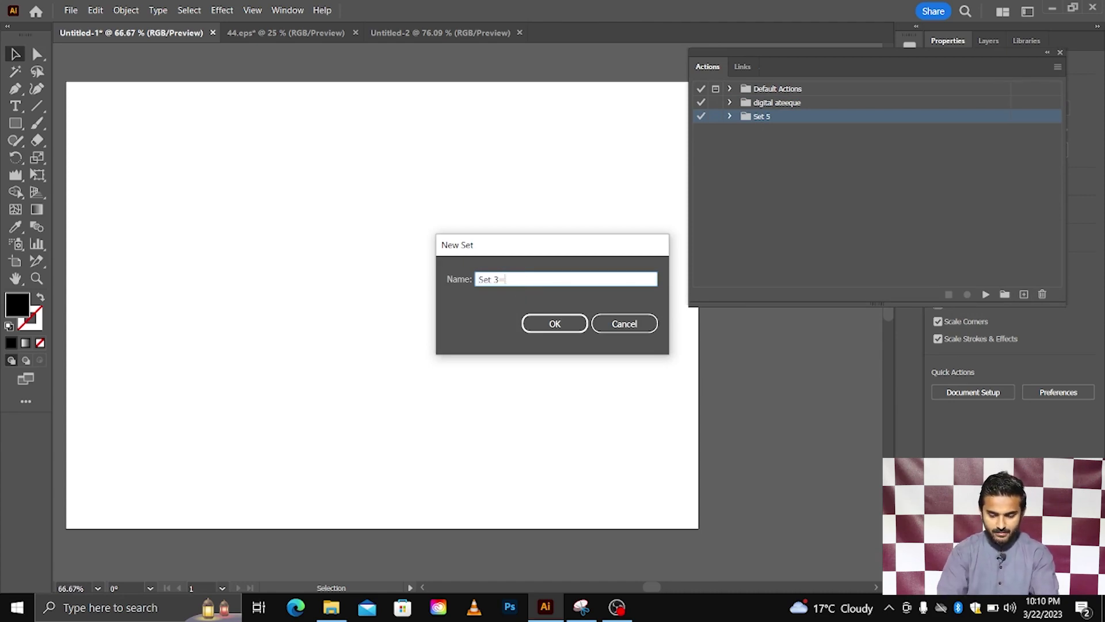
pyautogui.write('Set 6')
pyautogui.click(541, 322)
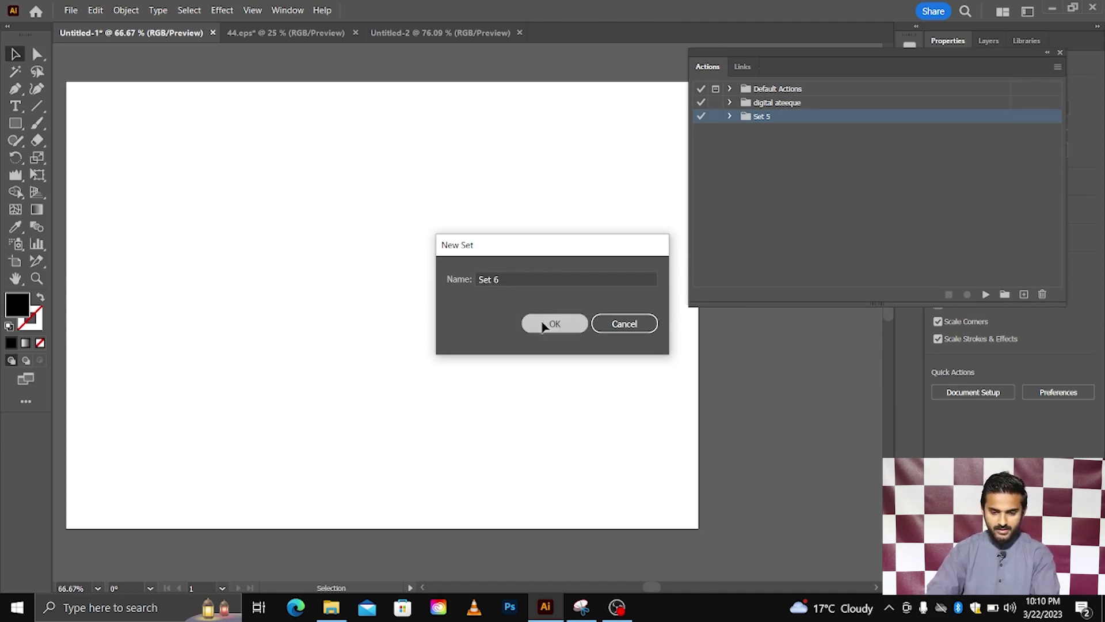
# Add Action 4 to Set 6 and start recording it.
pyautogui.click(1023, 294)
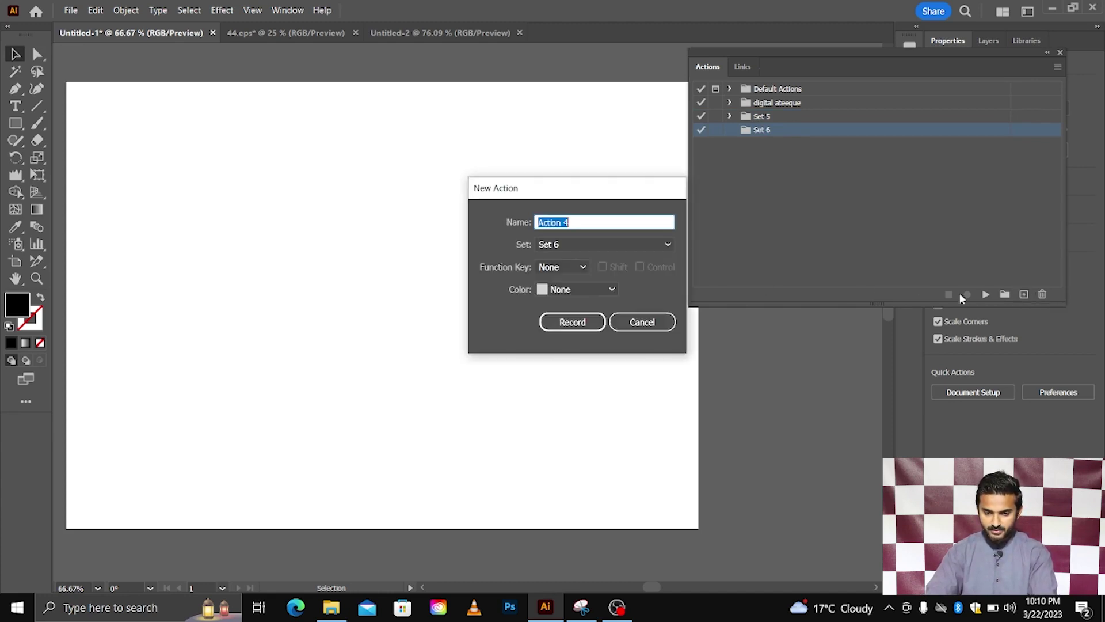
pyautogui.click(573, 323)
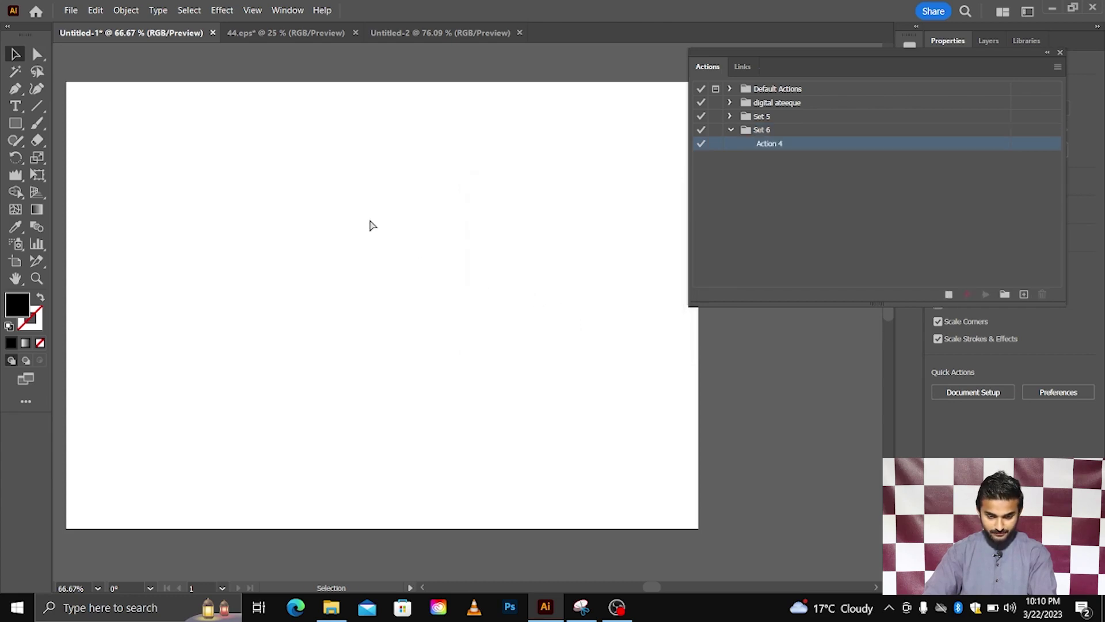
pyautogui.hscroll(-2, 371, 225)
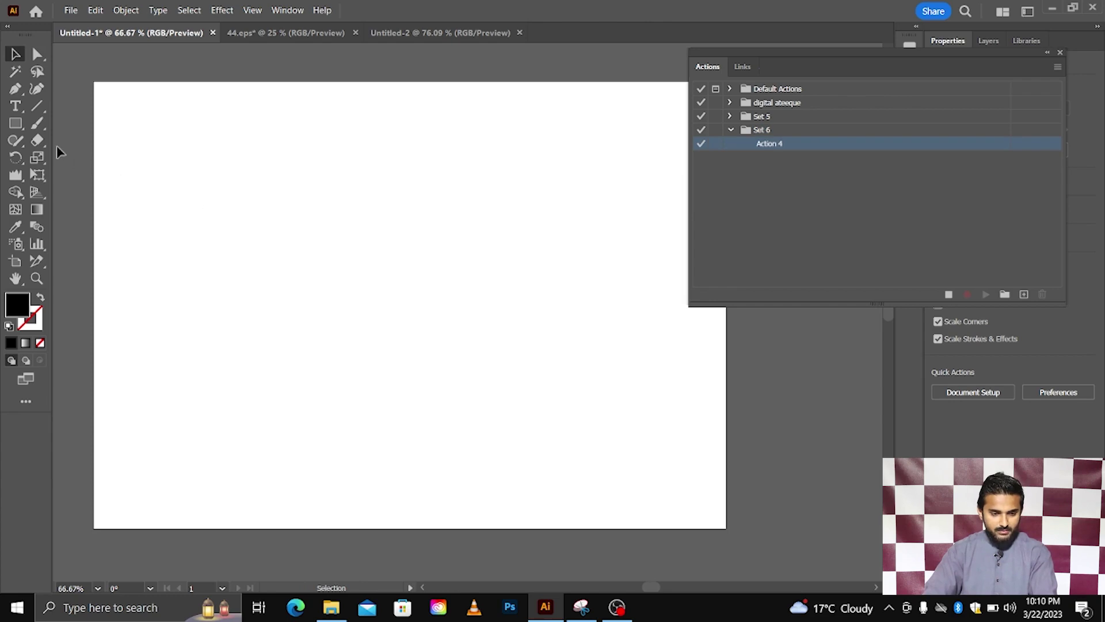
# Draw a 112 px black square near the artboard's top-left.
pyautogui.click(16, 123)
pyautogui.moveTo(163, 168); pyautogui.dragTo(195, 208)
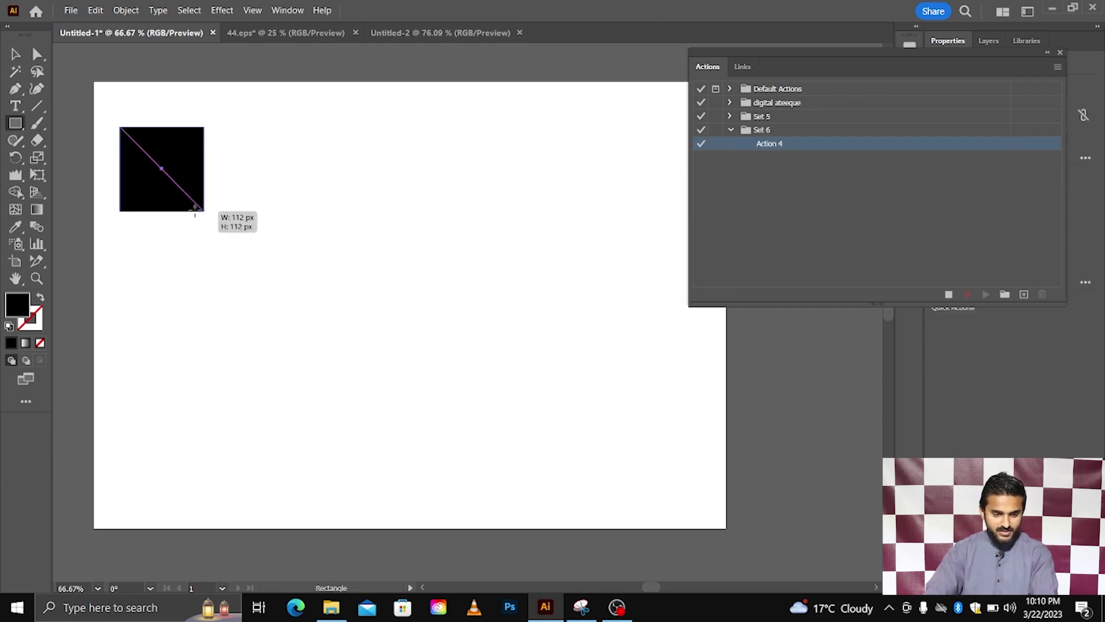
pyautogui.click(15, 54)
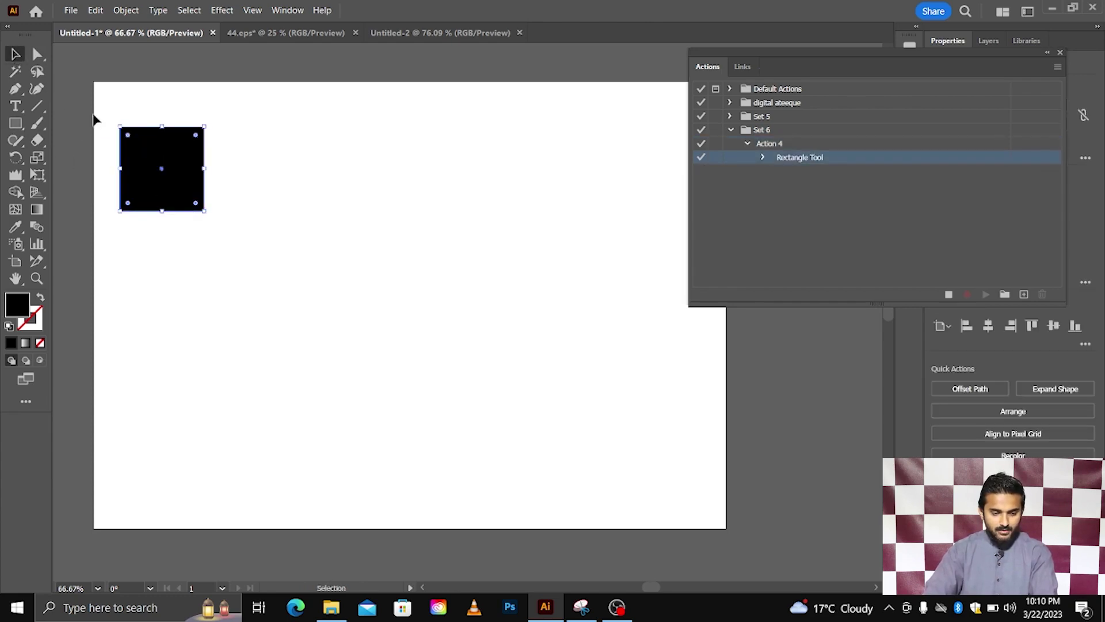
# Copy the square 120 px right with Transform Each, then repeat with Ctrl+D.
pyautogui.rightClick(141, 149)
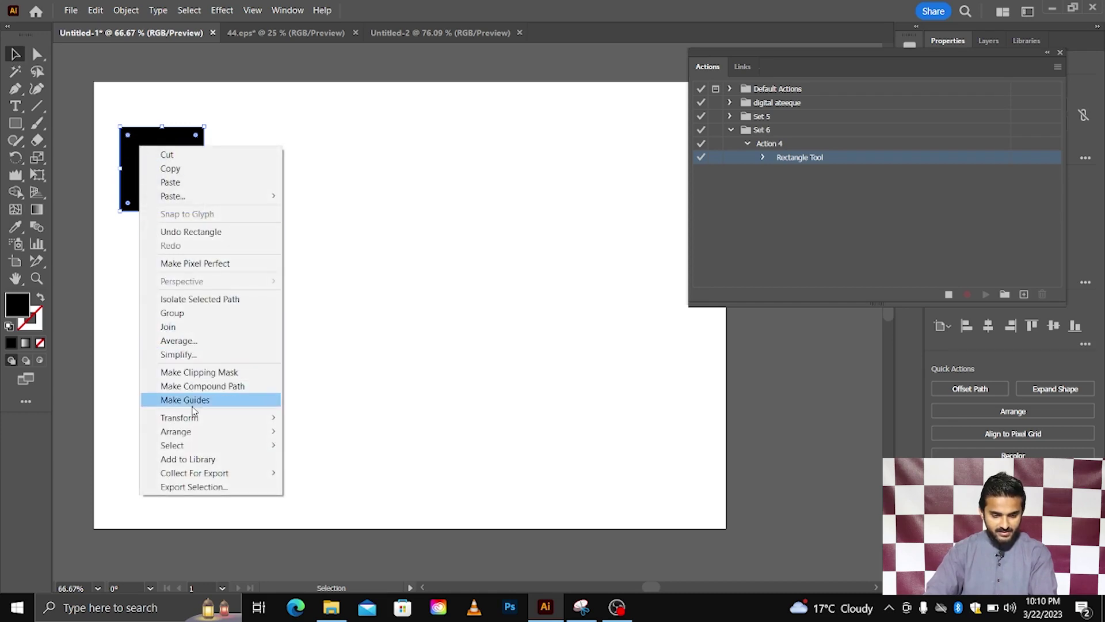
pyautogui.moveTo(180, 417)
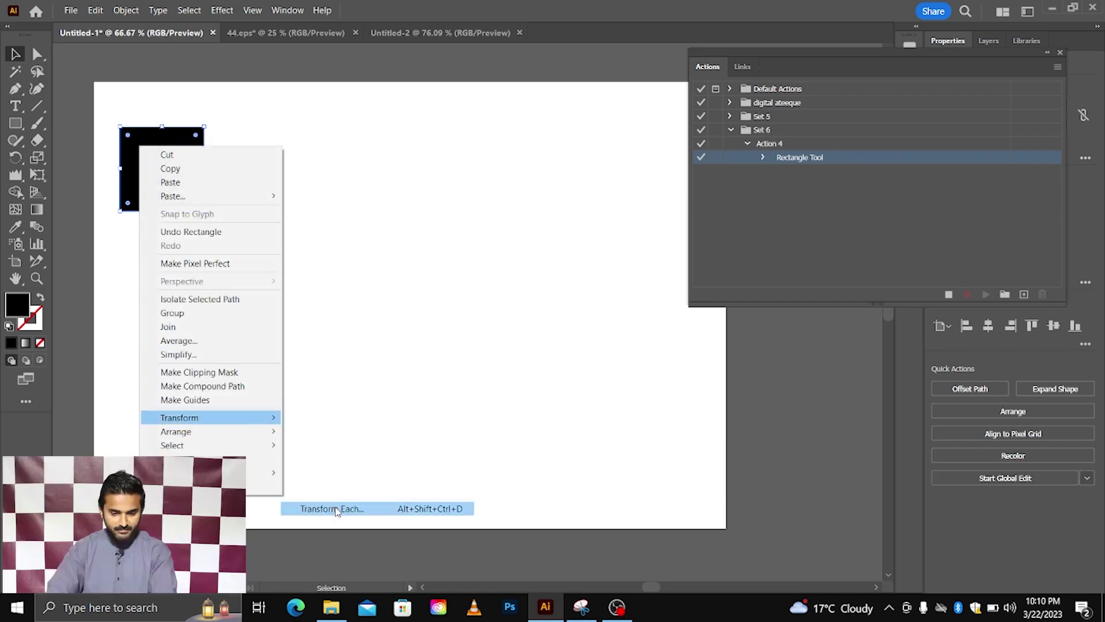
pyautogui.click(331, 508)
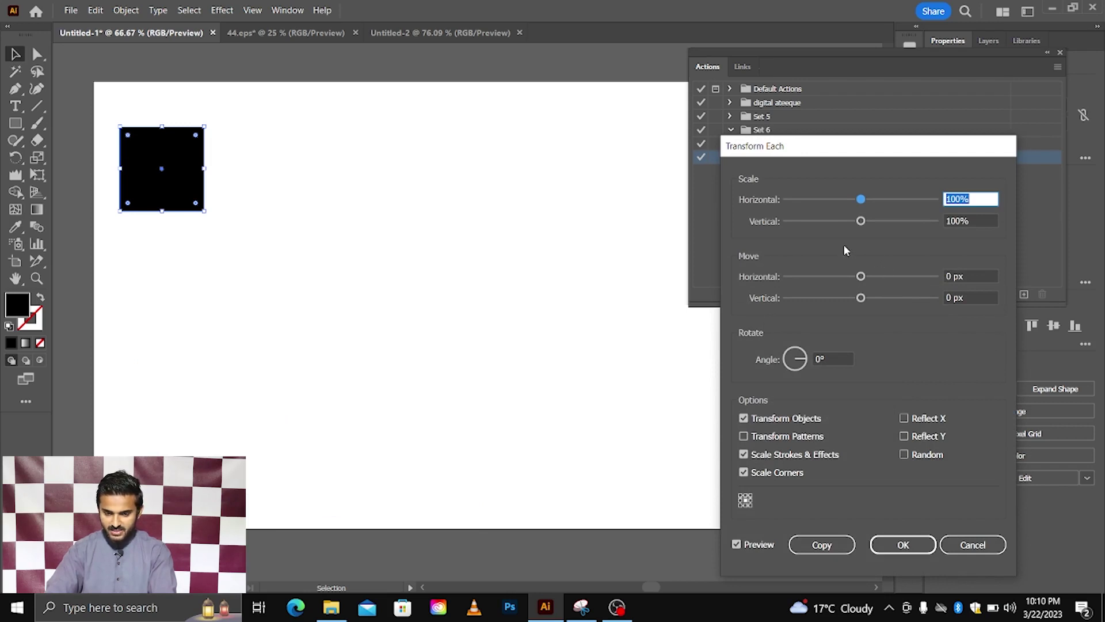
pyautogui.click(965, 277)
pyautogui.write('4')
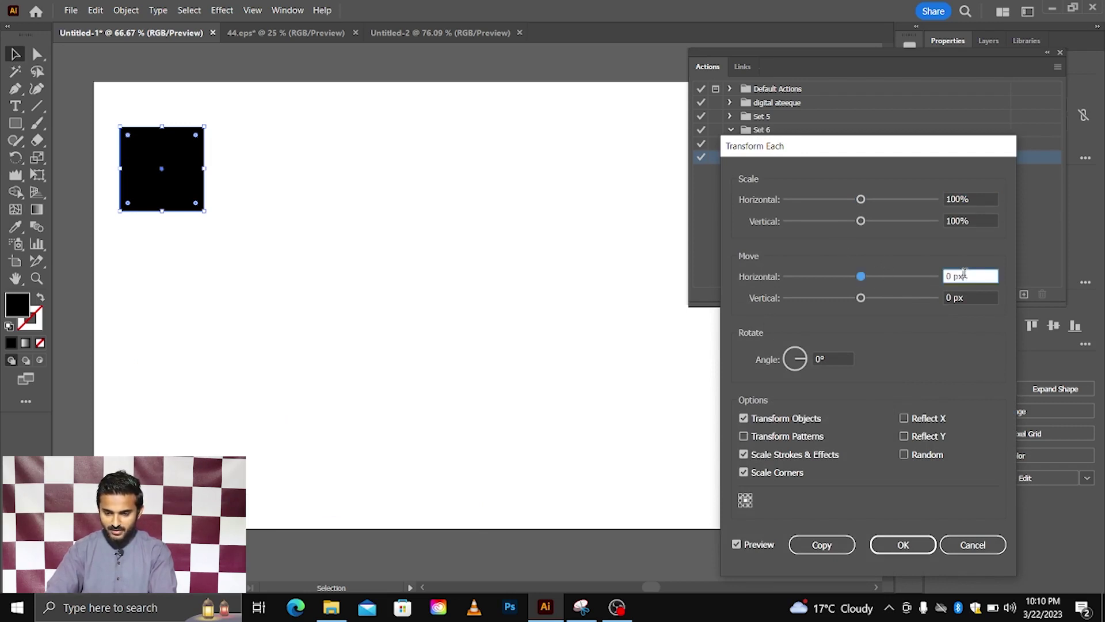
pyautogui.press('Up')
pyautogui.press('Up')
pyautogui.press('Up')
pyautogui.press('Up')
pyautogui.press('Up')
pyautogui.press('Up')
pyautogui.press('Up')
pyautogui.press('Up')
pyautogui.press('Up')
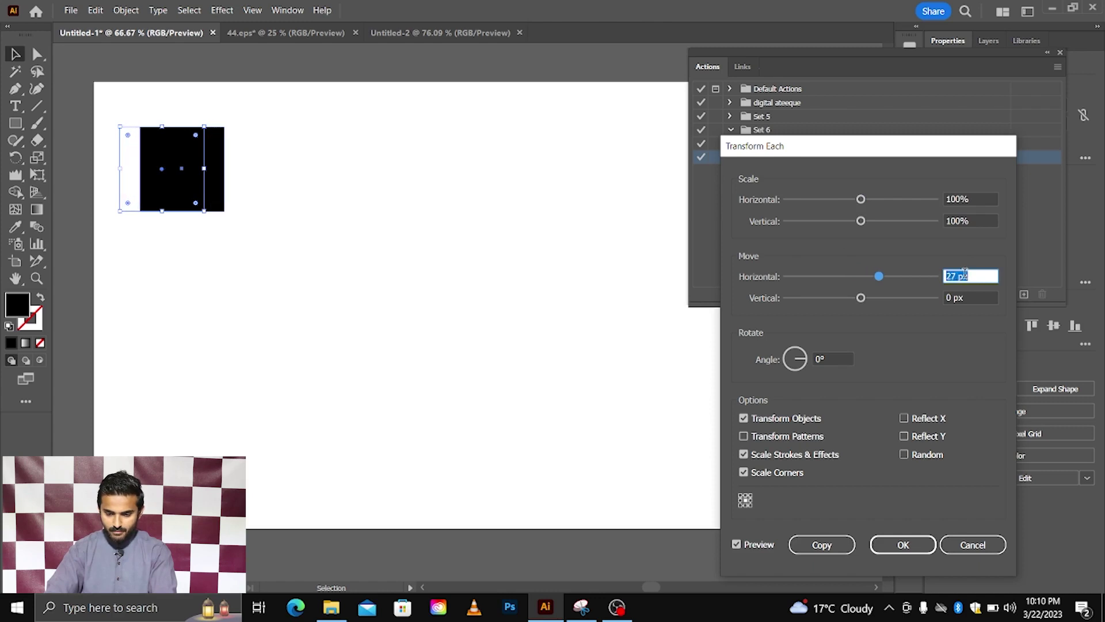
pyautogui.press('Up')
pyautogui.press('Up')
pyautogui.press('Up')
pyautogui.press('Up')
pyautogui.press('Up')
pyautogui.press('Up')
pyautogui.press('Up')
pyautogui.press('Up')
pyautogui.press('Up')
pyautogui.press('Up')
pyautogui.press('Up')
pyautogui.press('Up')
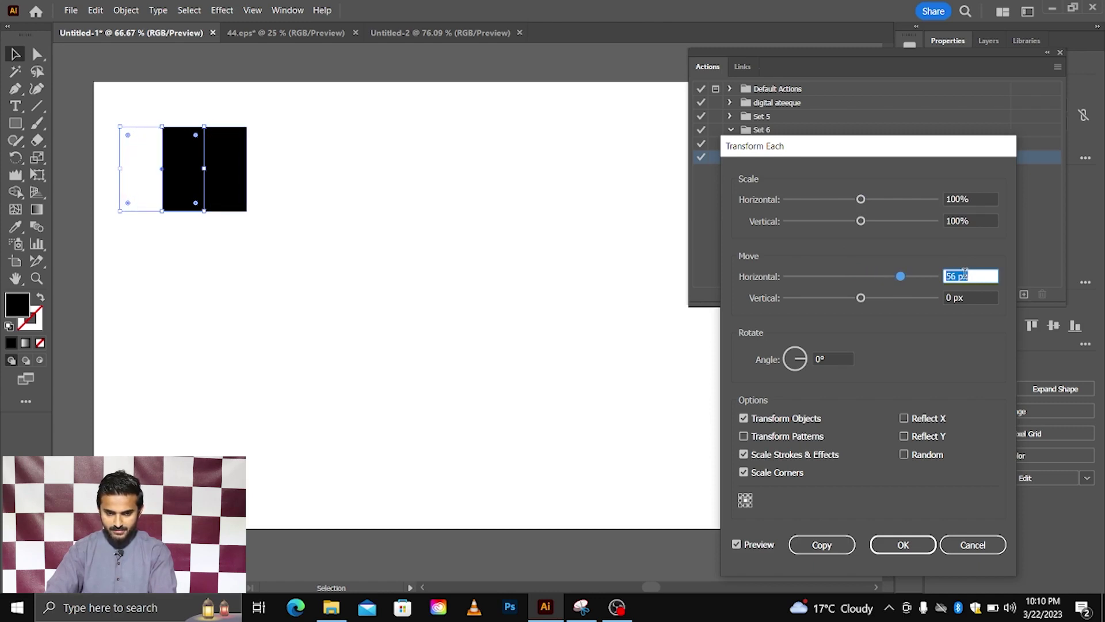
pyautogui.press('Up')
pyautogui.press('Up')
pyautogui.press('Up')
pyautogui.press('Up')
pyautogui.press('Up')
pyautogui.press('Up')
pyautogui.press('Up')
pyautogui.press('Up')
pyautogui.press('Up')
pyautogui.press('Up')
pyautogui.press('Up')
pyautogui.press('Up')
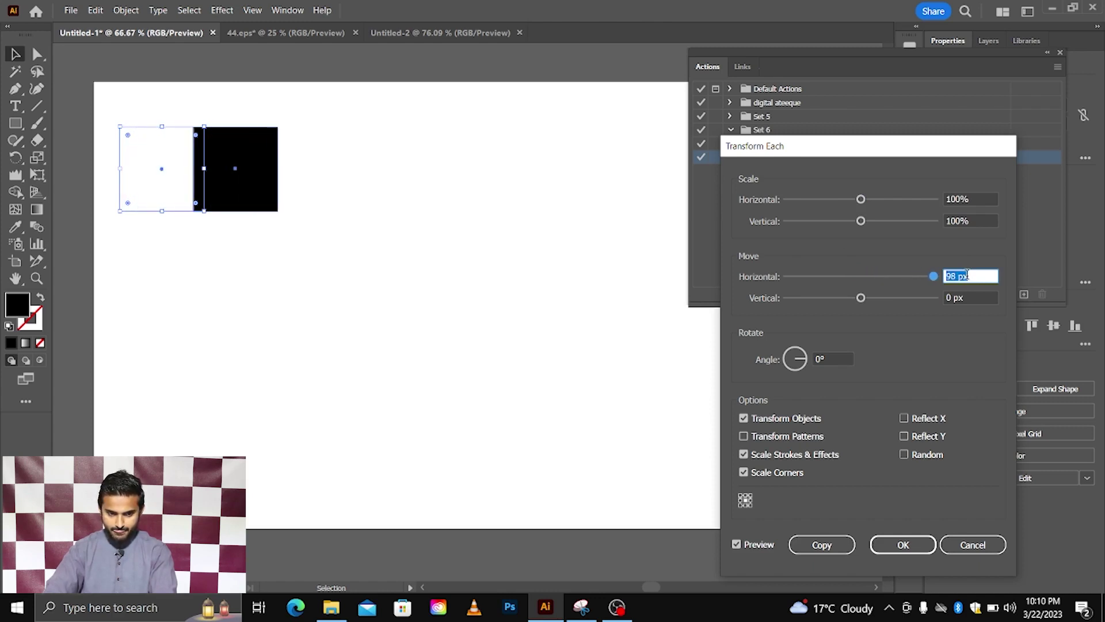
pyautogui.press('Up')
pyautogui.press('Up')
pyautogui.press('Up')
pyautogui.press('Up')
pyautogui.press('Up')
pyautogui.press('Up')
pyautogui.press('Up')
pyautogui.press('Up')
pyautogui.press('Up')
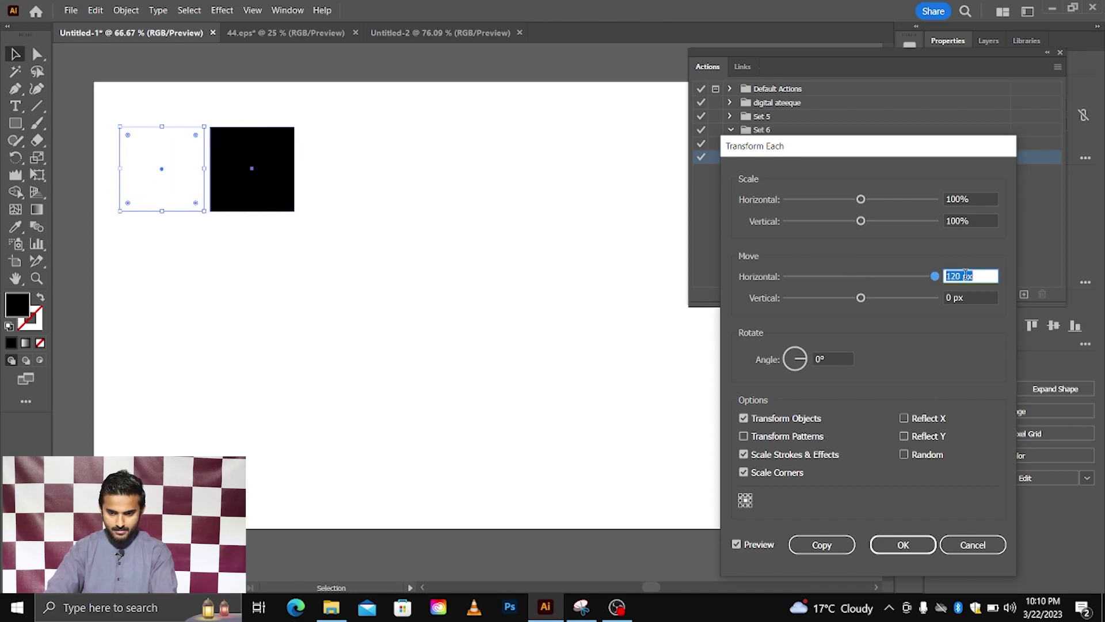
pyautogui.click(969, 275)
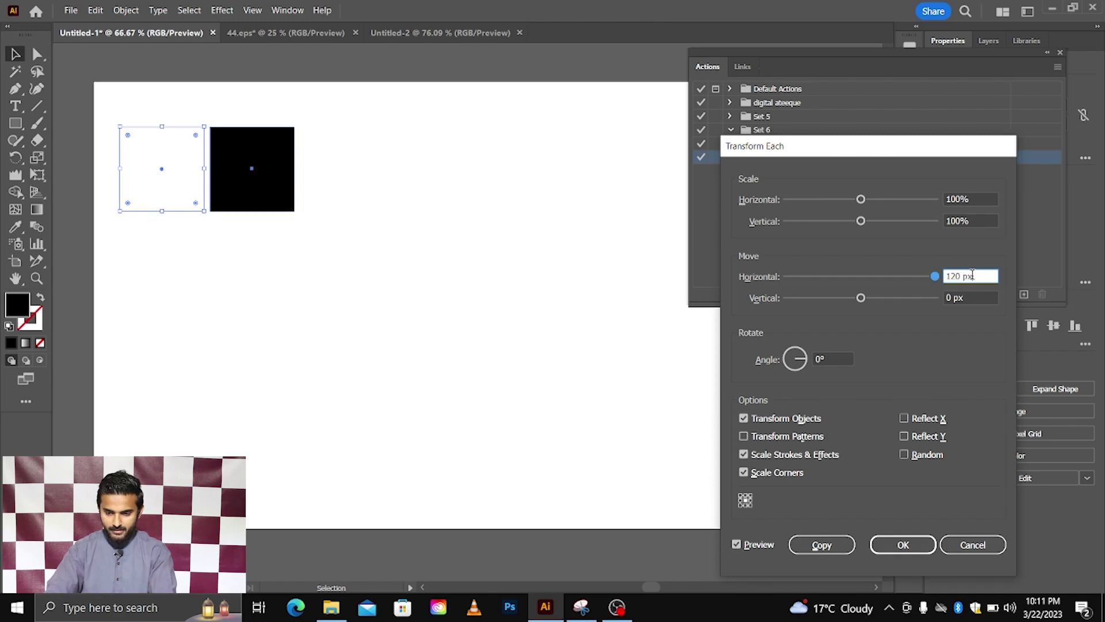
pyautogui.click(822, 545)
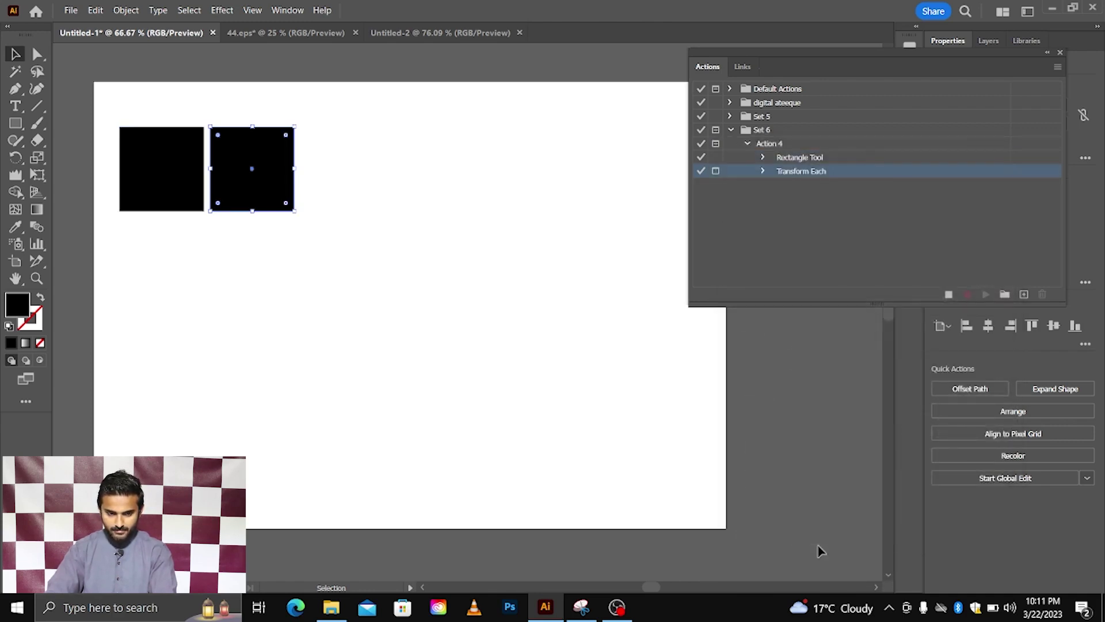
pyautogui.hotkey('ctrl', 'd')
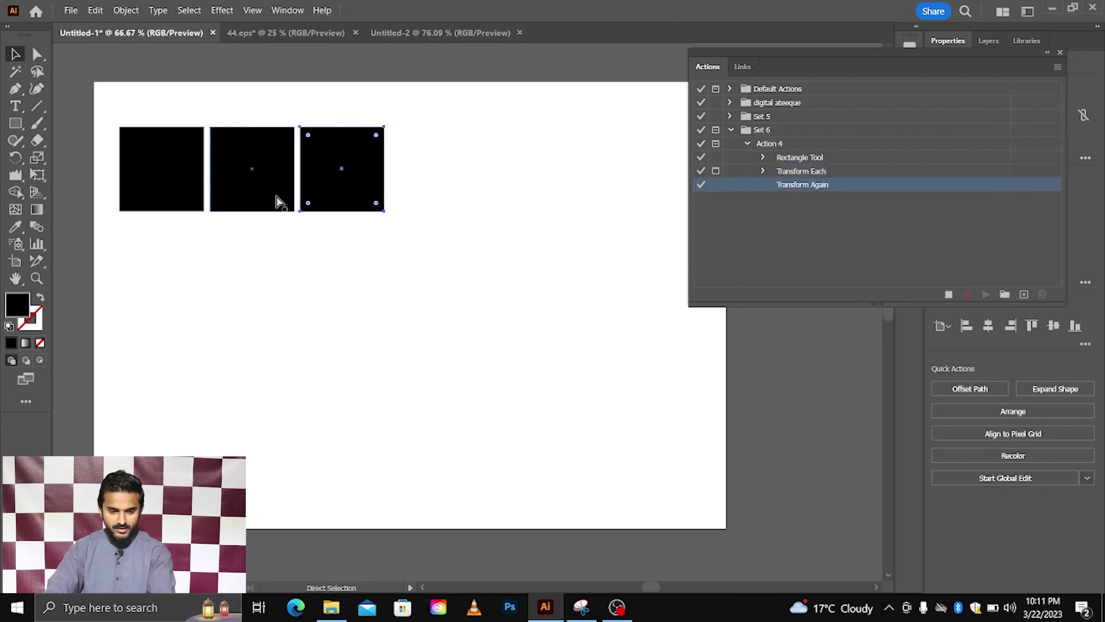
pyautogui.hotkey('ctrl', 'd')
pyautogui.hotkey('ctrl', 'd')
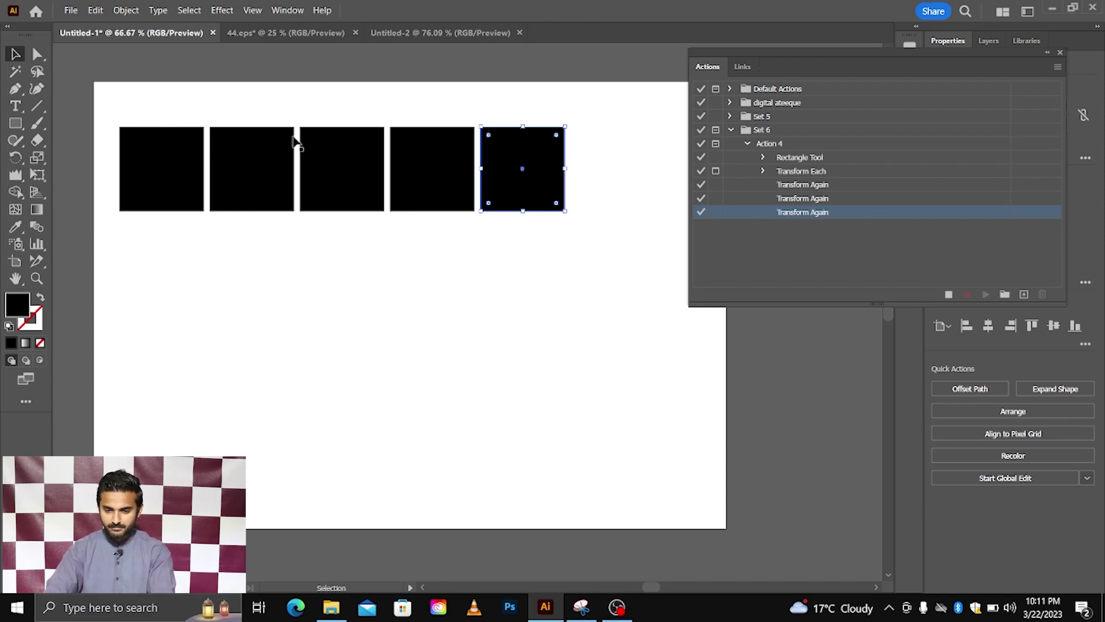
# Stop recording and select Action 4 in Set 6.
pyautogui.click(948, 296)
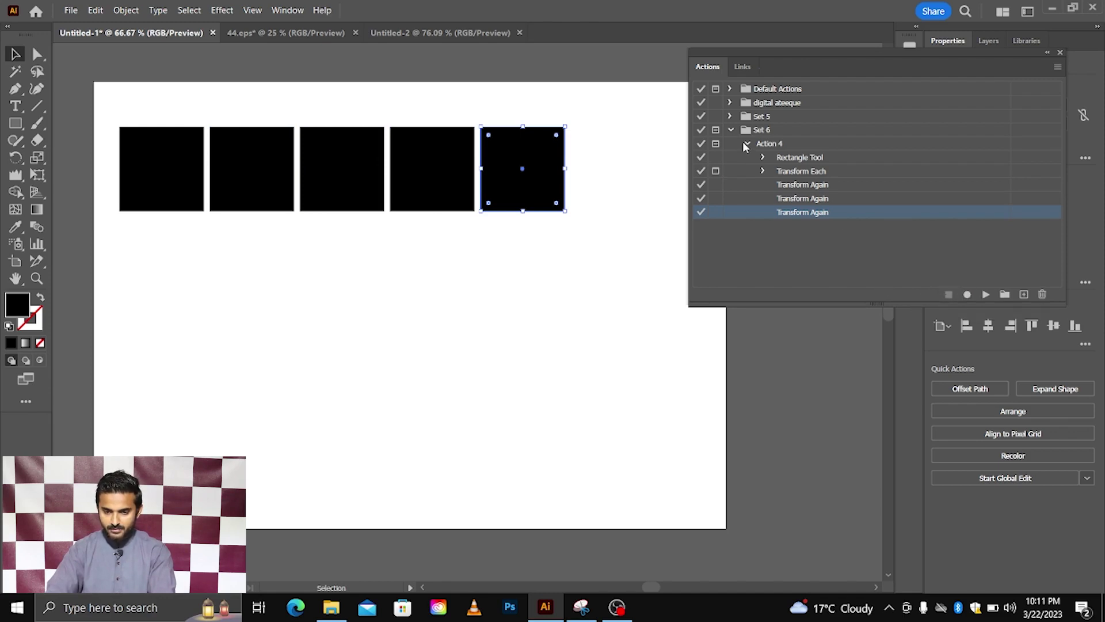
pyautogui.click(763, 171)
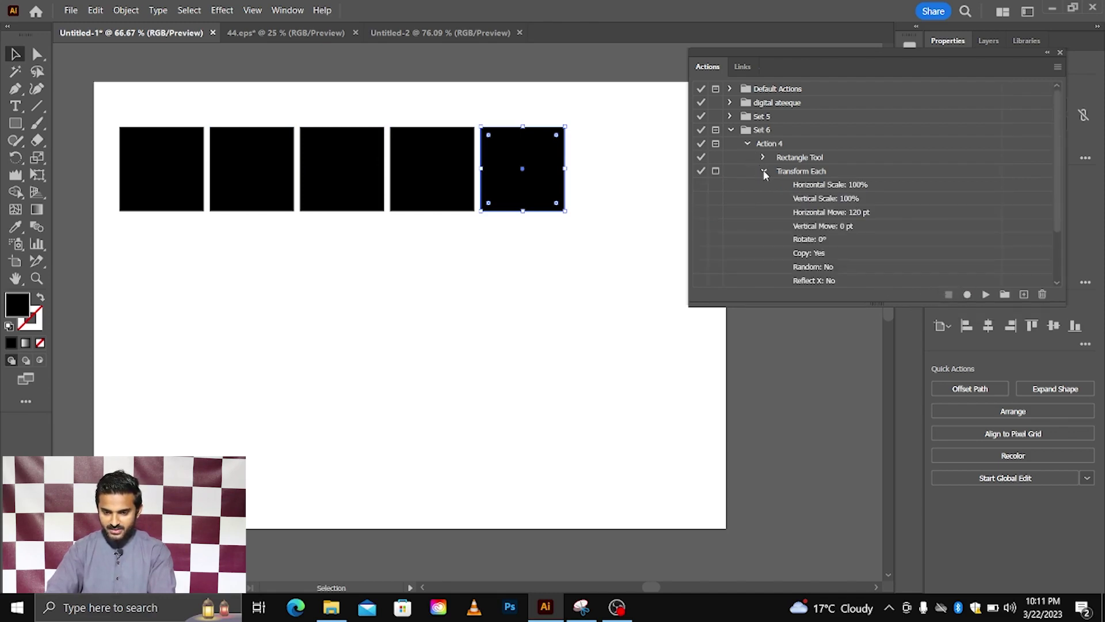
pyautogui.click(747, 144)
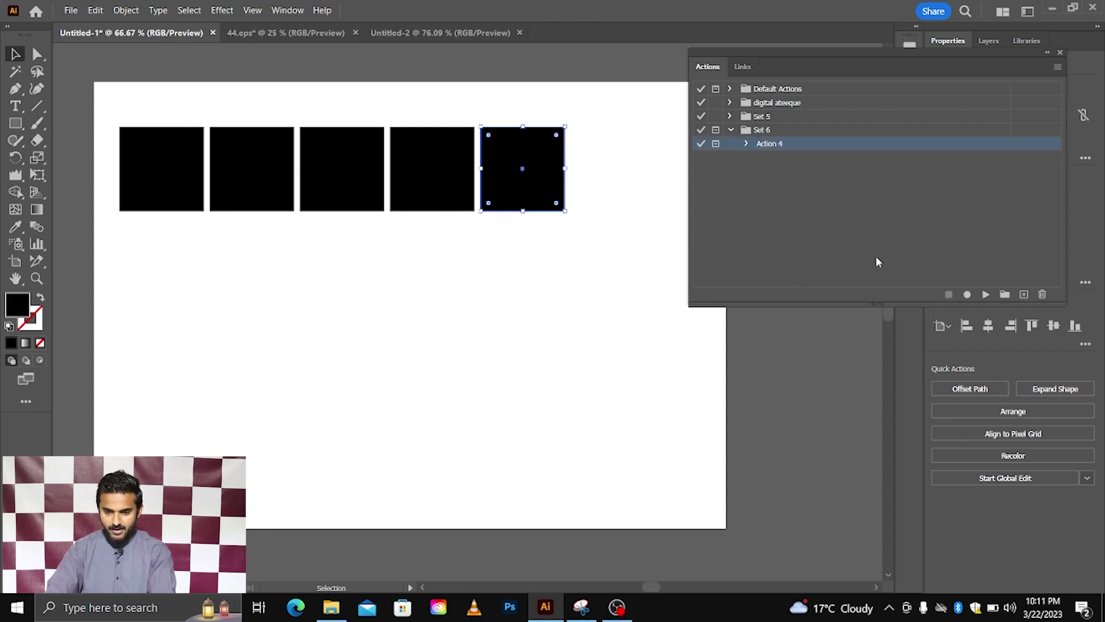
# Delete the five squares and trial-run Action 4, moving its Transform Each dialog aside.
pyautogui.hotkey('ctrl', 'a')
pyautogui.press('Delete')
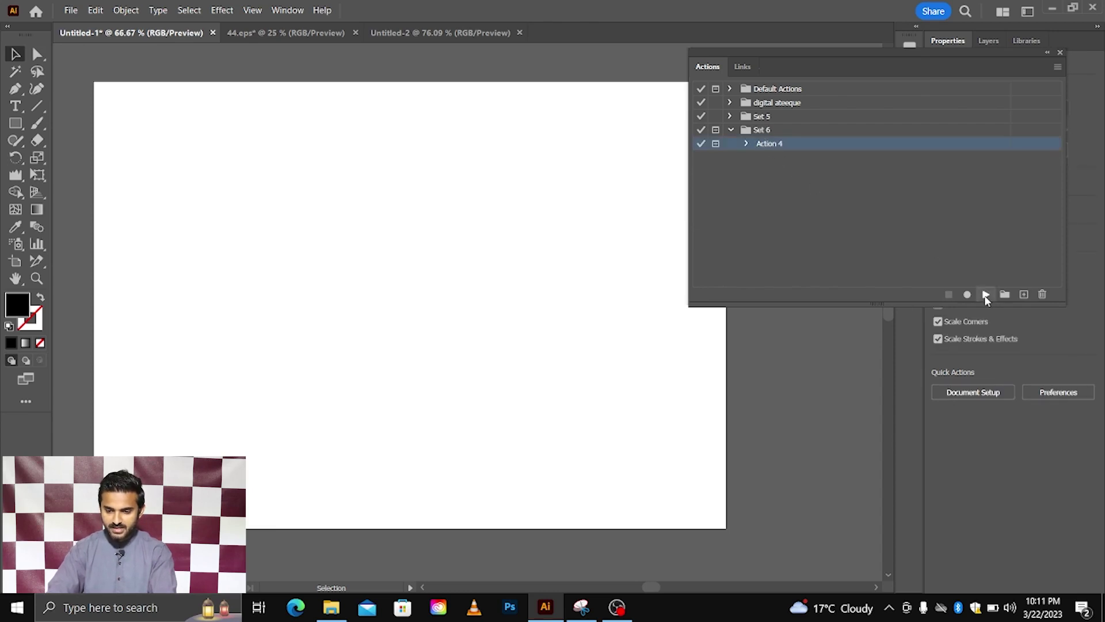
pyautogui.click(986, 294)
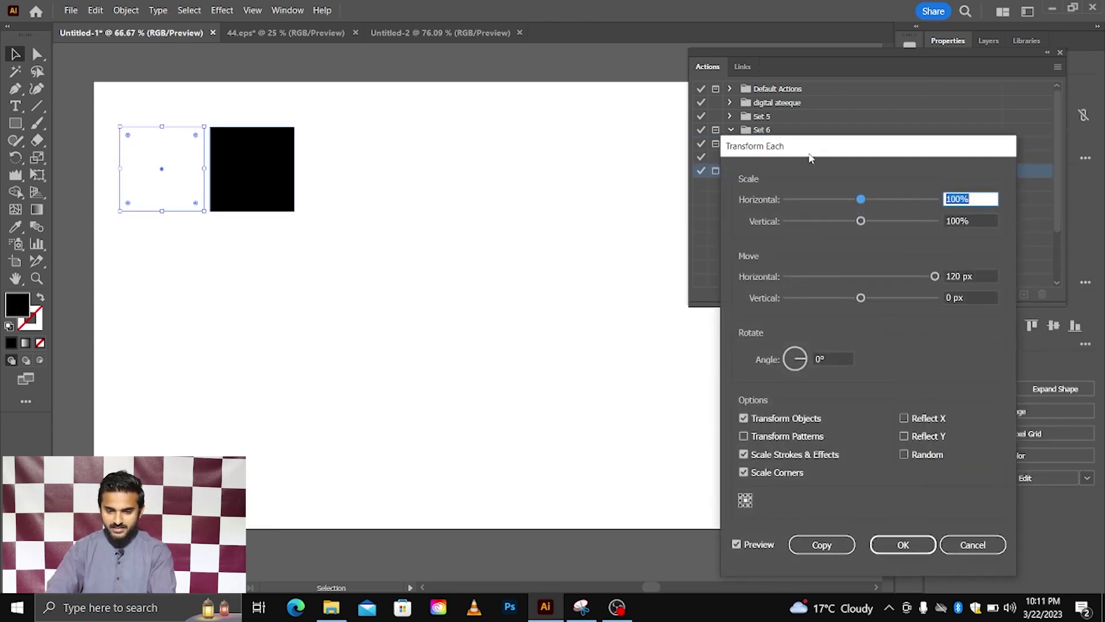
pyautogui.moveTo(806, 151); pyautogui.dragTo(794, 106)
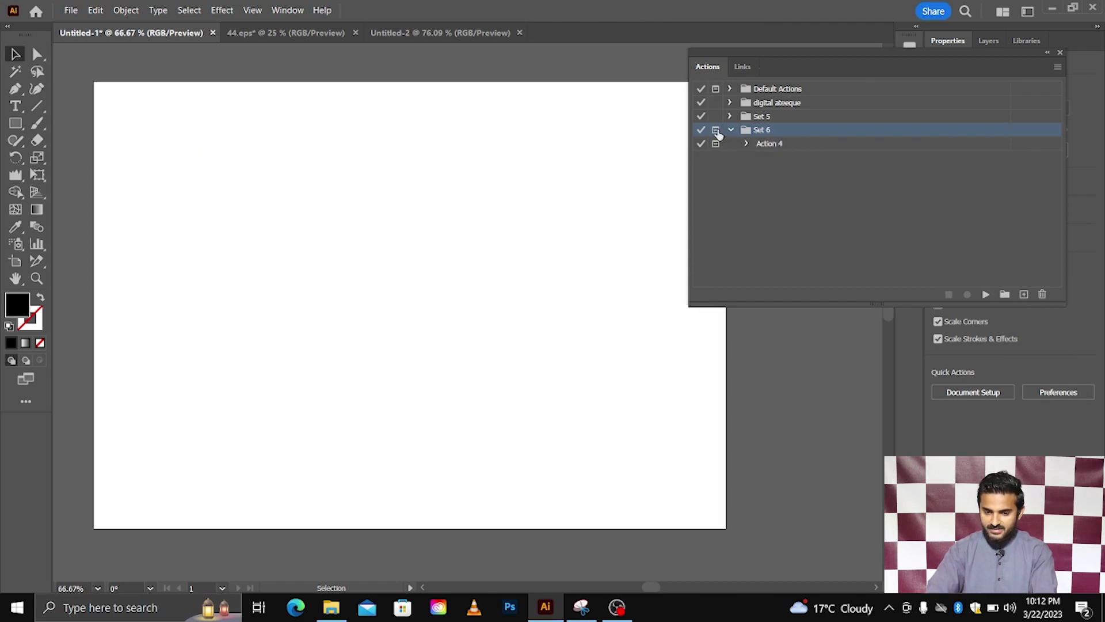
# Turn off the dialog pause for Set 6 so Action 4 runs uninterrupted.
pyautogui.click(747, 143)
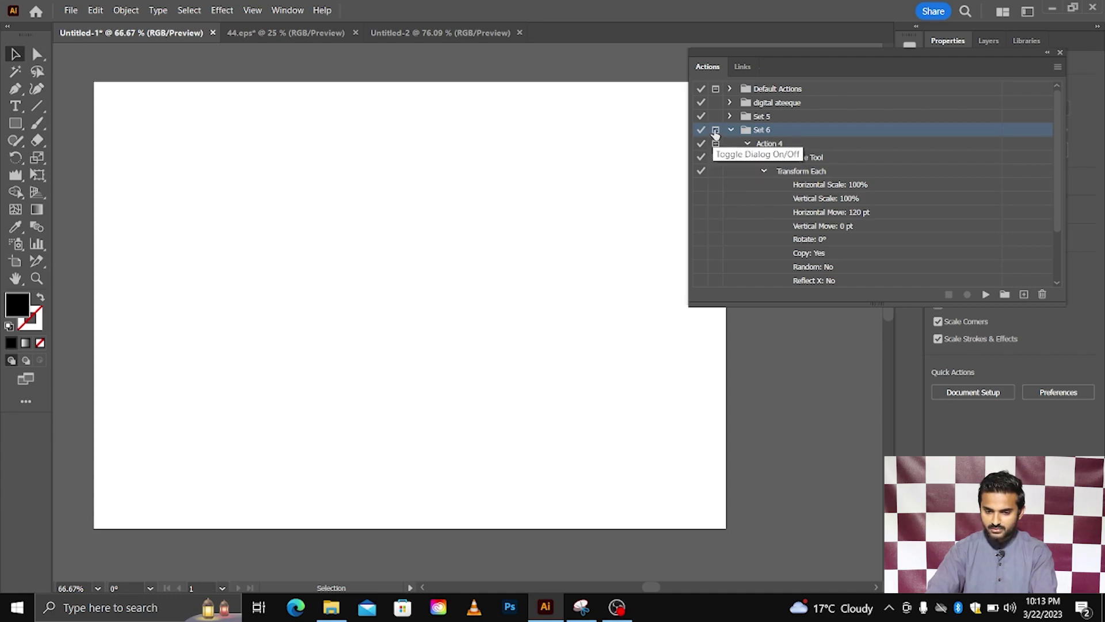
pyautogui.click(715, 131)
pyautogui.click(730, 130)
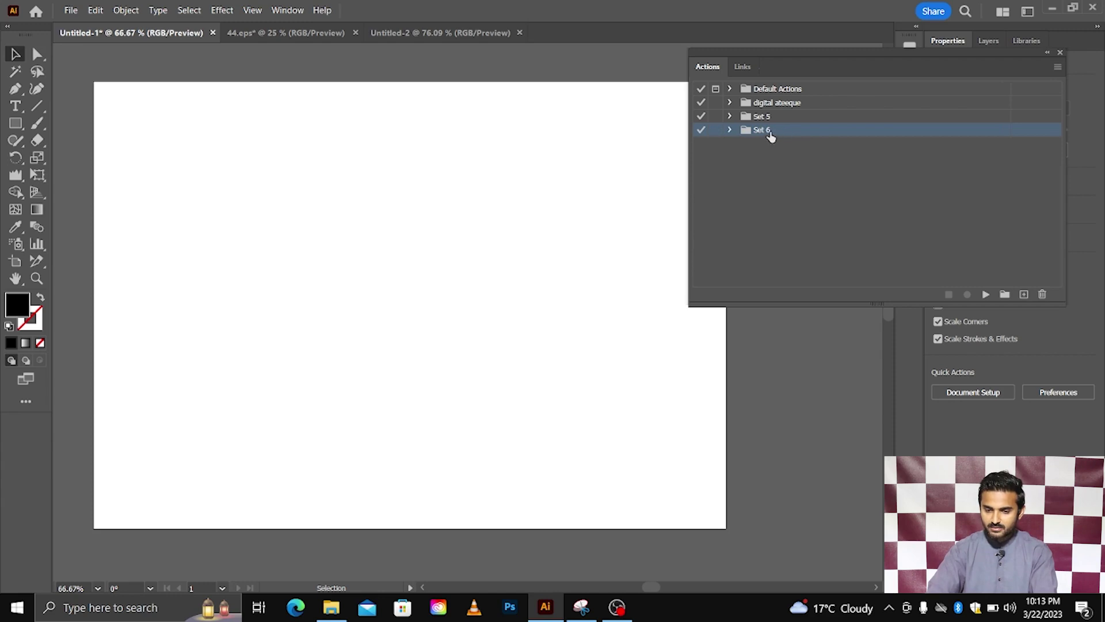
# Replay Action 4 to build five squares, then delete them all.
pyautogui.click(987, 294)
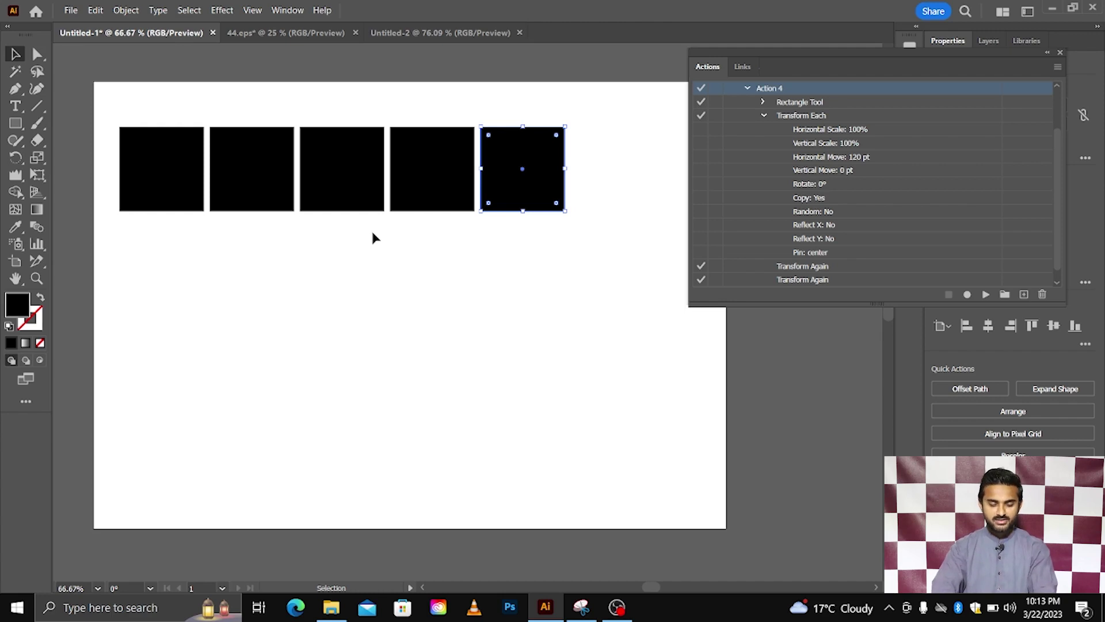
pyautogui.hotkey('ctrl', 'a')
pyautogui.press('Delete')
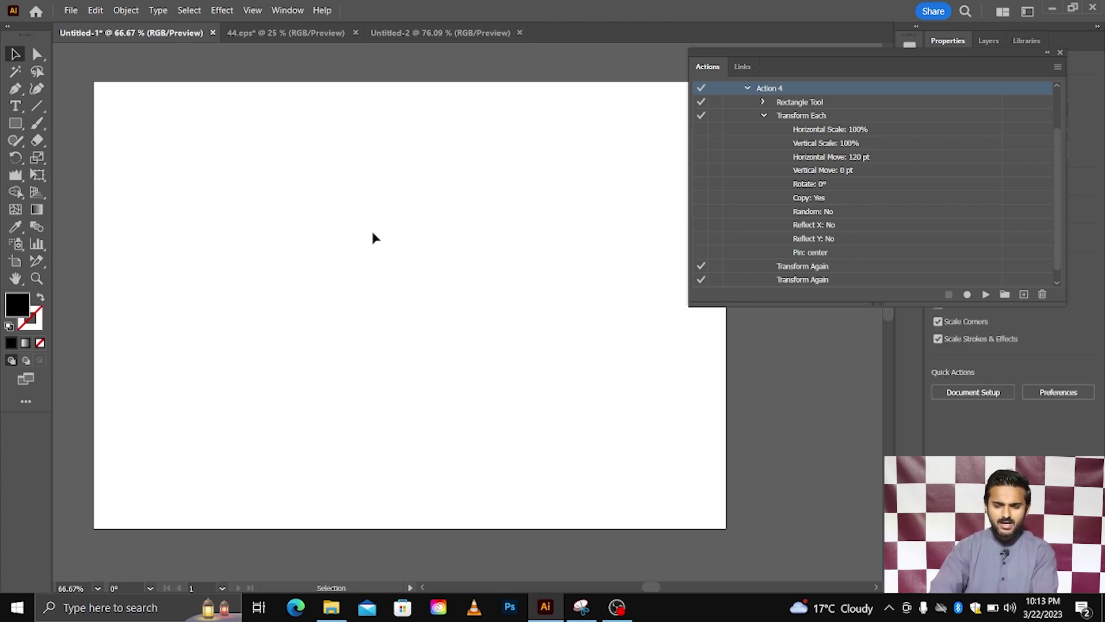
pyautogui.click(747, 89)
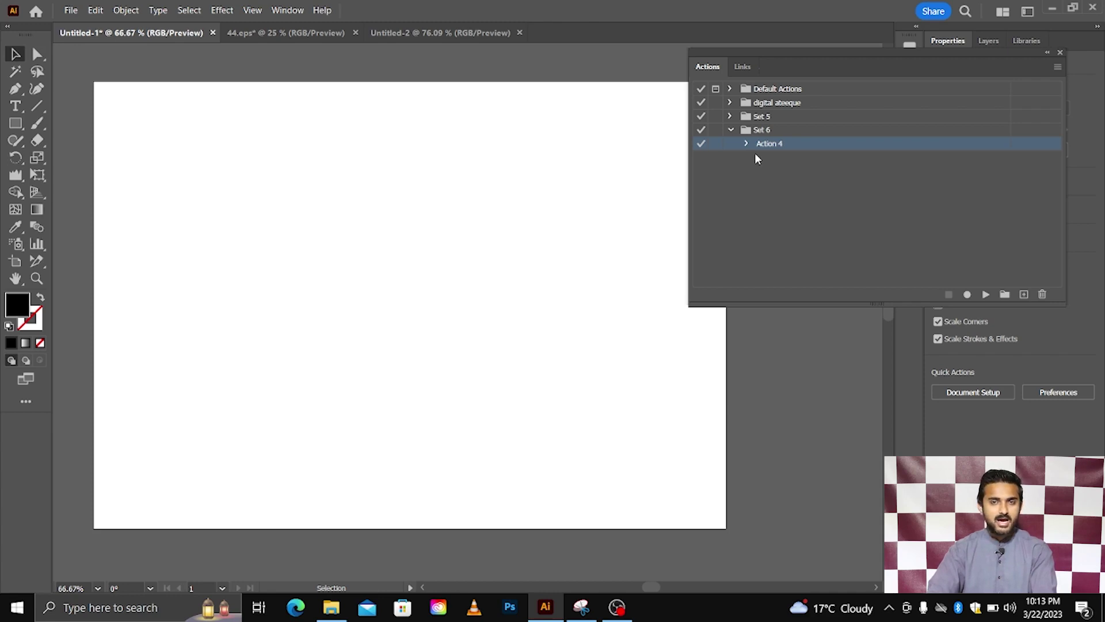
# Close the Actions panel, zoom the artboard to 150%, and show the graph tool flyout.
pyautogui.click(1058, 54)
pyautogui.hotkey('ctrl', '+')
pyautogui.hotkey('ctrl', '+')
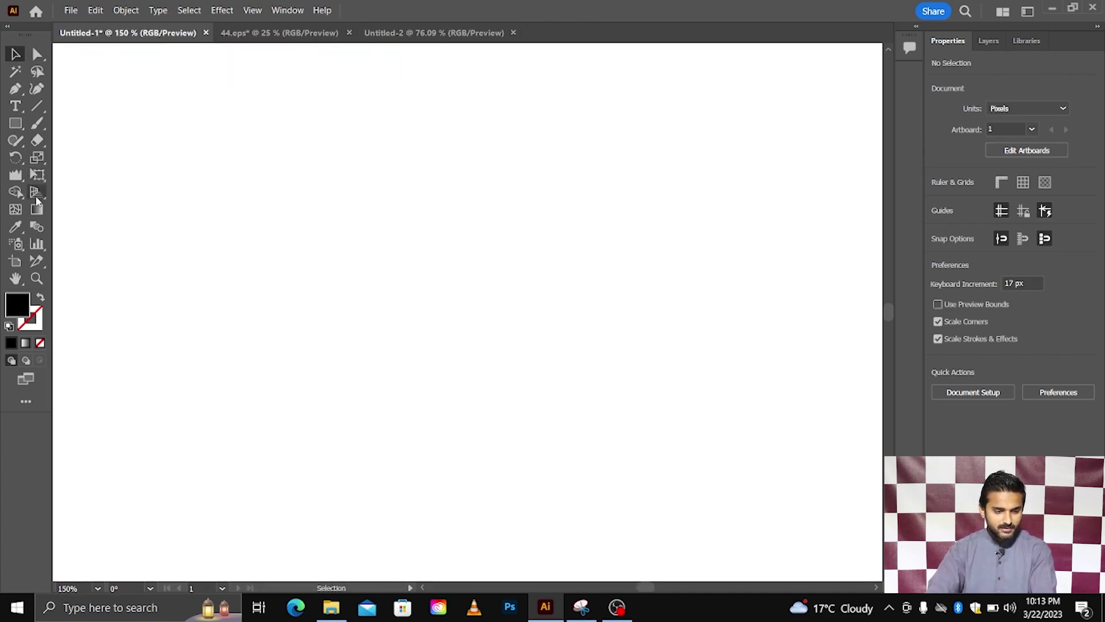
pyautogui.click(40, 249)
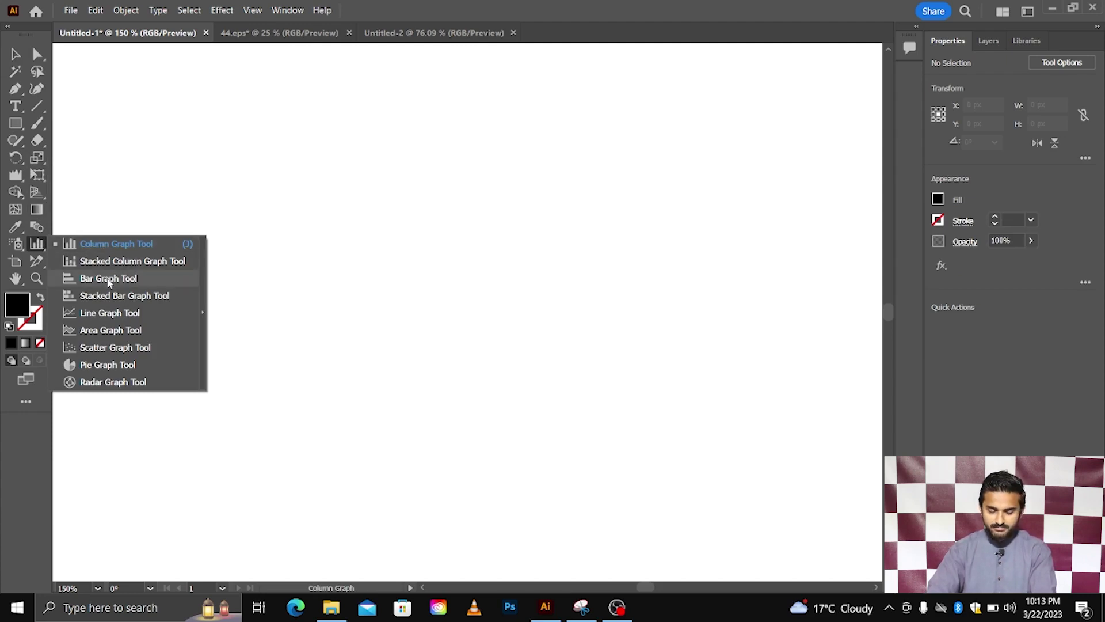
# Draw a column graph and enter 1, 23, 45, 67 in the first data column.
pyautogui.click(110, 240)
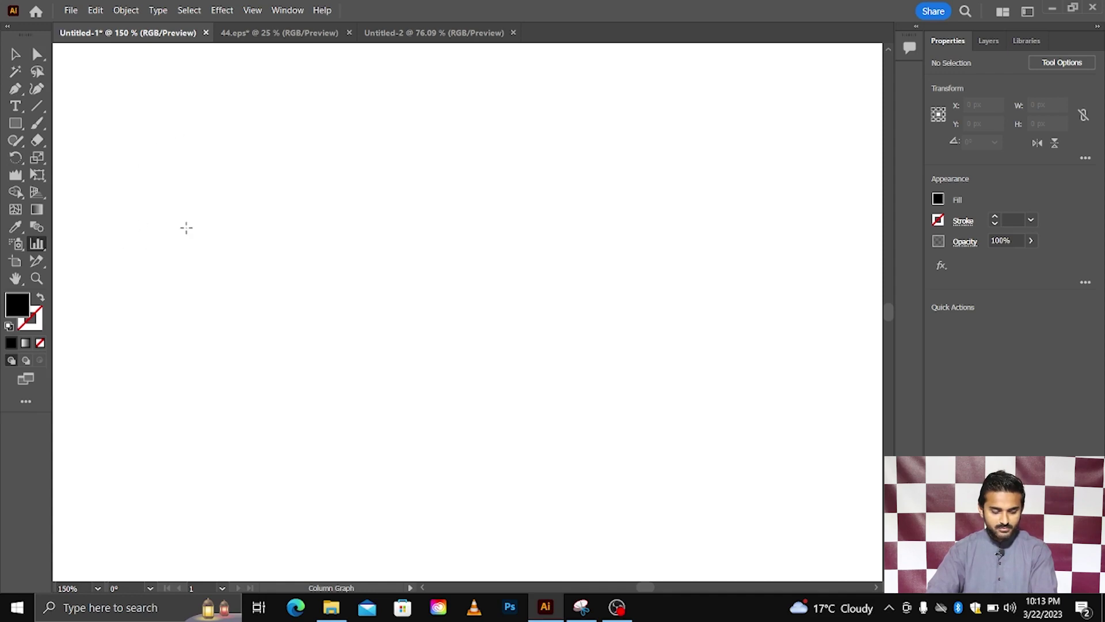
pyautogui.moveTo(166, 214)
pyautogui.mouseDown()
pyautogui.moveTo(281, 315)
pyautogui.moveTo(569, 443)
pyautogui.mouseUp()
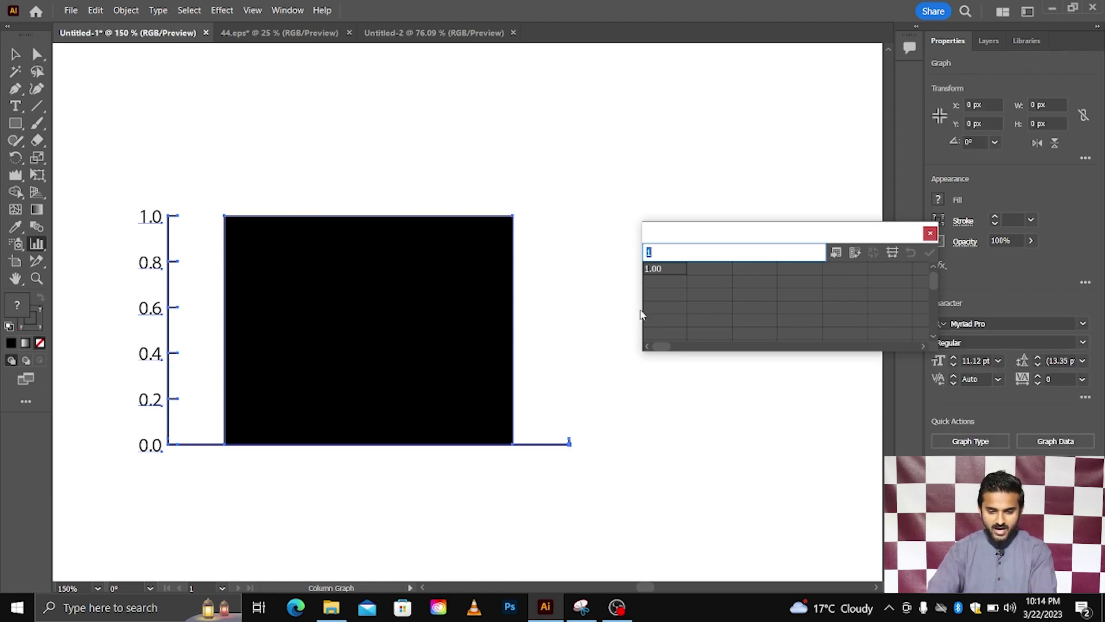
pyautogui.moveTo(691, 238); pyautogui.dragTo(616, 230)
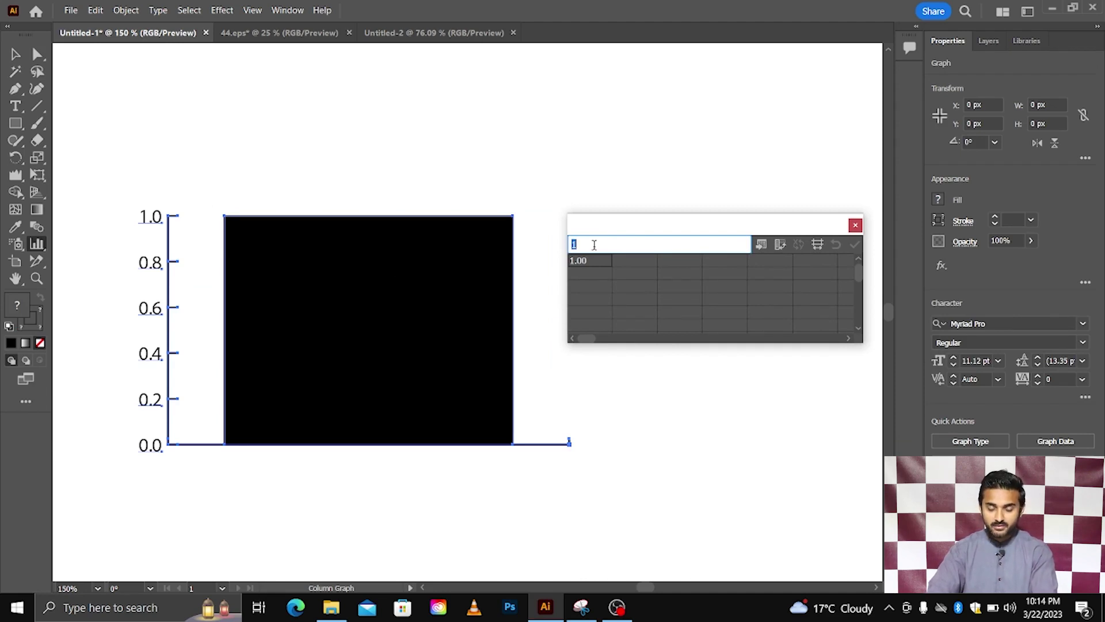
pyautogui.click(594, 244)
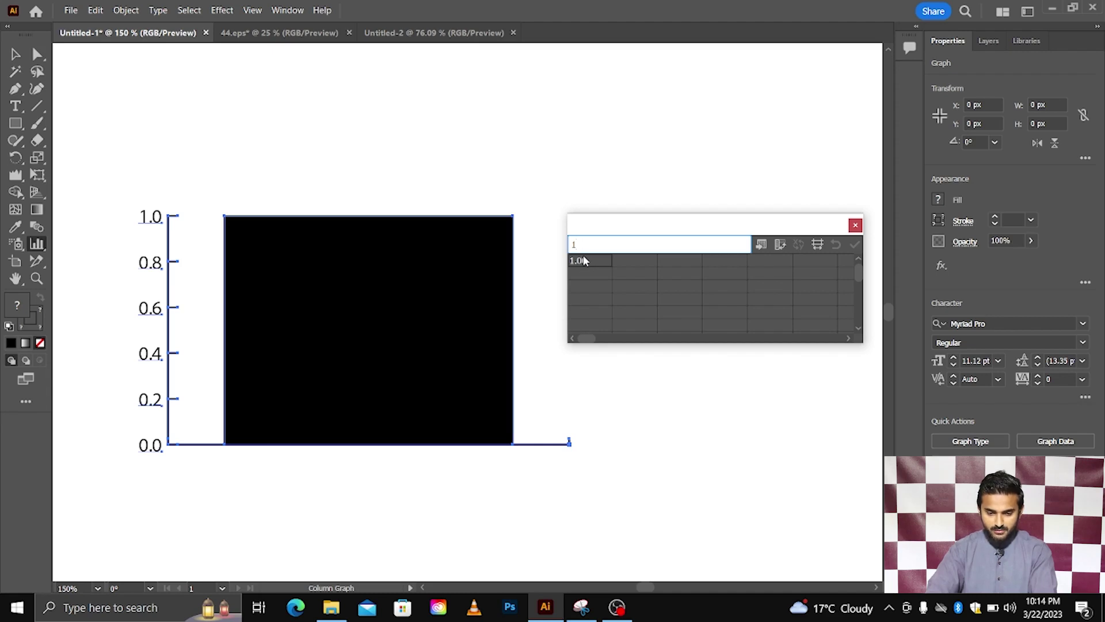
pyautogui.click(583, 272)
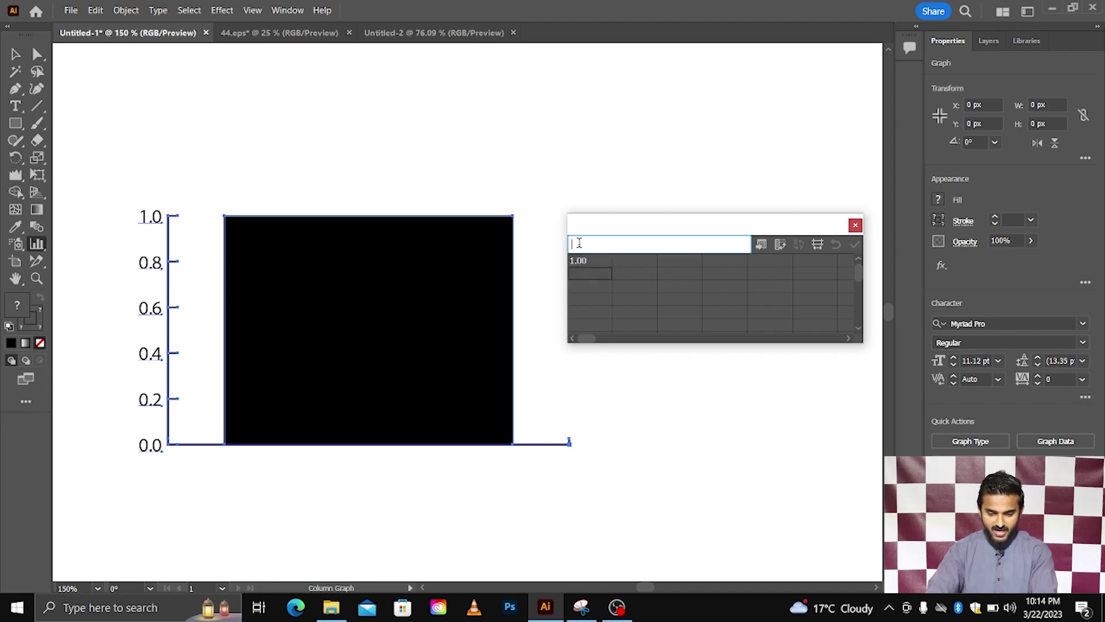
pyautogui.write('23')
pyautogui.press('Return')
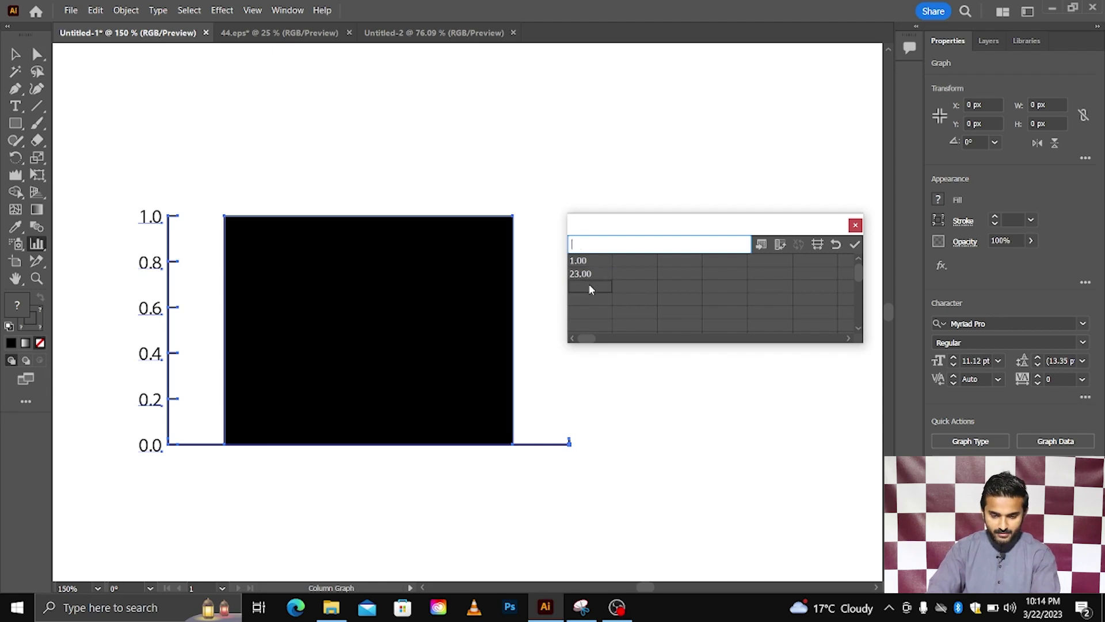
pyautogui.write('45')
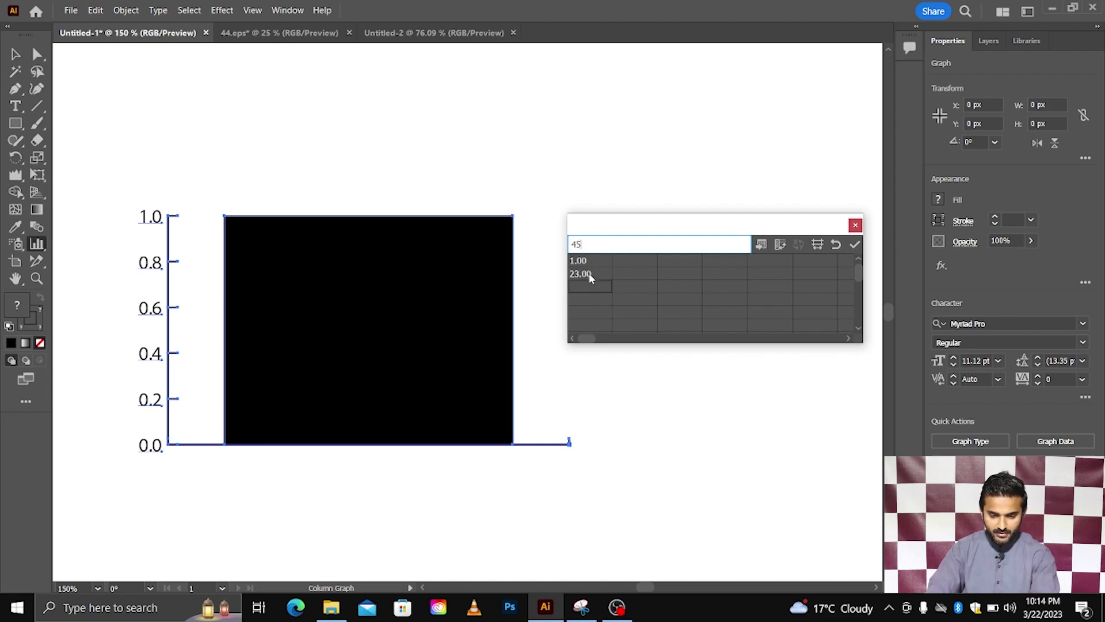
pyautogui.click(595, 299)
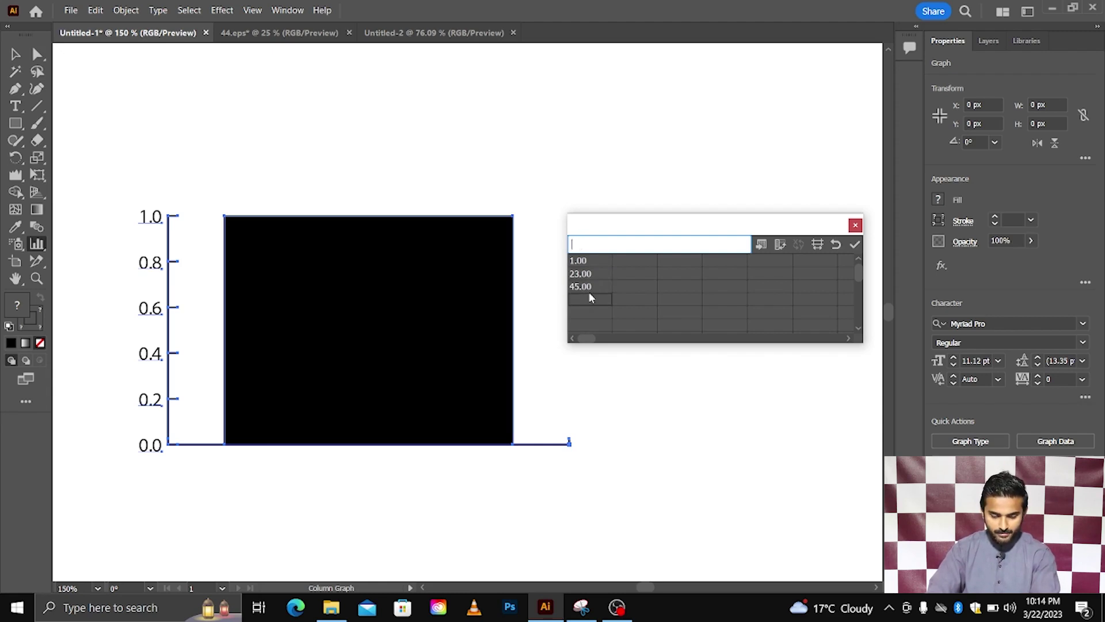
pyautogui.write('67')
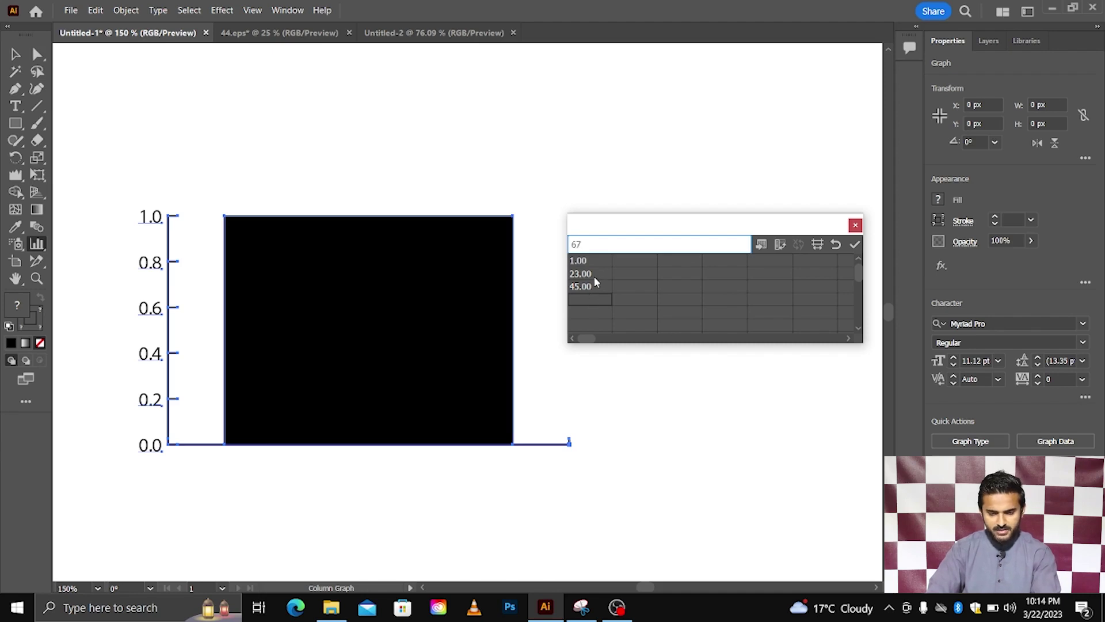
# Enter 0.10, 0.20, 0.30, 0.40 in the second column and apply the data.
pyautogui.click(621, 260)
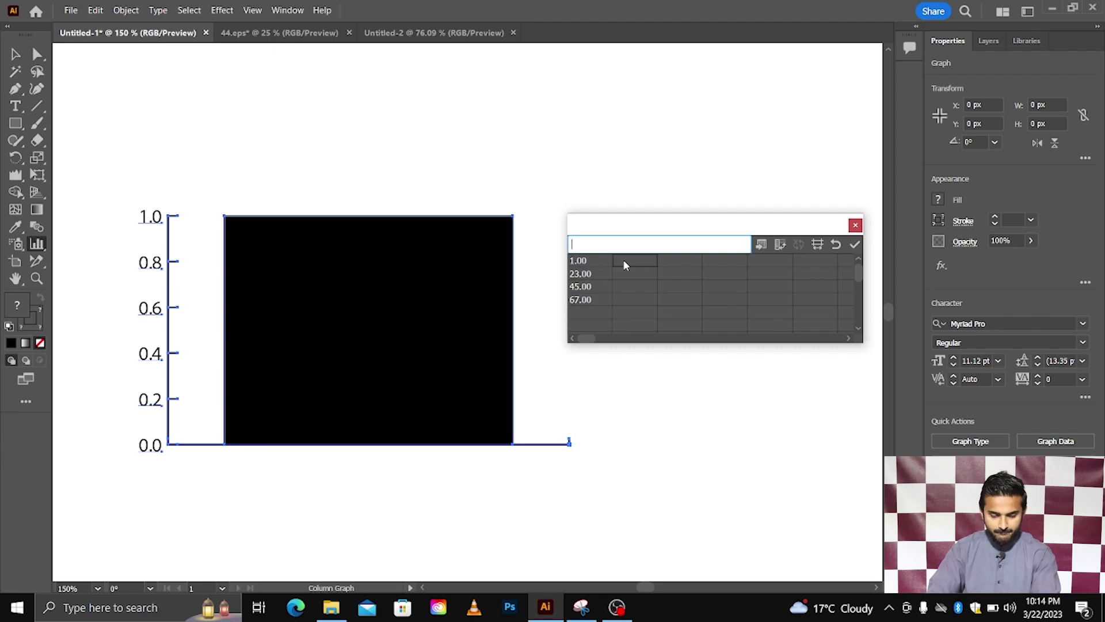
pyautogui.write('0.')
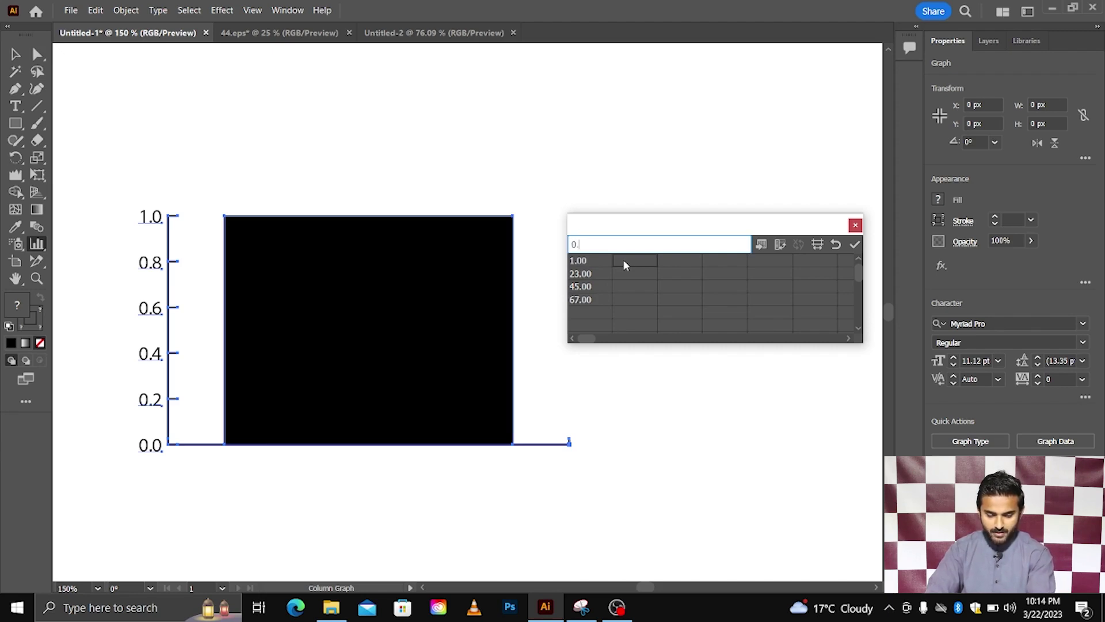
pyautogui.write('1')
pyautogui.click(632, 278)
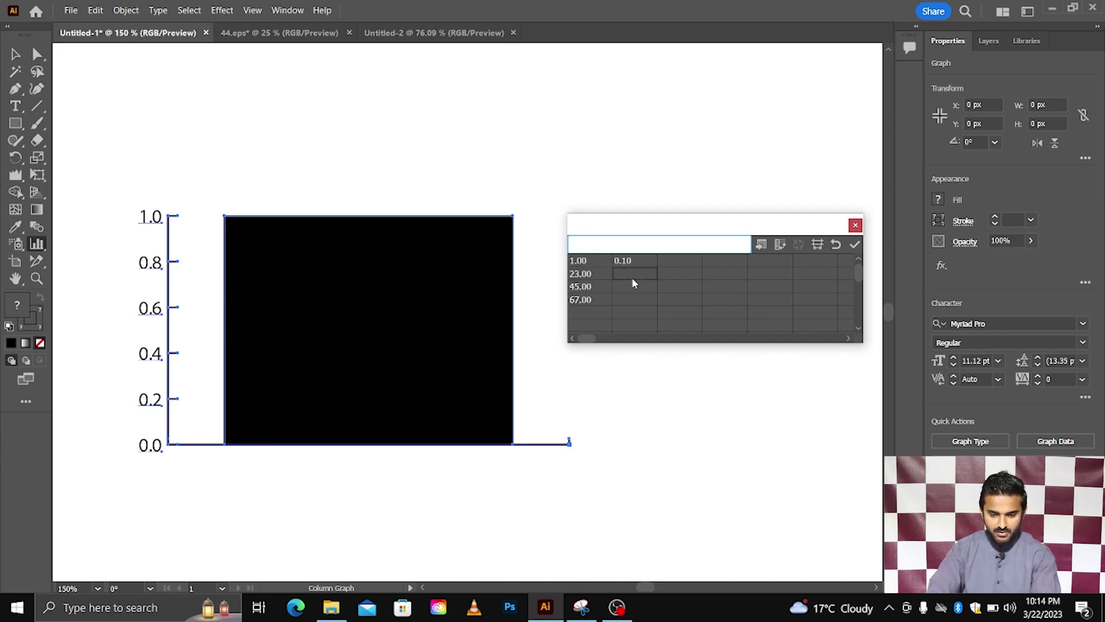
pyautogui.write('0.')
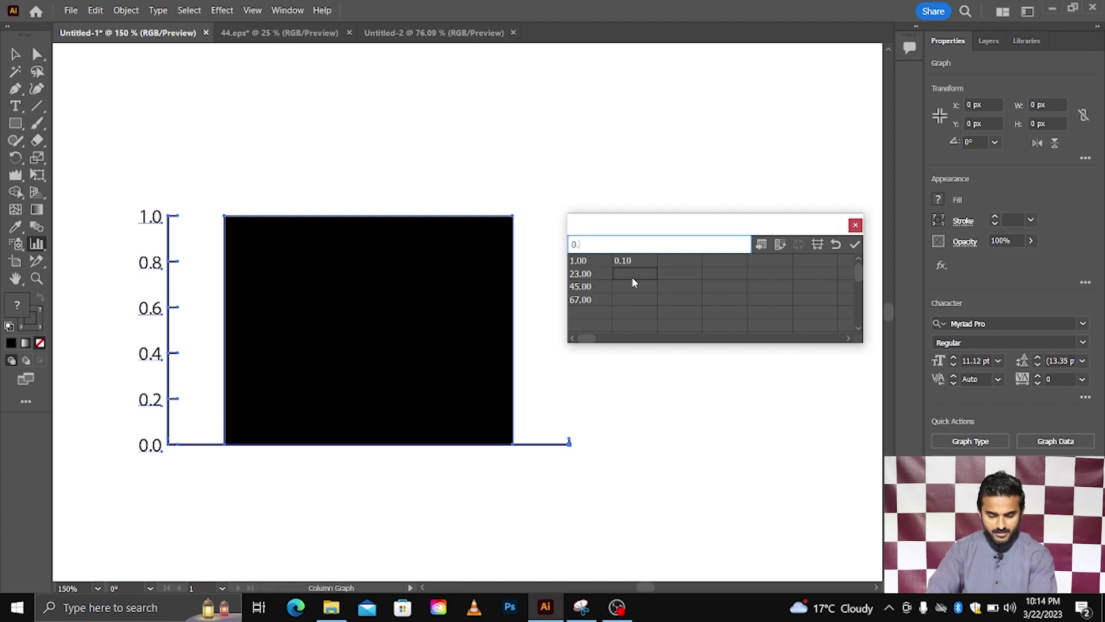
pyautogui.write('2')
pyautogui.click(633, 291)
pyautogui.write('0')
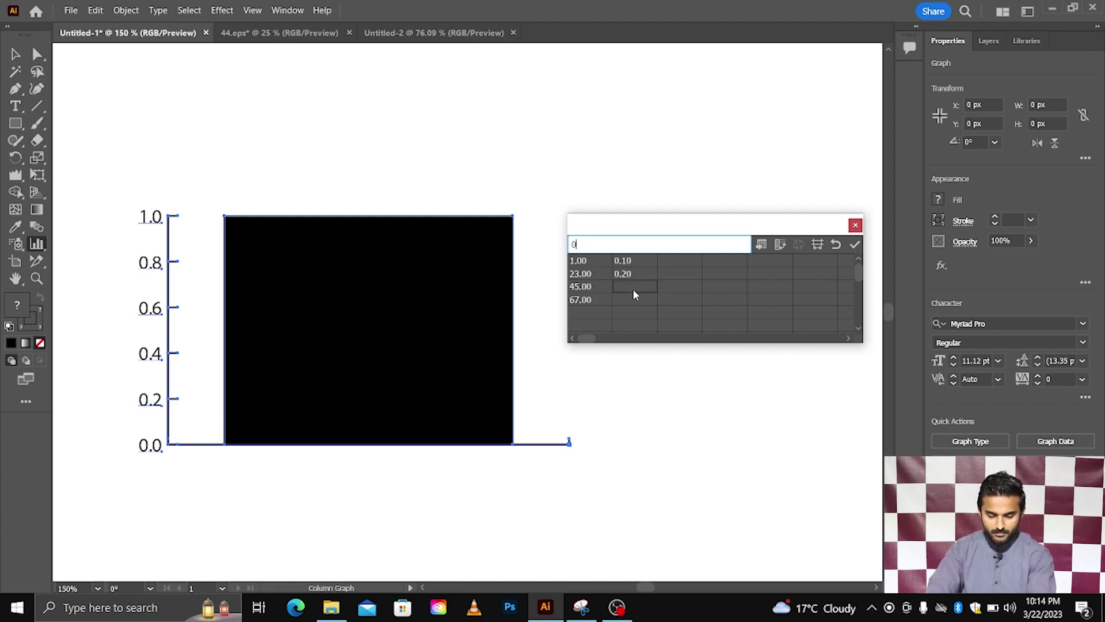
pyautogui.write('.3')
pyautogui.click(631, 302)
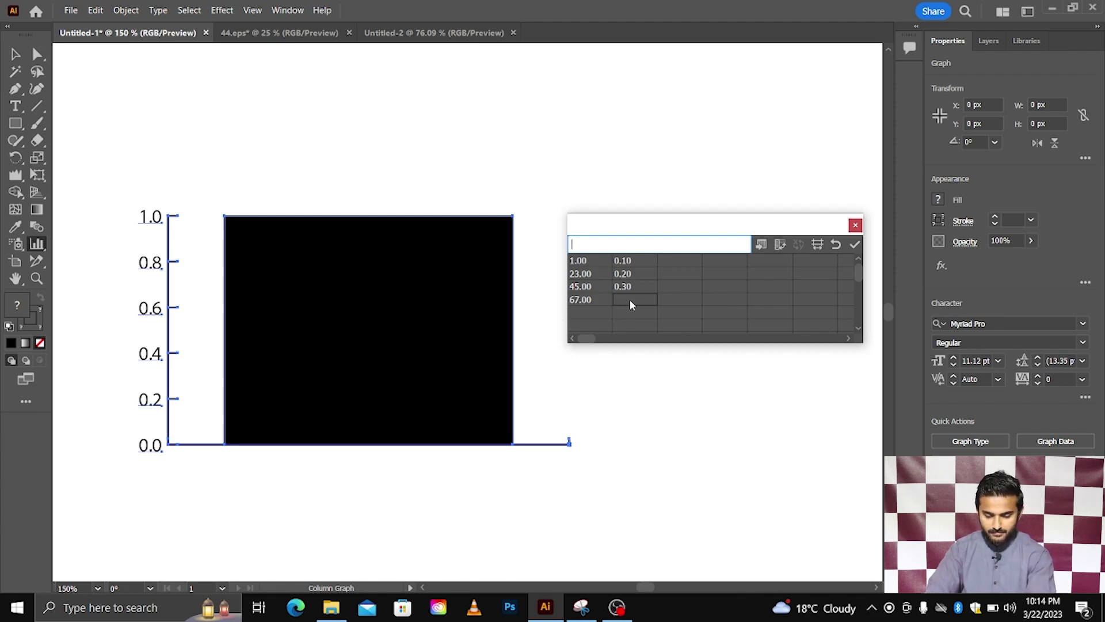
pyautogui.write('0.4')
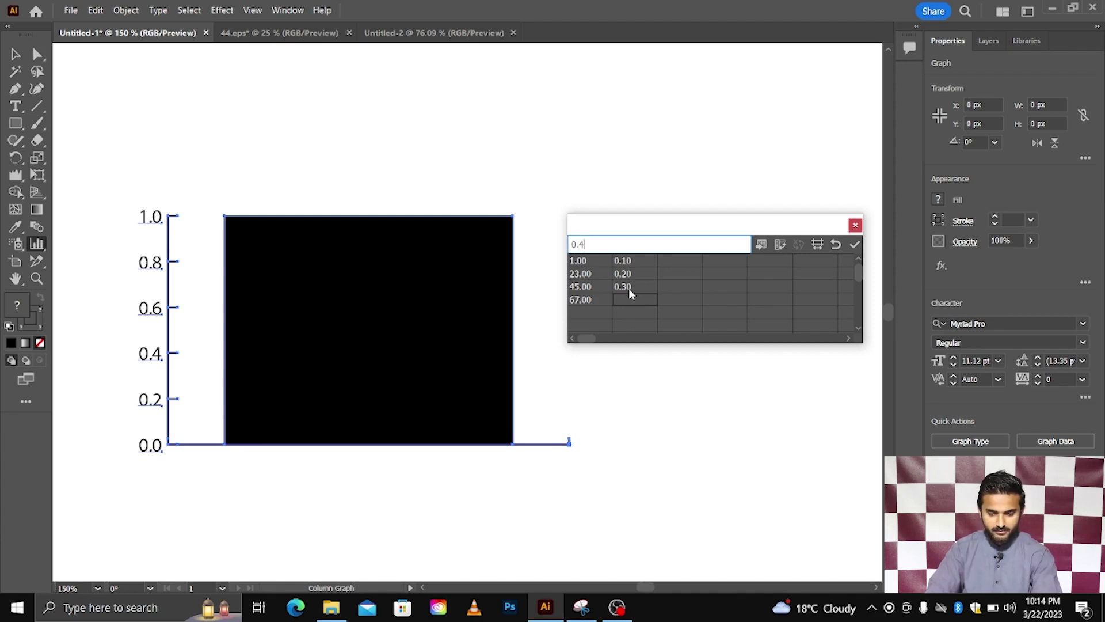
pyautogui.click(642, 298)
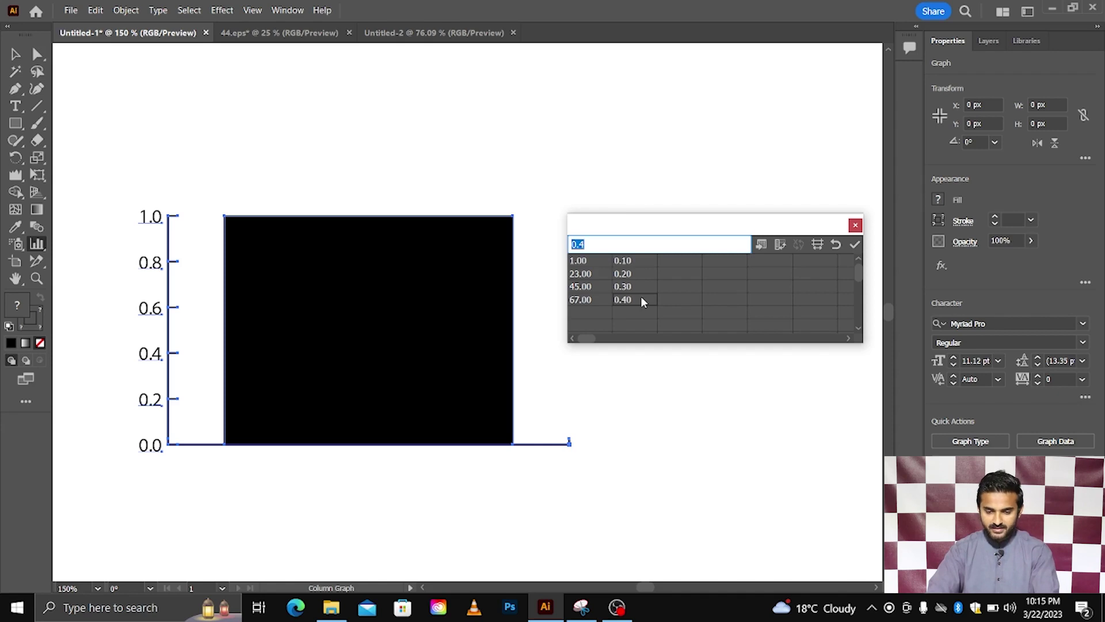
pyautogui.click(626, 263)
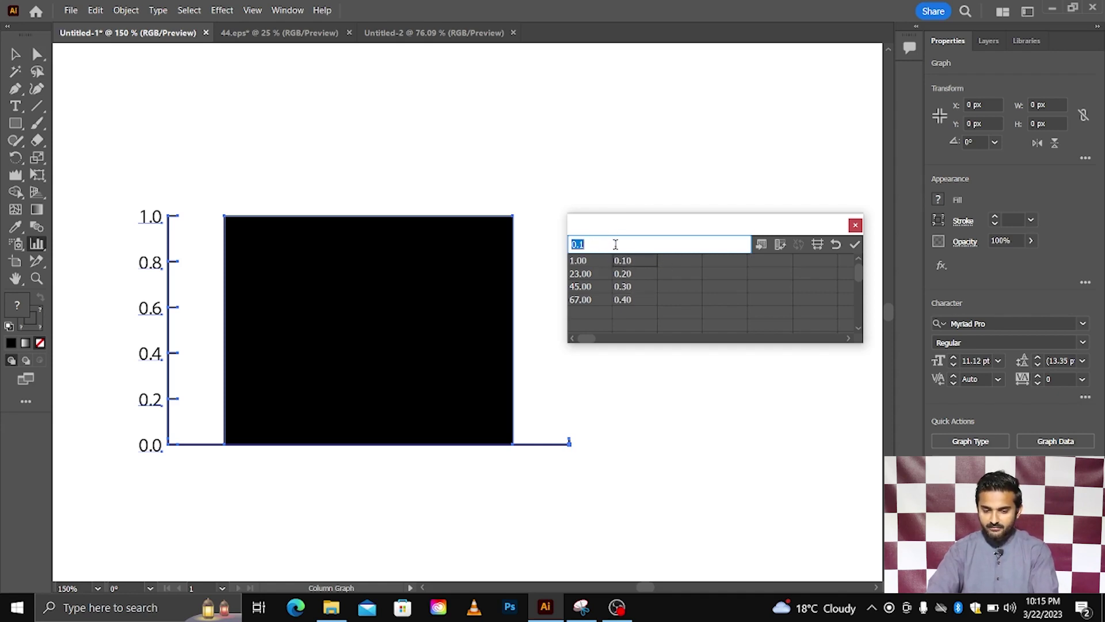
pyautogui.click(856, 245)
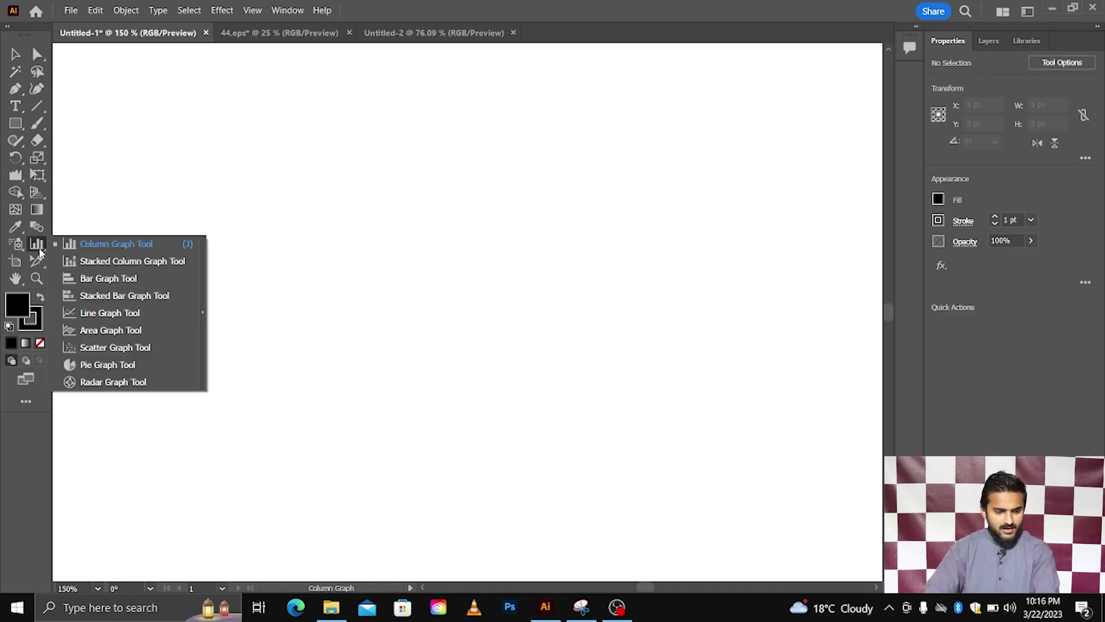
# Draw a stacked column graph on the artboard with the Stacked Column Graph Tool.
pyautogui.click(101, 265)
pyautogui.moveTo(156, 232); pyautogui.dragTo(547, 414)
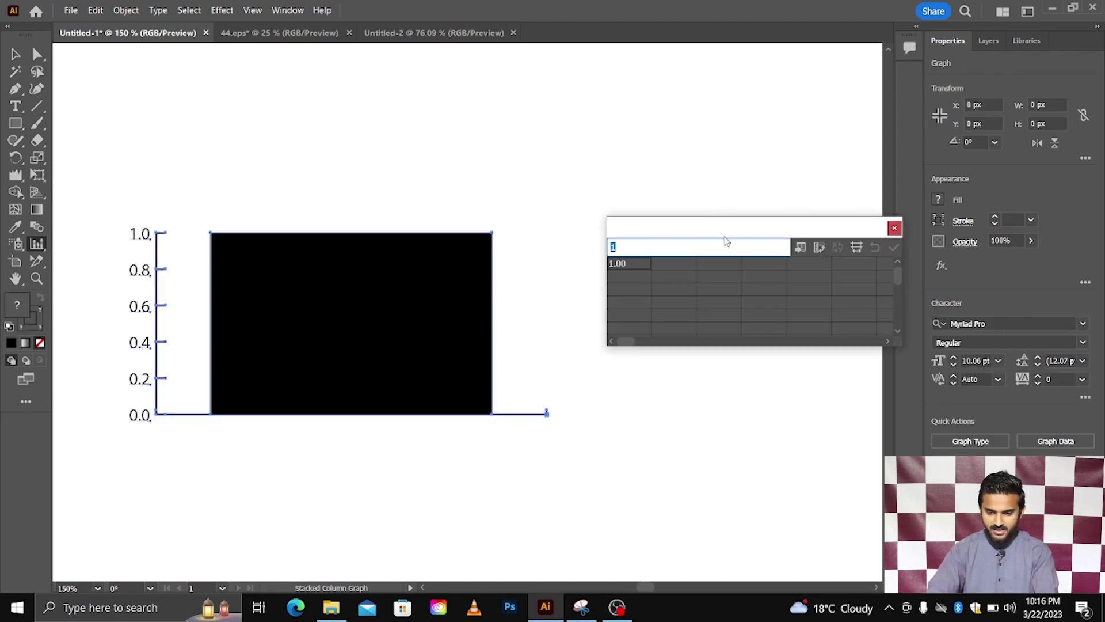
# Try Import data, Transpose and Cell Style without changes, then drag the graph lower right.
pyautogui.click(799, 248)
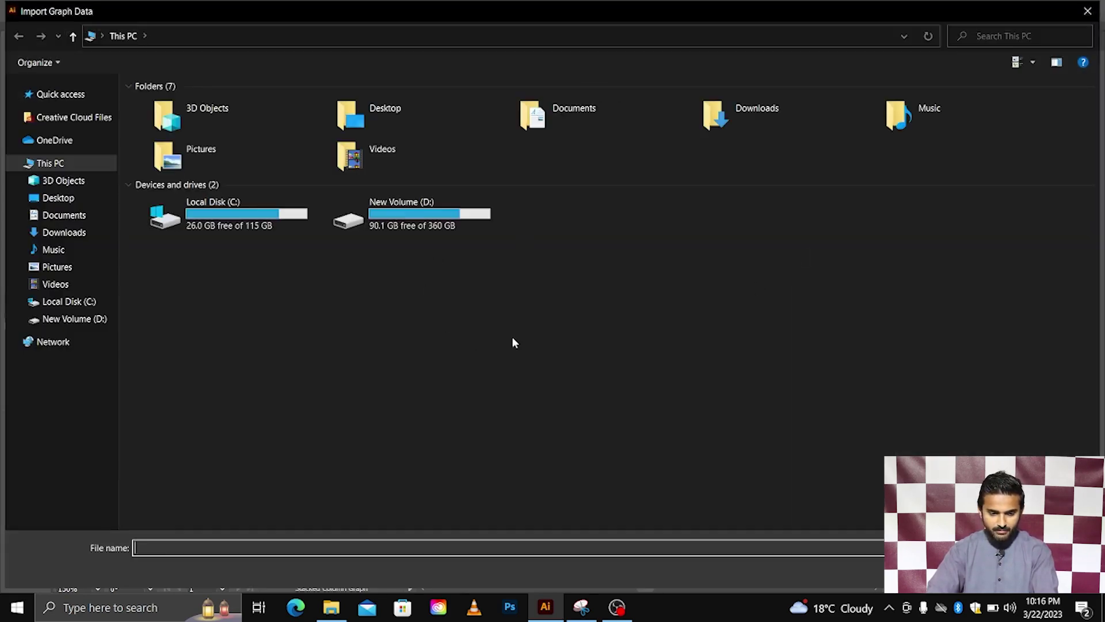
pyautogui.press('Escape')
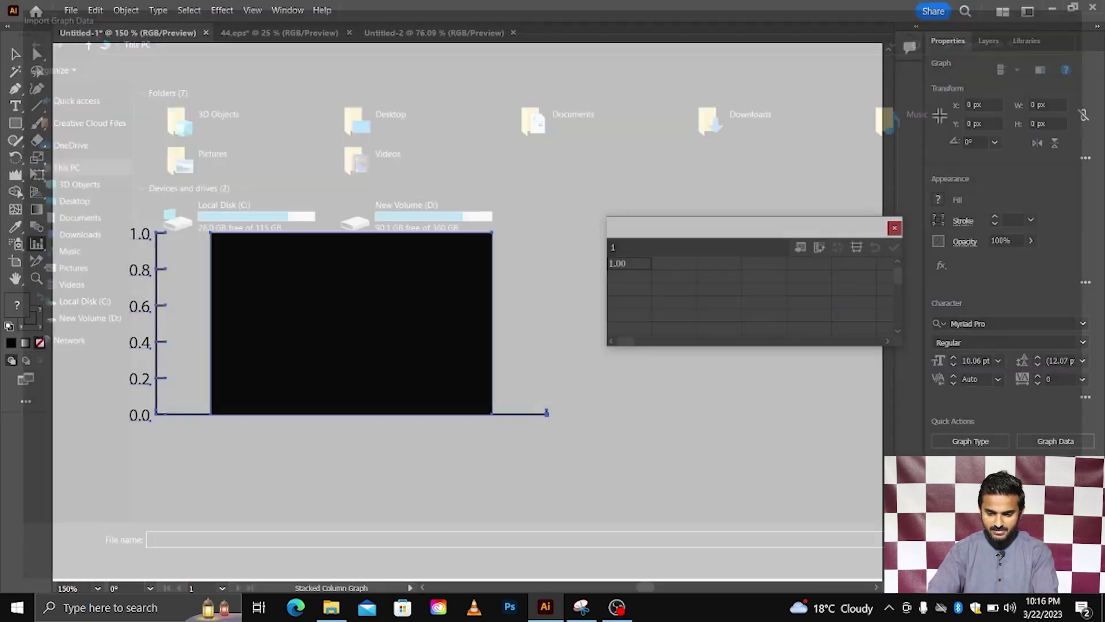
pyautogui.click(818, 249)
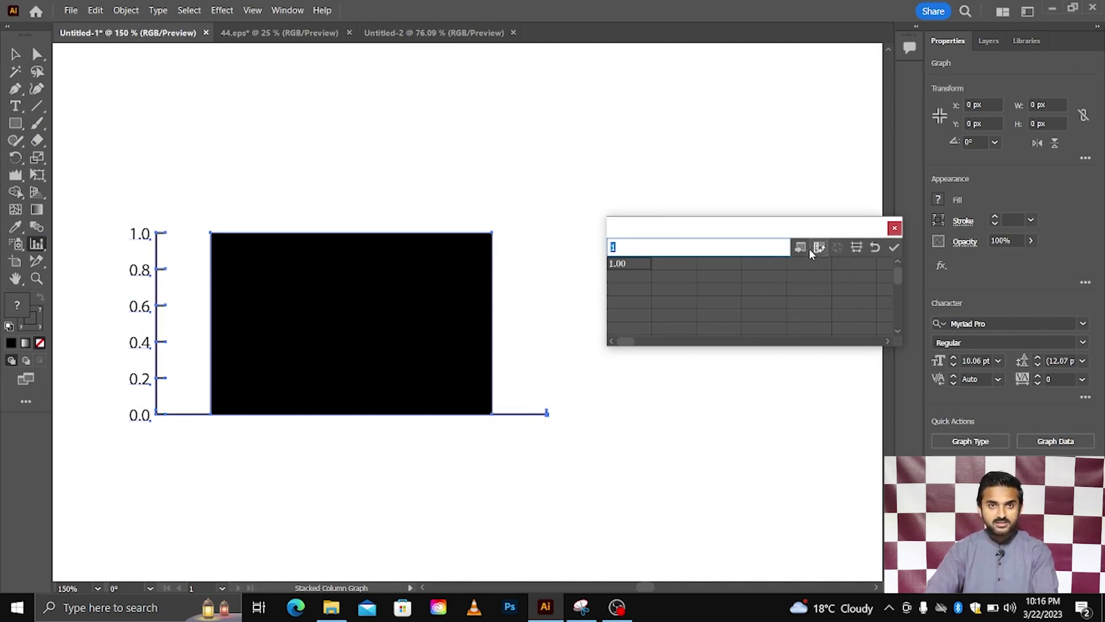
pyautogui.click(857, 248)
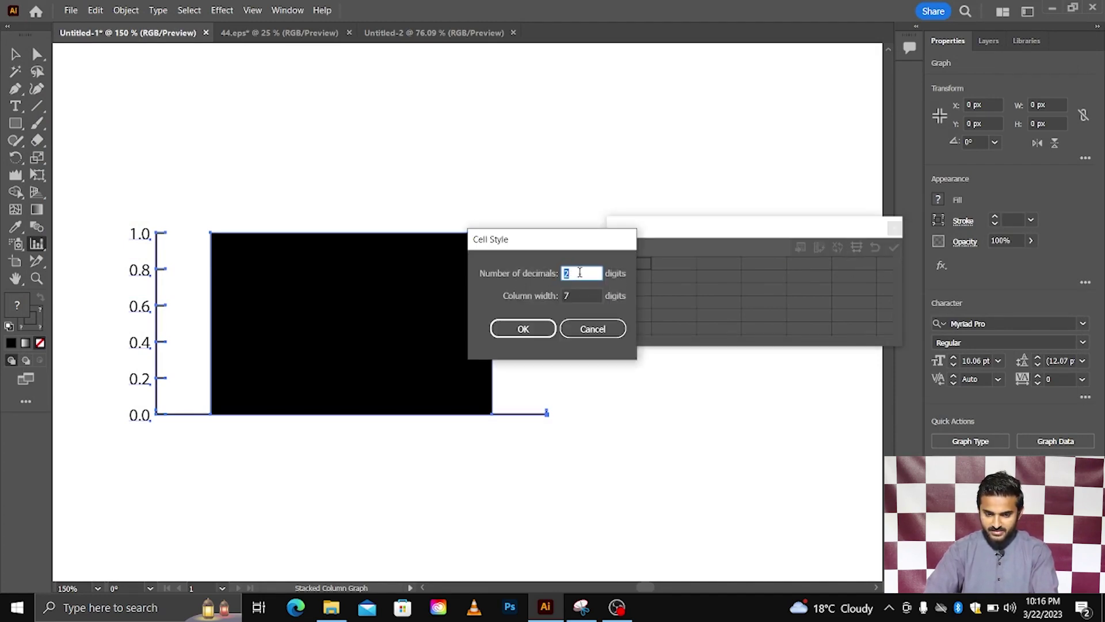
pyautogui.moveTo(565, 244); pyautogui.dragTo(539, 233)
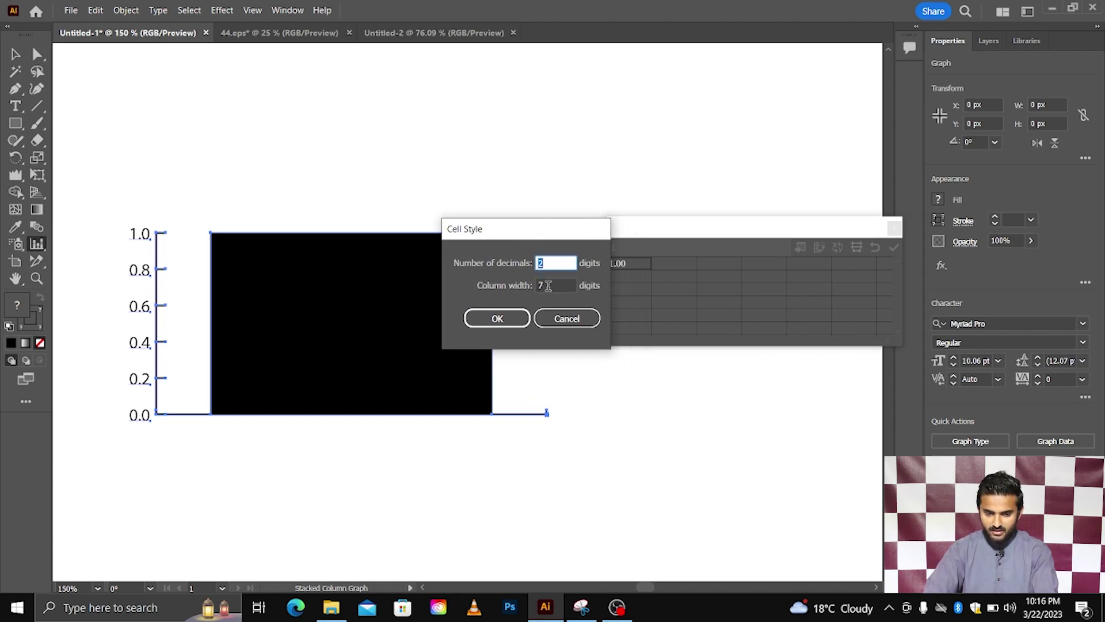
pyautogui.click(548, 285)
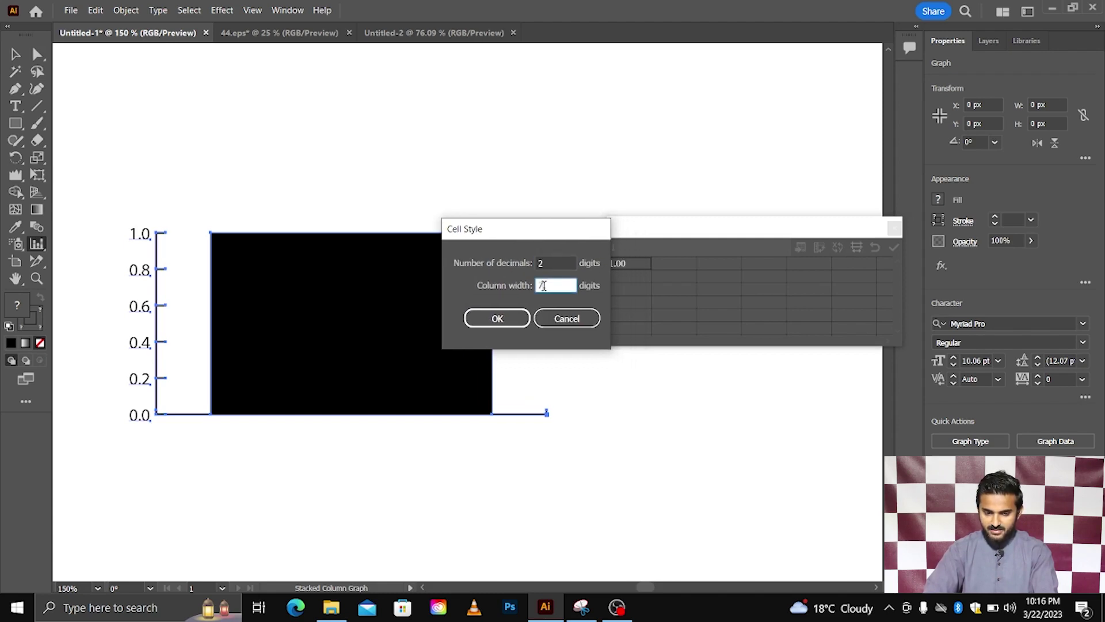
pyautogui.click(567, 318)
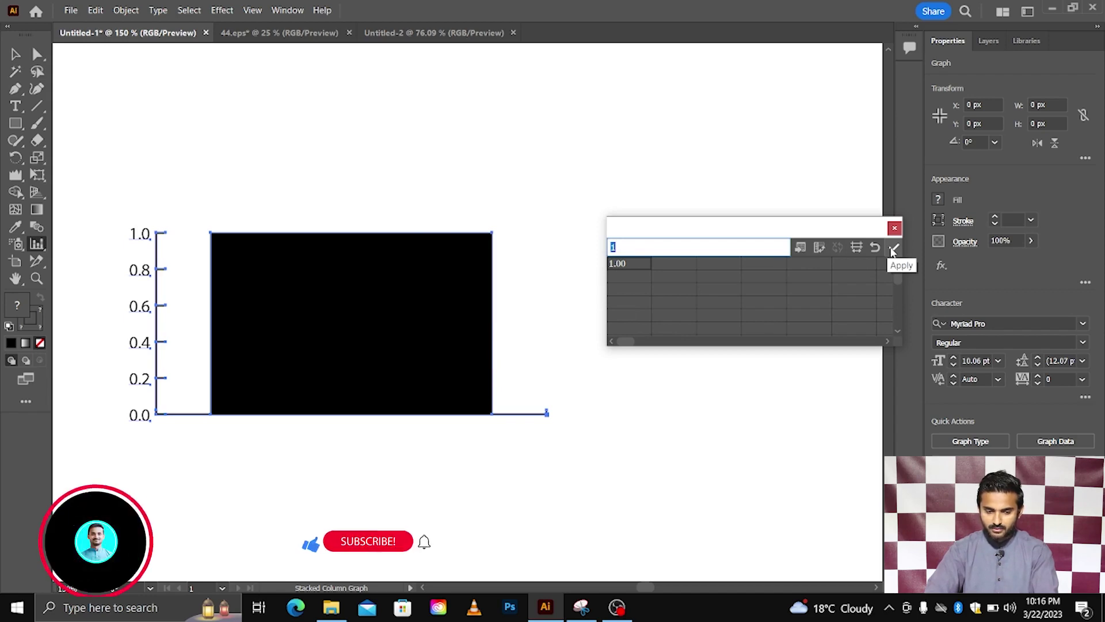
pyautogui.click(16, 54)
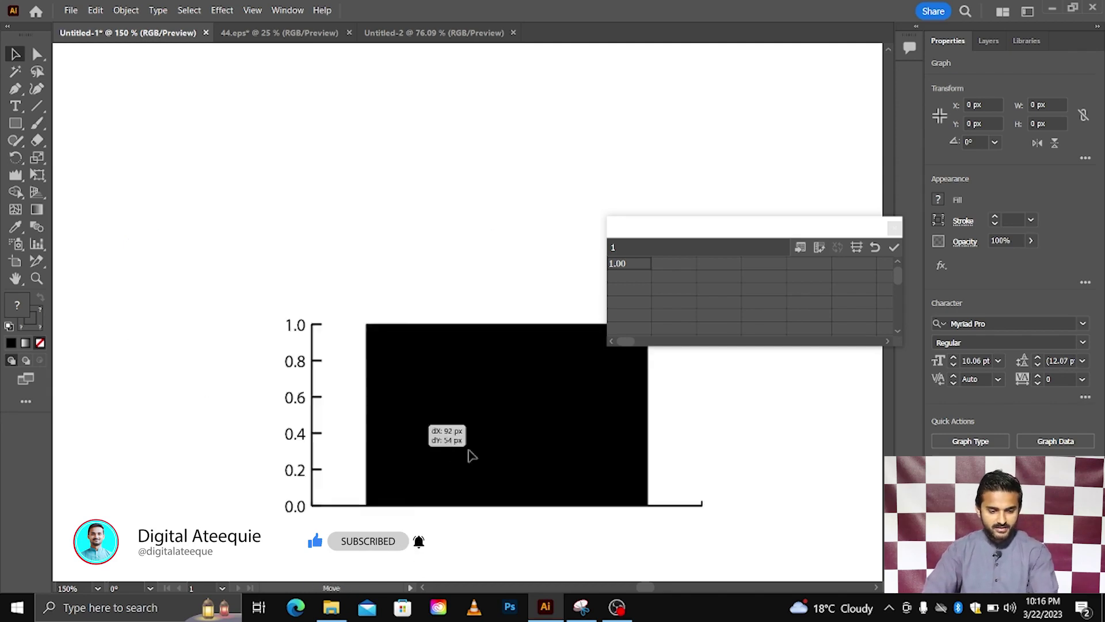
pyautogui.moveTo(297, 370); pyautogui.dragTo(449, 438)
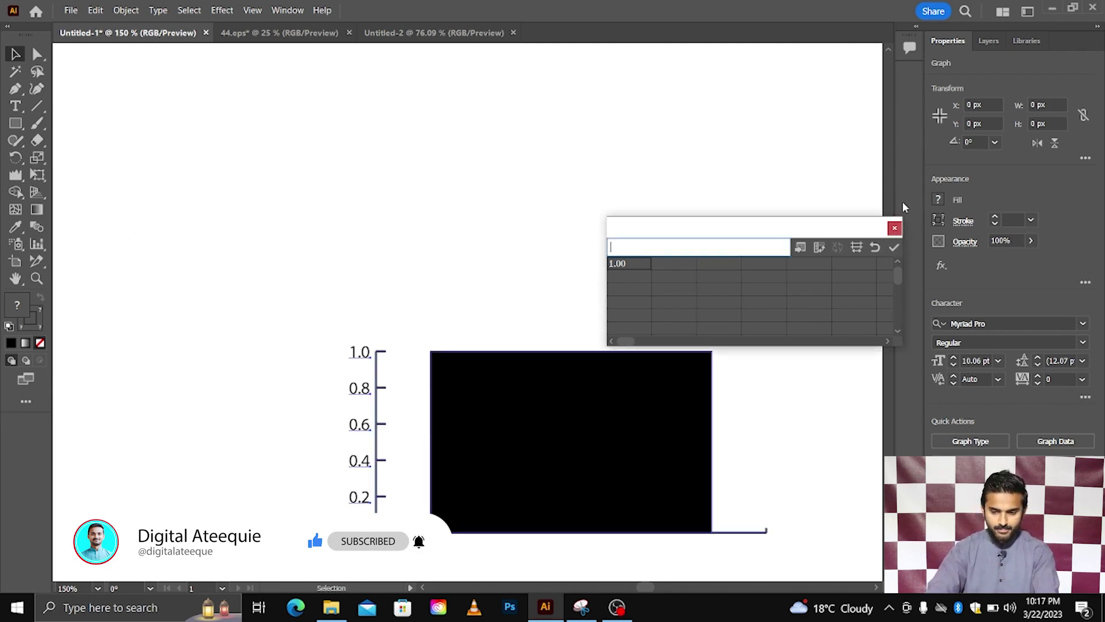
# Close Graph Data without saving, then marquee-select and delete the stacked column graph.
pyautogui.click(894, 229)
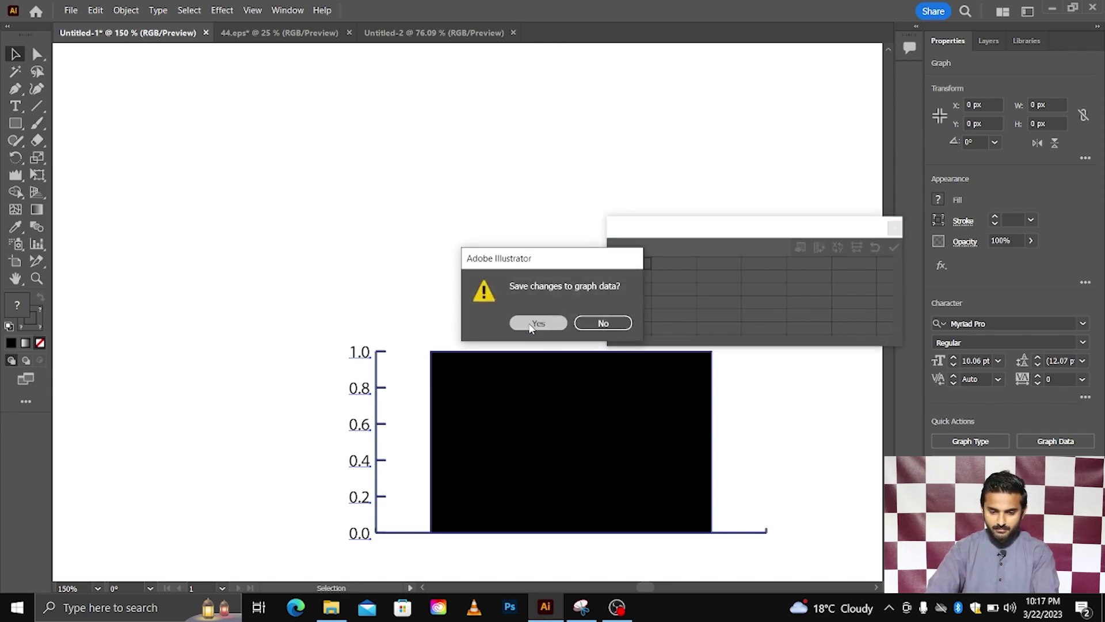
pyautogui.click(602, 324)
pyautogui.moveTo(338, 264); pyautogui.dragTo(592, 478)
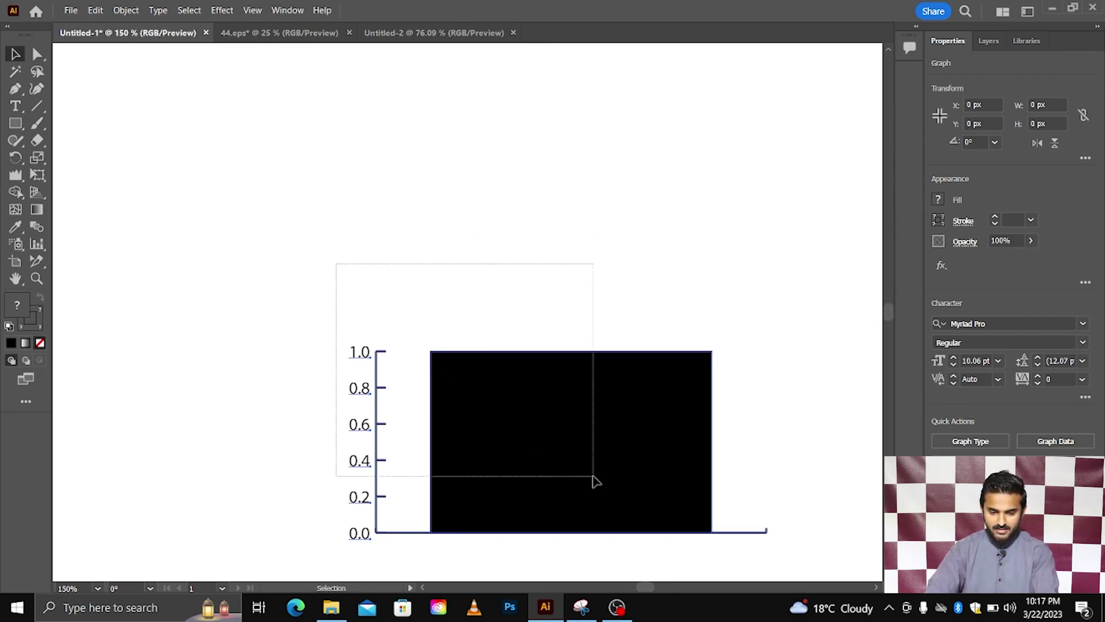
pyautogui.press('Delete')
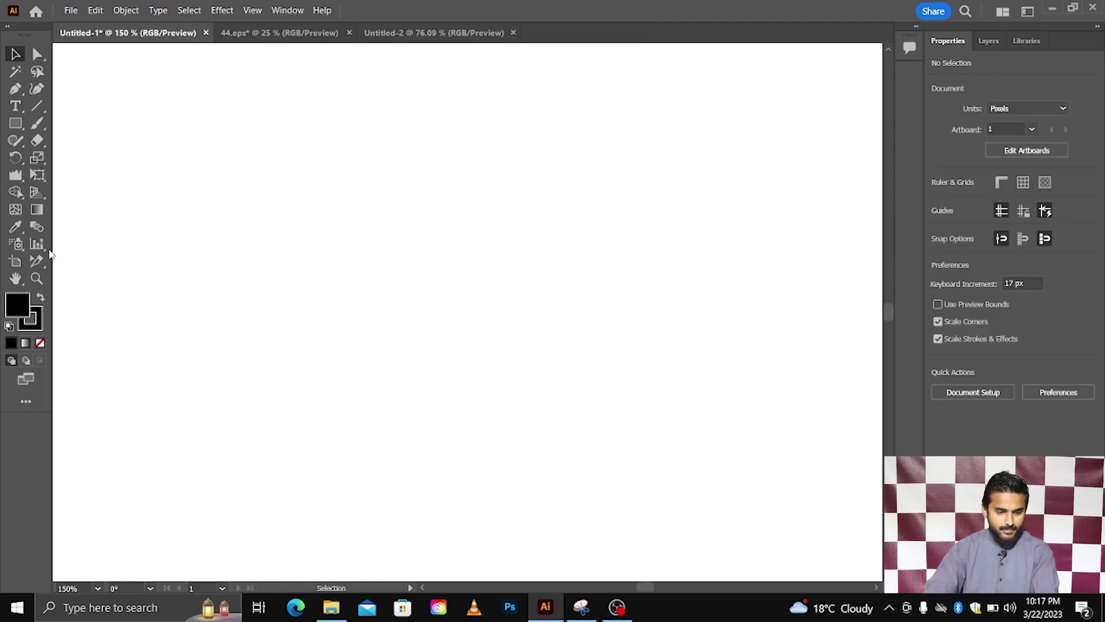
pyautogui.moveTo(37, 244); pyautogui.dragTo(87, 313)
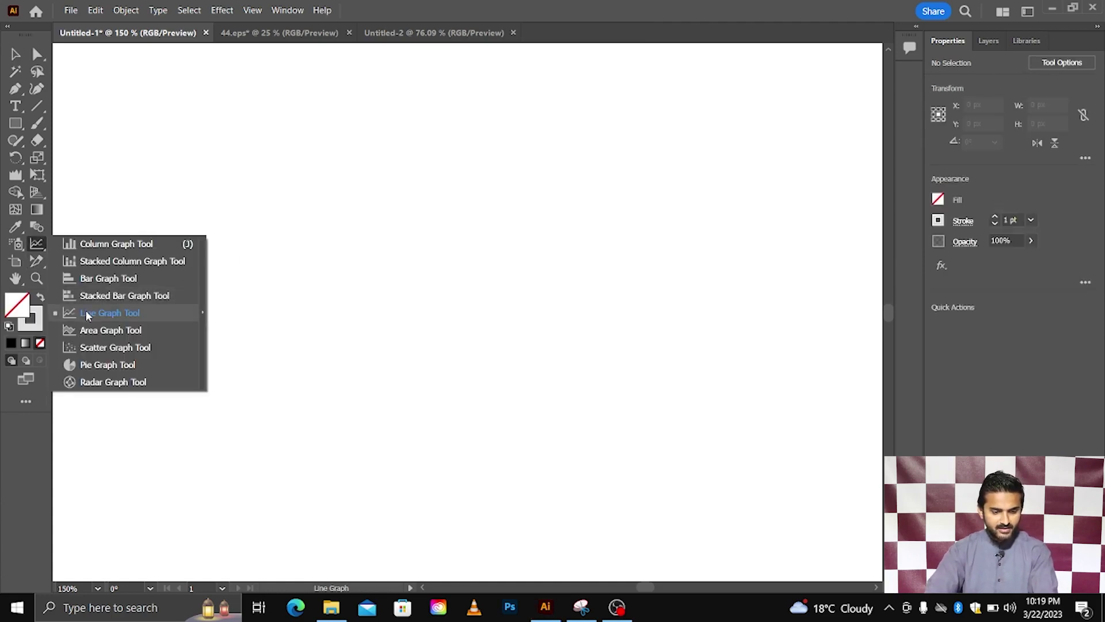
# Draw a line graph and fill its first column with 1, 2, 3, 4.
pyautogui.click(87, 314)
pyautogui.moveTo(157, 172); pyautogui.dragTo(626, 473)
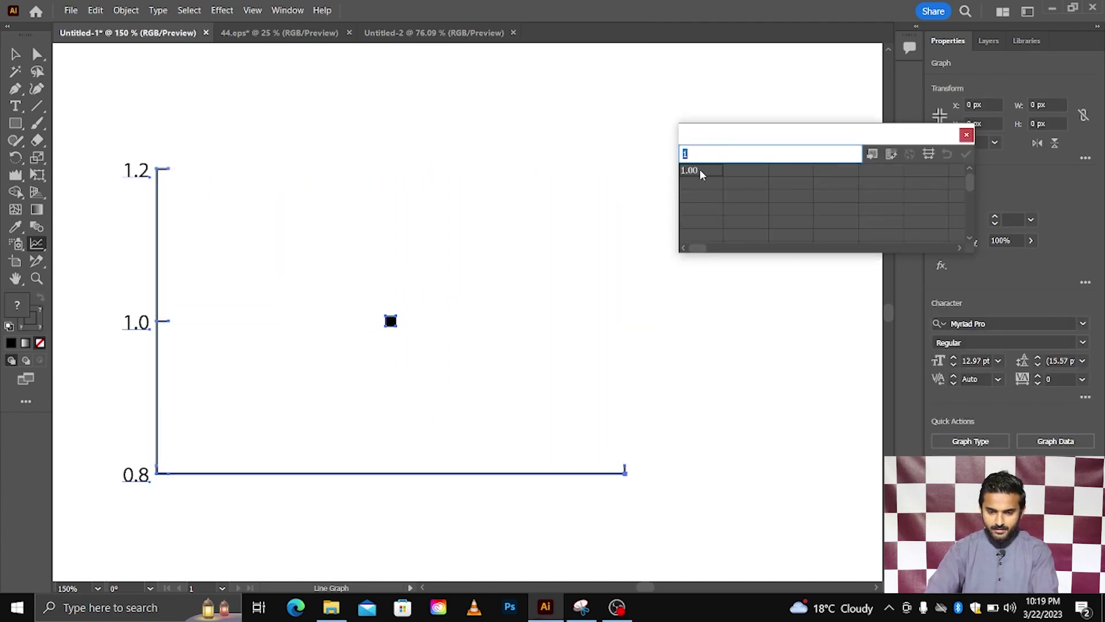
pyautogui.click(698, 184)
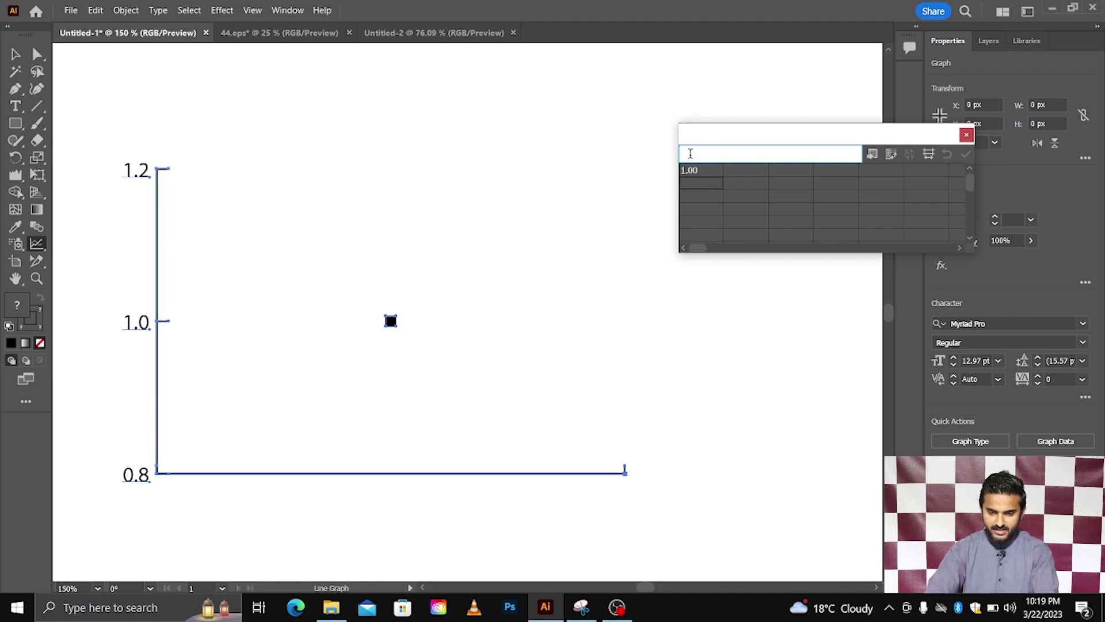
pyautogui.write('2')
pyautogui.click(709, 195)
pyautogui.write('3')
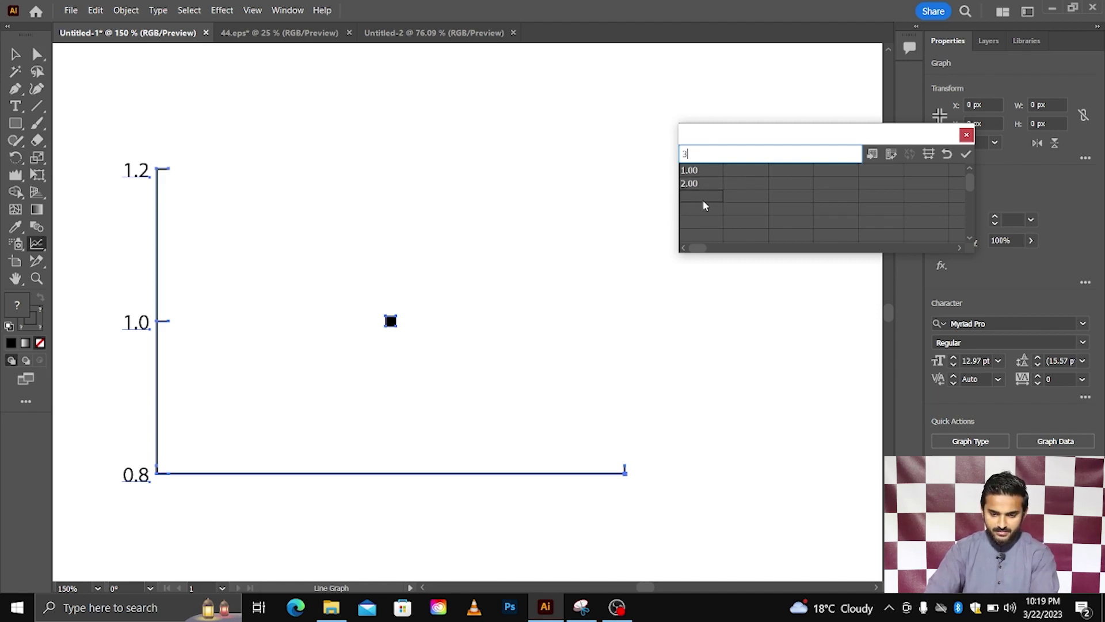
pyautogui.click(706, 212)
pyautogui.write('4')
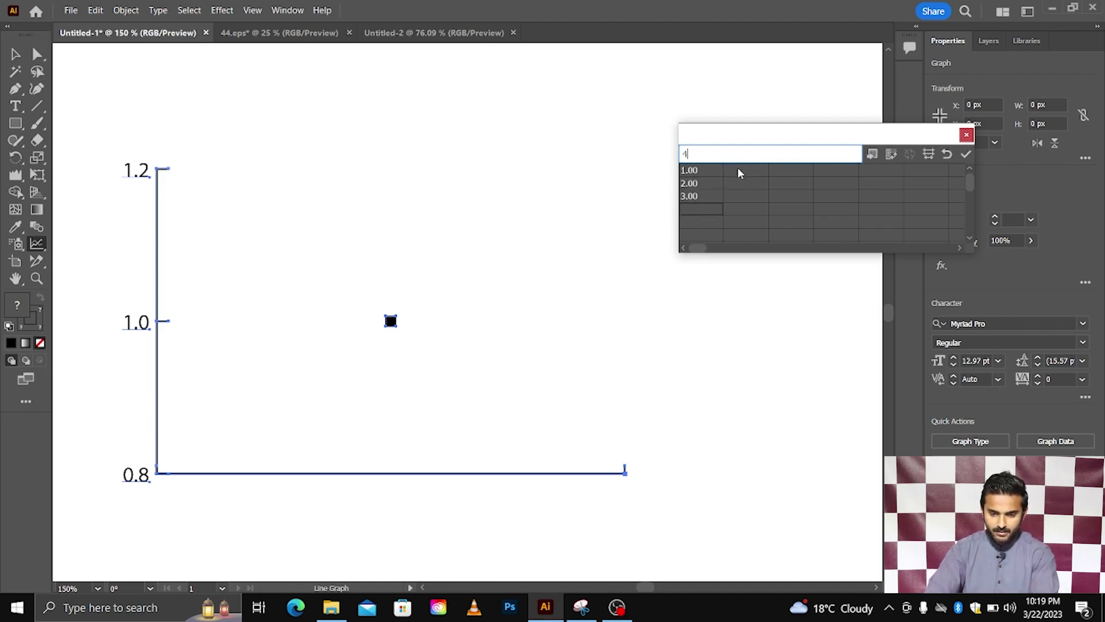
# Fill the second column with 12–15, apply the data, and close Graph Data.
pyautogui.click(741, 174)
pyautogui.write('13')
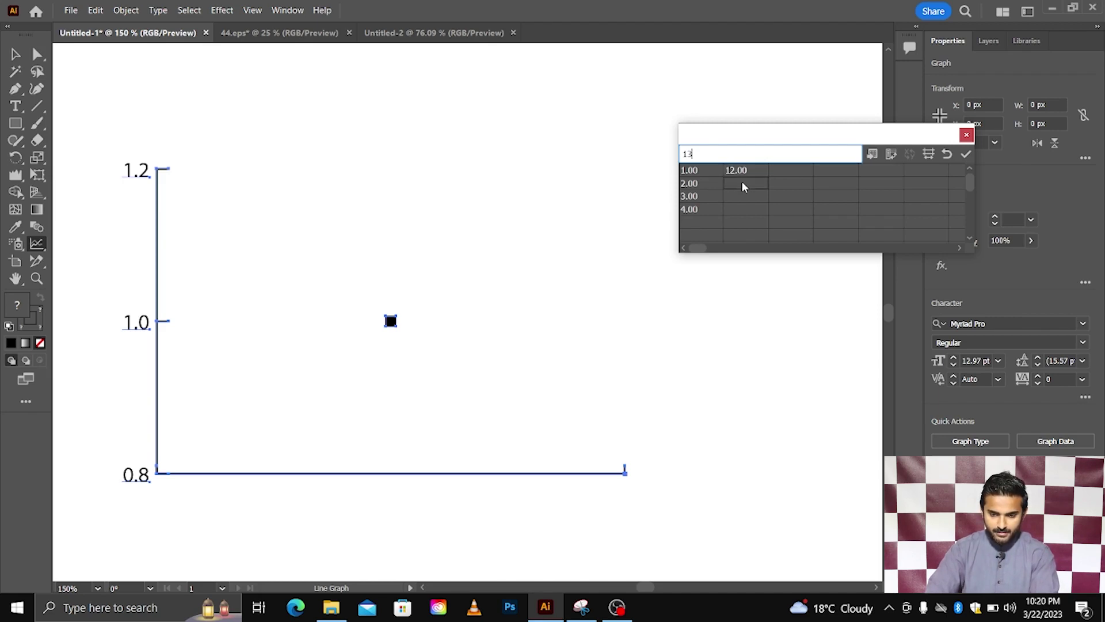
pyautogui.click(743, 198)
pyautogui.write('1')
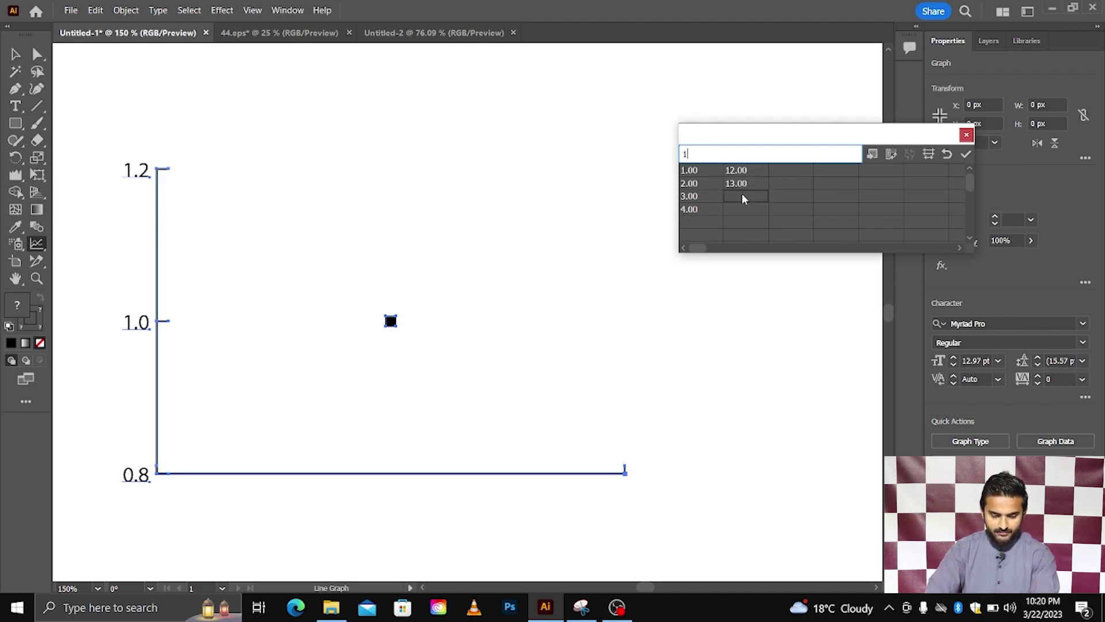
pyautogui.write('4')
pyautogui.click(749, 210)
pyautogui.write('5')
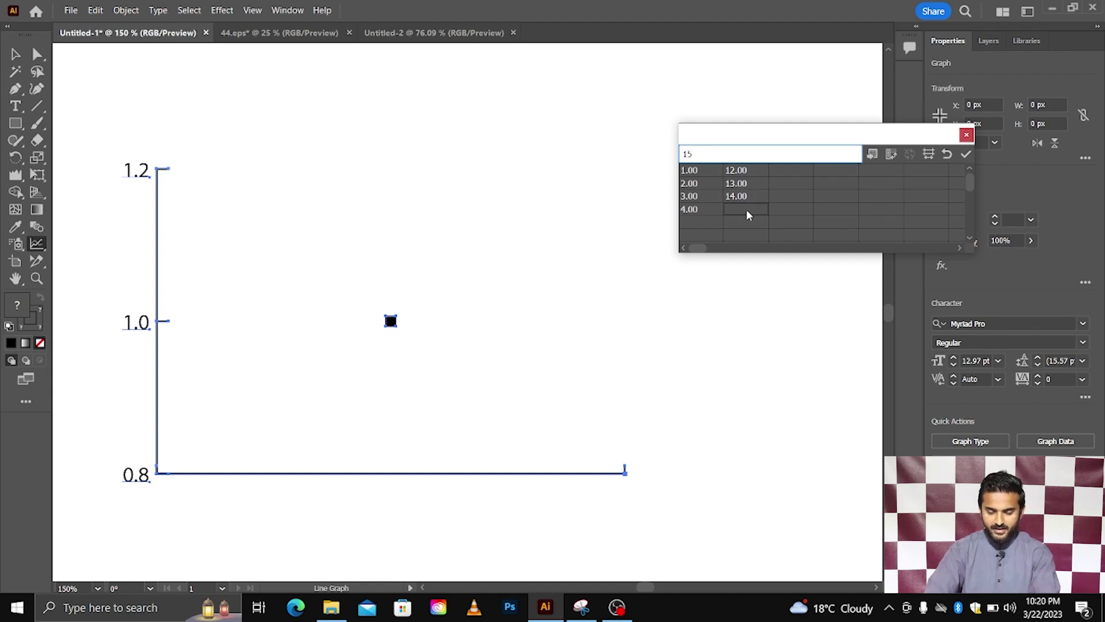
pyautogui.click(966, 154)
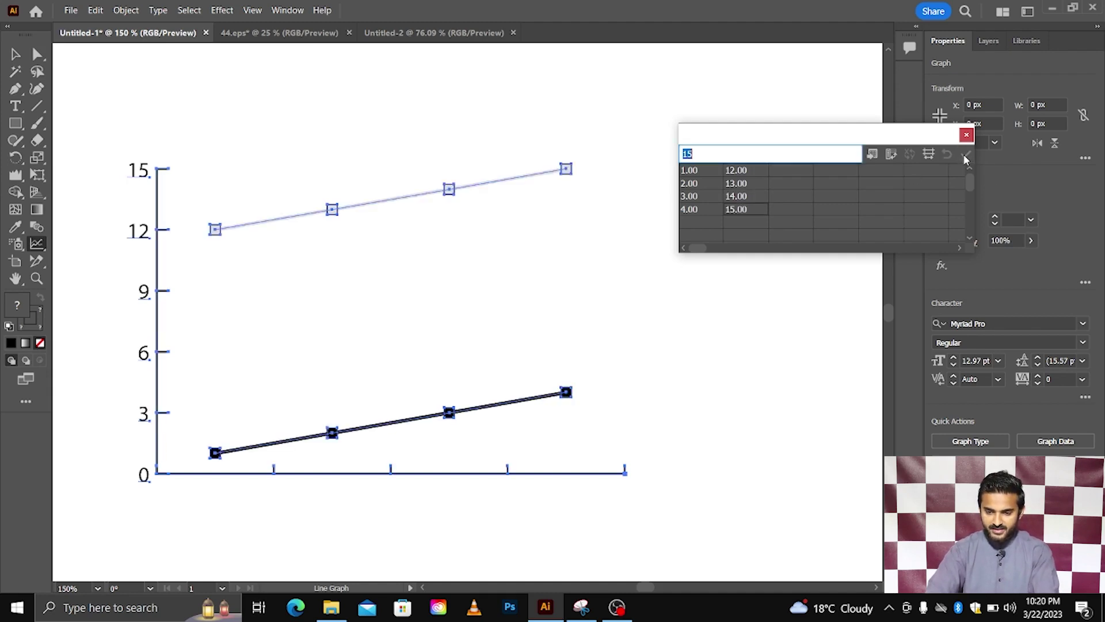
pyautogui.click(966, 136)
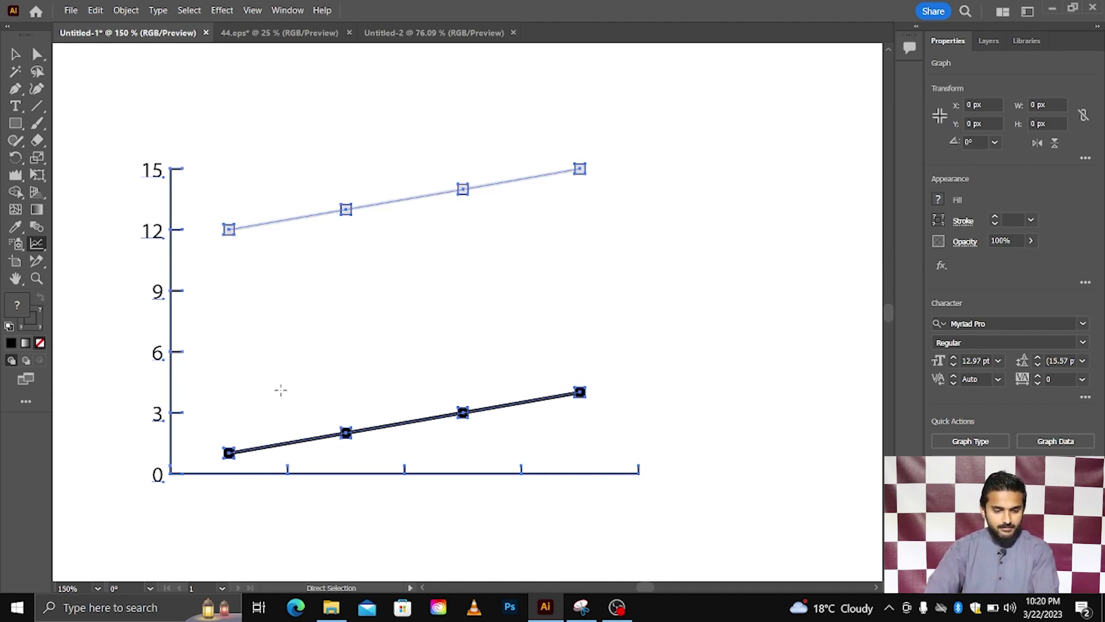
# Bring up the graph's Graph Type settings, showing its General Options.
pyautogui.rightClick(229, 230)
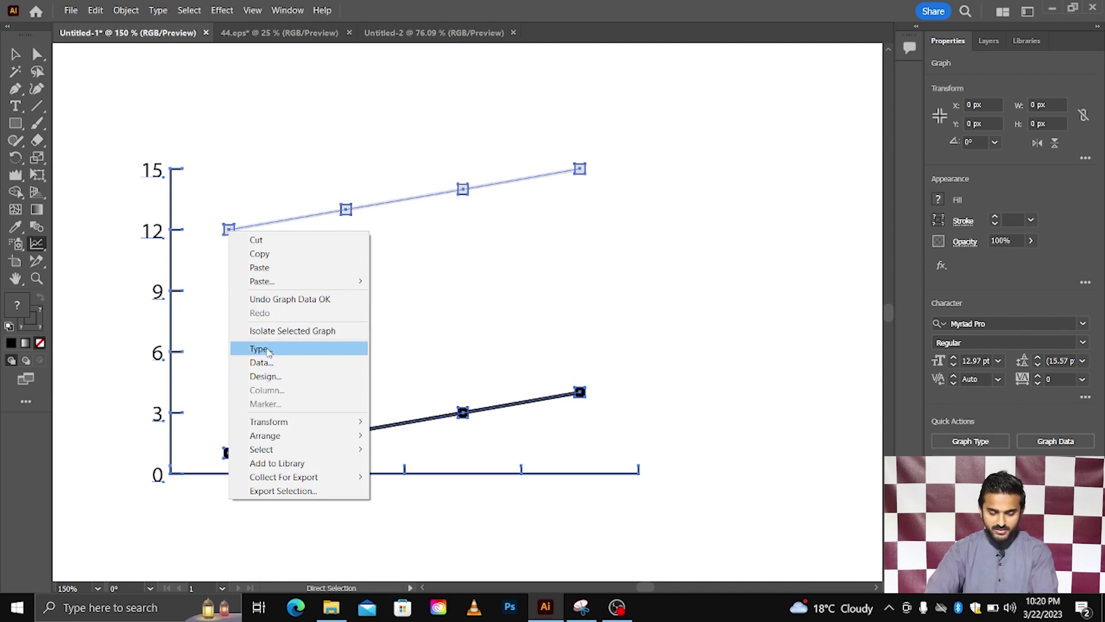
pyautogui.click(268, 350)
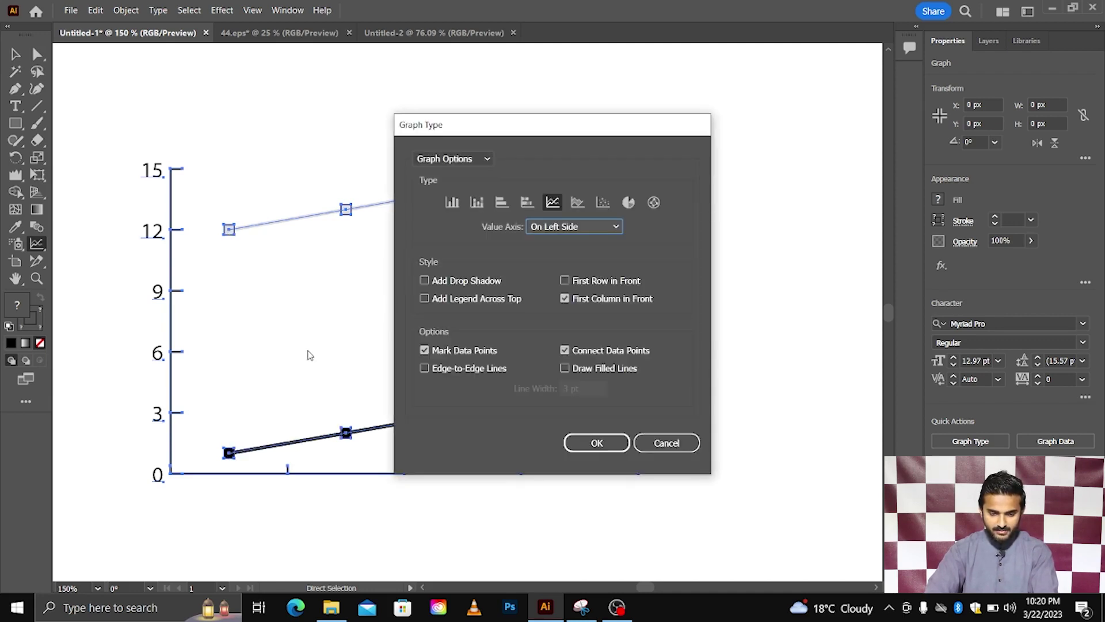
pyautogui.moveTo(439, 132); pyautogui.dragTo(588, 141)
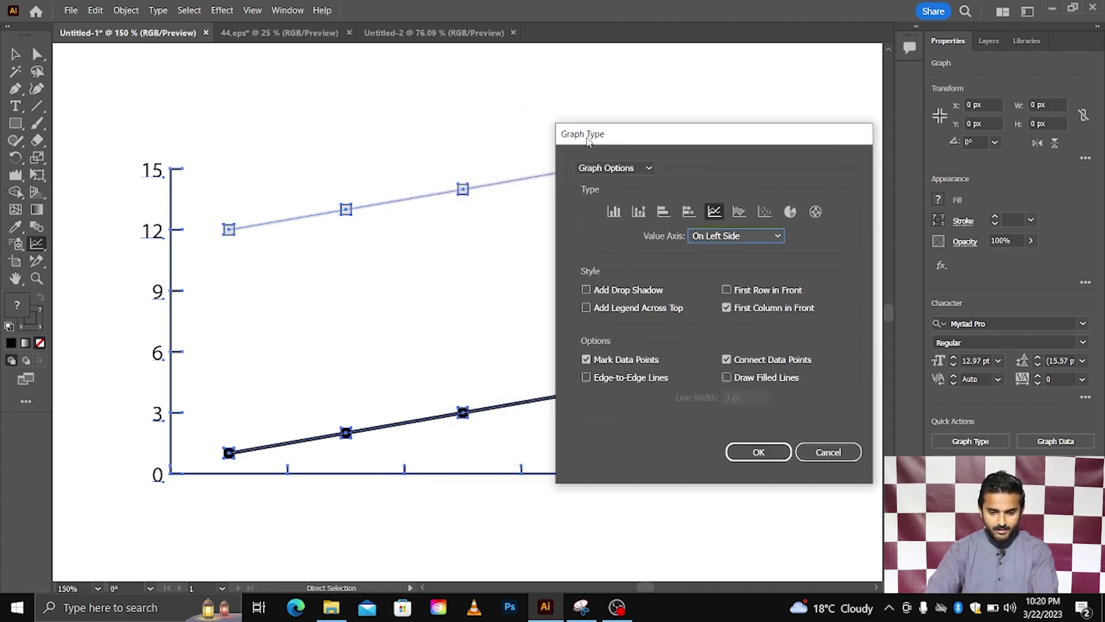
pyautogui.click(606, 167)
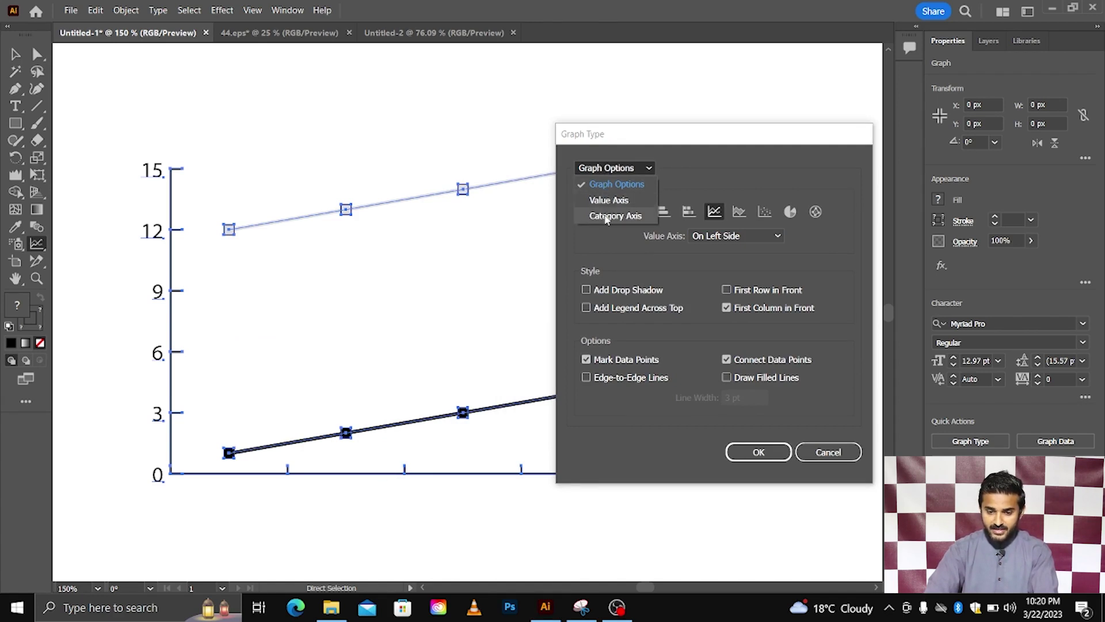
pyautogui.click(615, 174)
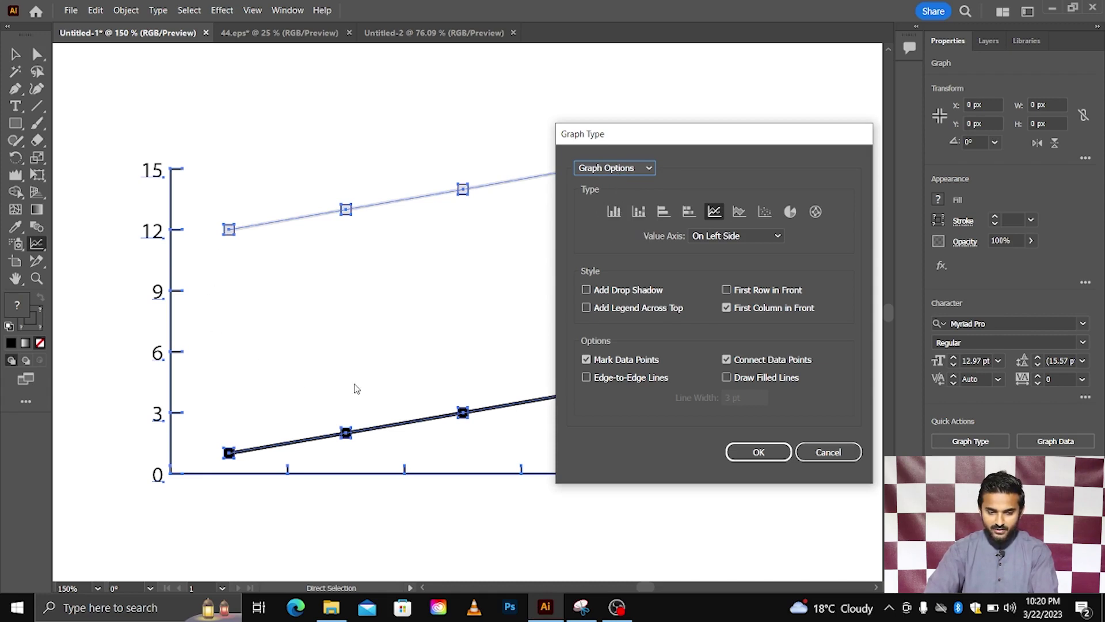
# Preview every graph type from column to radar, then apply Column.
pyautogui.click(613, 213)
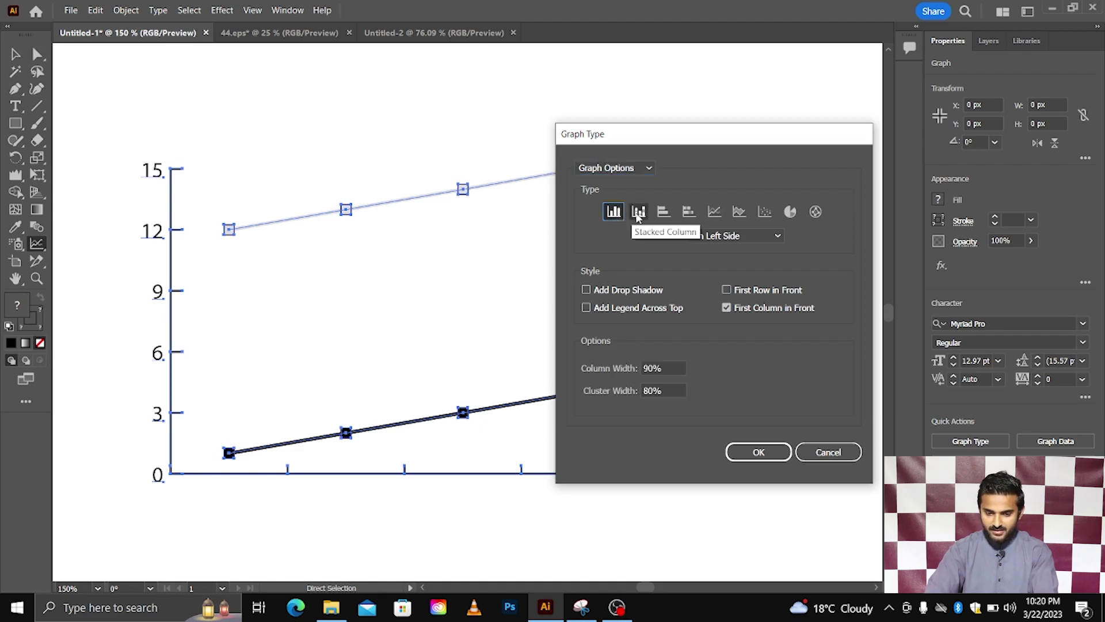
pyautogui.click(637, 213)
pyautogui.click(663, 212)
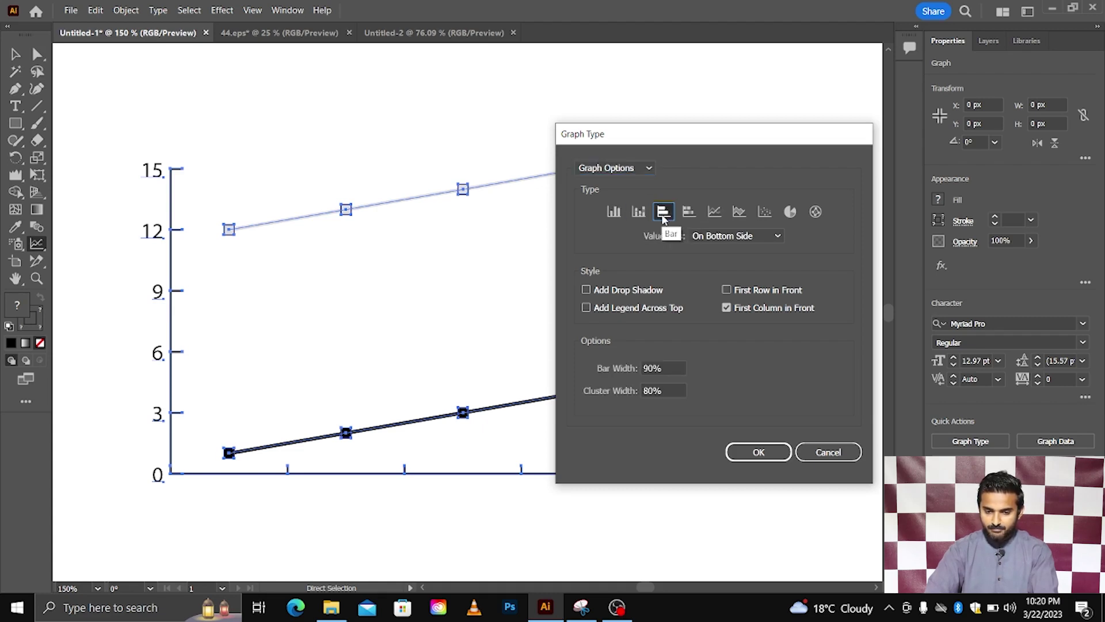
pyautogui.click(689, 212)
pyautogui.click(714, 212)
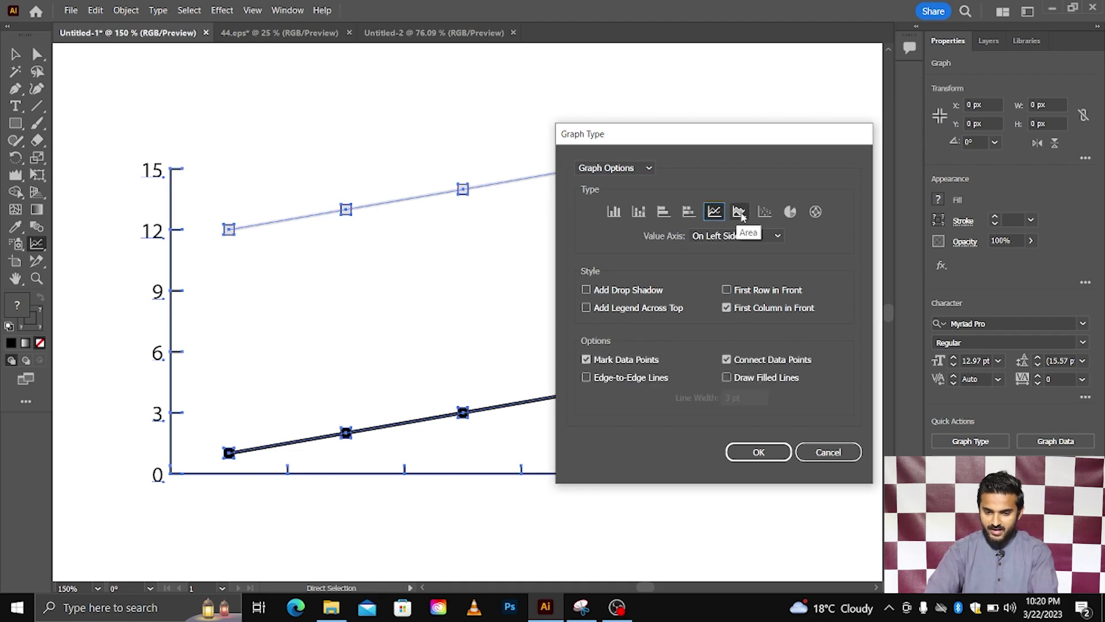
pyautogui.click(740, 213)
pyautogui.click(757, 214)
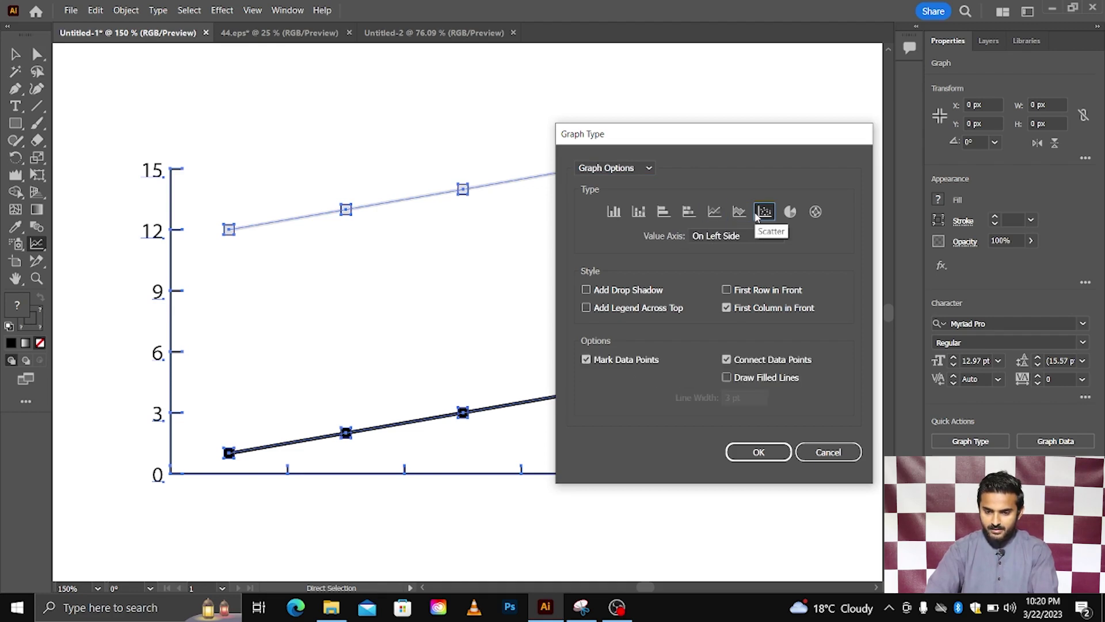
pyautogui.click(790, 212)
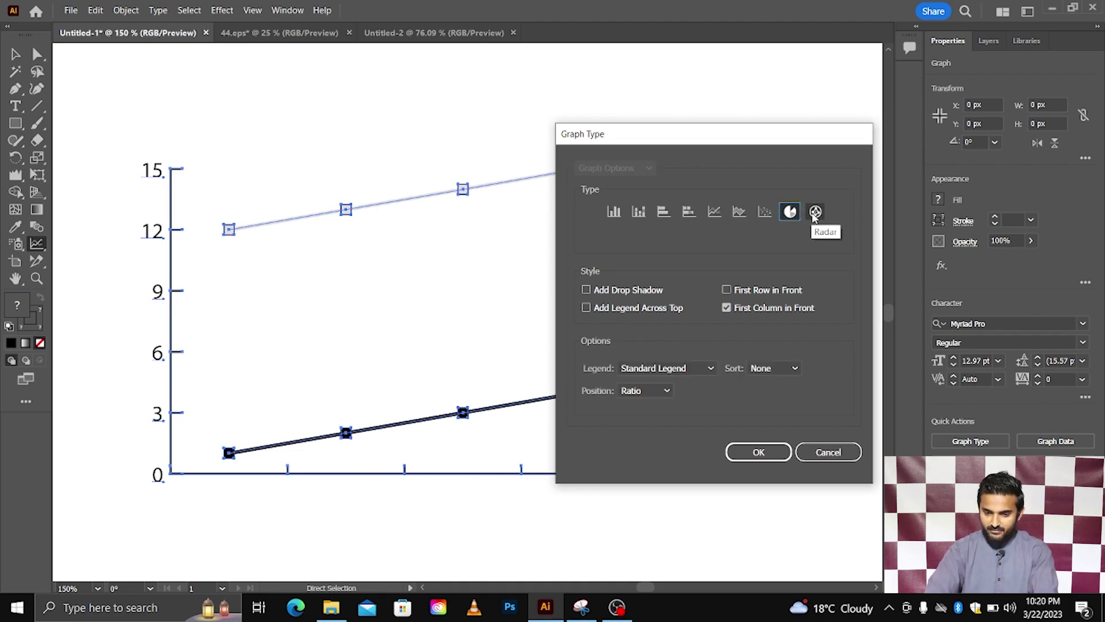
pyautogui.click(815, 213)
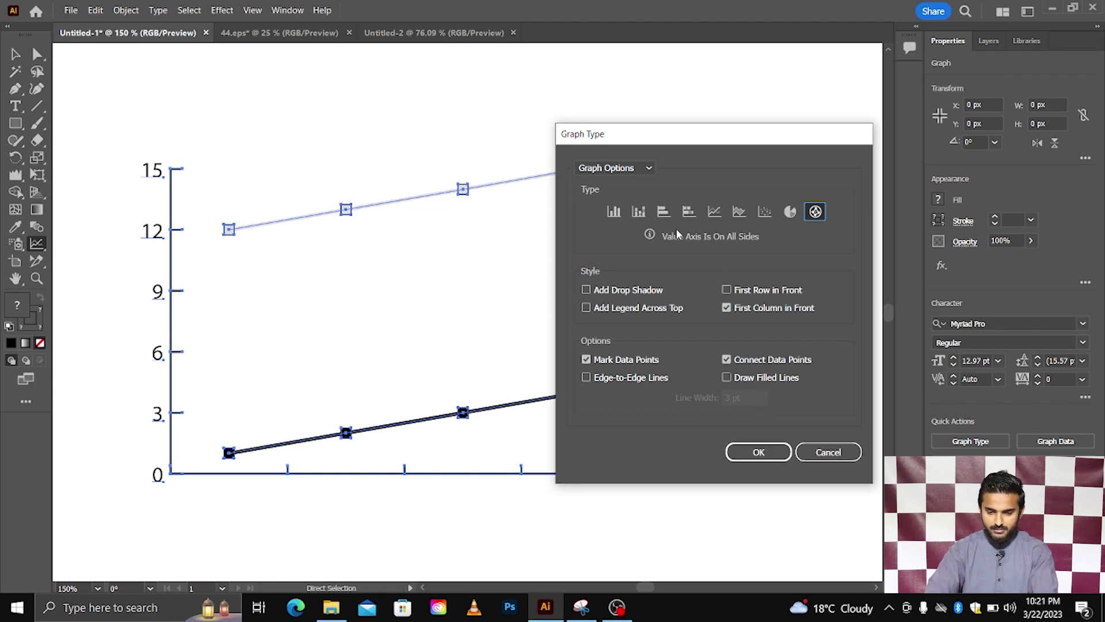
pyautogui.click(613, 213)
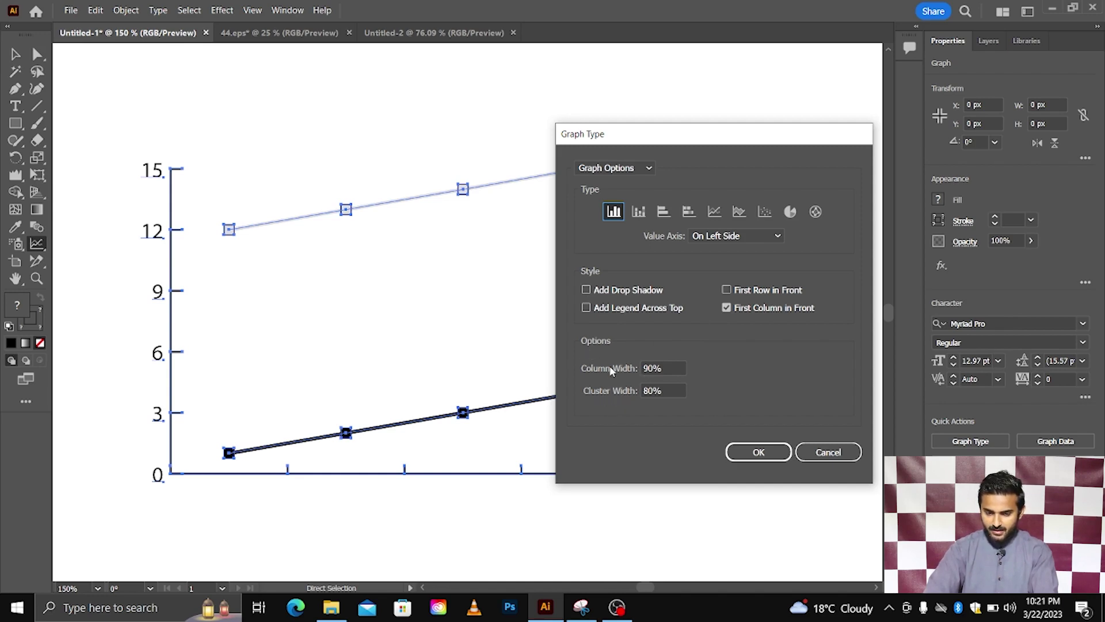
pyautogui.click(754, 452)
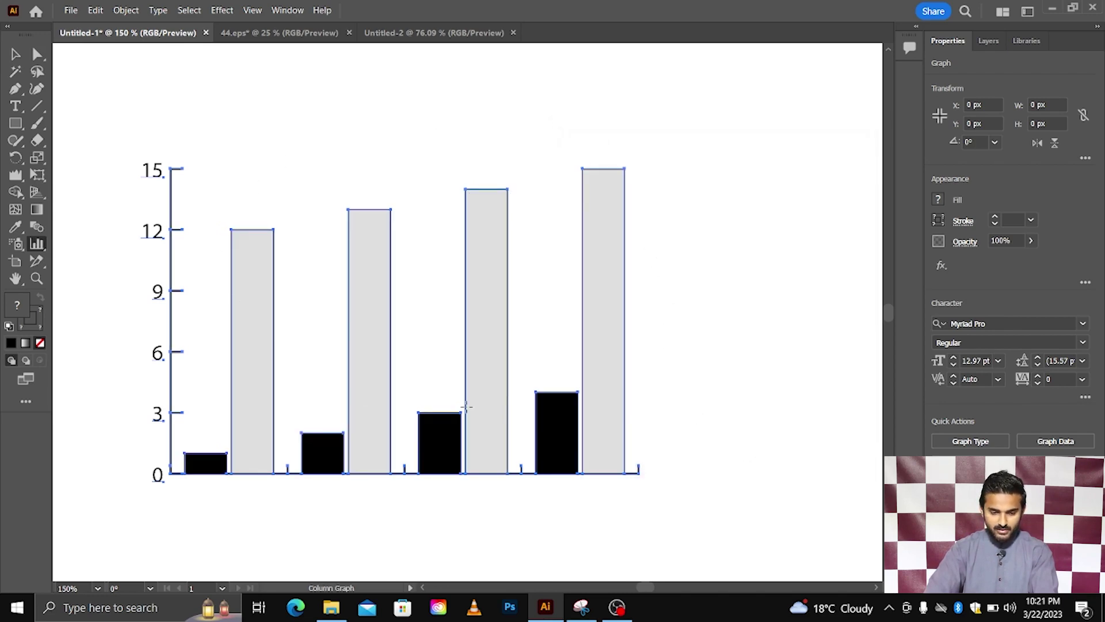
# Zoom out and, with Direct Selection, select only the tallest rightmost grey bar.
pyautogui.scroll(-1, 454, 325)
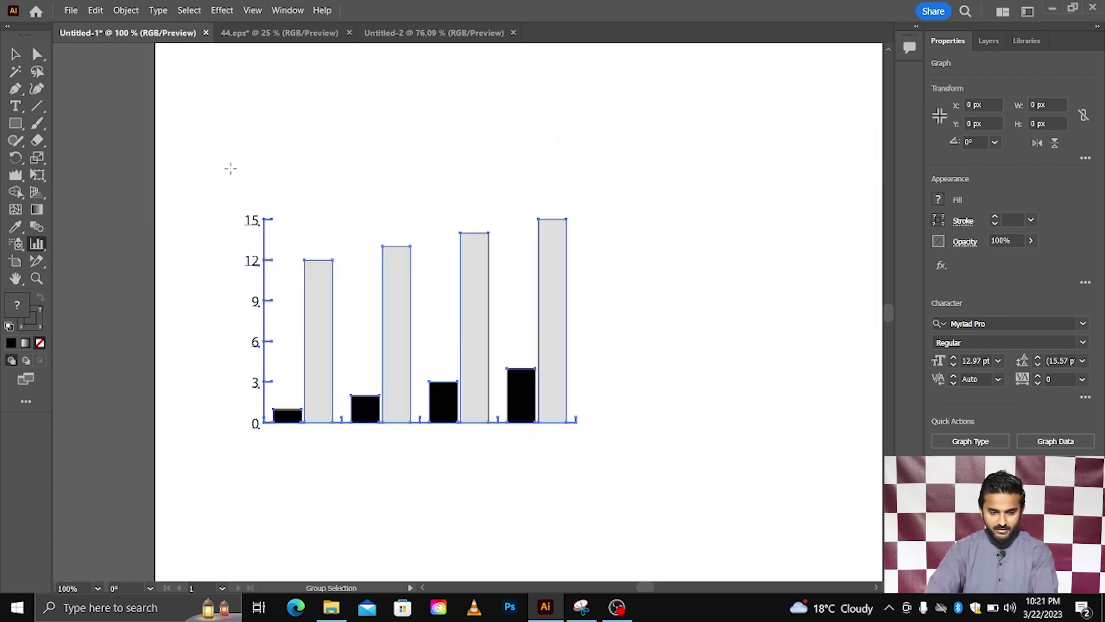
pyautogui.click(38, 54)
pyautogui.click(592, 254)
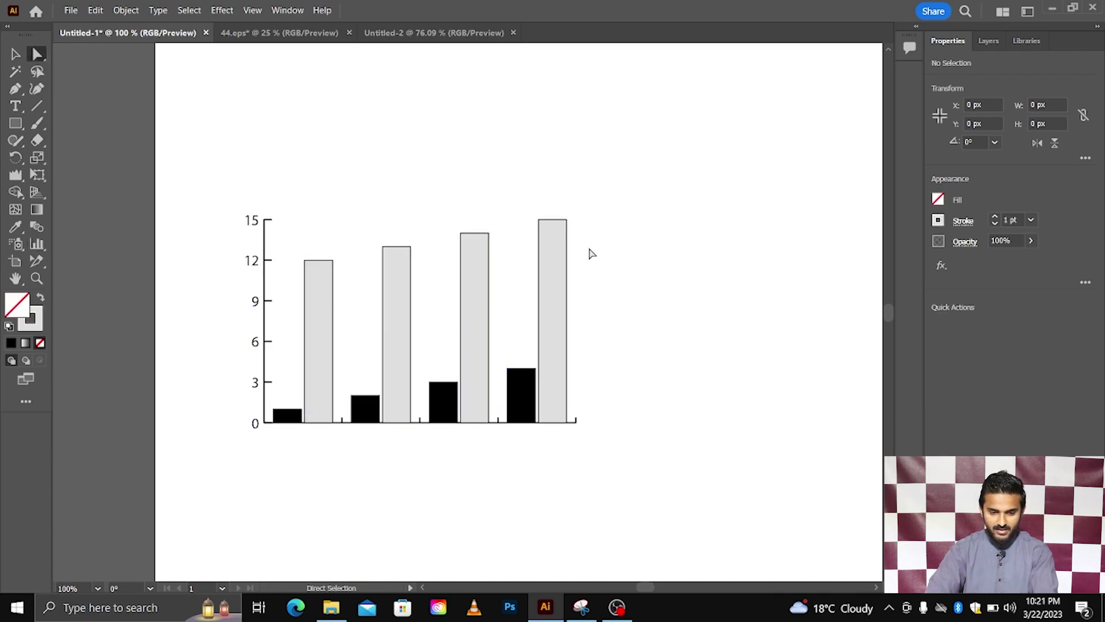
pyautogui.click(564, 270)
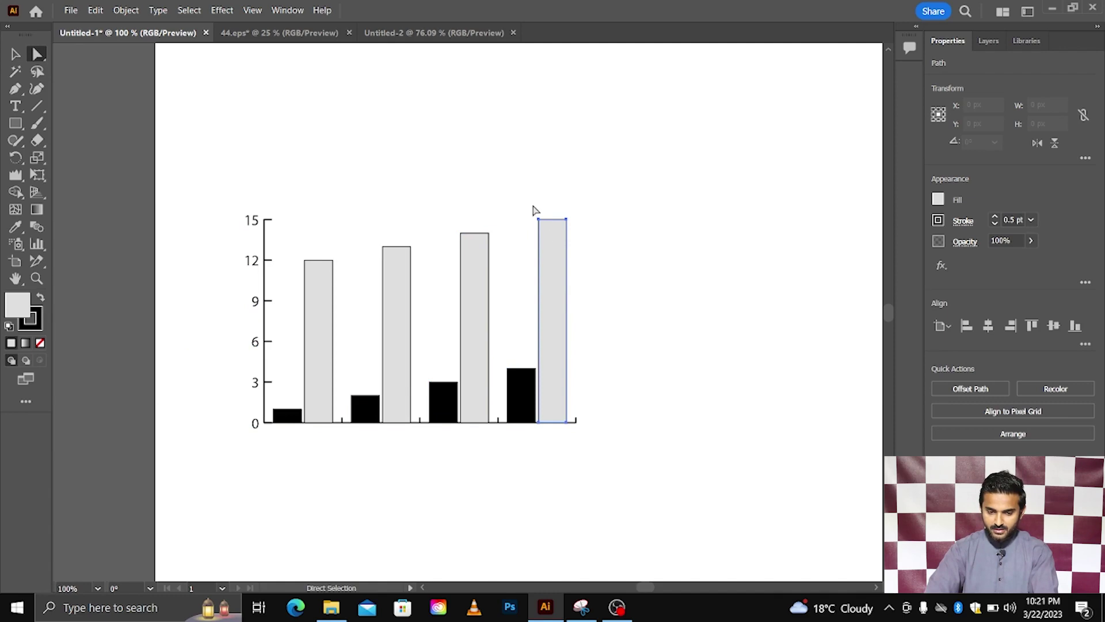
# Fill the rightmost grey bar cyan blue and the third bar red.
pyautogui.moveTo(535, 211); pyautogui.dragTo(573, 230)
pyautogui.click(938, 206)
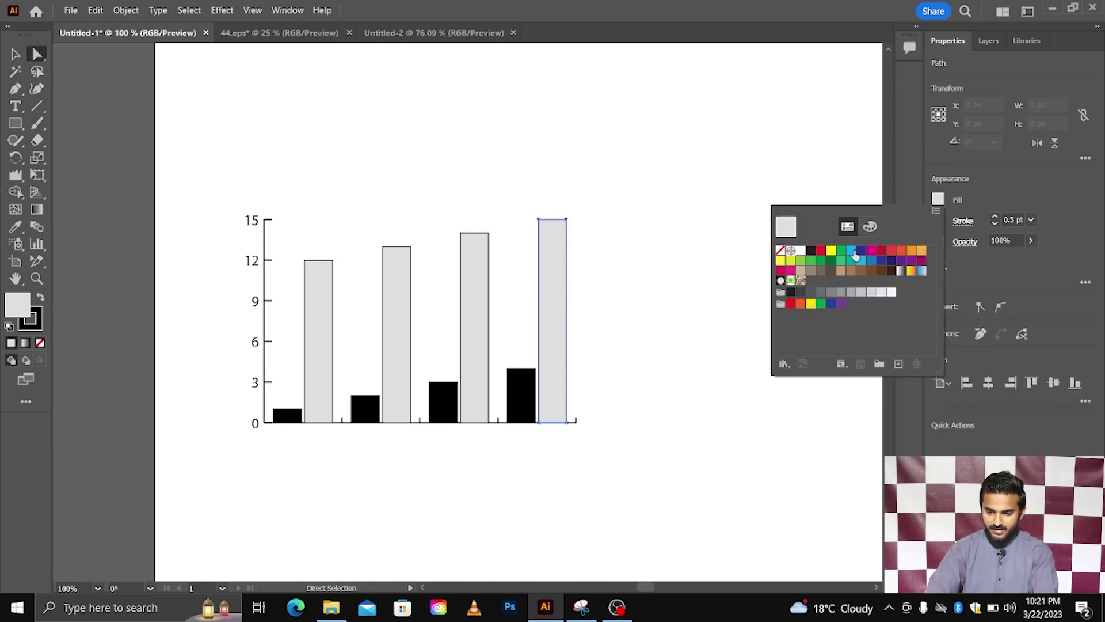
pyautogui.click(853, 256)
pyautogui.click(483, 316)
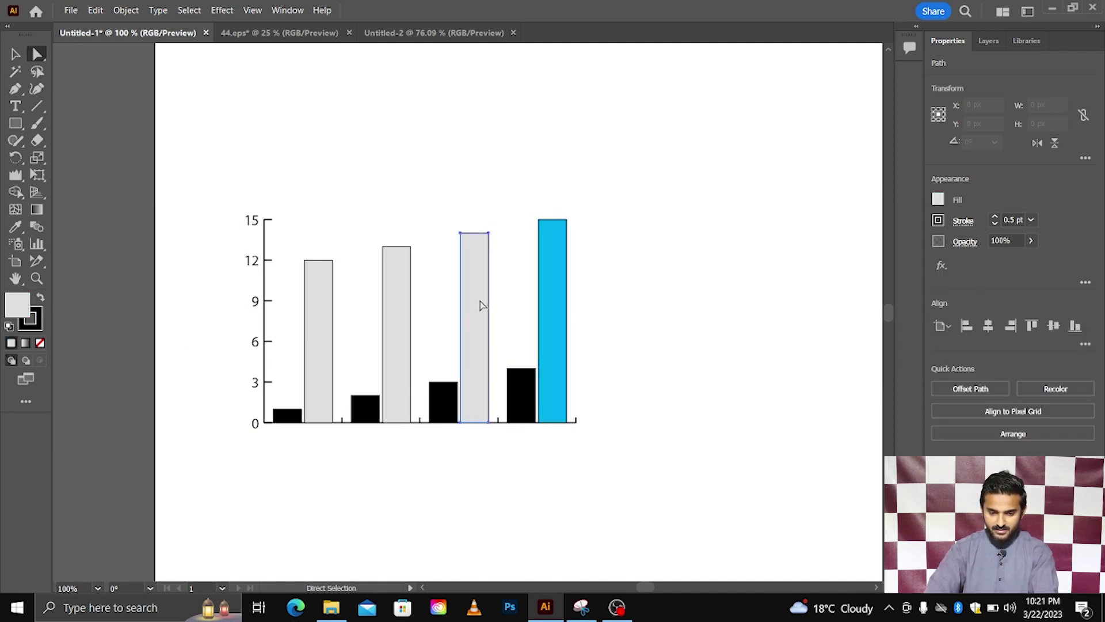
pyautogui.click(936, 202)
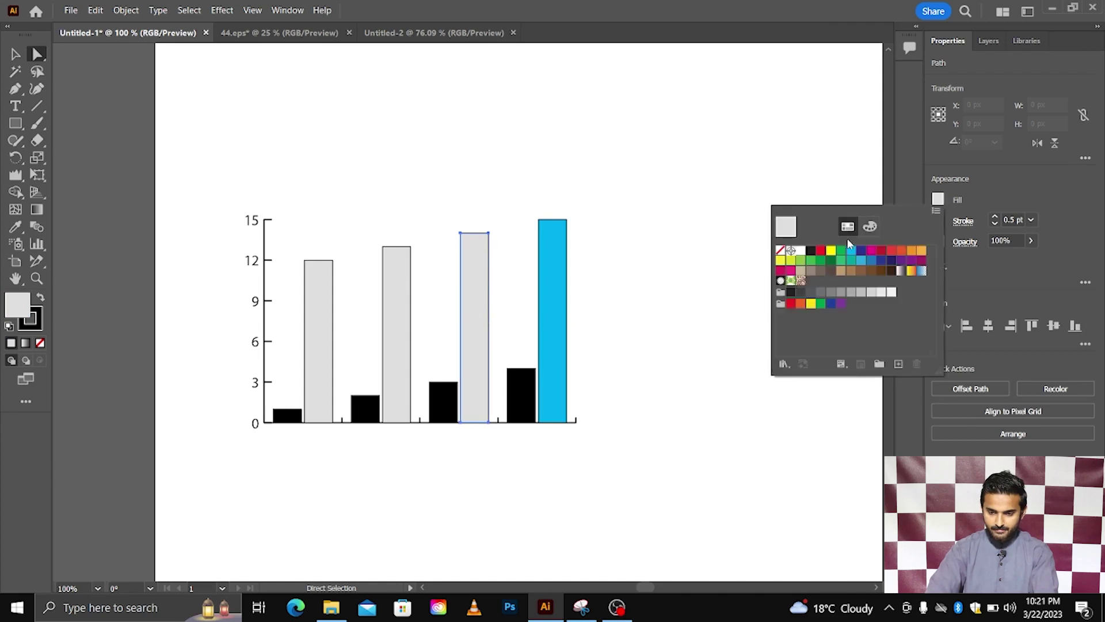
pyautogui.click(821, 251)
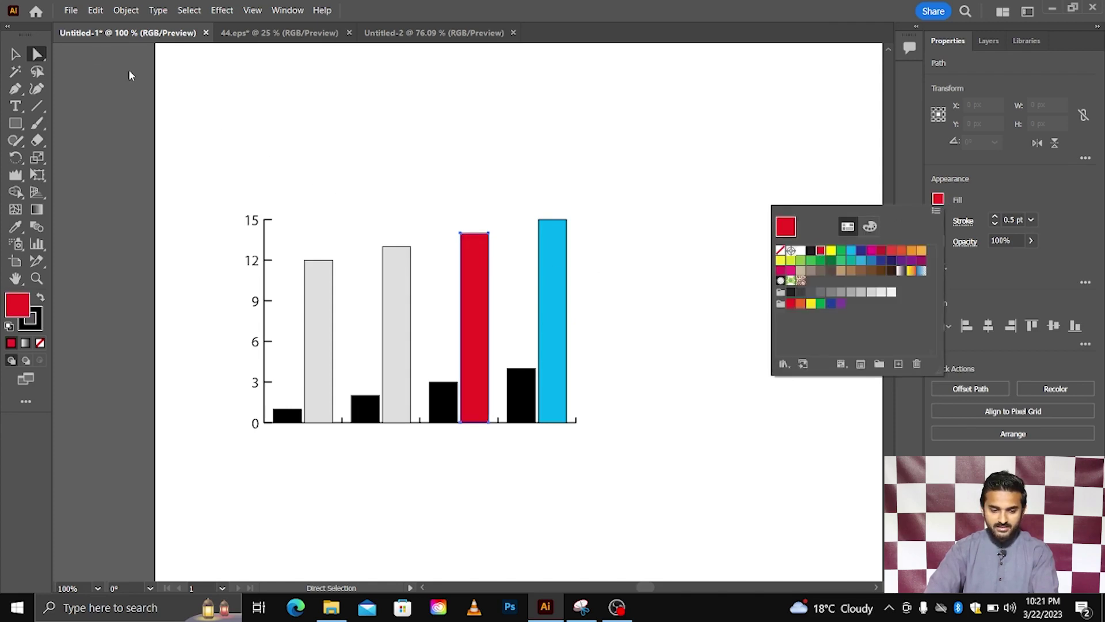
pyautogui.click(38, 55)
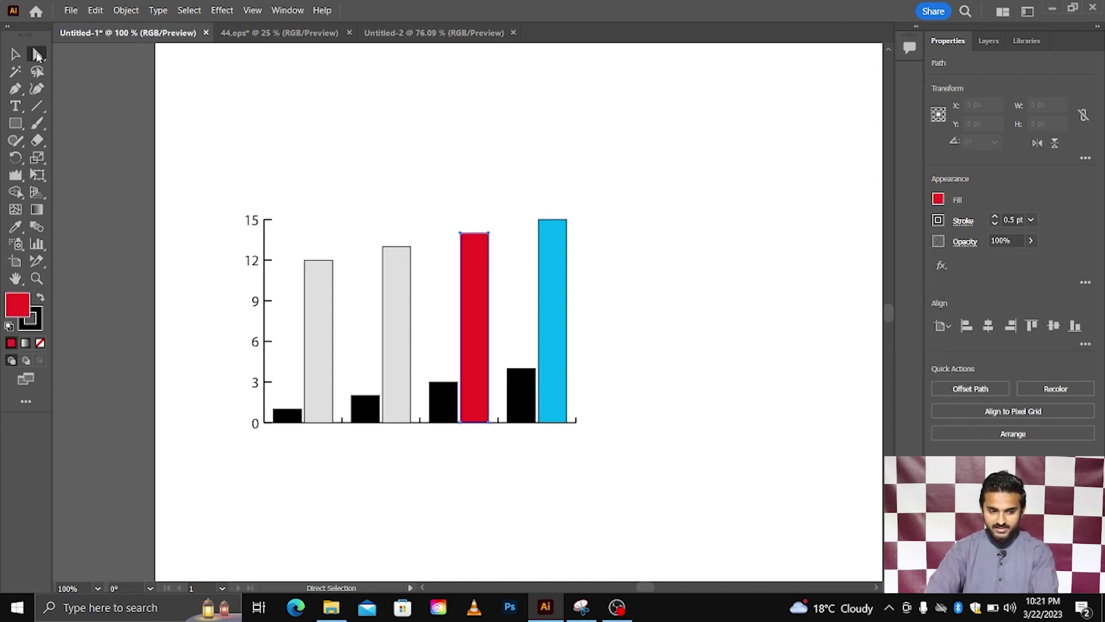
# Fill the second bar orange and the first navy, then delete the whole graph.
pyautogui.click(395, 260)
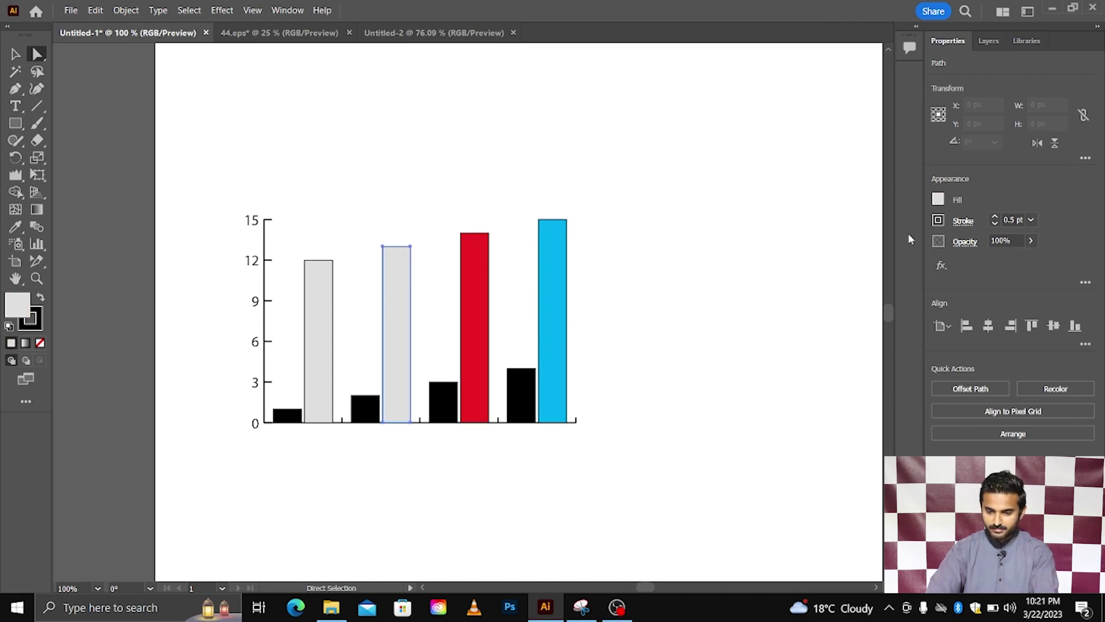
pyautogui.click(938, 198)
pyautogui.click(828, 225)
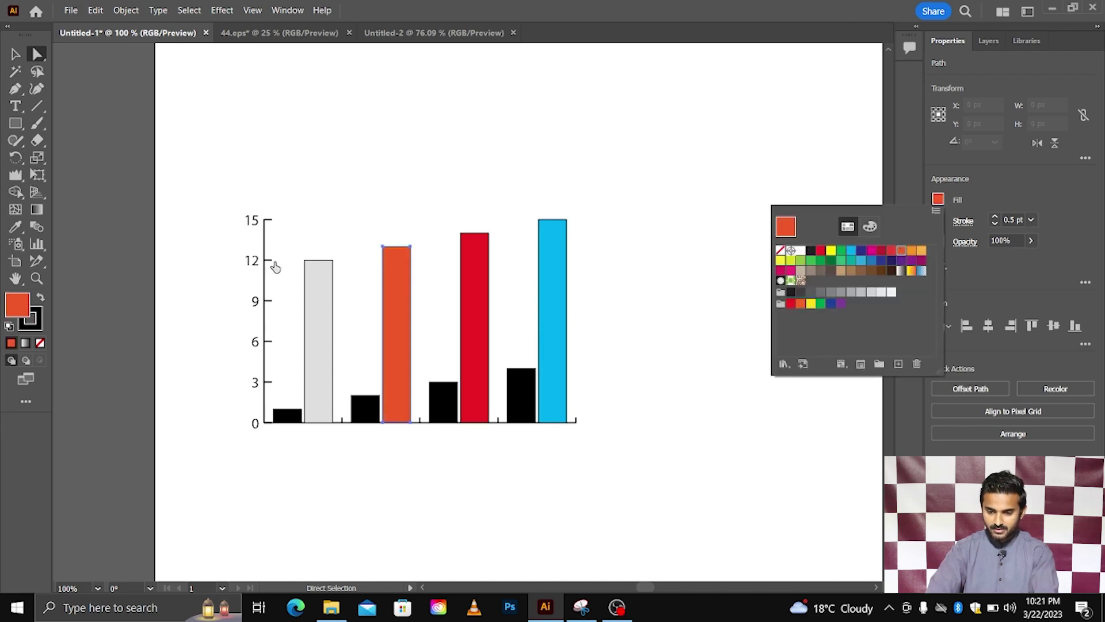
pyautogui.click(317, 280)
pyautogui.click(938, 199)
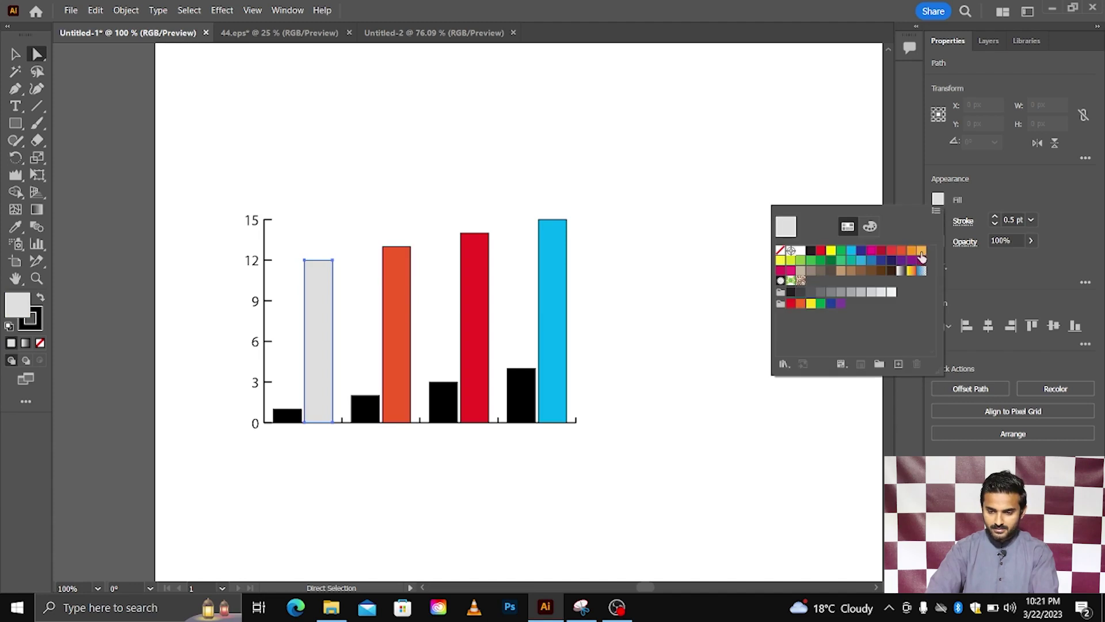
pyautogui.click(922, 251)
pyautogui.click(891, 260)
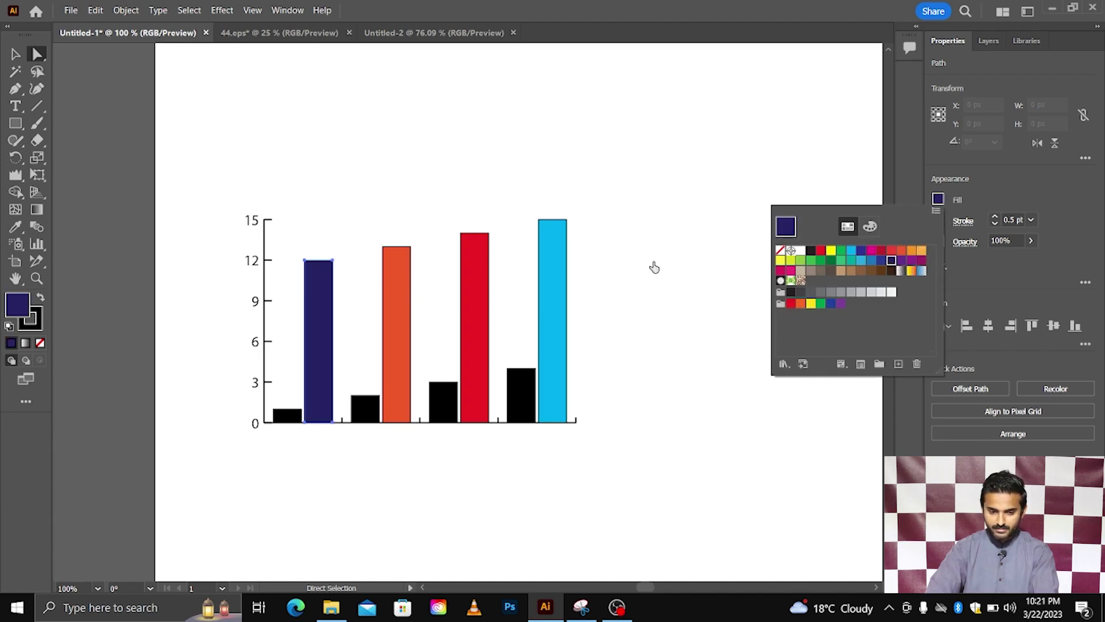
pyautogui.click(276, 172)
pyautogui.moveTo(230, 166); pyautogui.dragTo(648, 467)
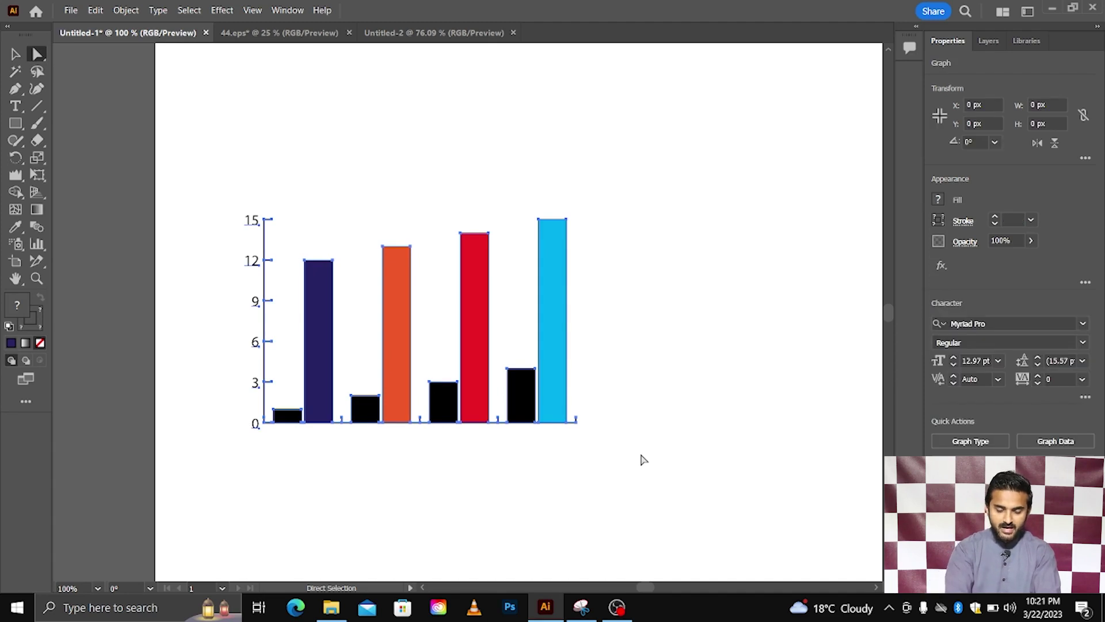
pyautogui.press('Delete')
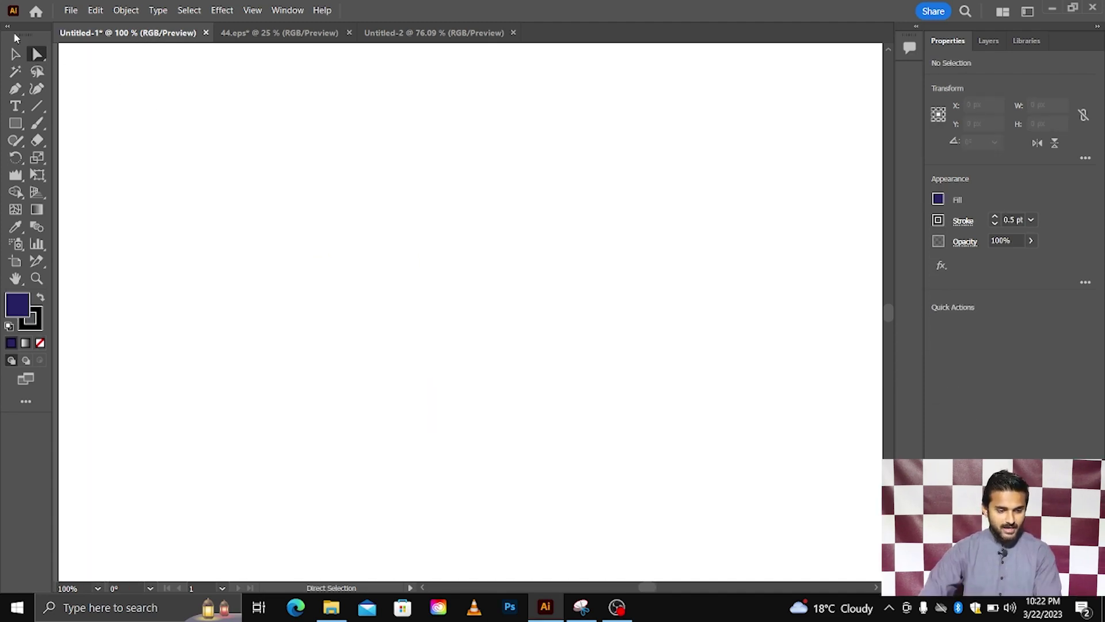
# Choose the Wrinkle tool from the warp reshaping tools group.
pyautogui.click(17, 176)
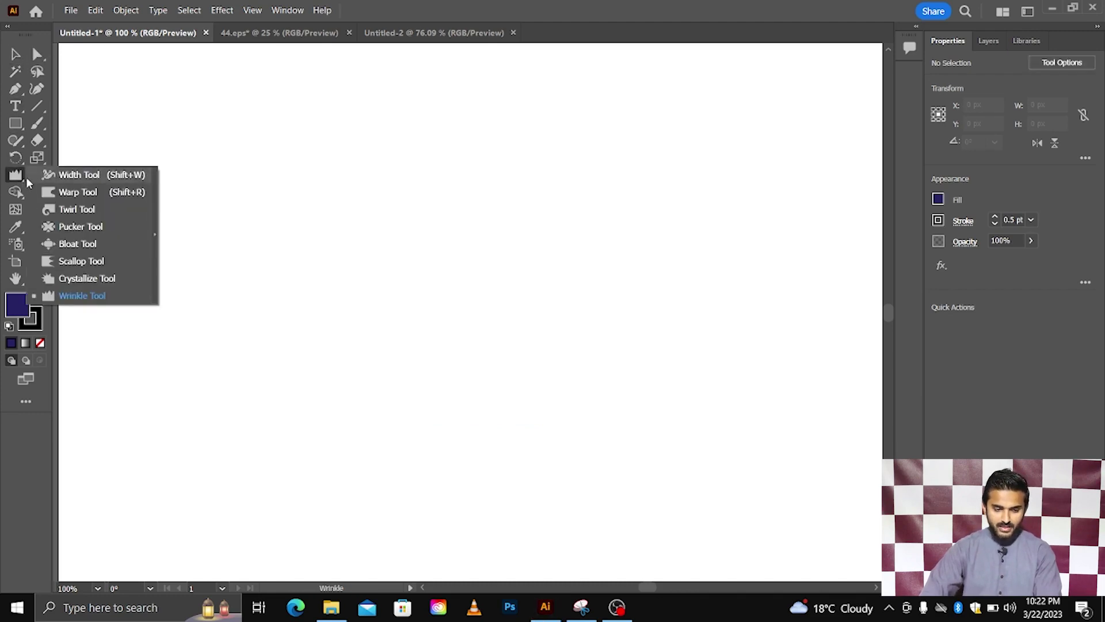
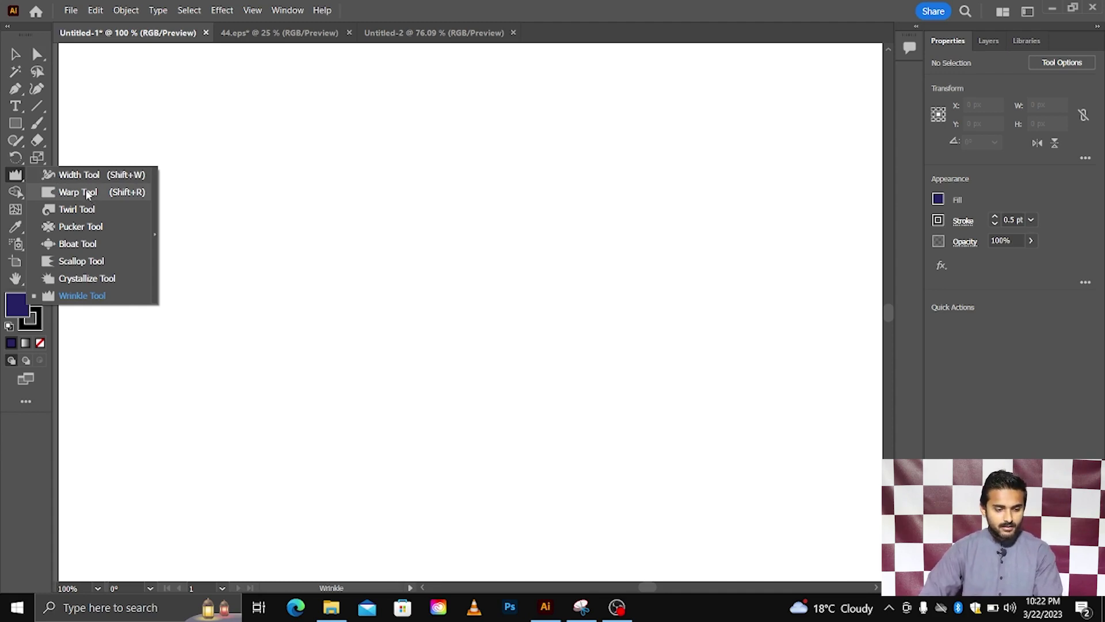
# Draw a 258 px dark-blue square on the blank artboard with the Rectangle tool.
pyautogui.click(15, 124)
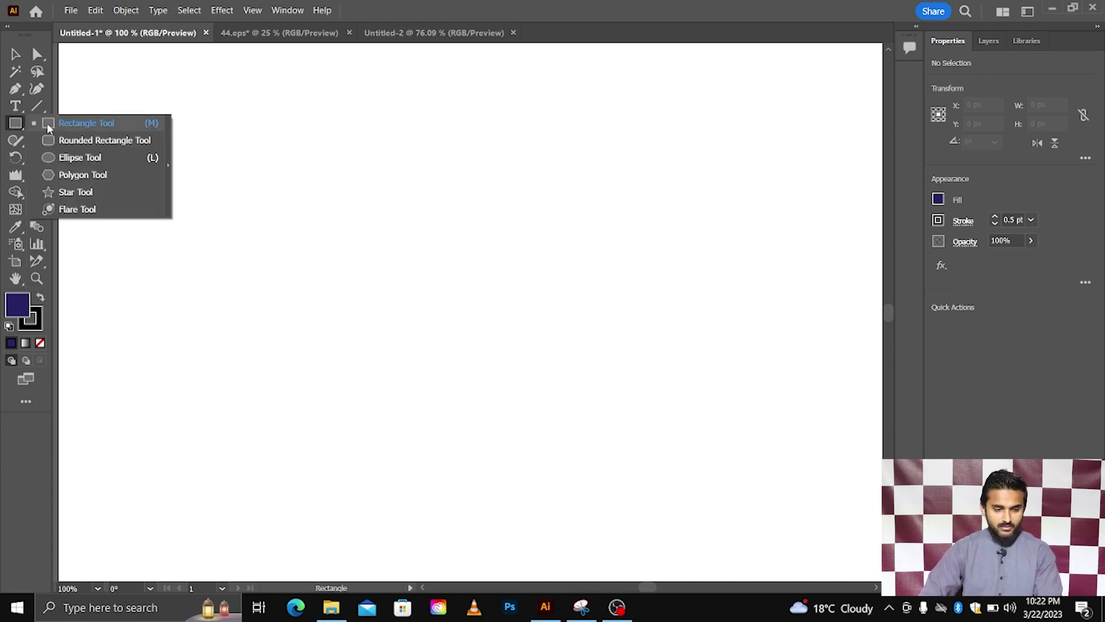
pyautogui.moveTo(16, 125); pyautogui.dragTo(47, 122)
pyautogui.moveTo(435, 286); pyautogui.dragTo(579, 385)
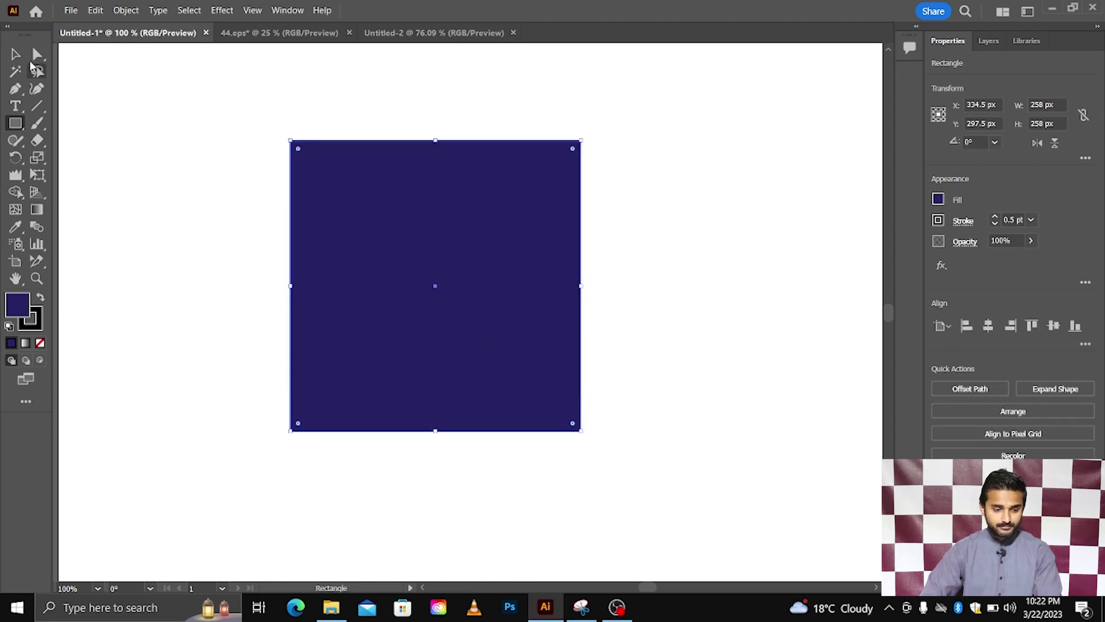
pyautogui.press('v')
# Bulge the square's top-edge stroke with the Width tool, then undo the bulge.
pyautogui.click(25, 180)
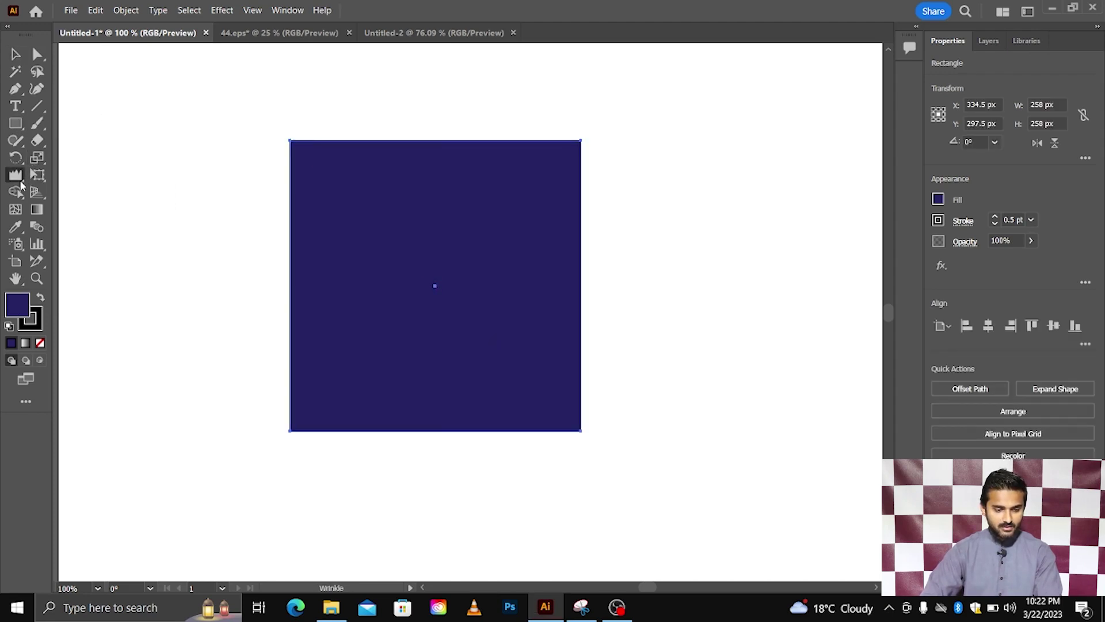
pyautogui.hotkey('shift', 'w')
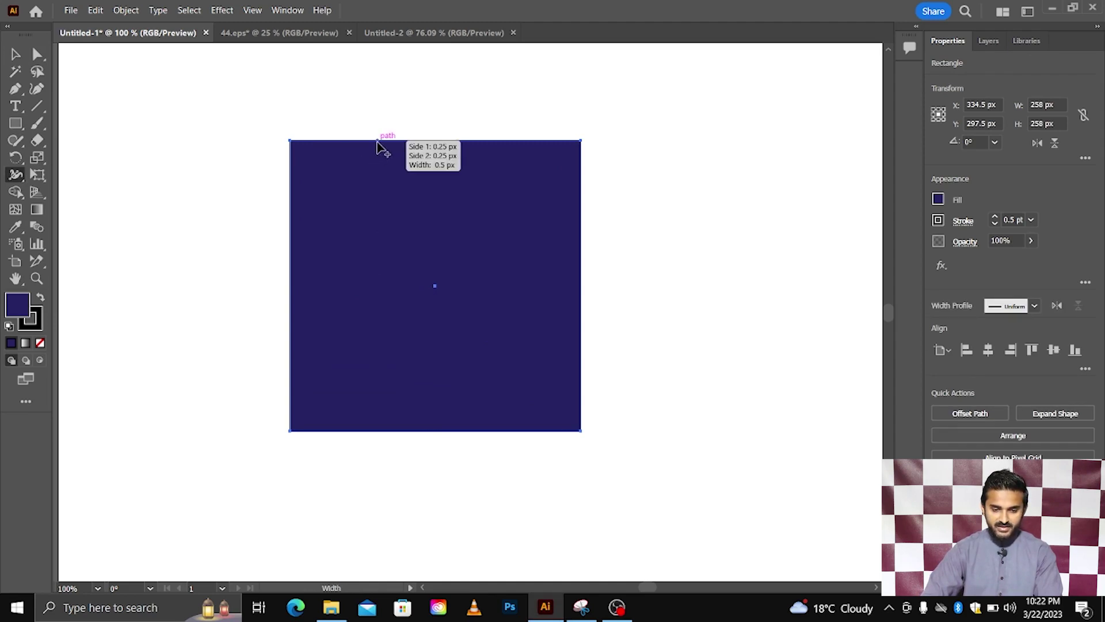
pyautogui.moveTo(377, 141); pyautogui.dragTo(379, 200)
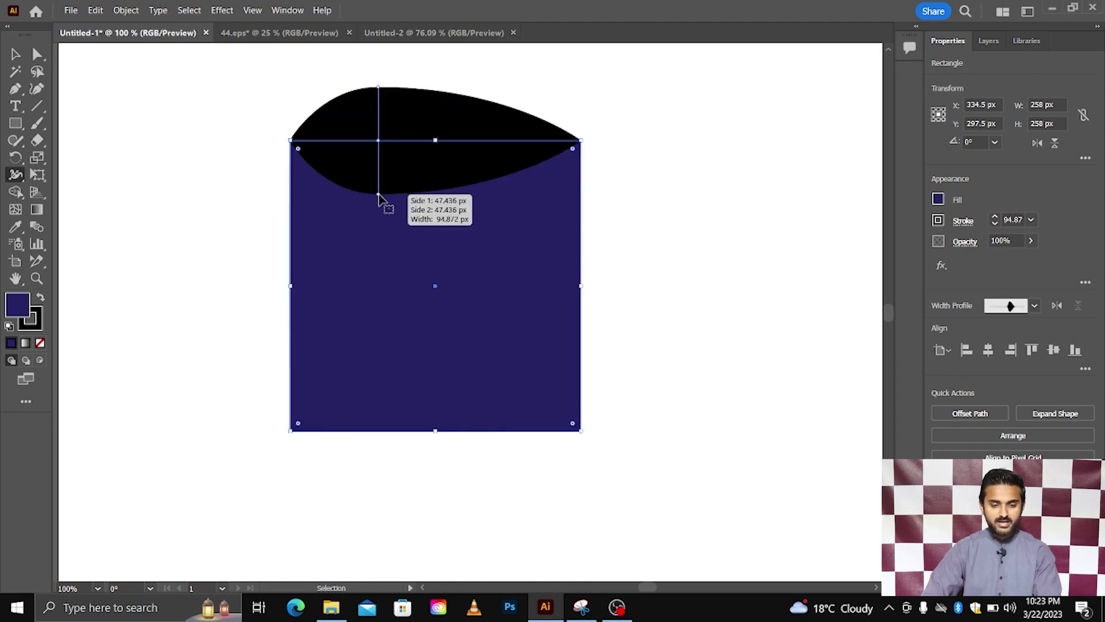
pyautogui.hotkey('ctrl', 'z')
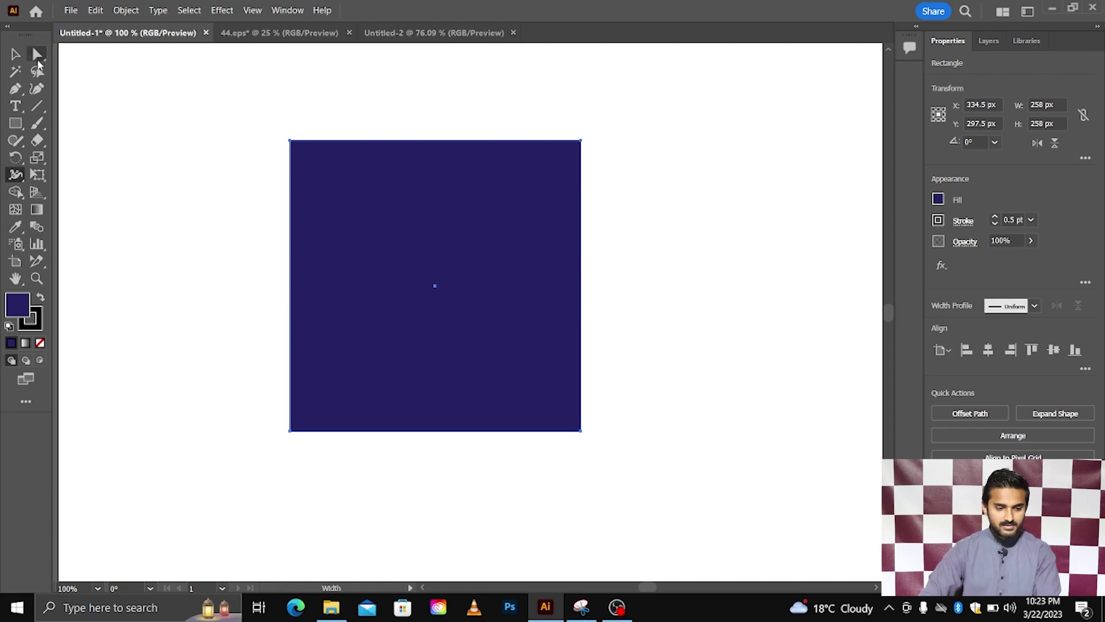
pyautogui.click(115, 91)
pyautogui.click(37, 106)
pyautogui.scroll(-3, 332, 242)
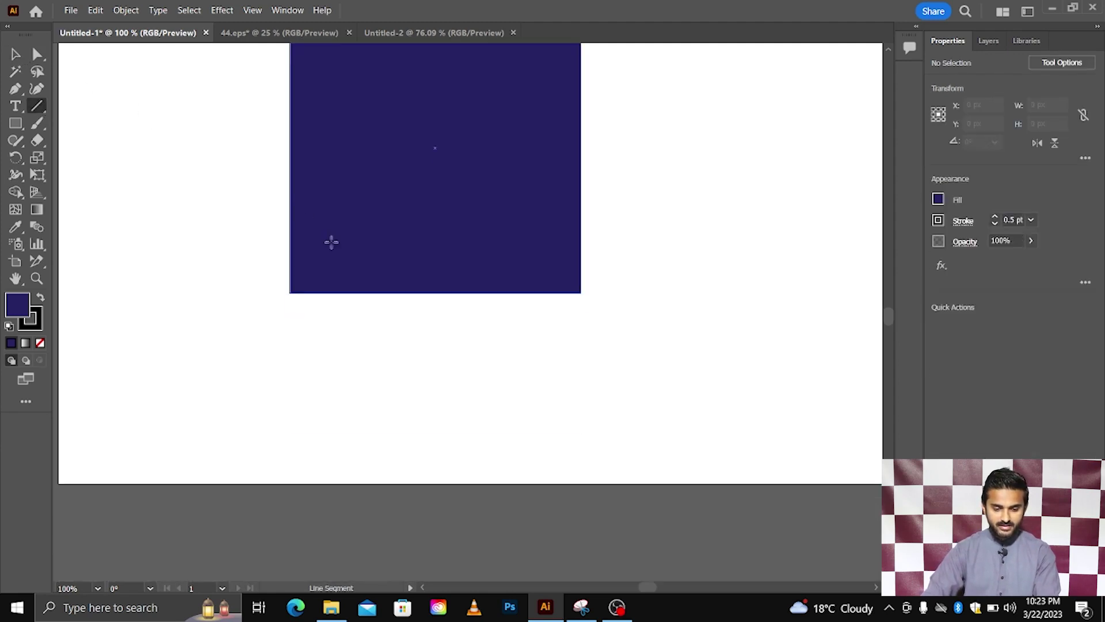
pyautogui.moveTo(382, 393); pyautogui.dragTo(631, 393)
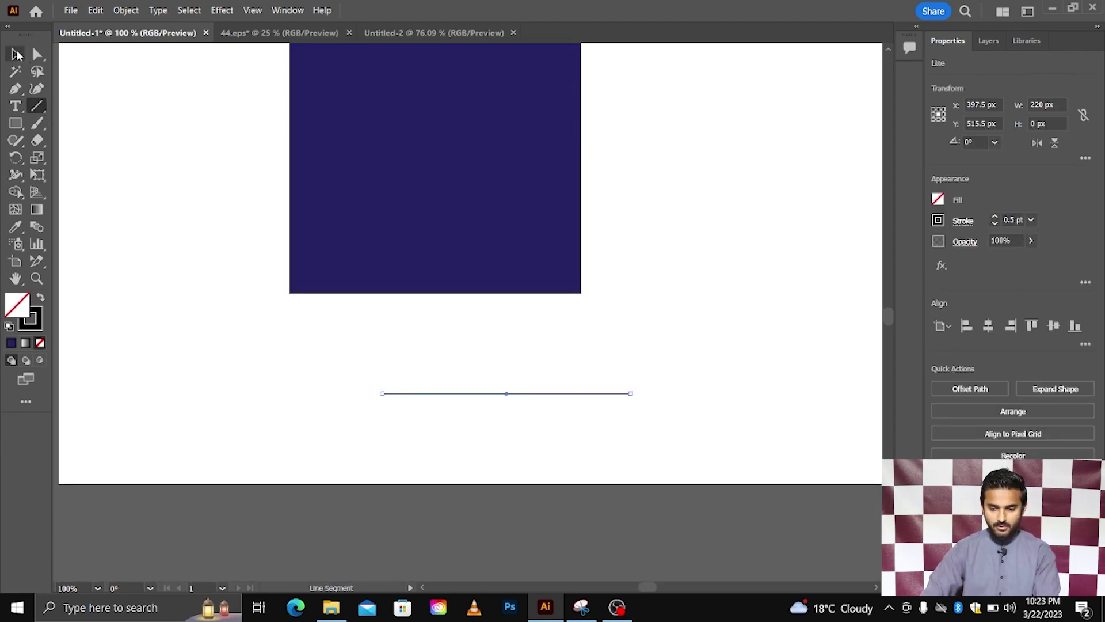
pyautogui.click(17, 55)
pyautogui.click(1031, 219)
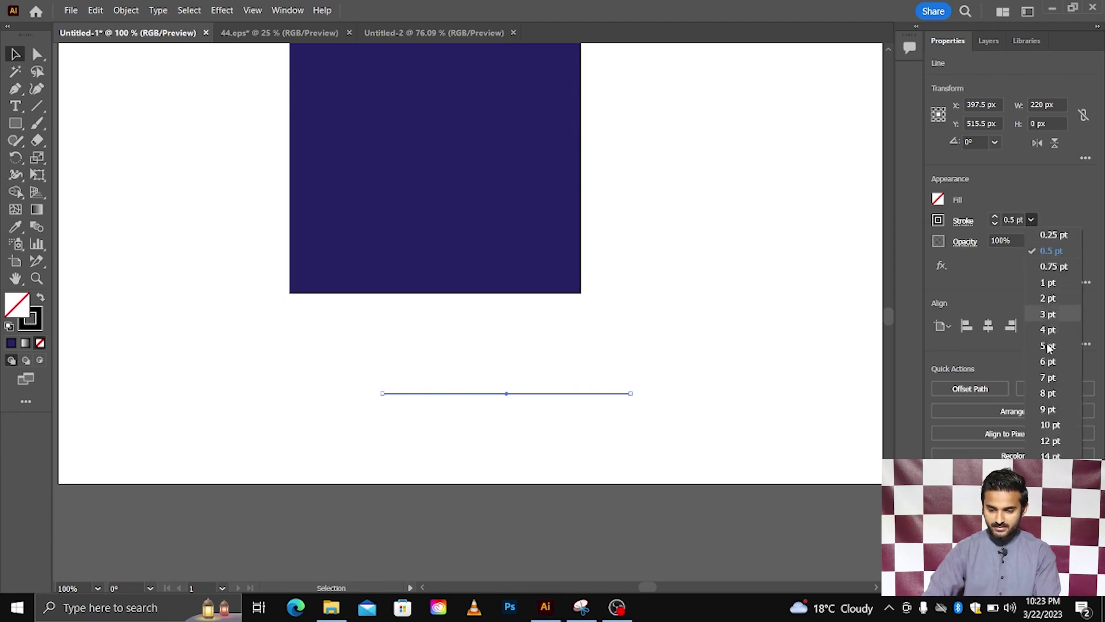
pyautogui.click(1050, 472)
pyautogui.scroll(3, 518, 412)
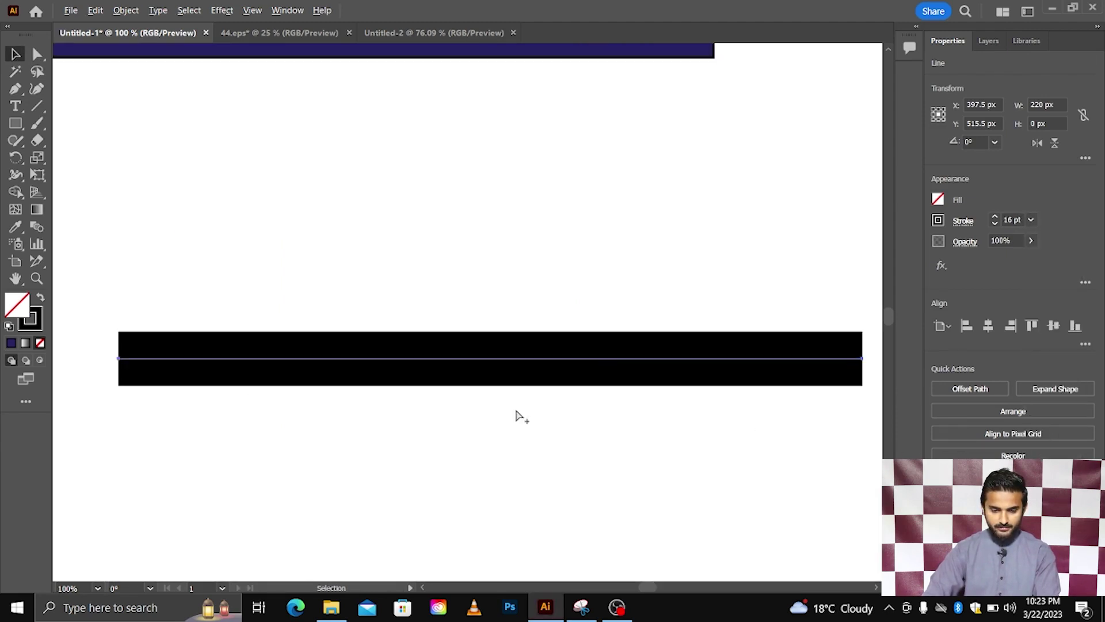
pyautogui.click(16, 174)
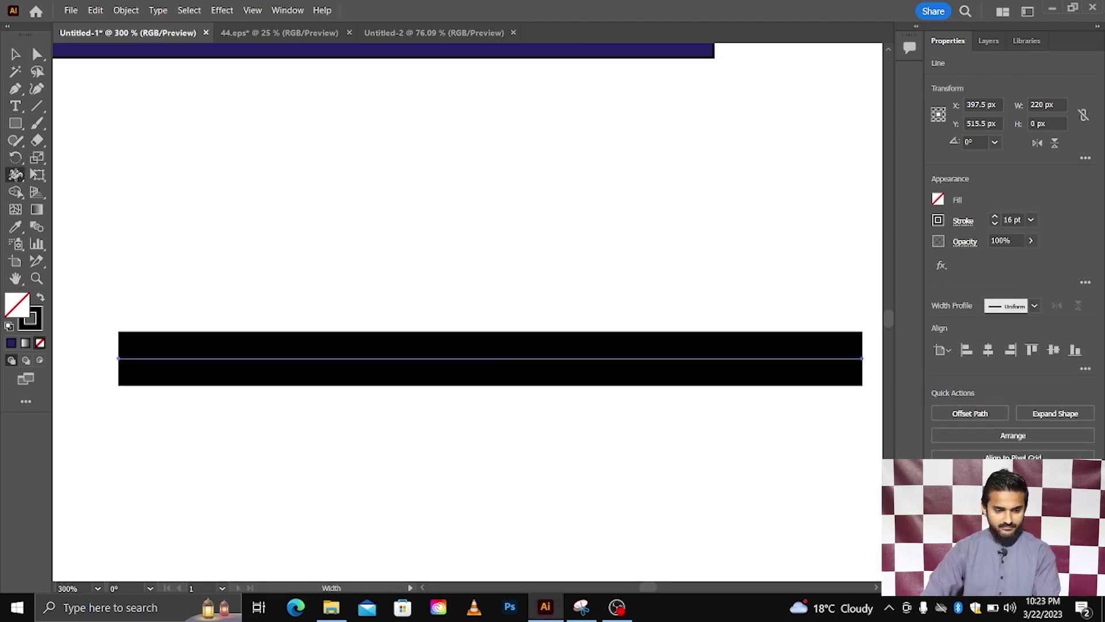
pyautogui.moveTo(16, 175); pyautogui.dragTo(98, 175)
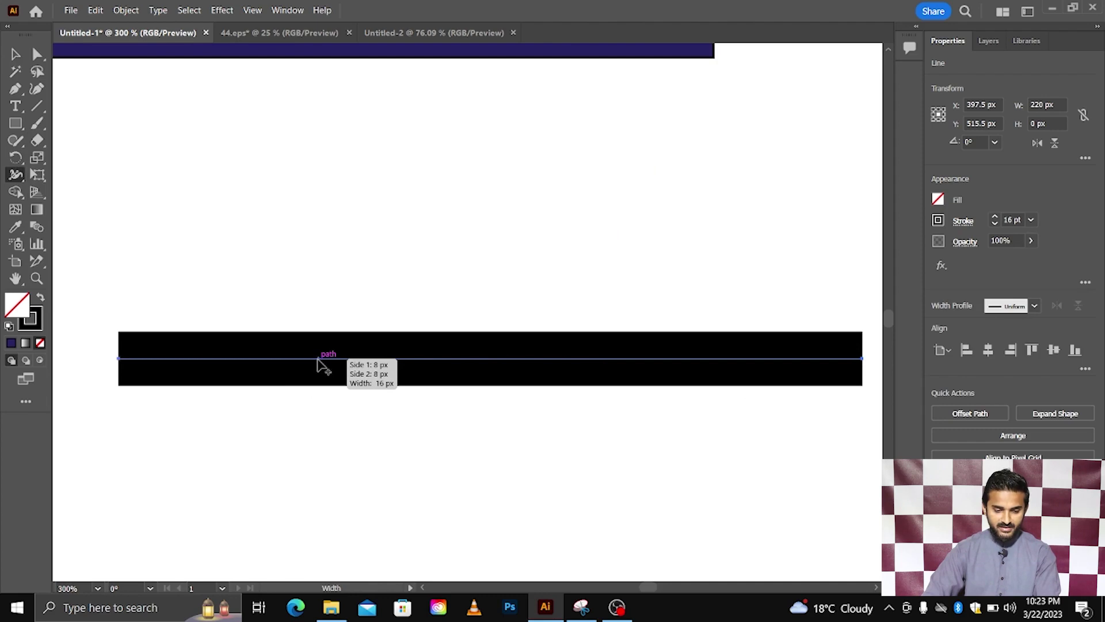
pyautogui.moveTo(317, 358); pyautogui.dragTo(318, 377)
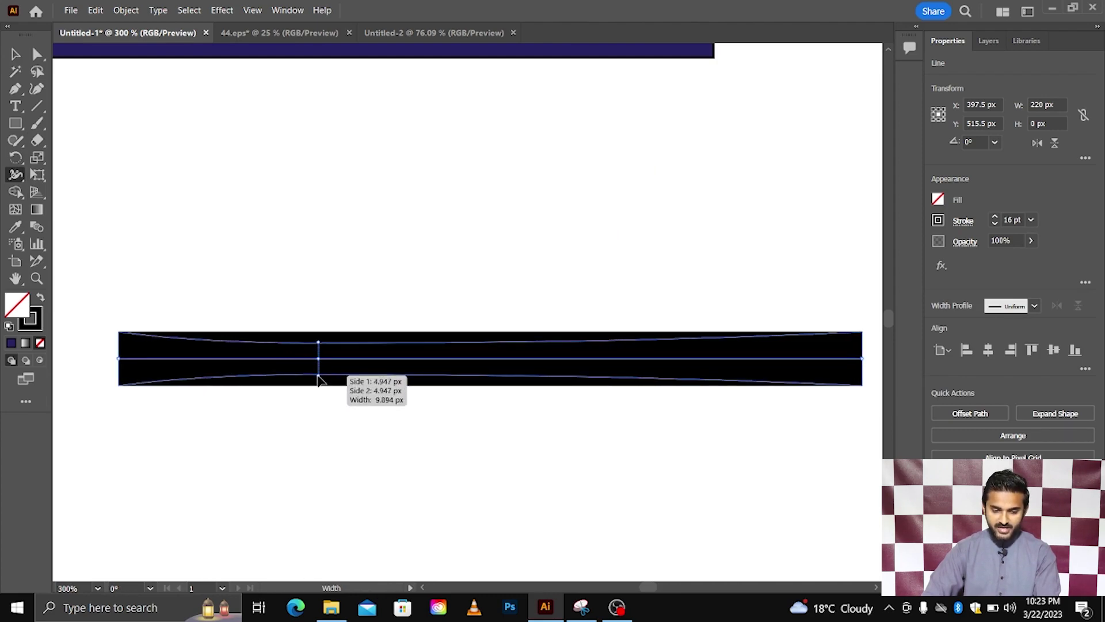
pyautogui.moveTo(319, 380); pyautogui.dragTo(328, 445)
pyautogui.moveTo(634, 358)
pyautogui.mouseDown()
pyautogui.moveTo(637, 385)
pyautogui.moveTo(639, 372)
pyautogui.mouseUp()
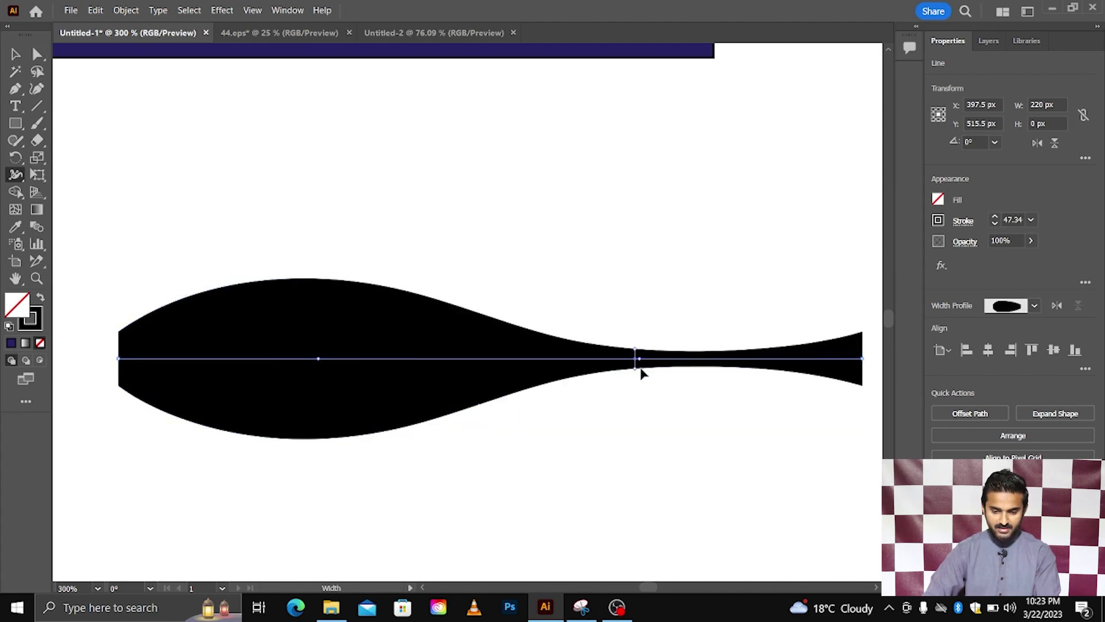
pyautogui.hscroll(1, 402, 345)
pyautogui.hscroll(2, 402, 345)
pyautogui.moveTo(360, 358); pyautogui.dragTo(364, 408)
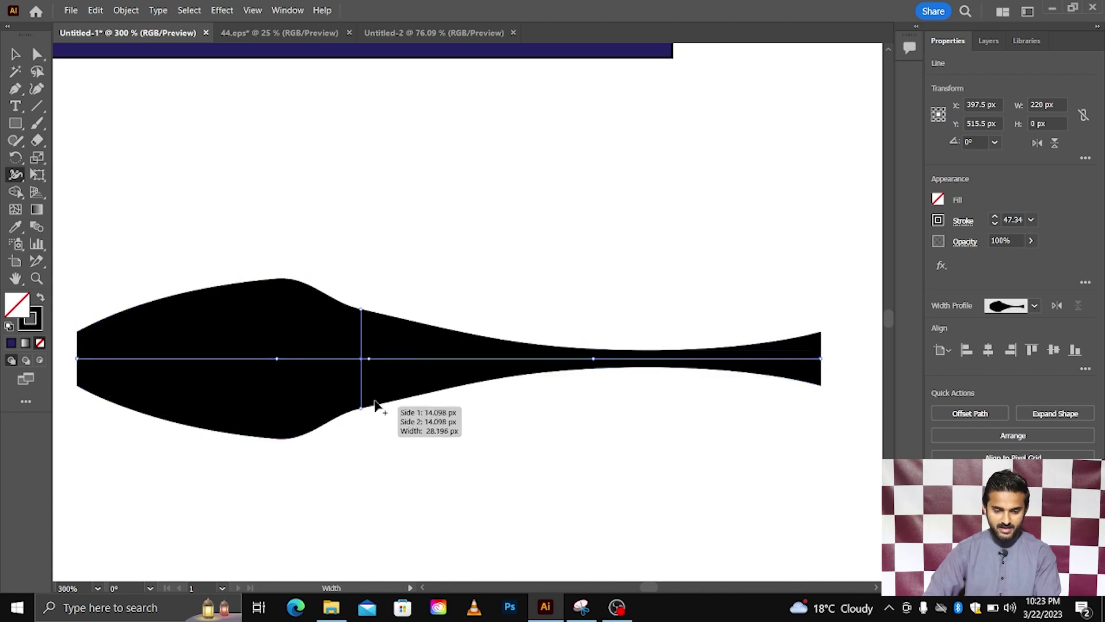
pyautogui.scroll(-3, 474, 372)
pyautogui.scroll(3, 391, 377)
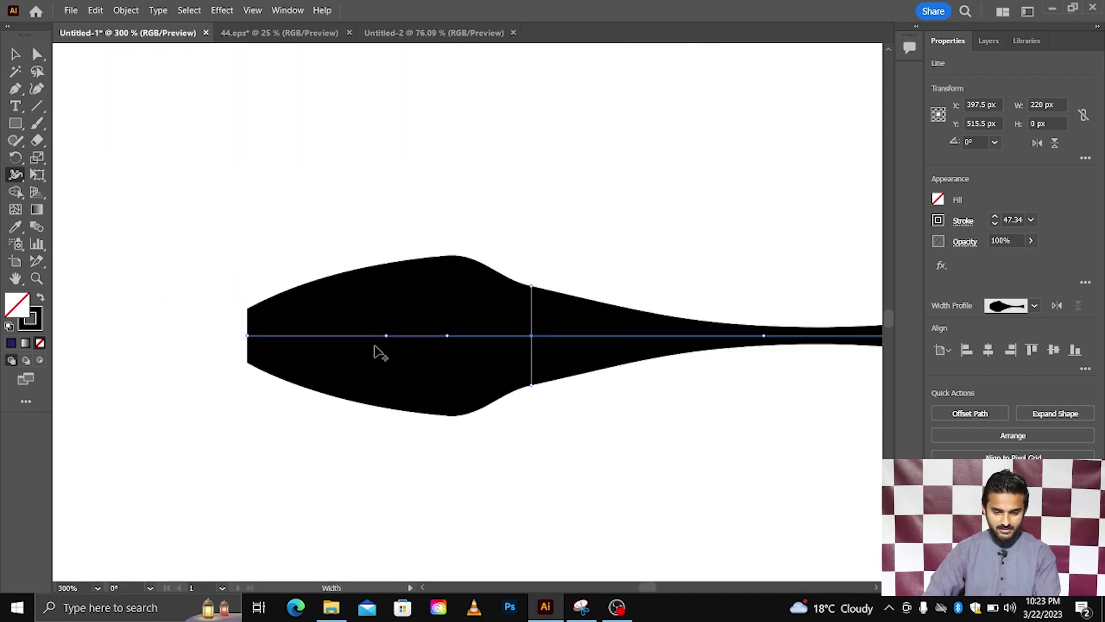
pyautogui.moveTo(369, 344); pyautogui.dragTo(360, 354)
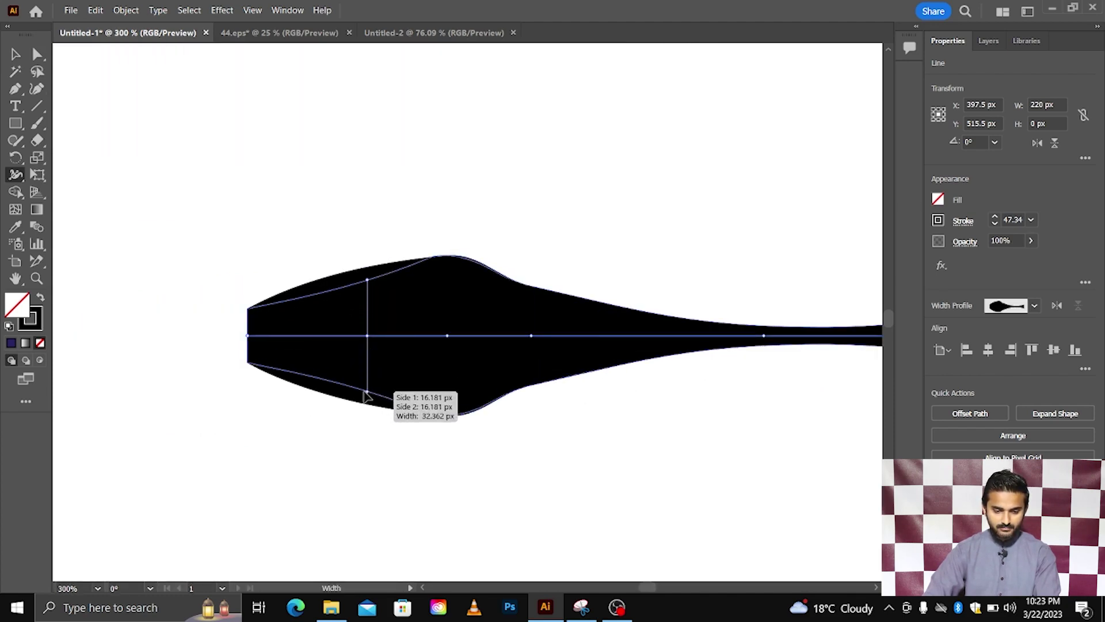
pyautogui.scroll(-3, 360, 354)
pyautogui.press('v')
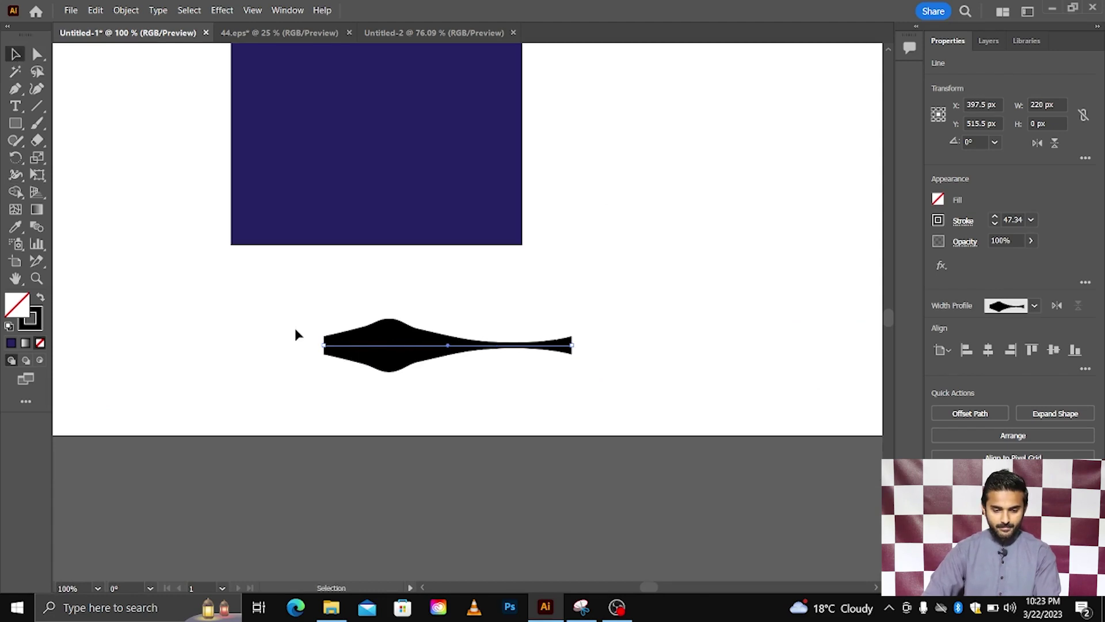
pyautogui.moveTo(294, 329); pyautogui.dragTo(547, 394)
pyautogui.press('Delete')
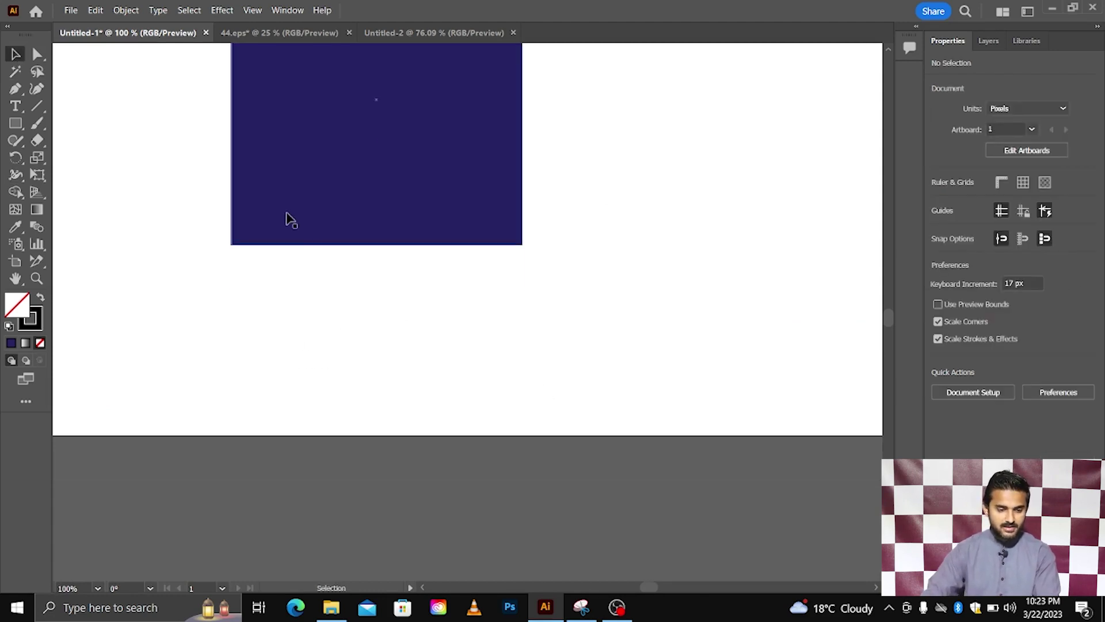
pyautogui.scroll(1, 173, 207)
pyautogui.click(23, 180)
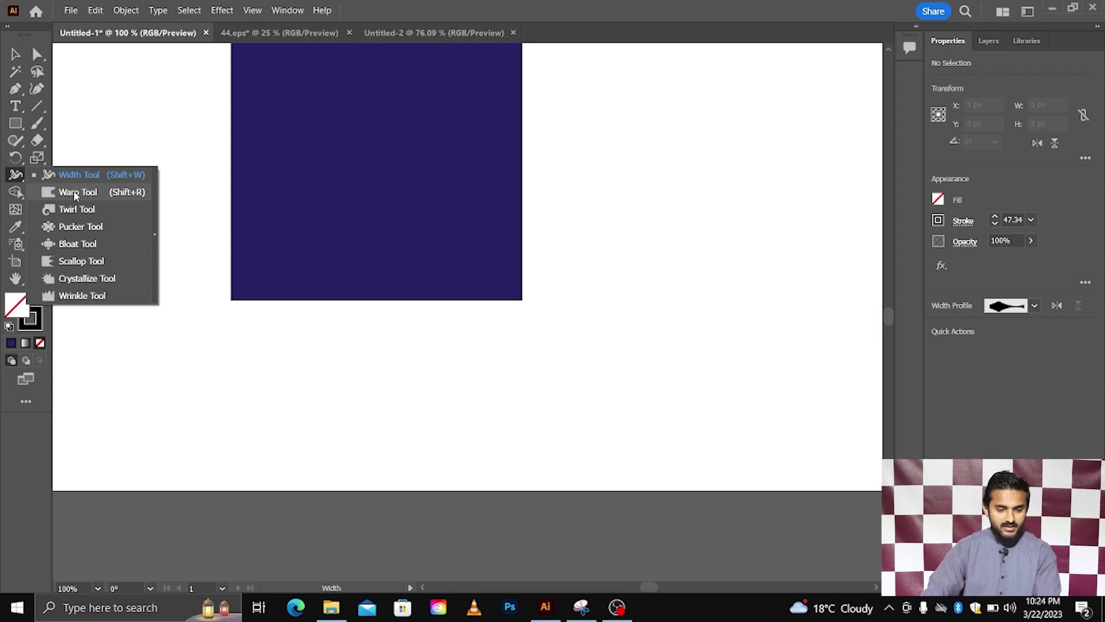
pyautogui.click(76, 194)
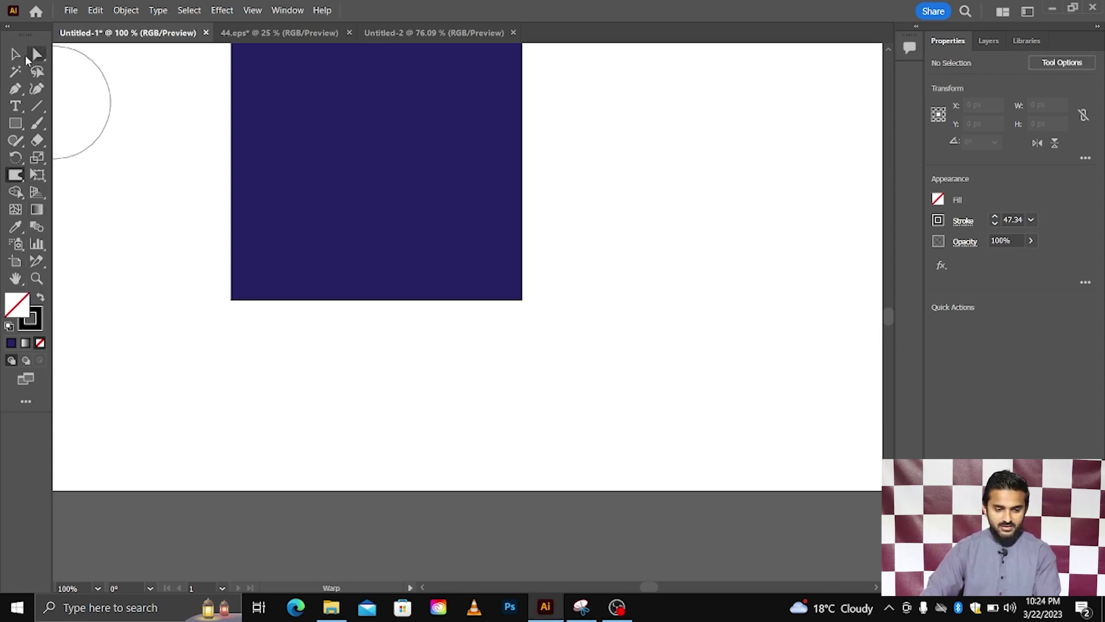
pyautogui.click(26, 58)
pyautogui.scroll(-2, 492, 322)
pyautogui.click(413, 236)
pyautogui.scroll(1, 414, 237)
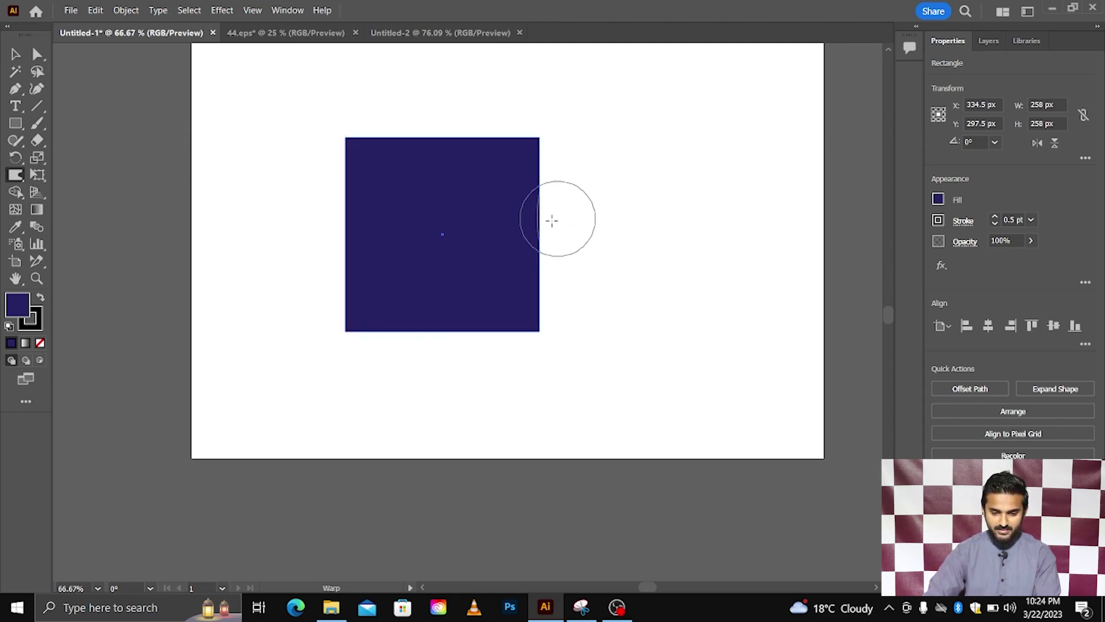
pyautogui.moveTo(494, 228); pyautogui.dragTo(481, 226)
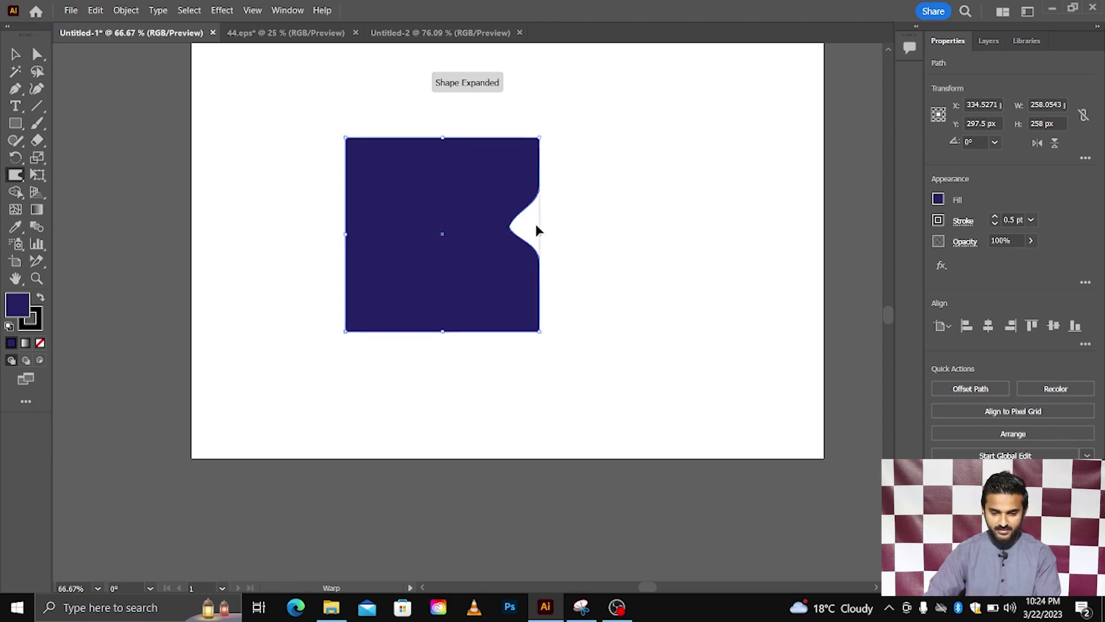
pyautogui.scroll(3, 535, 228)
pyautogui.scroll(-2, 577, 290)
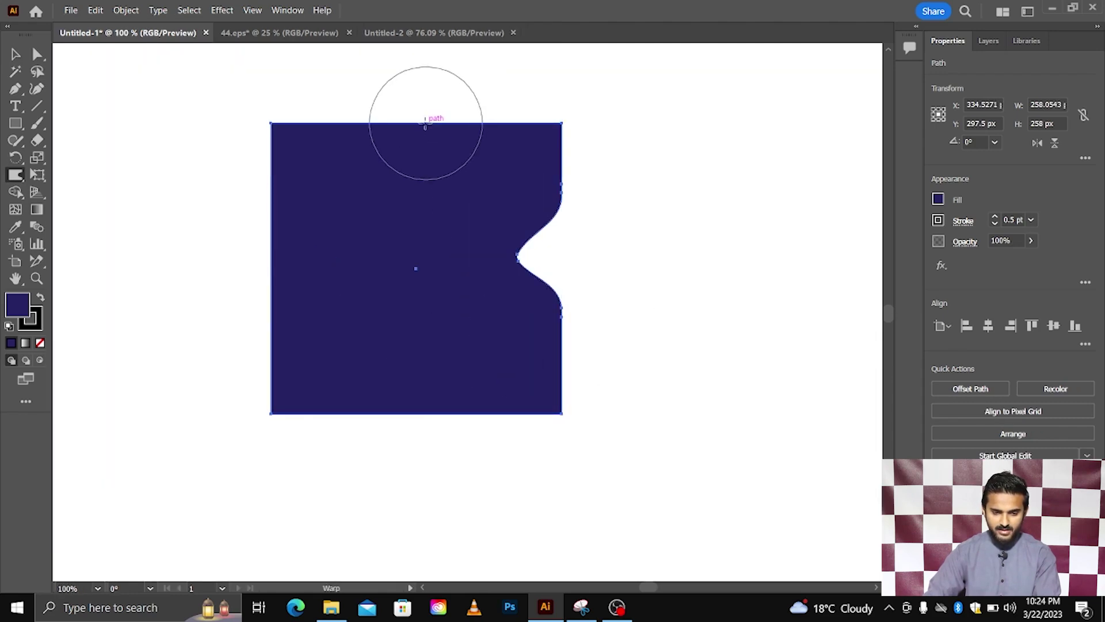
pyautogui.moveTo(419, 129); pyautogui.dragTo(420, 192)
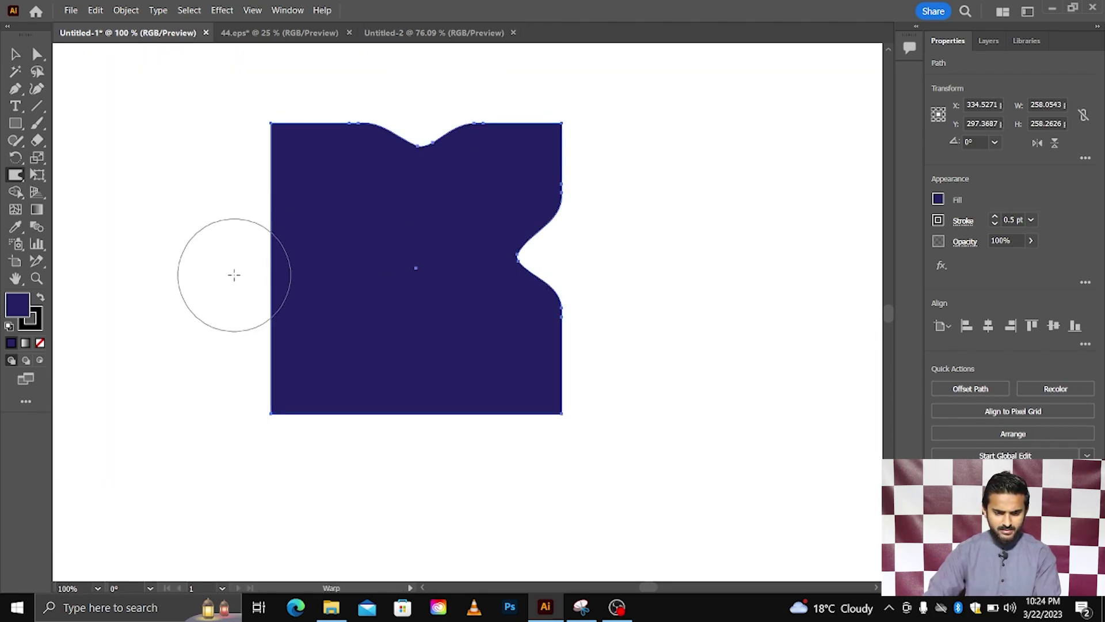
pyautogui.moveTo(344, 278); pyautogui.dragTo(346, 277)
pyautogui.moveTo(417, 445); pyautogui.dragTo(421, 336)
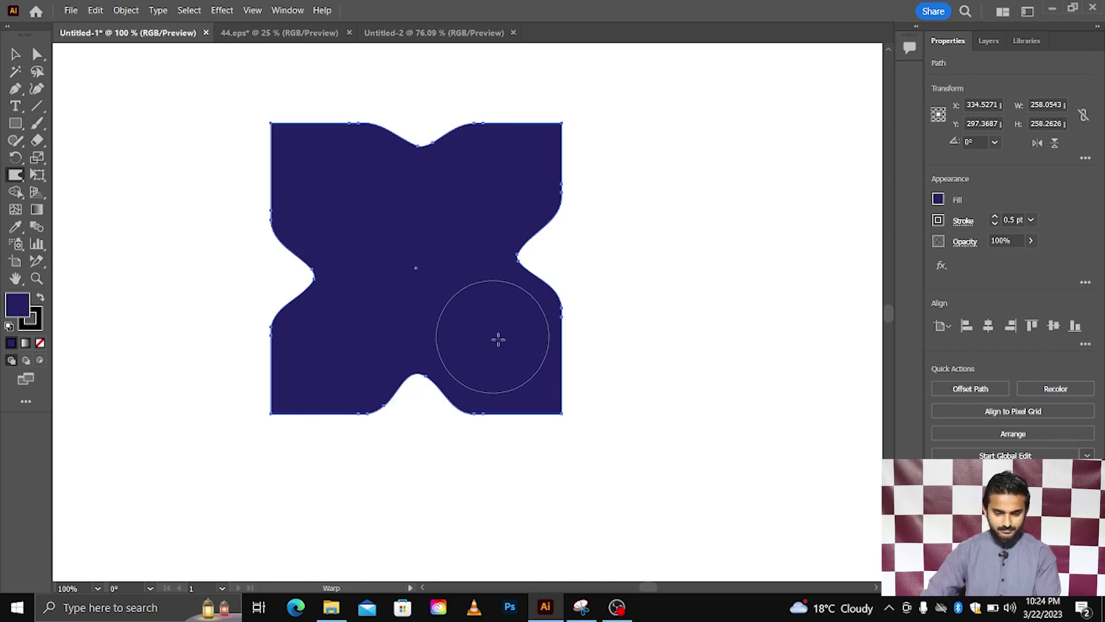
pyautogui.press('ctrl')
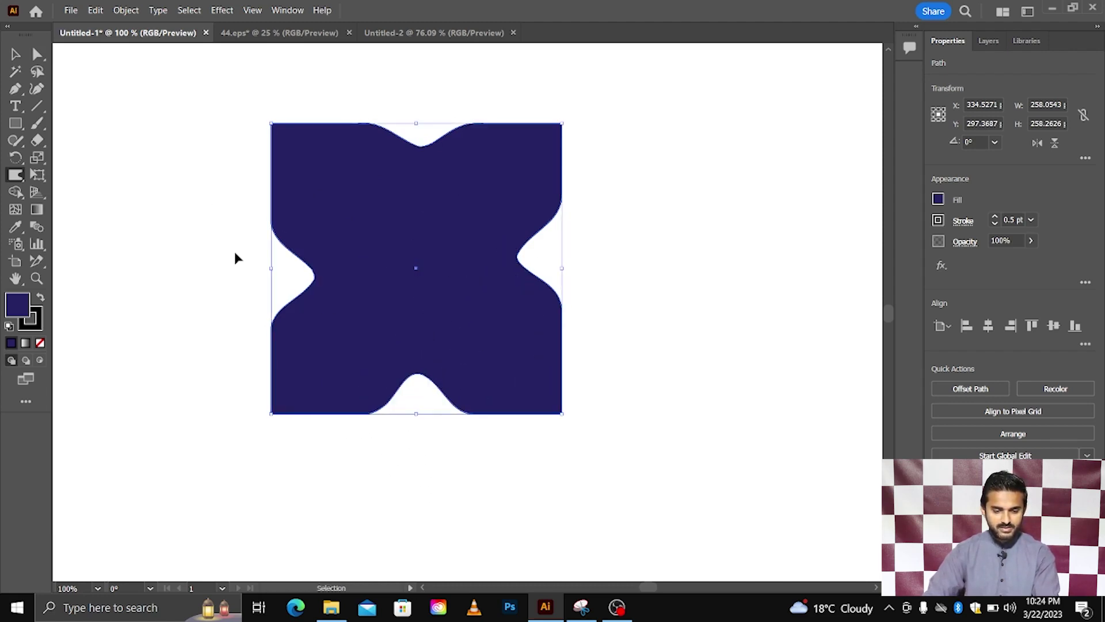
pyautogui.hotkey('ctrl', 'z')
pyautogui.hotkey('ctrl', 'z')
pyautogui.hotkey('ctrl', 'z')
pyautogui.hotkey('ctrl', 'z')
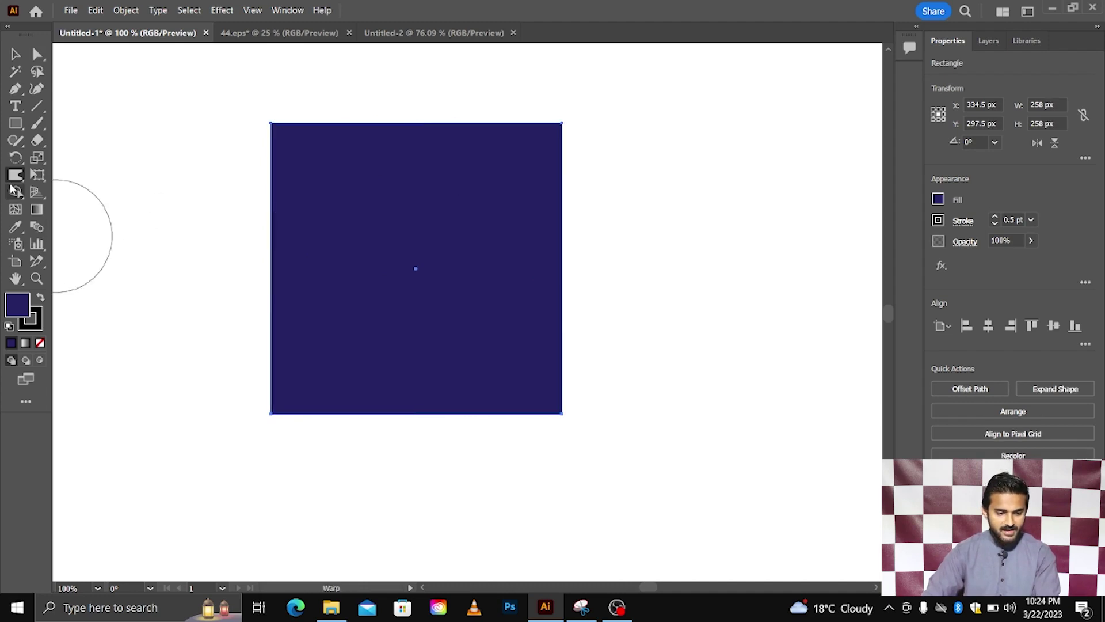
pyautogui.click(14, 183)
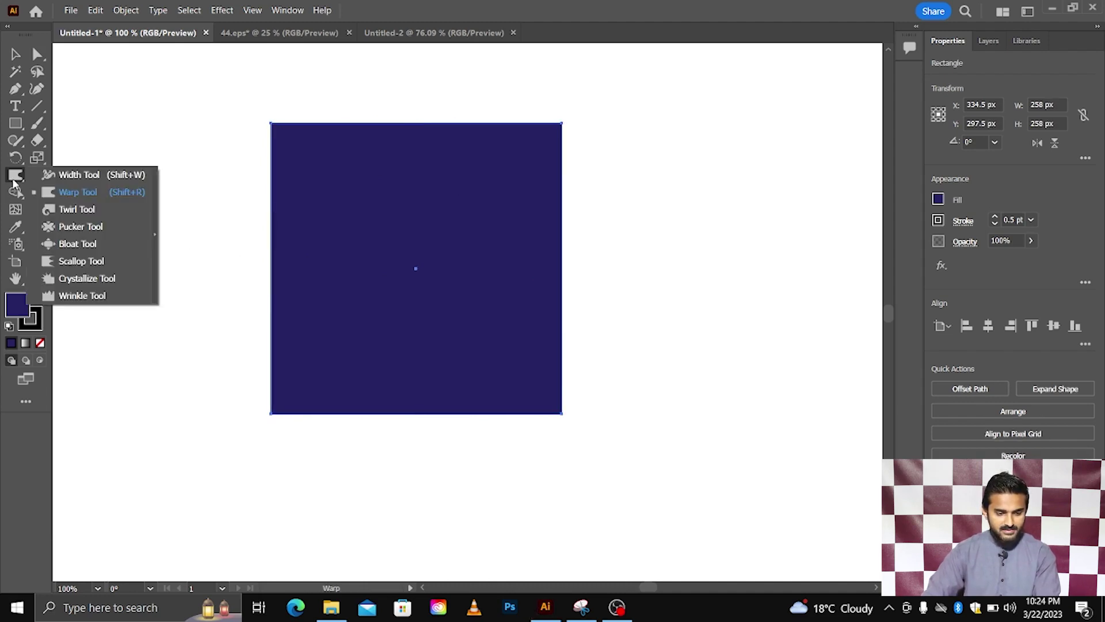
pyautogui.click(63, 211)
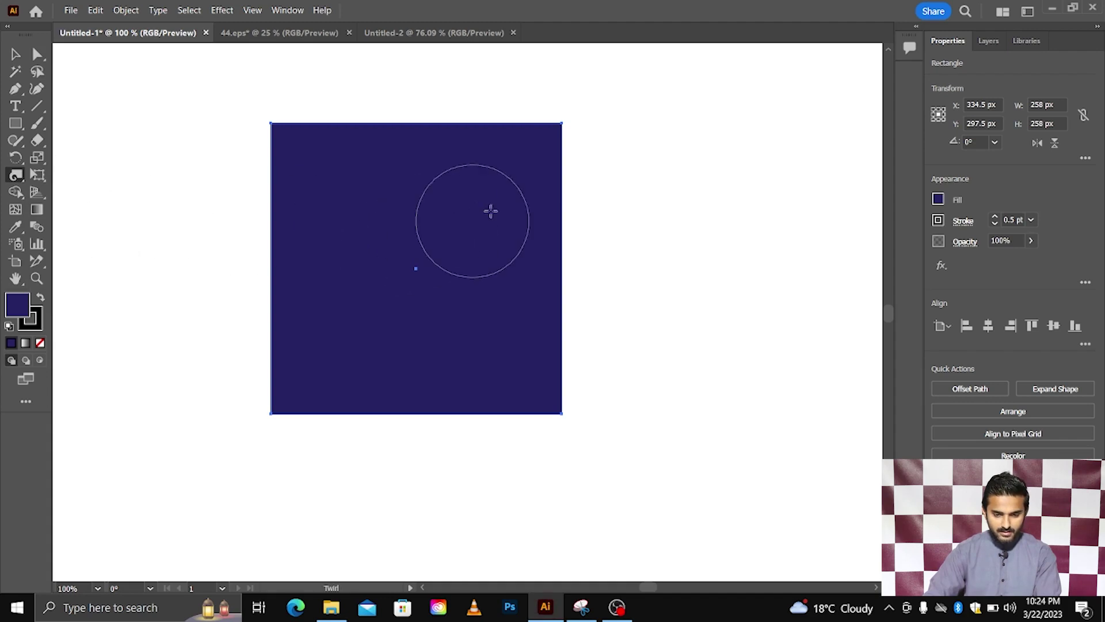
pyautogui.moveTo(570, 153); pyautogui.dragTo(528, 143)
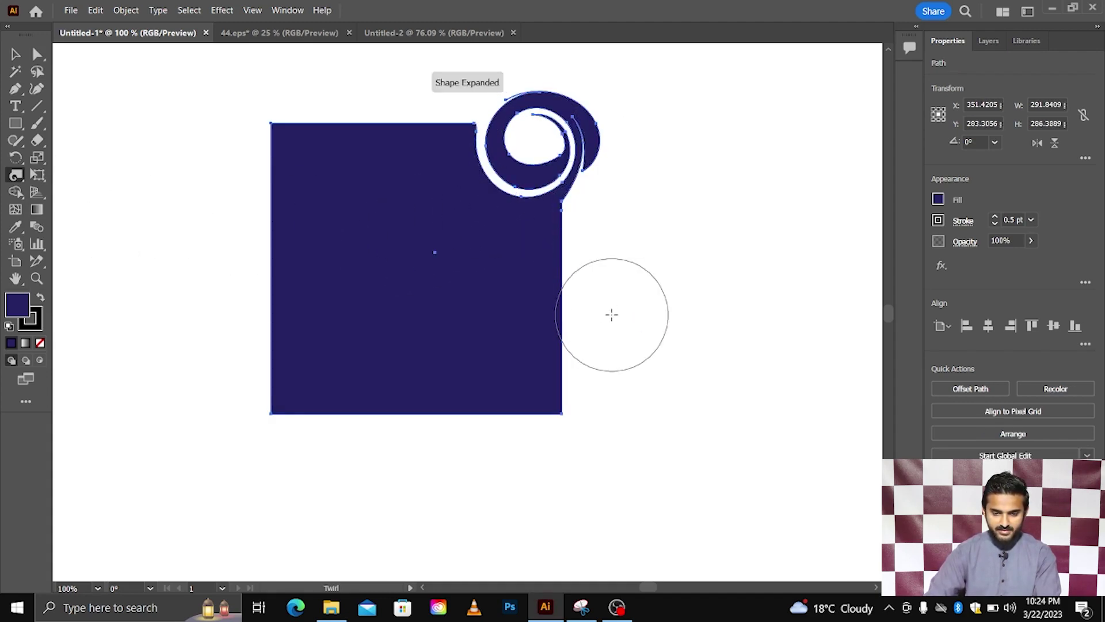
pyautogui.moveTo(592, 421)
pyautogui.mouseDown()
pyautogui.moveTo(546, 463)
pyautogui.moveTo(616, 455)
pyautogui.mouseUp()
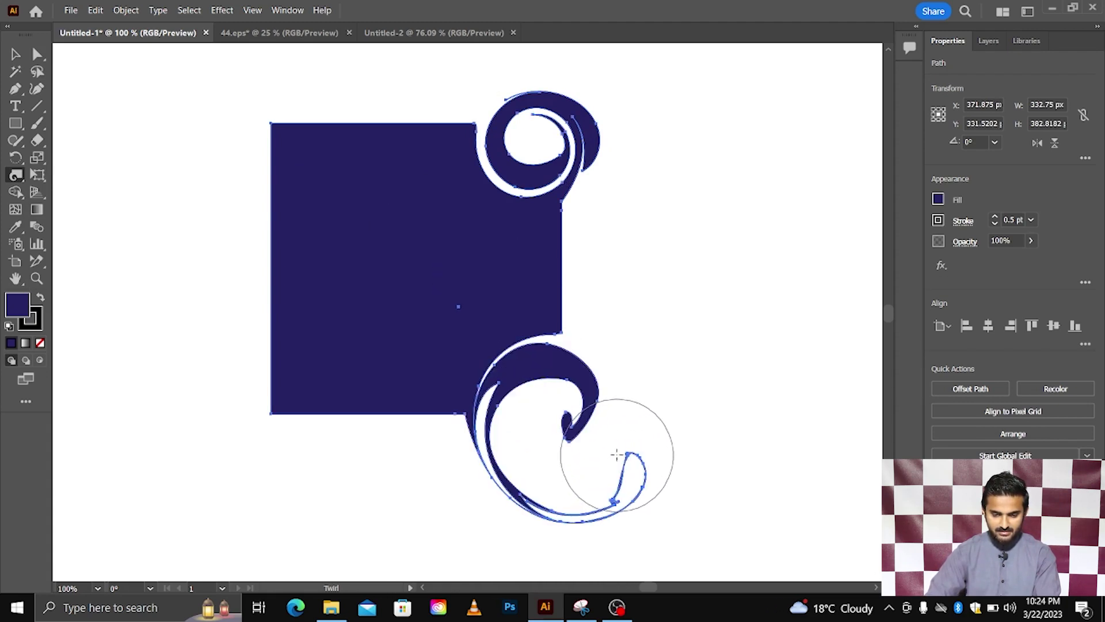
pyautogui.moveTo(281, 133)
pyautogui.mouseDown()
pyautogui.moveTo(302, 201)
pyautogui.moveTo(293, 149)
pyautogui.mouseUp()
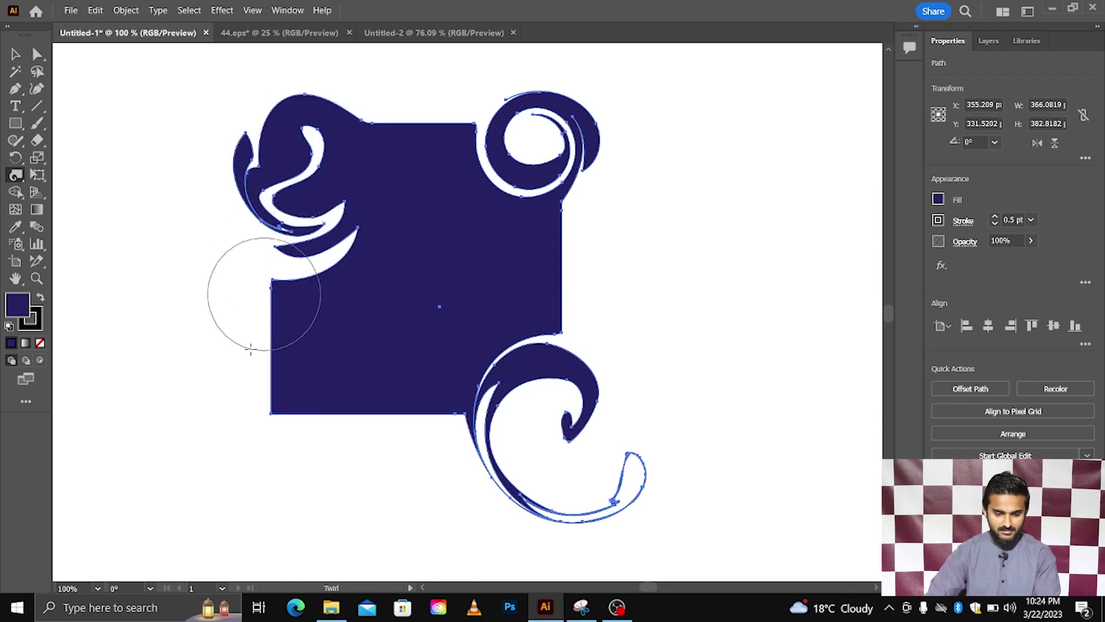
pyautogui.moveTo(267, 399)
pyautogui.mouseDown()
pyautogui.moveTo(275, 354)
pyautogui.moveTo(202, 427)
pyautogui.mouseUp()
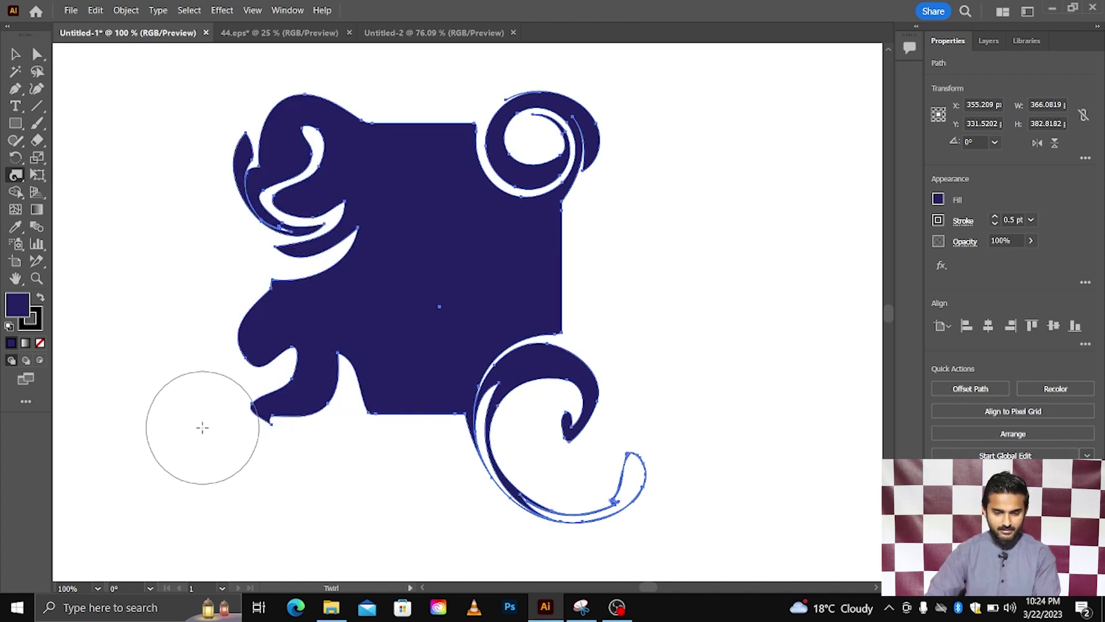
pyautogui.hotkey('ctrl', 'z')
pyautogui.hotkey('ctrl', 'z')
pyautogui.hotkey('ctrl', 'z')
pyautogui.hotkey('ctrl', 'z')
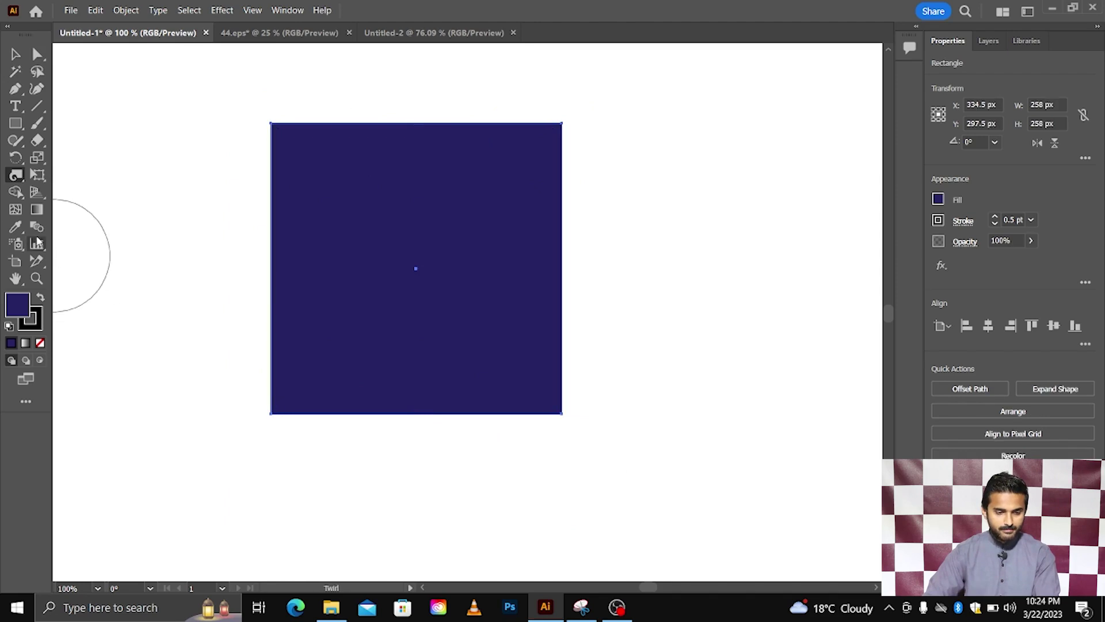
# Pucker the dark-blue square's right and bottom-left edges inward with the Pucker tool.
pyautogui.rightClick(18, 179)
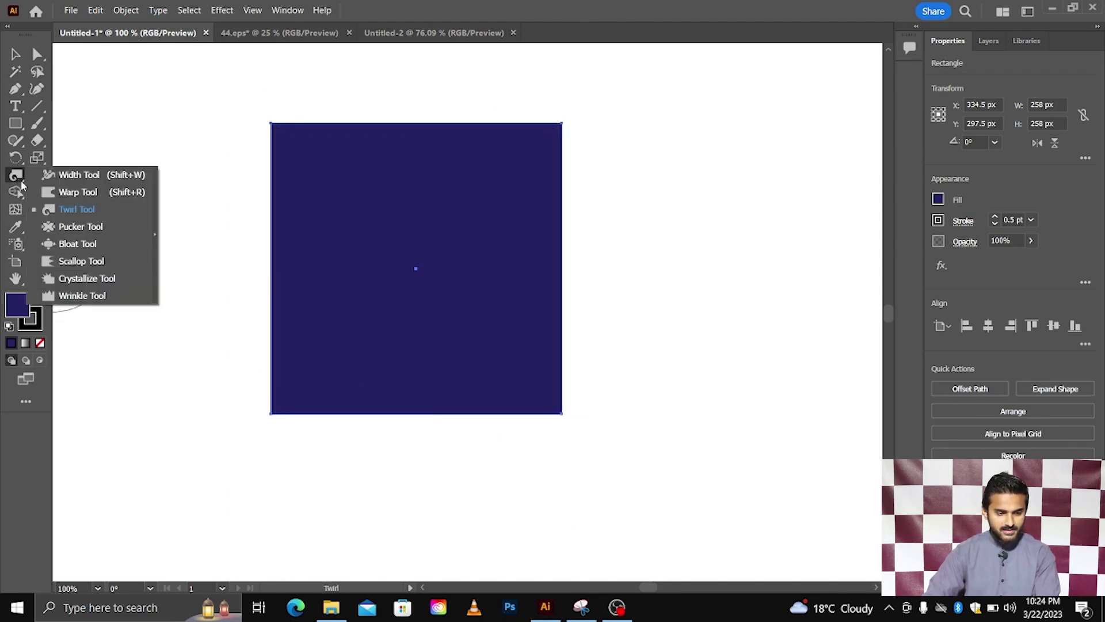
pyautogui.click(65, 231)
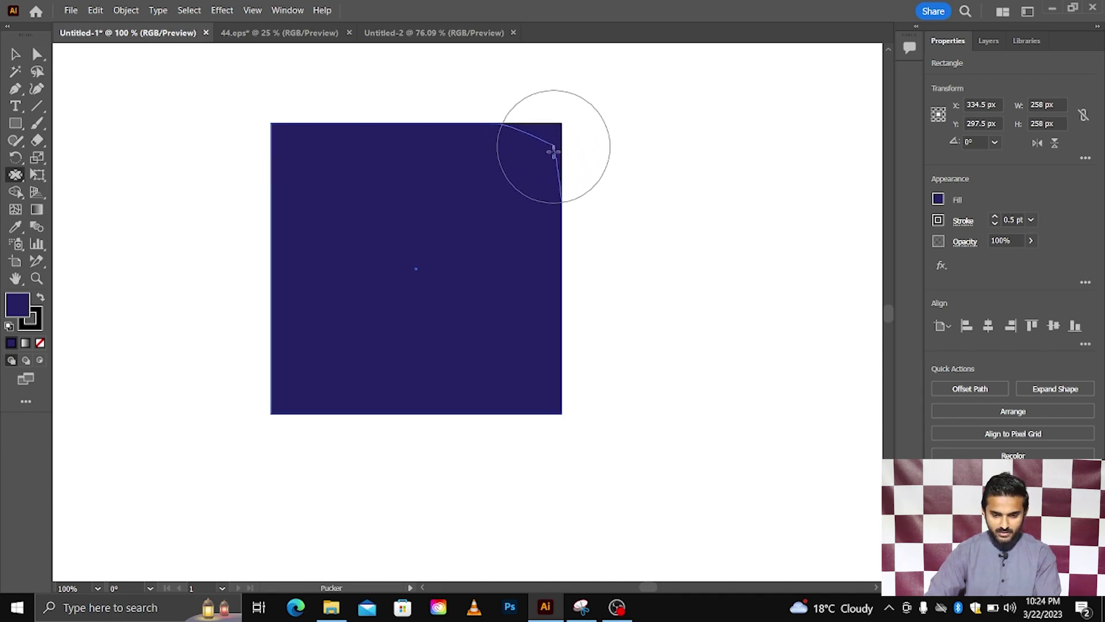
pyautogui.moveTo(530, 180); pyautogui.dragTo(469, 275)
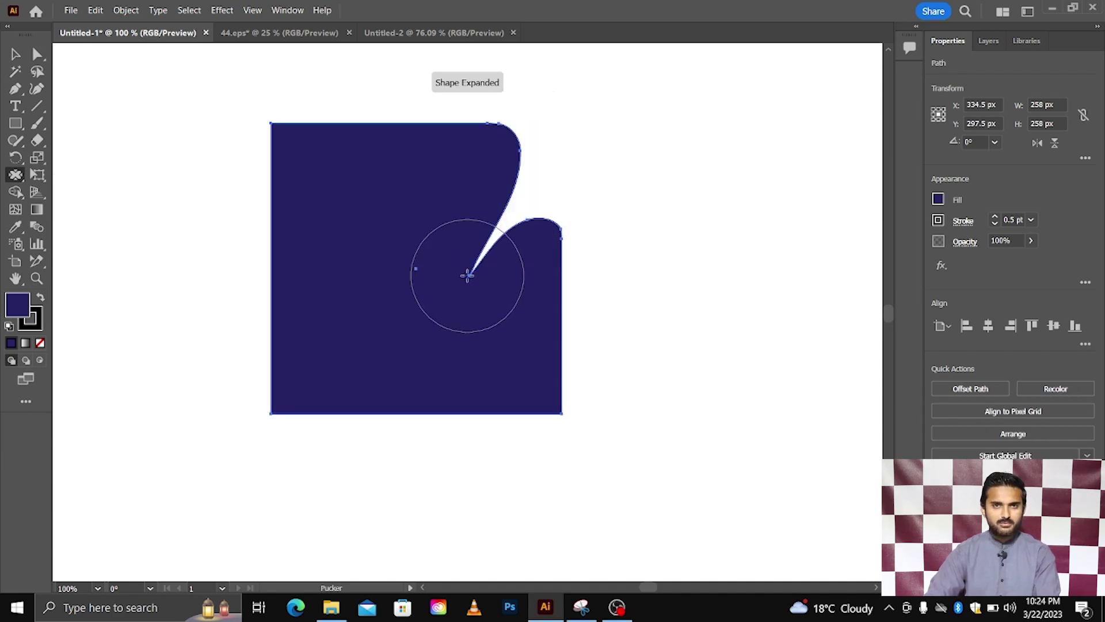
pyautogui.hotkey('ctrl', 'z')
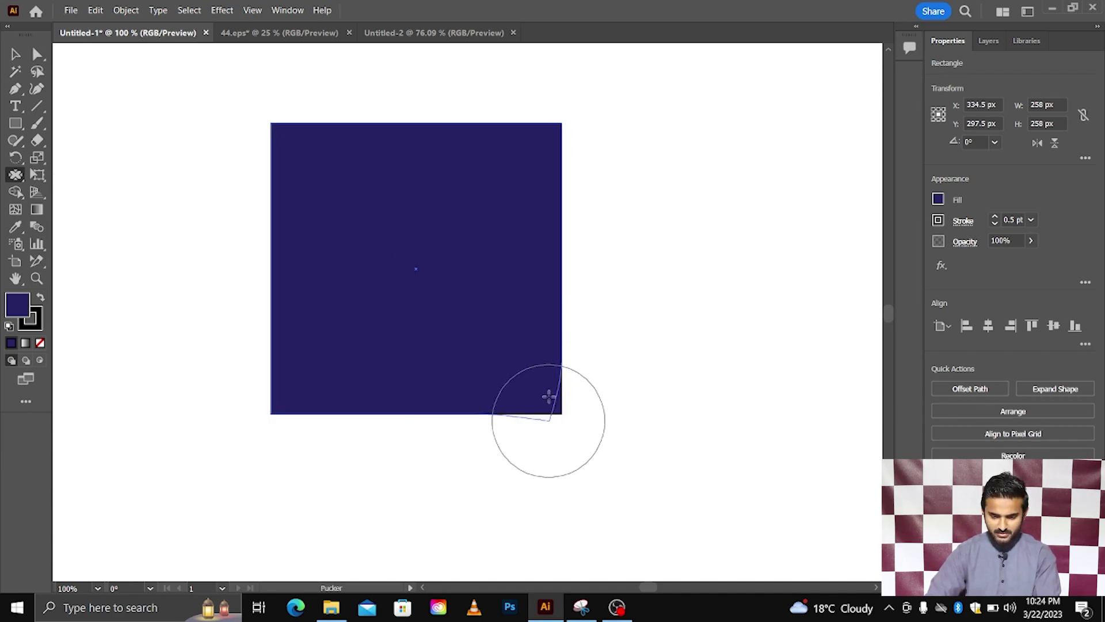
pyautogui.moveTo(547, 395); pyautogui.dragTo(363, 236)
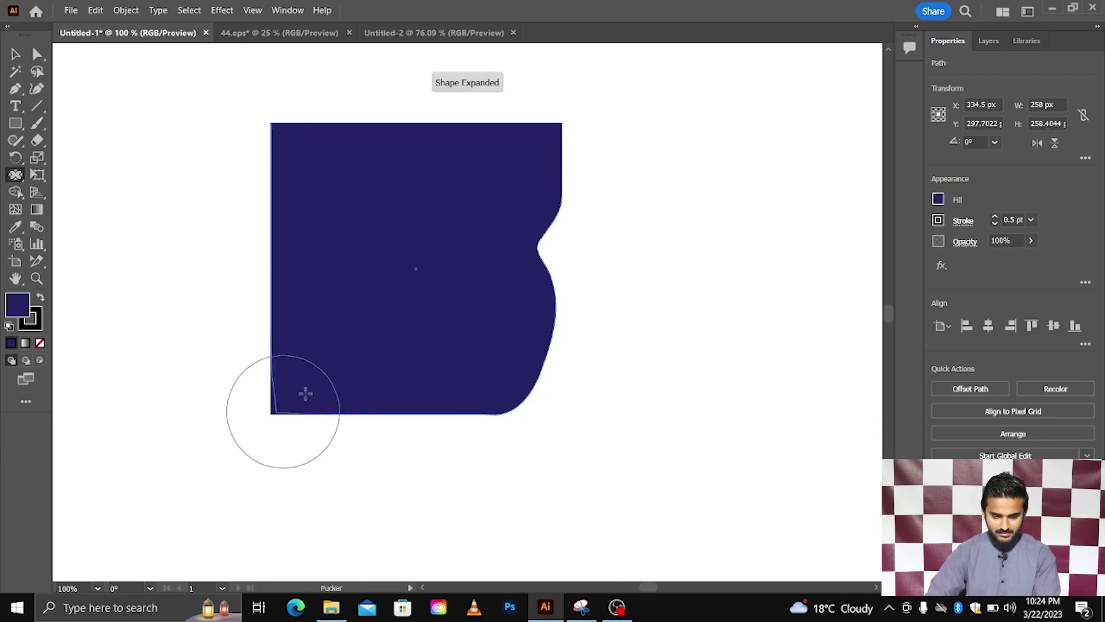
pyautogui.moveTo(304, 390); pyautogui.dragTo(401, 306)
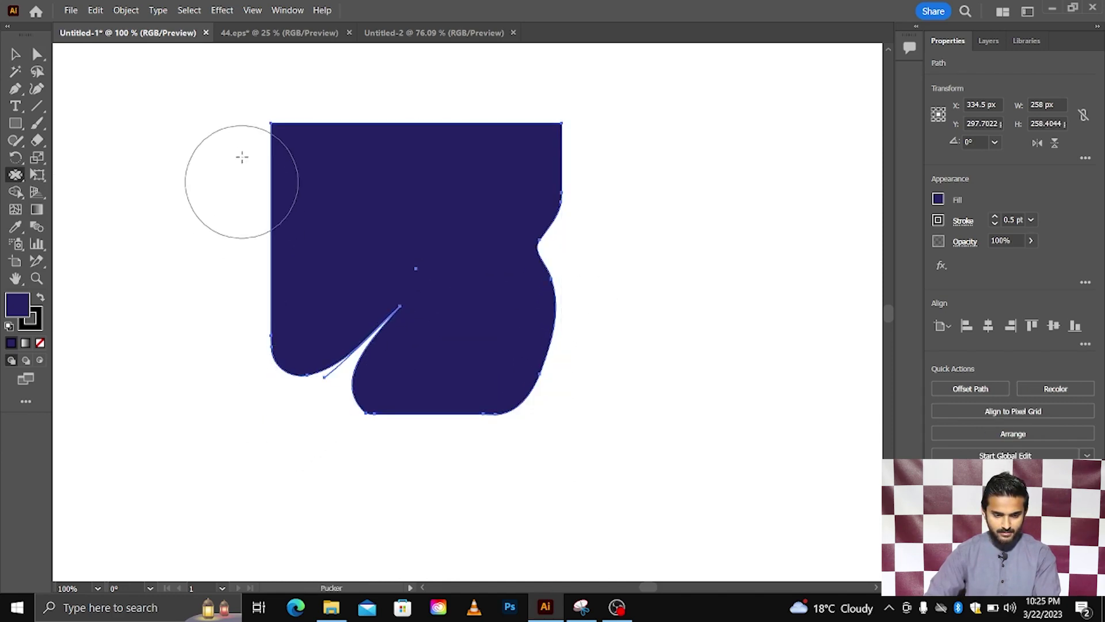
# Pucker the top corners toward the centre and select the finished clover shape.
pyautogui.moveTo(262, 122); pyautogui.dragTo(464, 341)
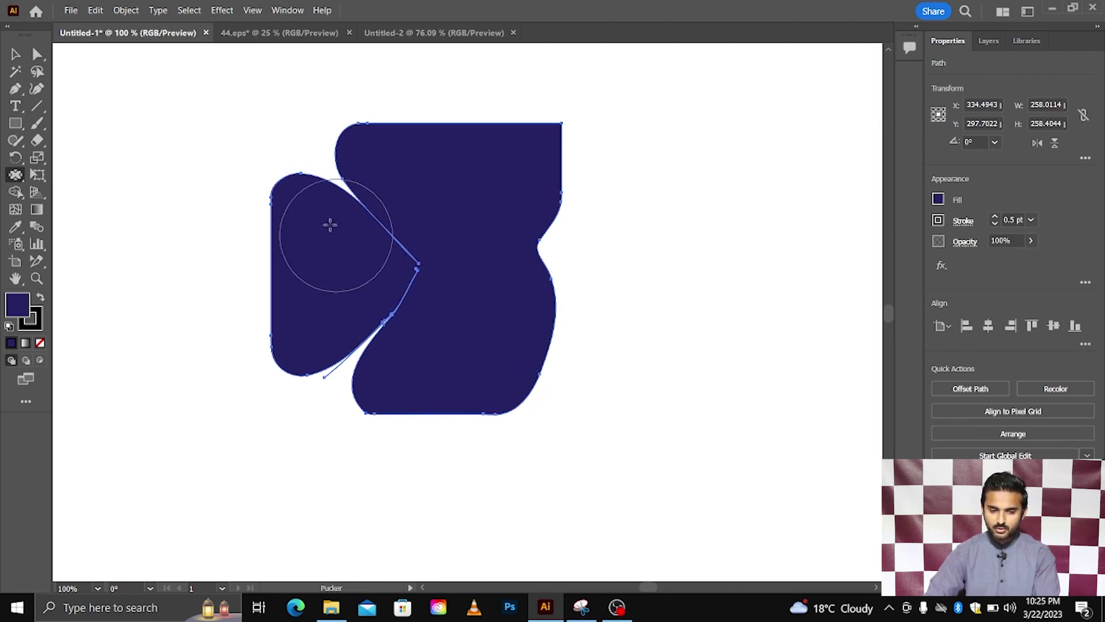
pyautogui.keyDown('alt'); pyautogui.scroll(2, 322, 213); pyautogui.keyUp('alt')
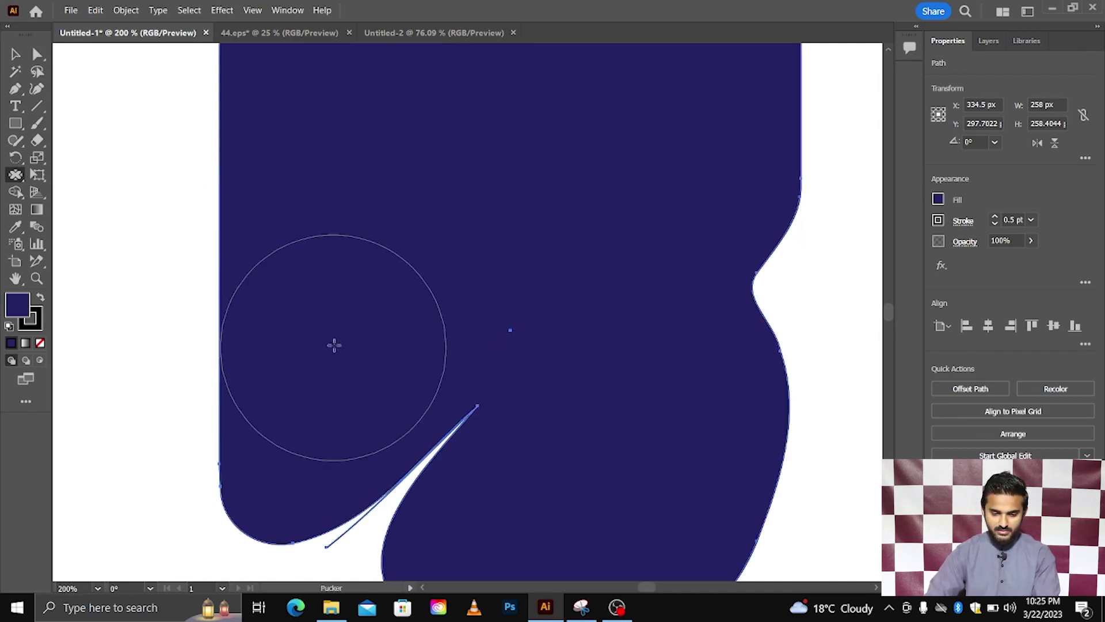
pyautogui.keyDown('alt'); pyautogui.scroll(-3, 334, 345); pyautogui.keyUp('alt')
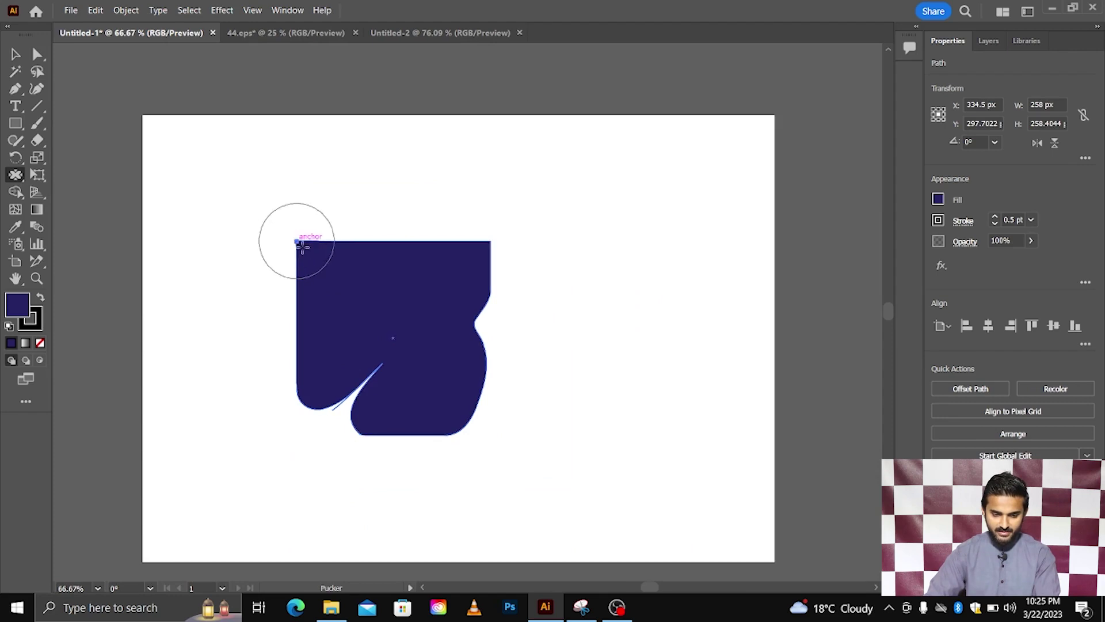
pyautogui.moveTo(401, 337); pyautogui.dragTo(469, 363)
pyautogui.scroll(-1, 470, 364)
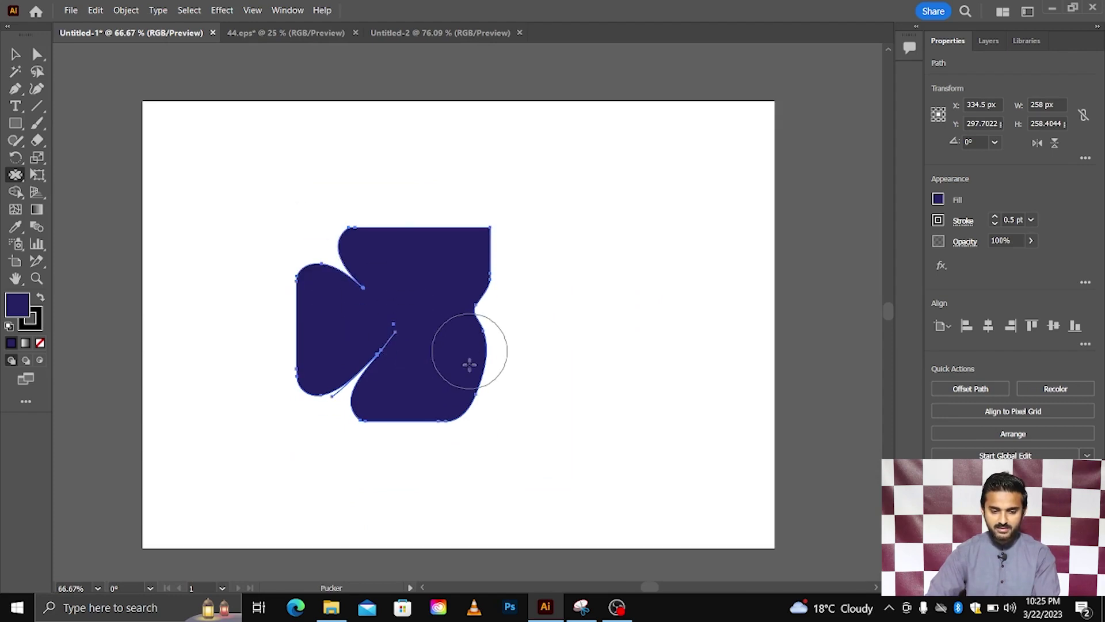
pyautogui.keyDown('alt'); pyautogui.scroll(2, 353, 306); pyautogui.keyUp('alt')
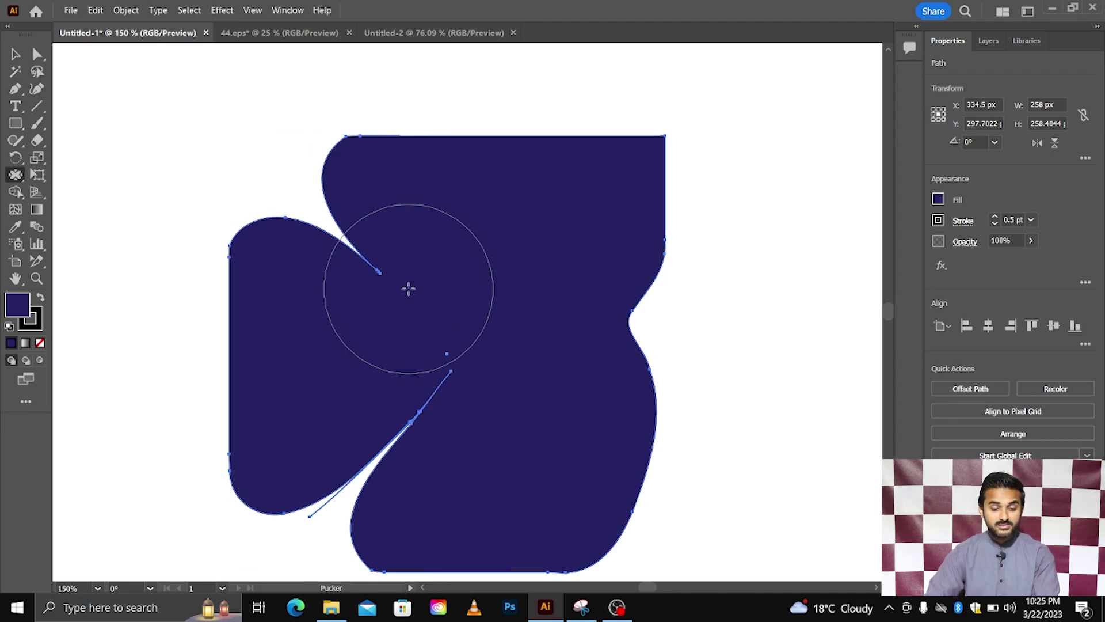
pyautogui.keyDown('alt'); pyautogui.scroll(-1, 408, 289); pyautogui.keyUp('alt')
pyautogui.keyDown('alt'); pyautogui.scroll(2, 408, 289); pyautogui.keyUp('alt')
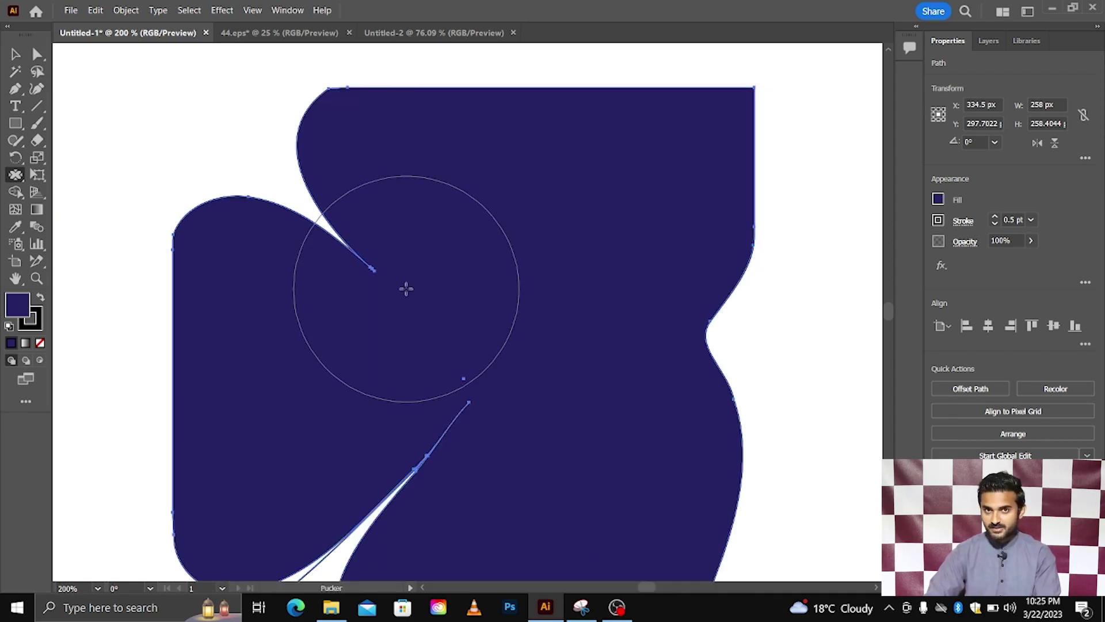
pyautogui.keyDown('alt'); pyautogui.scroll(-1, 406, 288); pyautogui.keyUp('alt')
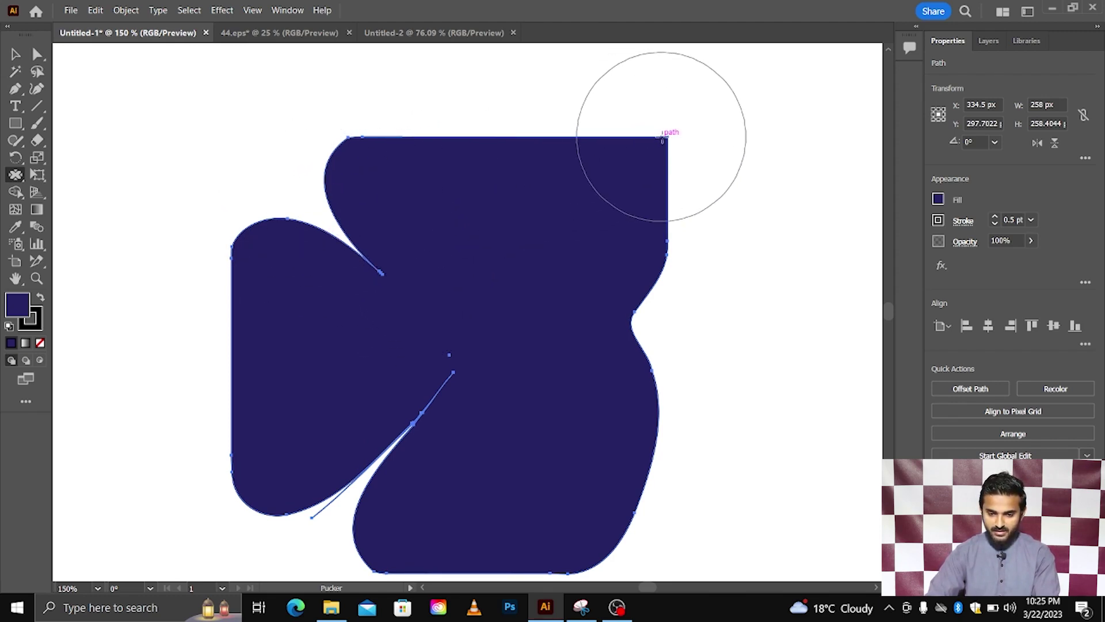
pyautogui.moveTo(666, 136); pyautogui.dragTo(432, 338)
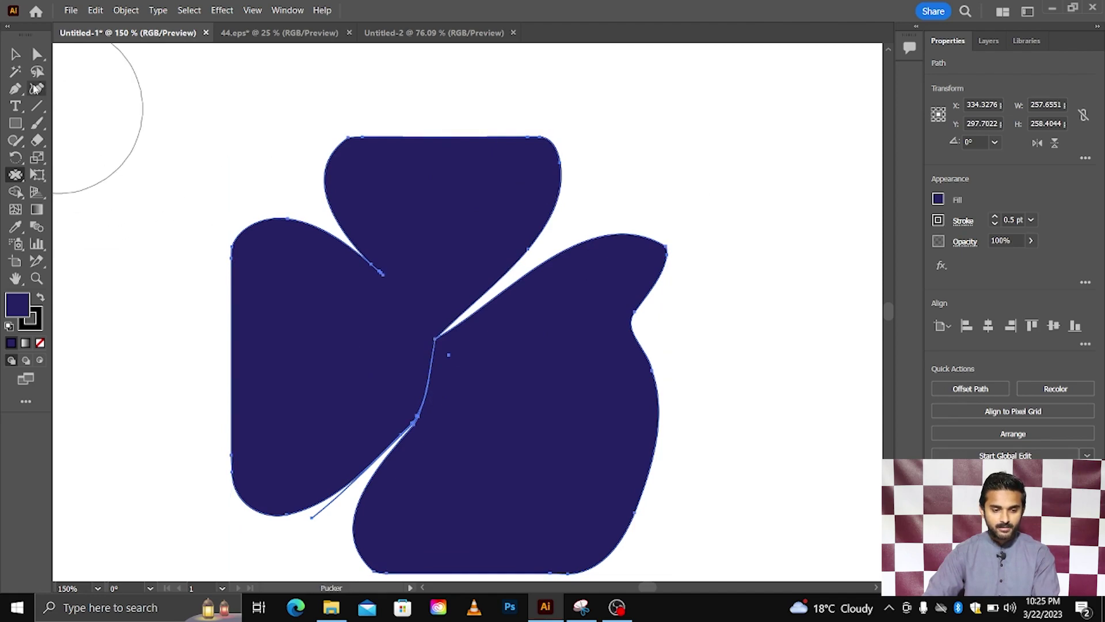
pyautogui.press('v')
pyautogui.moveTo(183, 115); pyautogui.dragTo(517, 390)
# Delete the clover and draw a large dark-blue circle with the Ellipse tool.
pyautogui.press('Delete')
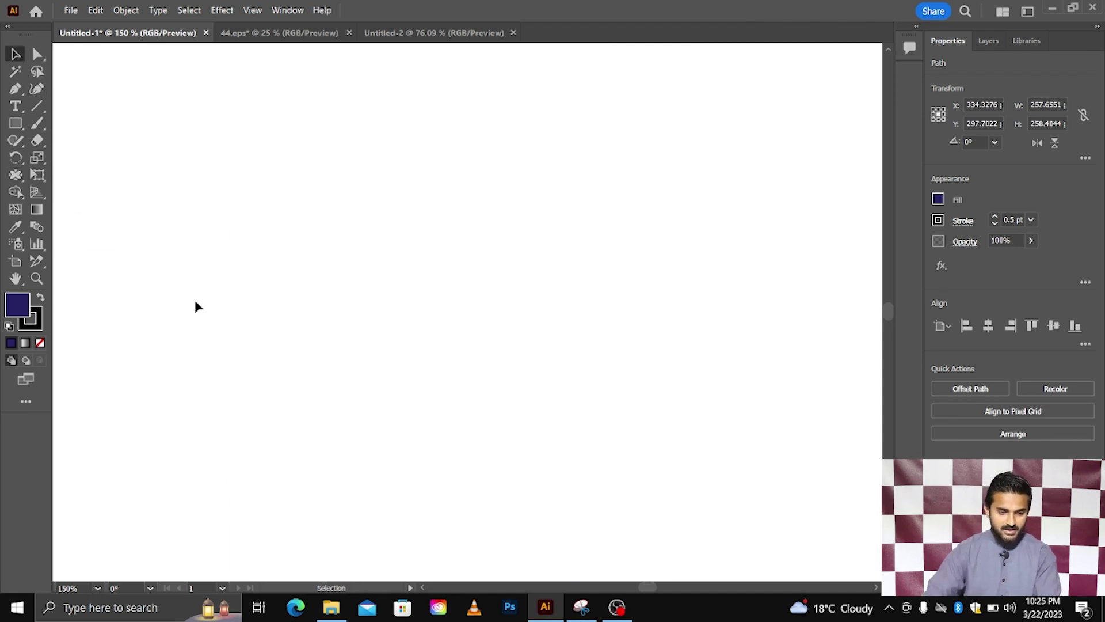
pyautogui.rightClick(15, 139)
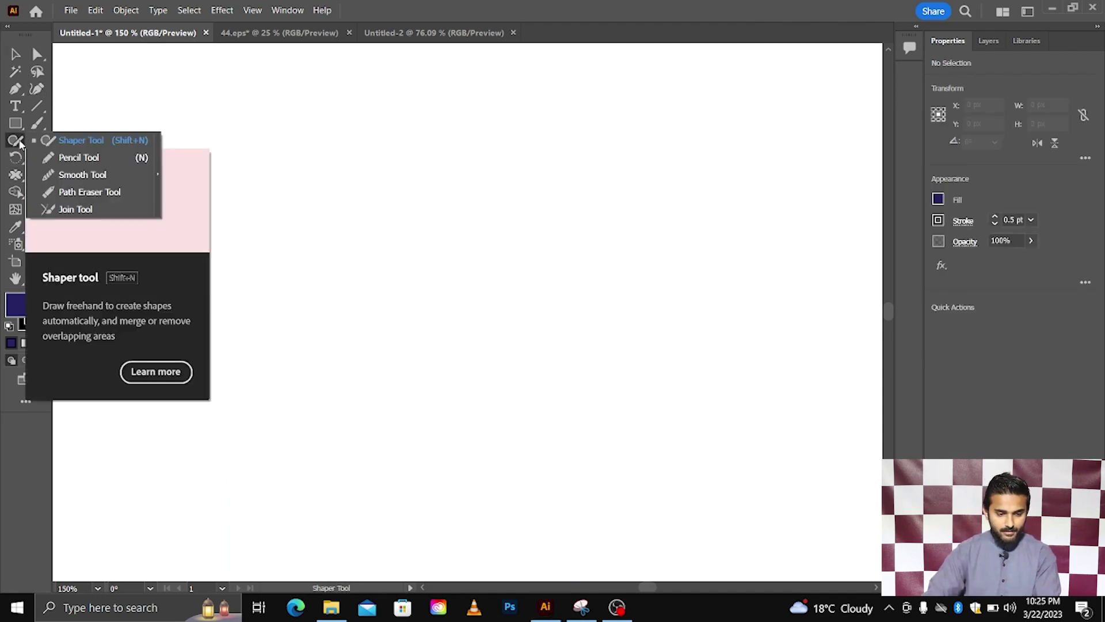
pyautogui.moveTo(16, 122)
pyautogui.mouseDown()
pyautogui.moveTo(60, 177)
pyautogui.moveTo(63, 157)
pyautogui.mouseUp()
pyautogui.moveTo(431, 366); pyautogui.dragTo(573, 442)
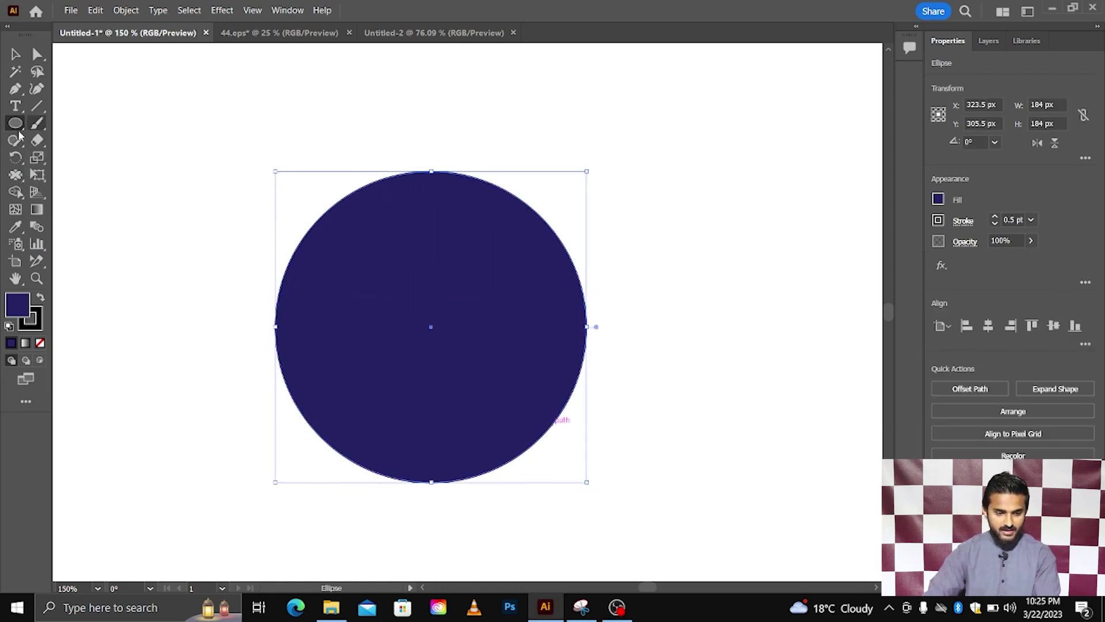
# Pucker the circle's top, right, bottom and left edges into a four-lobed flower.
pyautogui.click(18, 178)
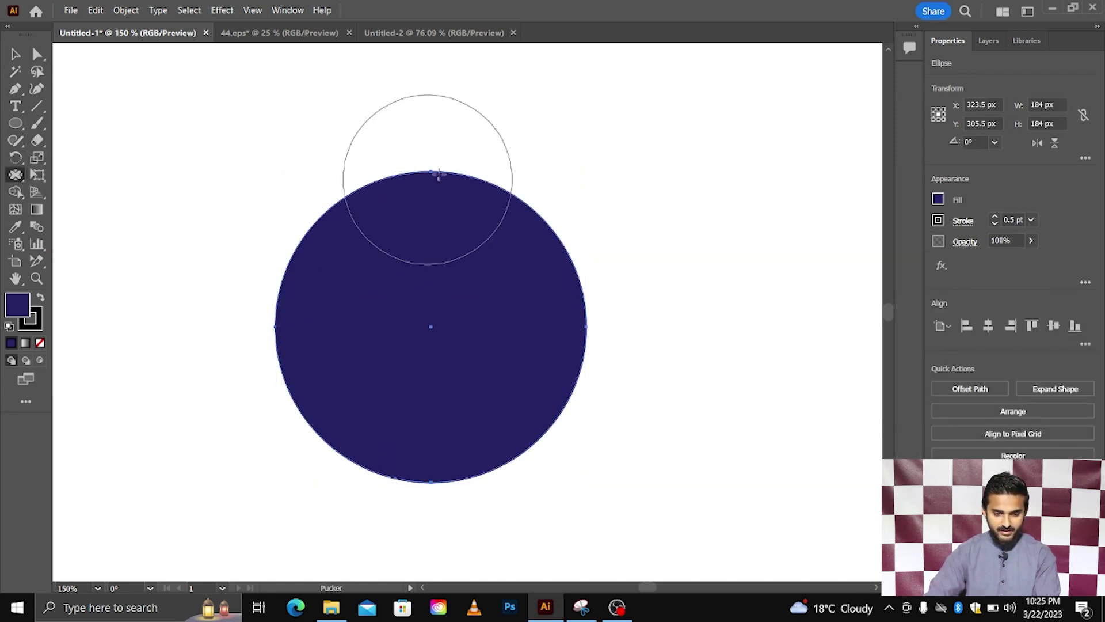
pyautogui.moveTo(431, 171); pyautogui.dragTo(430, 327)
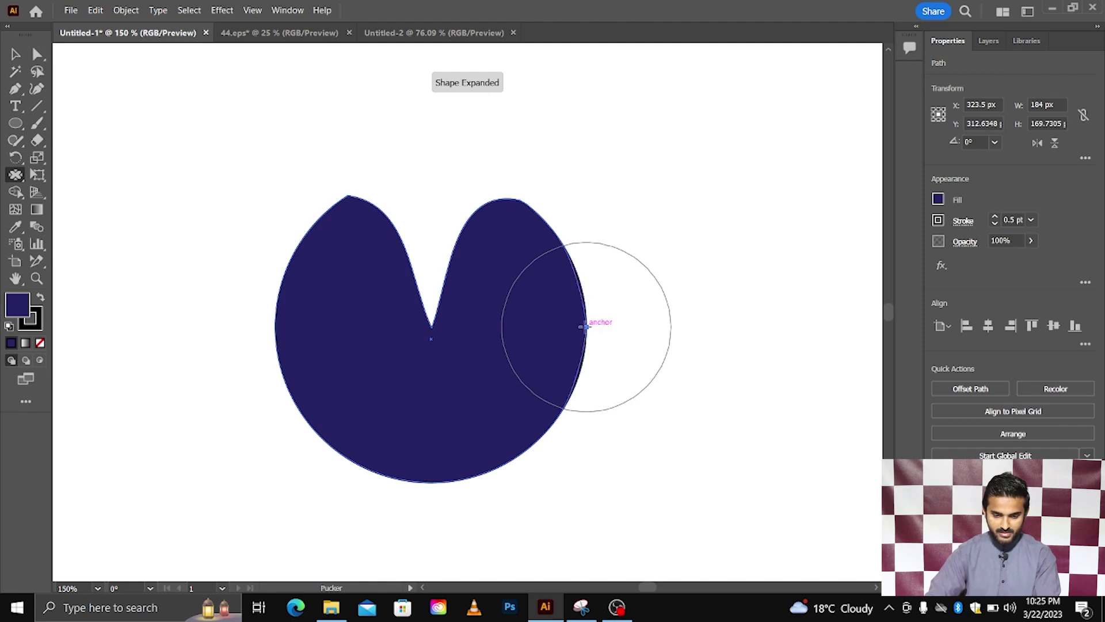
pyautogui.moveTo(586, 327); pyautogui.dragTo(421, 340)
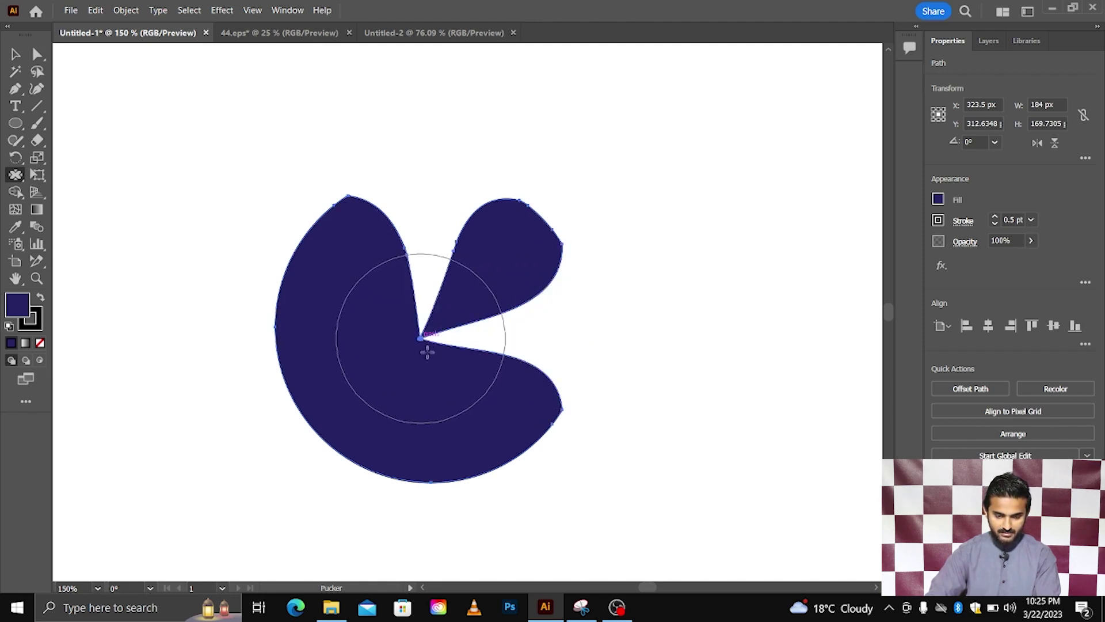
pyautogui.moveTo(430, 481); pyautogui.dragTo(419, 339)
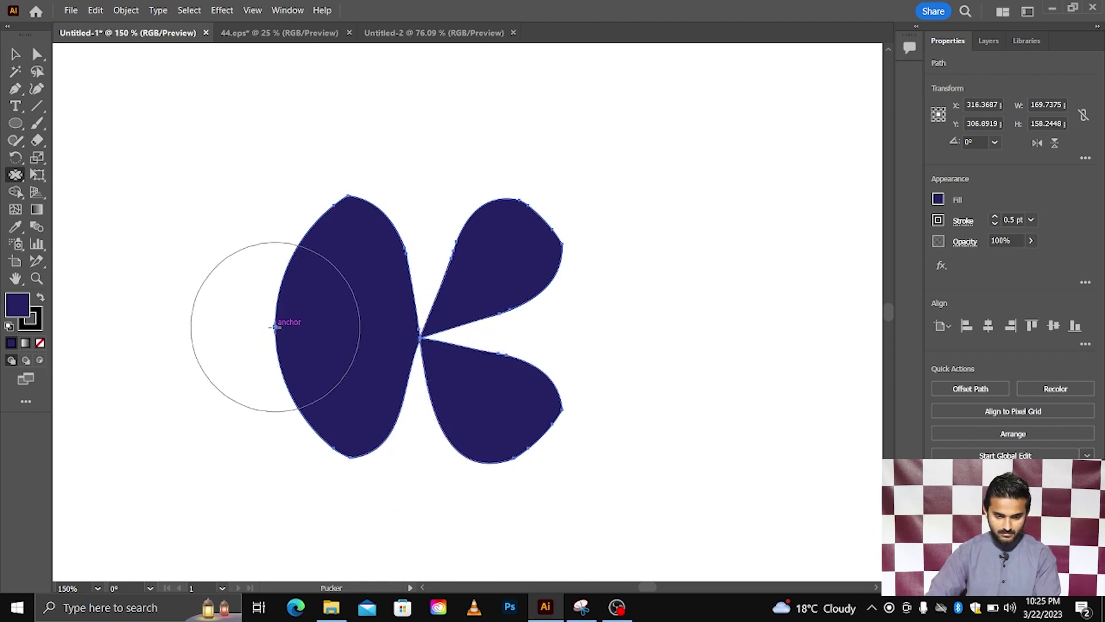
pyautogui.moveTo(282, 328); pyautogui.dragTo(420, 336)
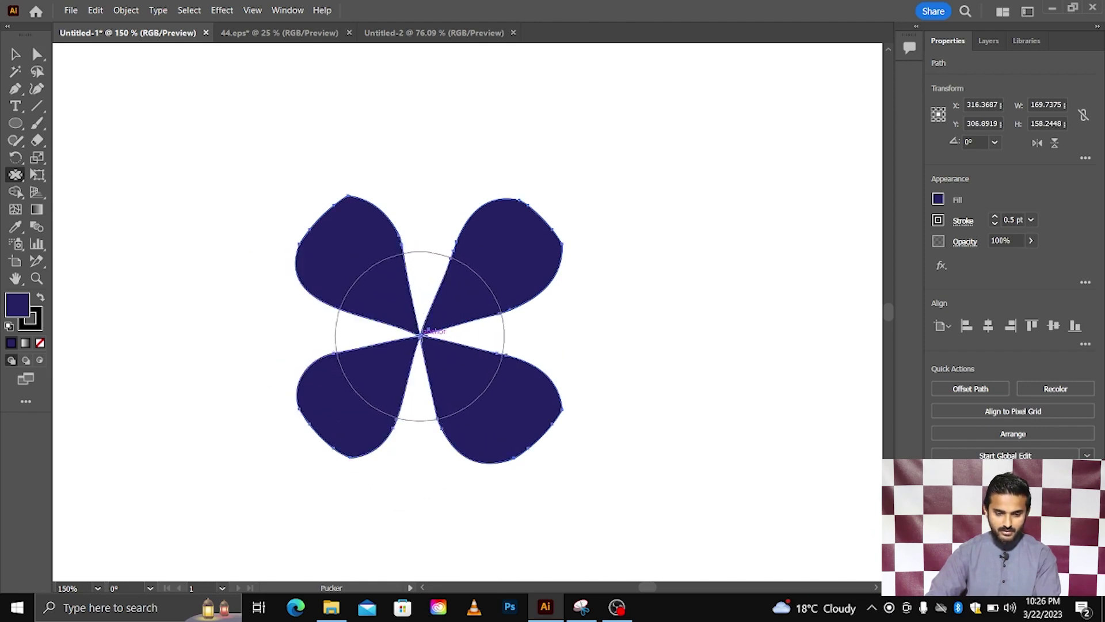
pyautogui.hotkey('ctrl', '-')
pyautogui.hotkey('ctrl', '-')
pyautogui.scroll(2, 474, 345)
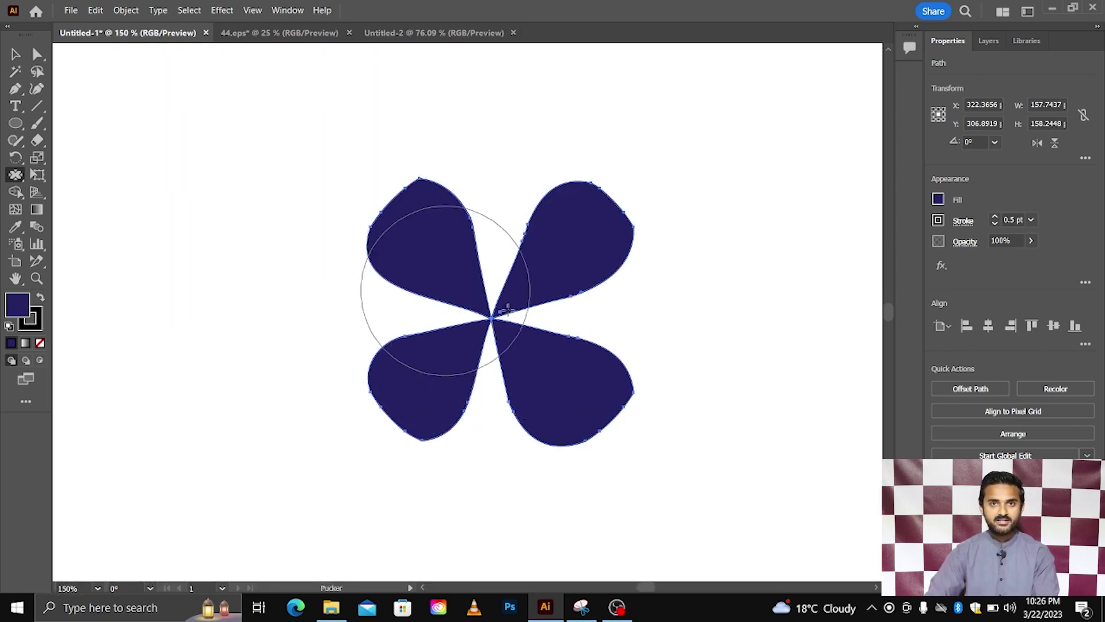
pyautogui.hscroll(1, 494, 316)
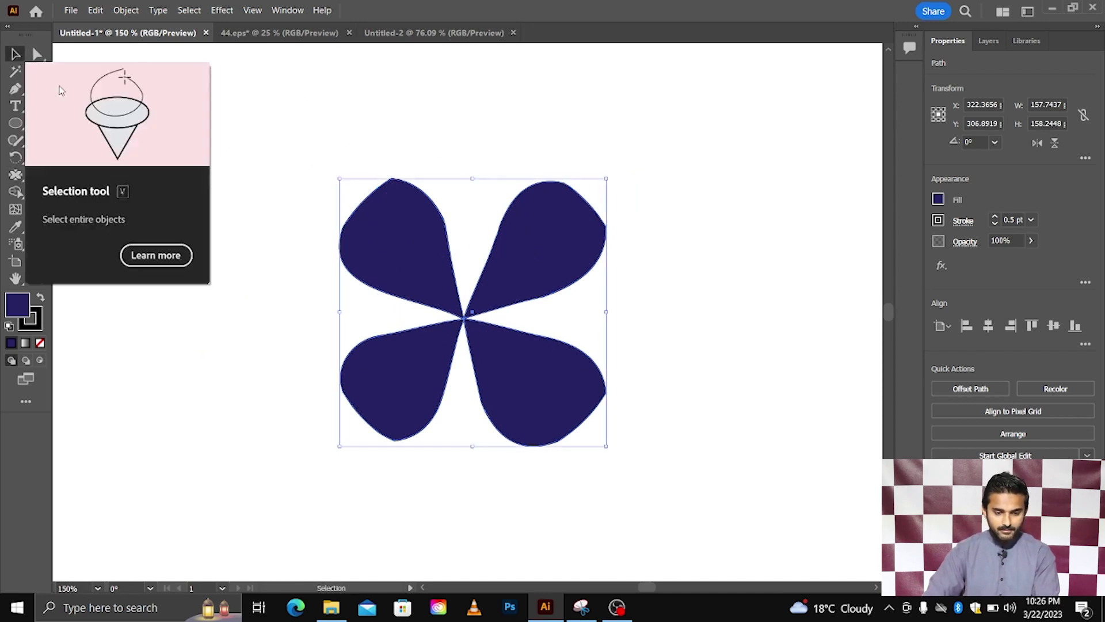
# Select the four-lobed flower and delete it from the artboard.
pyautogui.click(16, 55)
pyautogui.press('Delete')
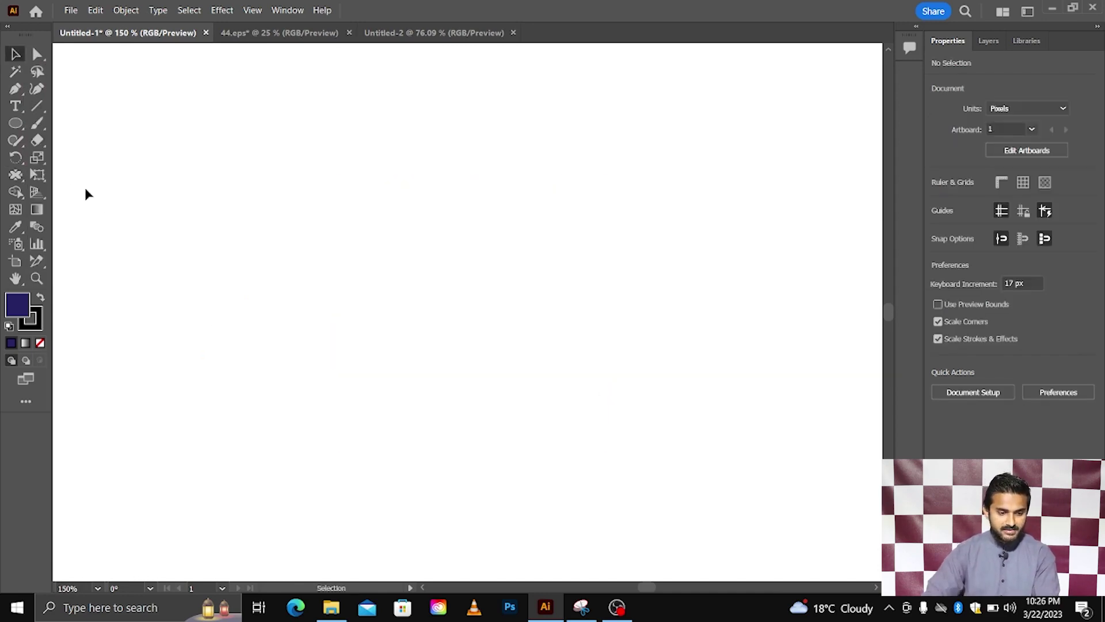
pyautogui.click(17, 174)
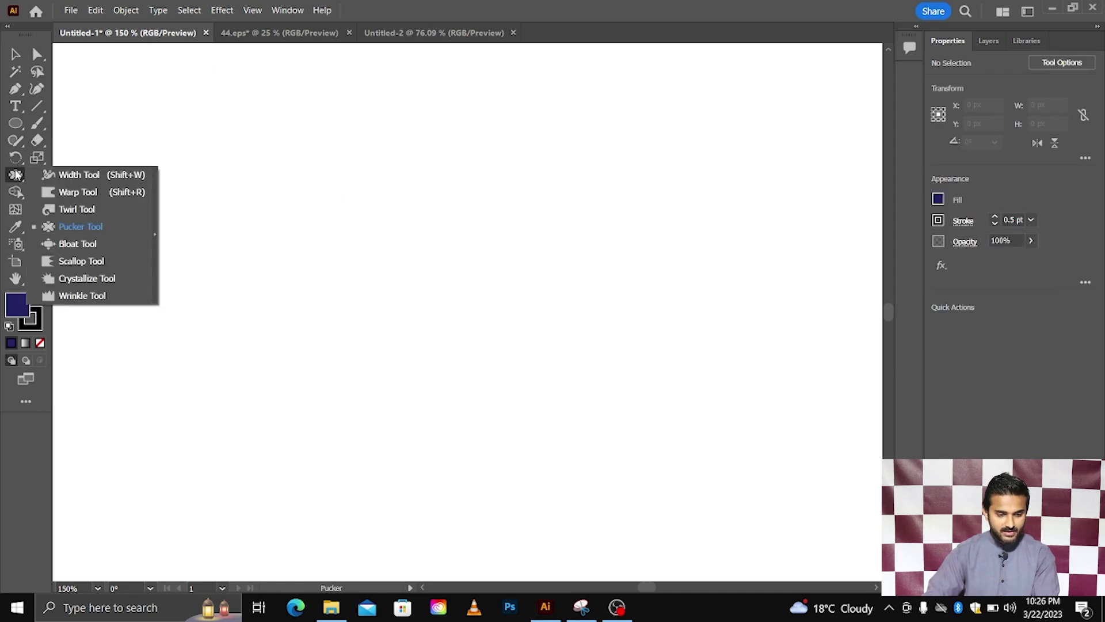
pyautogui.click(67, 245)
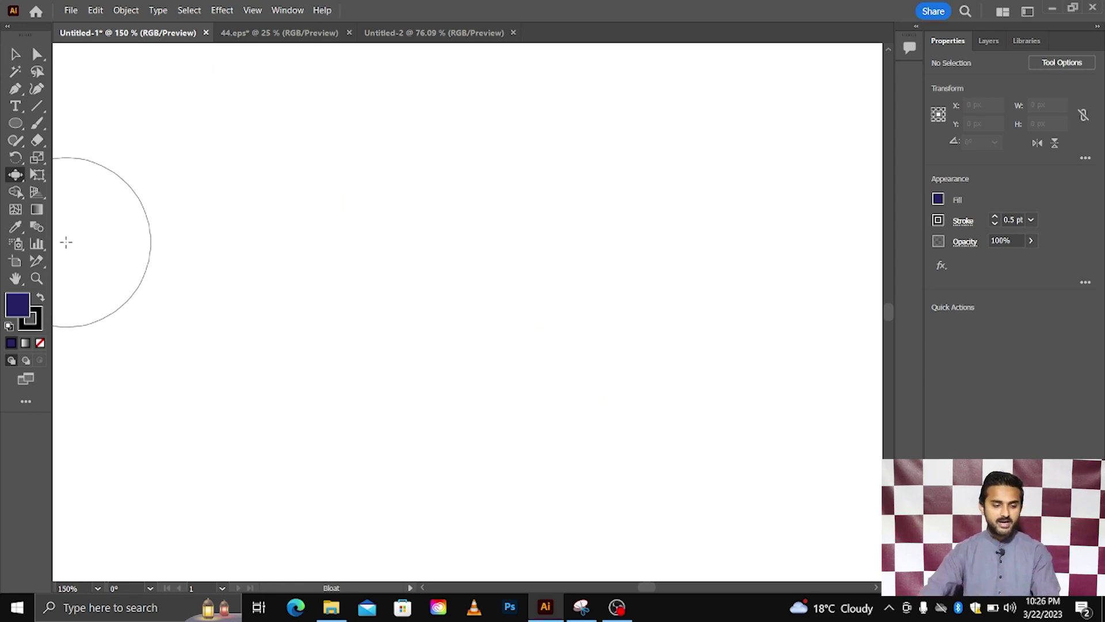
pyautogui.click(20, 125)
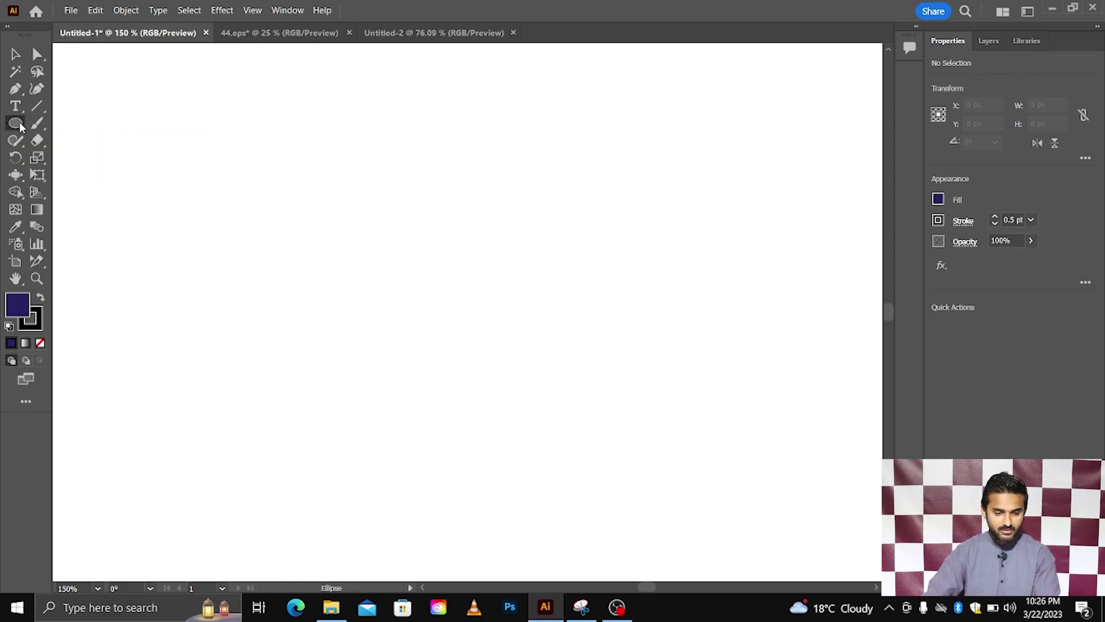
pyautogui.moveTo(447, 278); pyautogui.dragTo(606, 407)
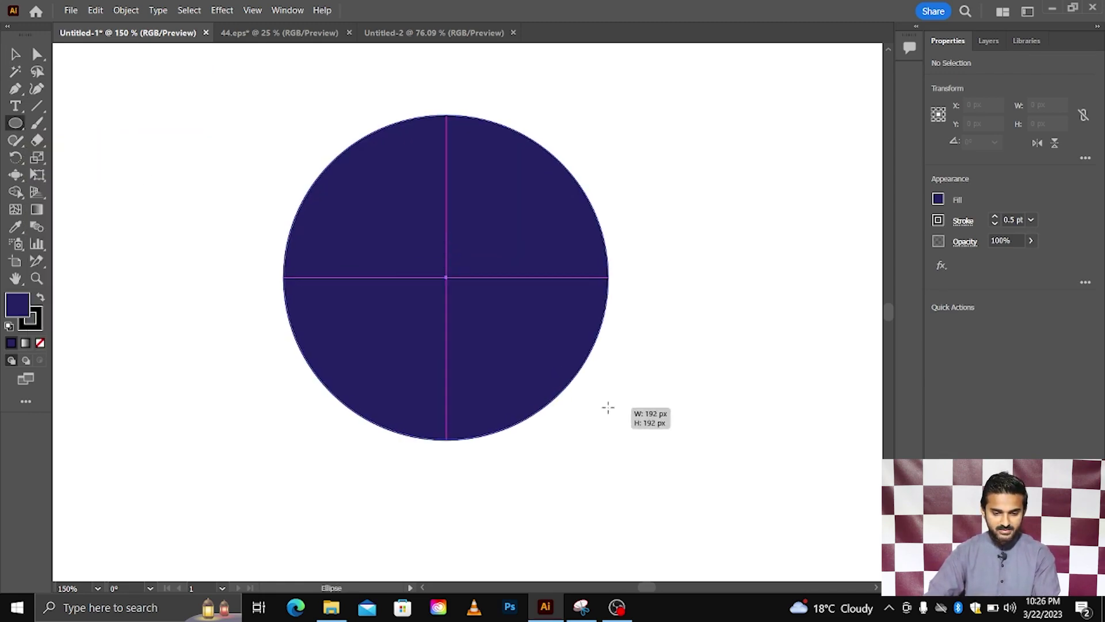
pyautogui.click(17, 176)
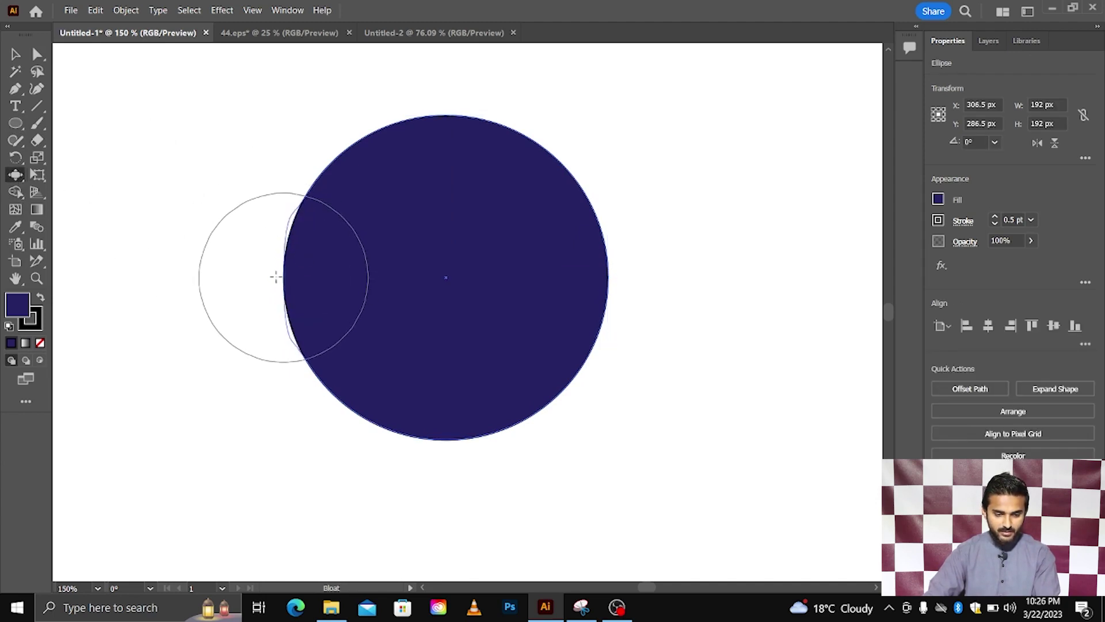
pyautogui.moveTo(274, 278)
pyautogui.mouseDown()
pyautogui.moveTo(244, 279)
pyautogui.moveTo(629, 276)
pyautogui.mouseUp()
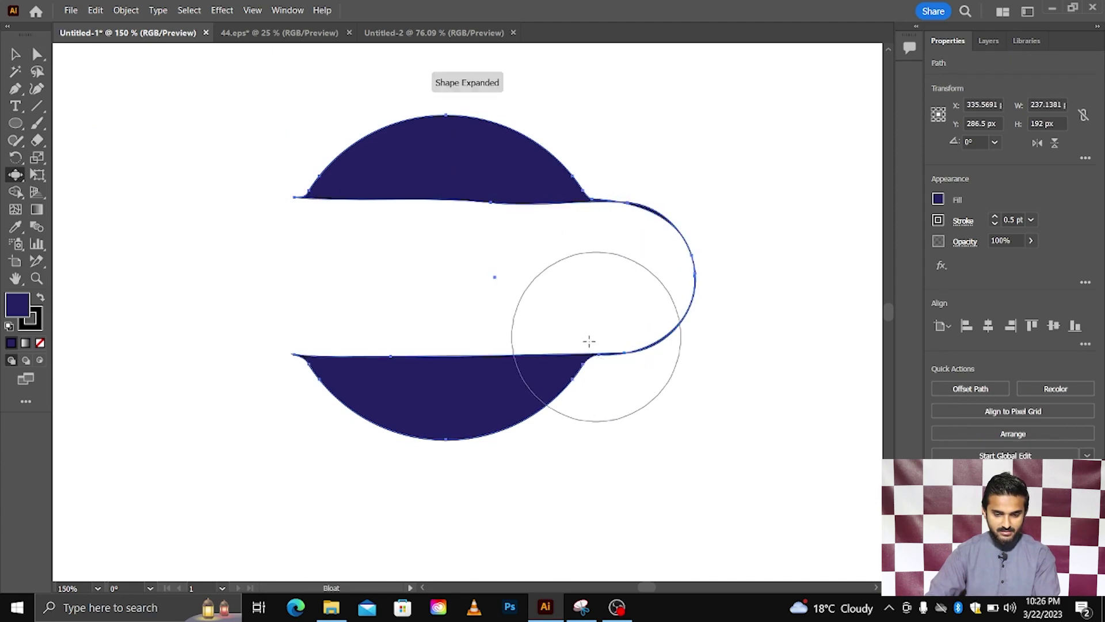
pyautogui.hotkey('ctrl', 'z')
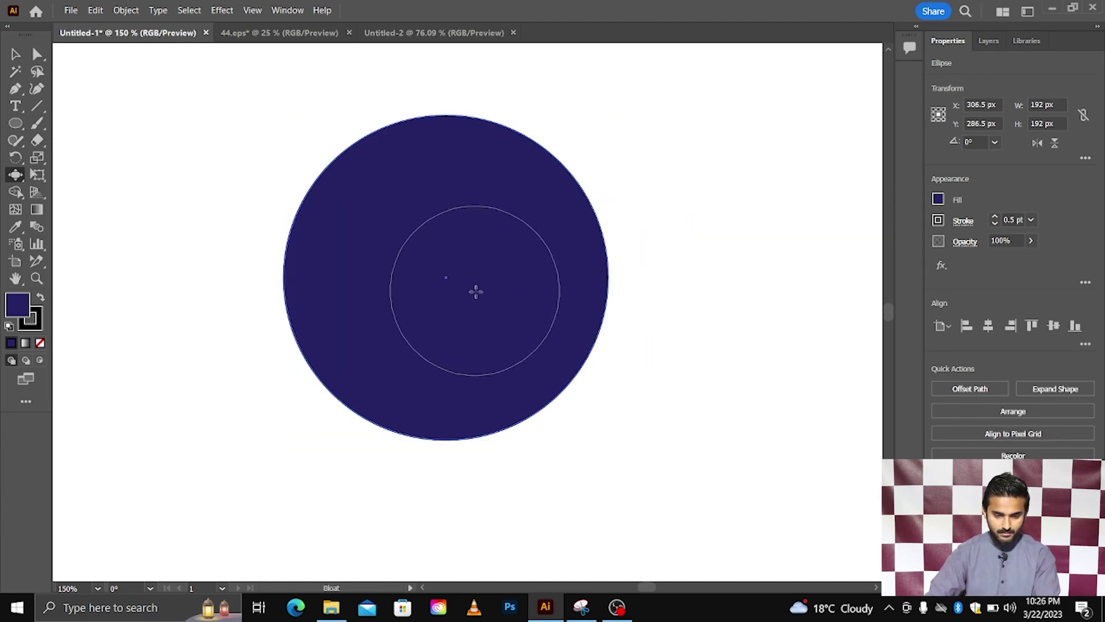
pyautogui.moveTo(622, 275)
pyautogui.mouseDown()
pyautogui.moveTo(592, 271)
pyautogui.moveTo(500, 170)
pyautogui.moveTo(530, 318)
pyautogui.mouseUp()
pyautogui.hotkey('ctrl', 'z')
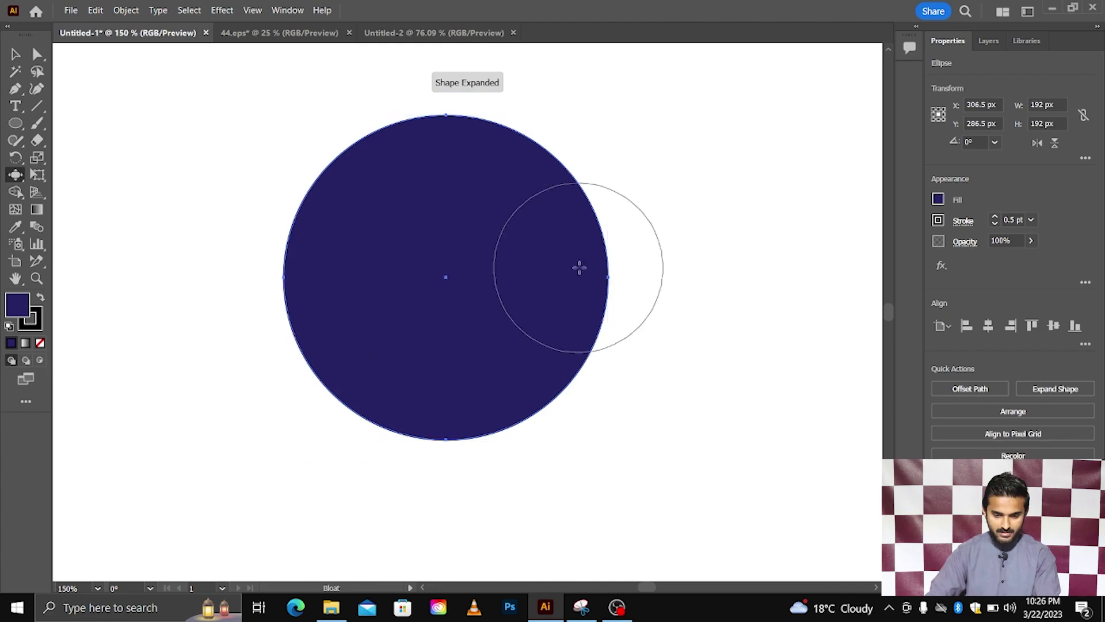
pyautogui.moveTo(600, 275); pyautogui.dragTo(664, 264)
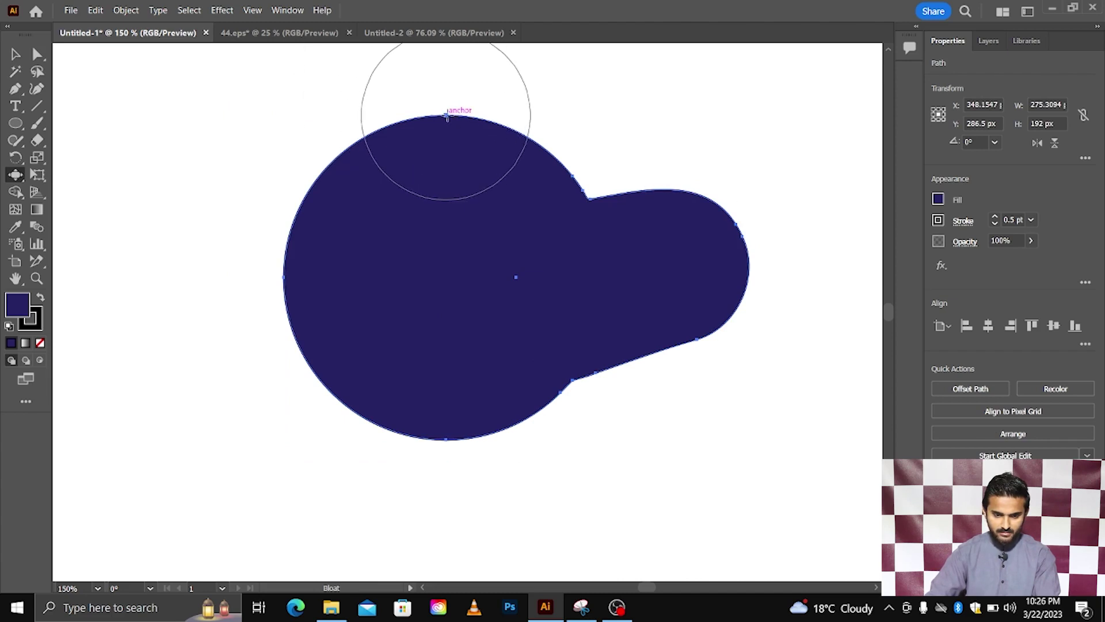
pyautogui.moveTo(445, 111)
pyautogui.mouseDown()
pyautogui.moveTo(448, 87)
pyautogui.moveTo(453, 167)
pyautogui.mouseUp()
pyautogui.hotkey('ctrl', 'z')
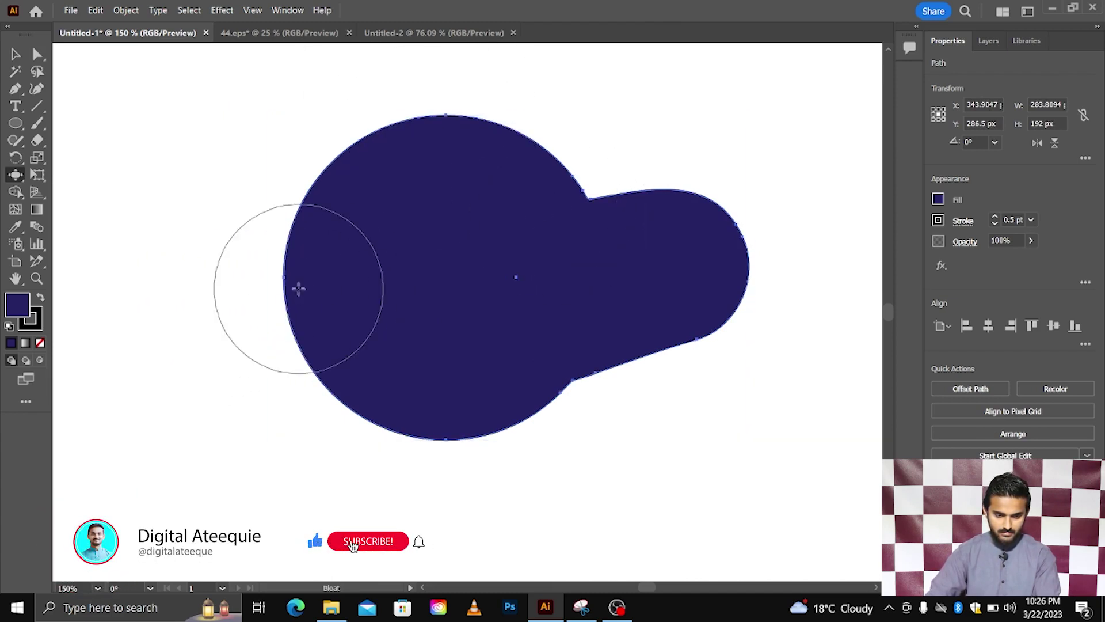
pyautogui.moveTo(299, 289); pyautogui.dragTo(214, 343)
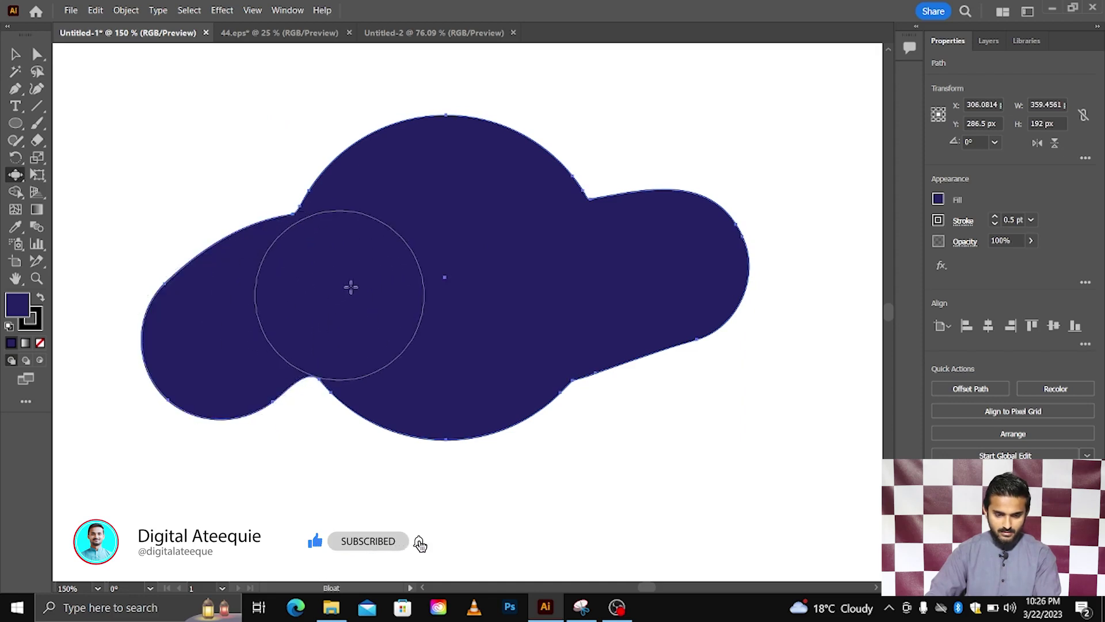
pyautogui.scroll(-2, 403, 316)
pyautogui.moveTo(463, 425); pyautogui.dragTo(466, 427)
pyautogui.hotkey('ctrl', '-')
pyautogui.hotkey('ctrl', '-')
pyautogui.hotkey('ctrl', '-')
pyautogui.hotkey('ctrl', '-')
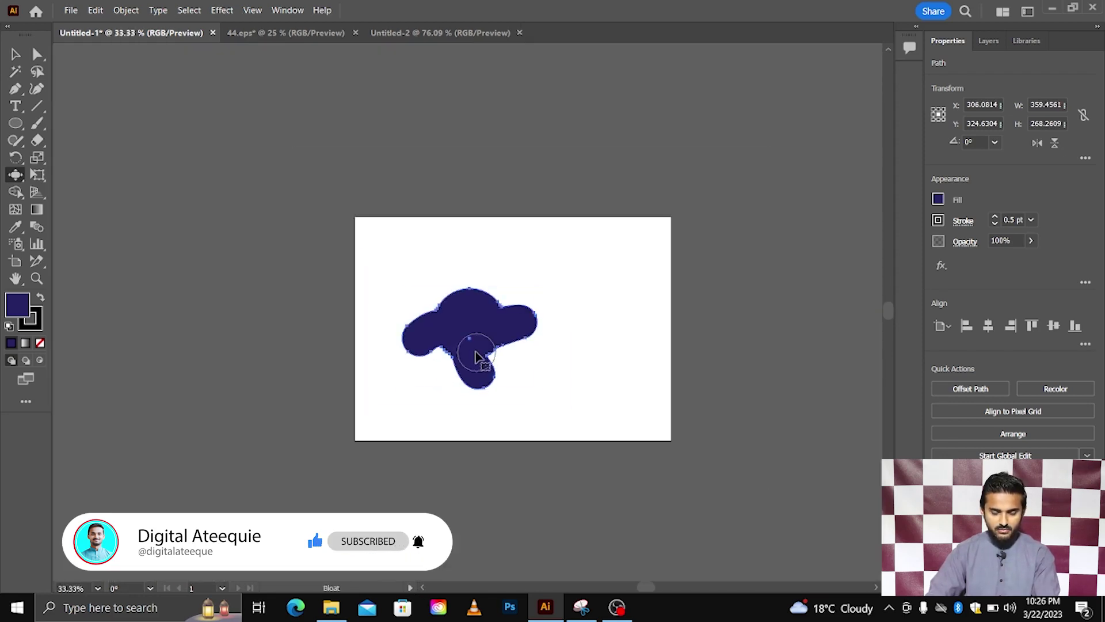
pyautogui.press('ctrl')
pyautogui.press('Delete')
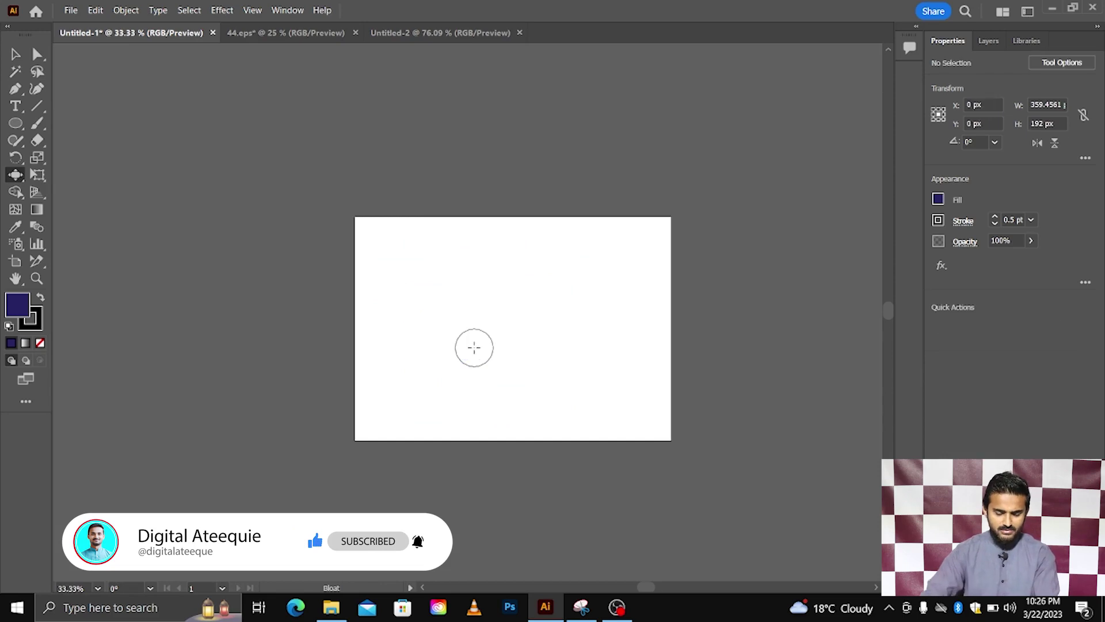
pyautogui.scroll(2, 436, 340)
pyautogui.press('v')
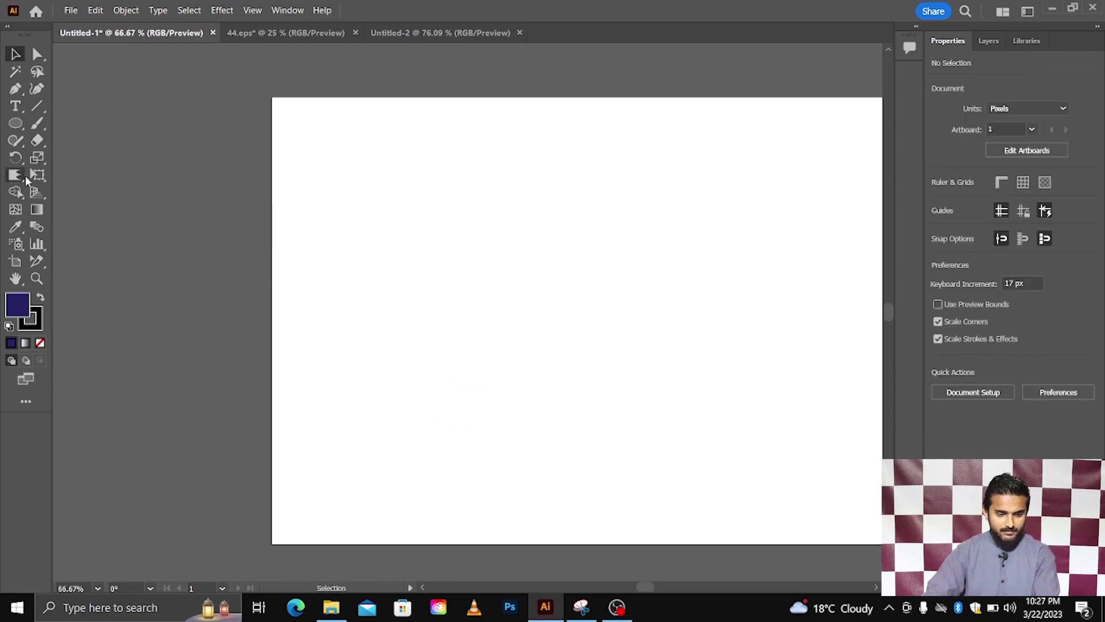
pyautogui.click(26, 176)
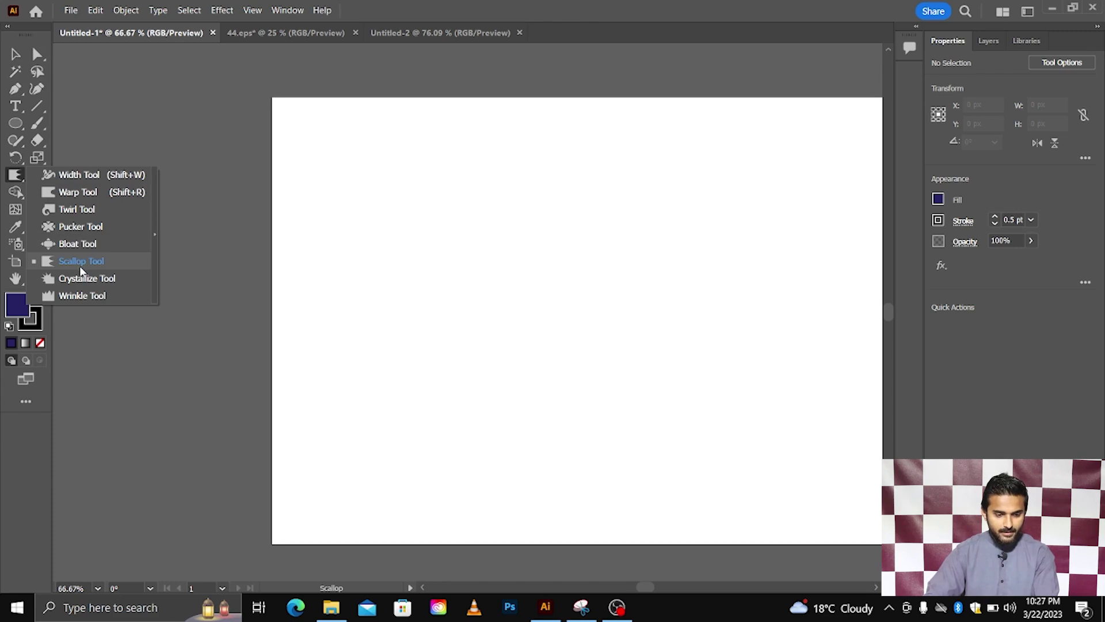
pyautogui.click(17, 125)
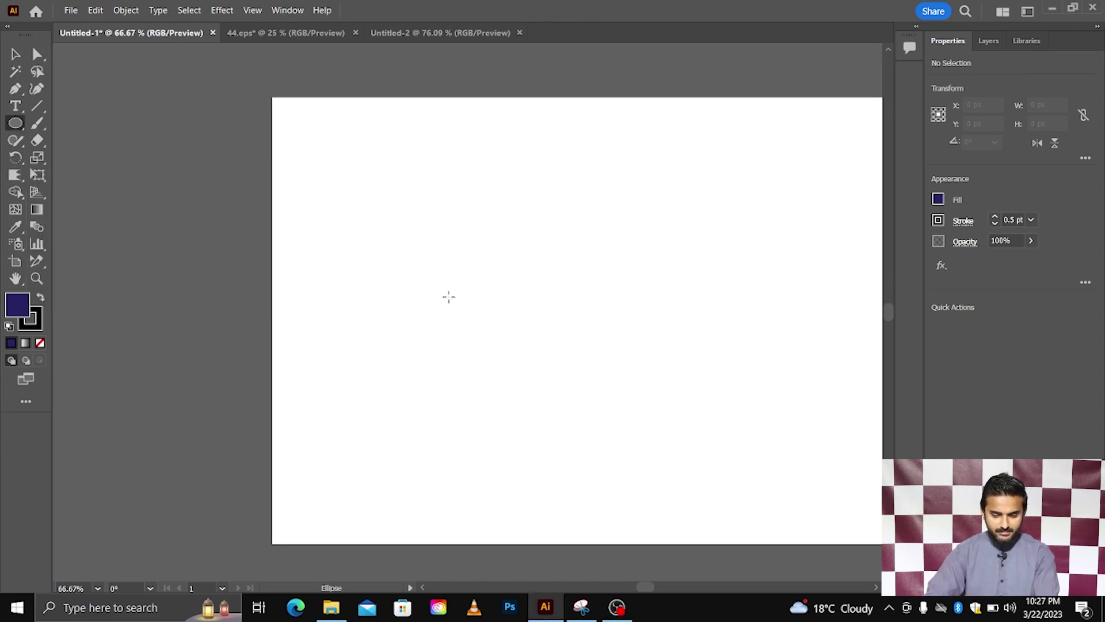
pyautogui.scroll(2, 447, 292)
pyautogui.moveTo(473, 300); pyautogui.dragTo(659, 420)
pyautogui.click(22, 180)
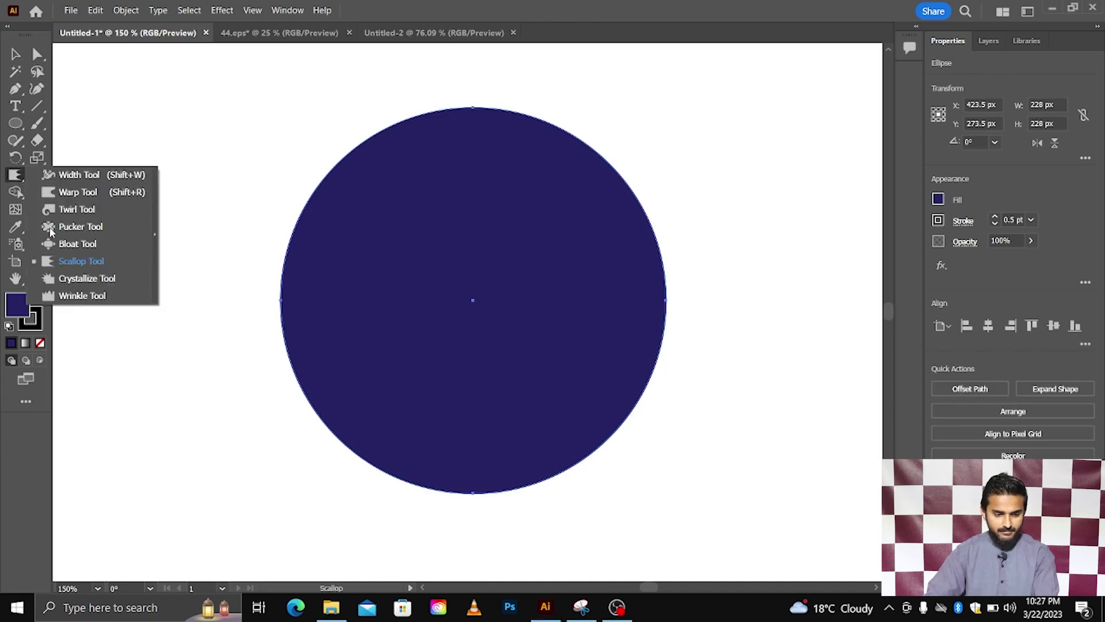
pyautogui.click(75, 262)
pyautogui.scroll(-1, 425, 304)
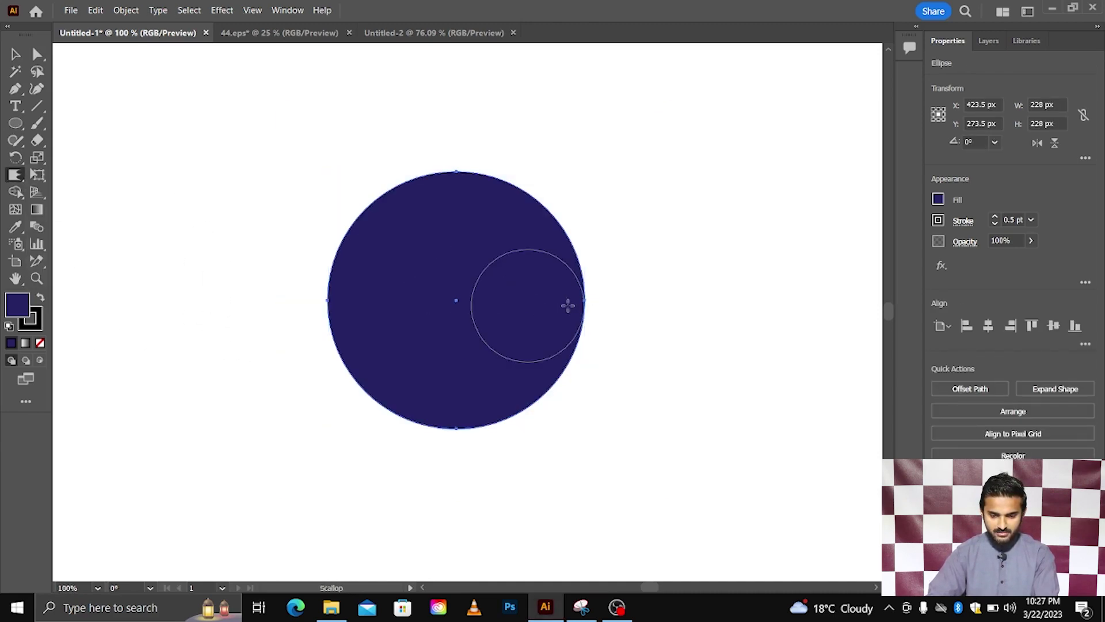
pyautogui.moveTo(568, 303)
pyautogui.mouseDown()
pyautogui.moveTo(599, 302)
pyautogui.moveTo(406, 299)
pyautogui.mouseUp()
pyautogui.moveTo(340, 297)
pyautogui.mouseDown()
pyautogui.moveTo(468, 304)
pyautogui.moveTo(464, 205)
pyautogui.moveTo(475, 404)
pyautogui.moveTo(443, 296)
pyautogui.mouseUp()
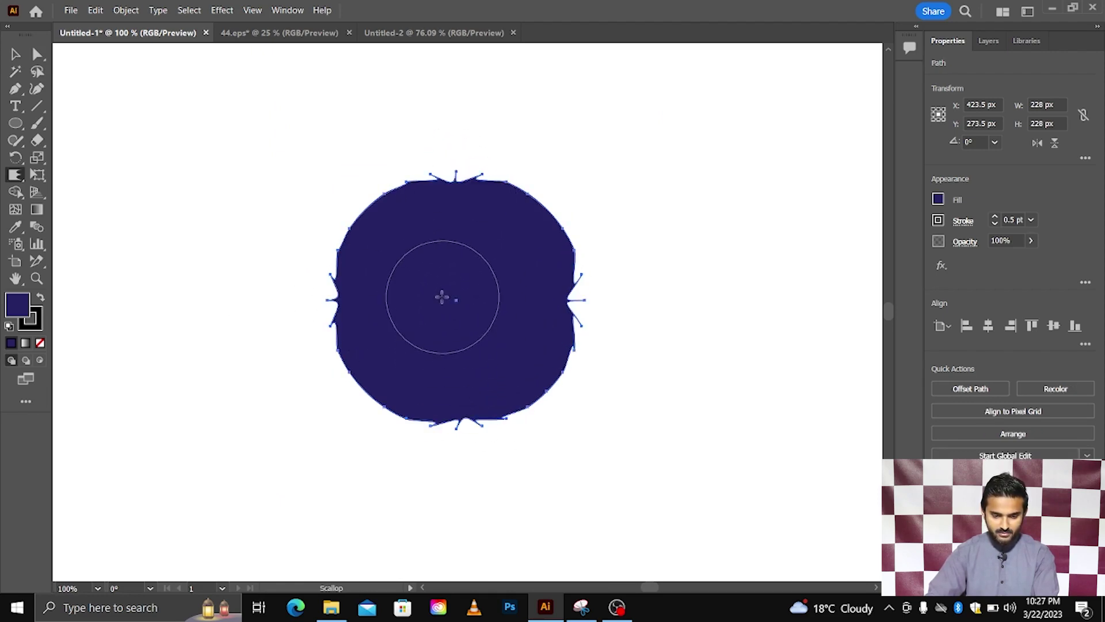
pyautogui.click(16, 54)
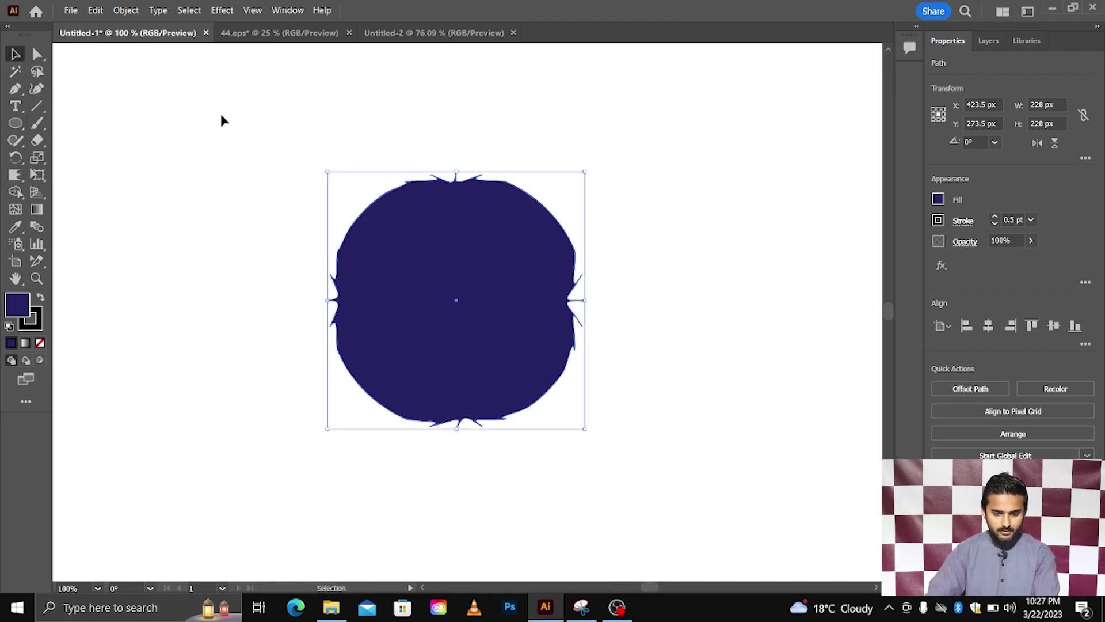
pyautogui.press('Delete')
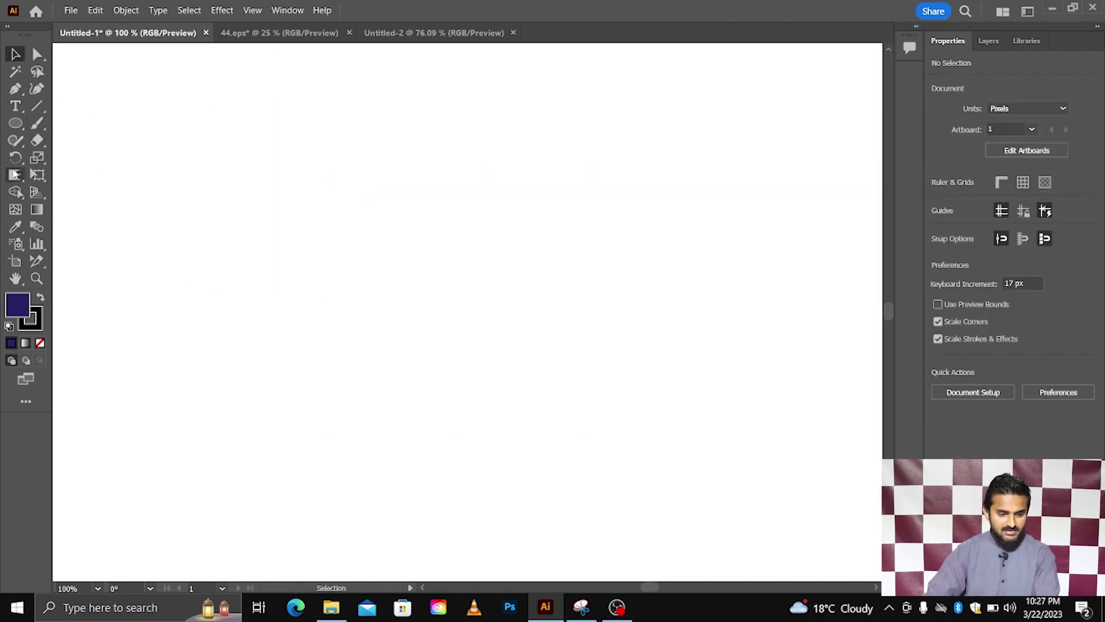
# Choose the Crystallize tool and draw a 252 px navy circle on the artboard.
pyautogui.click(15, 175)
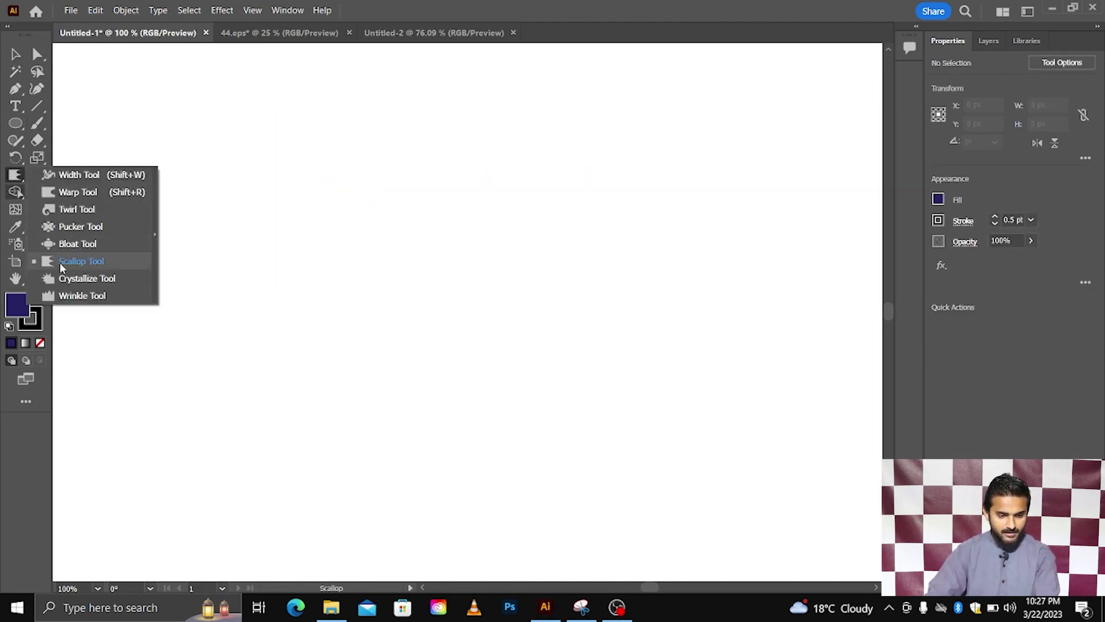
pyautogui.click(70, 279)
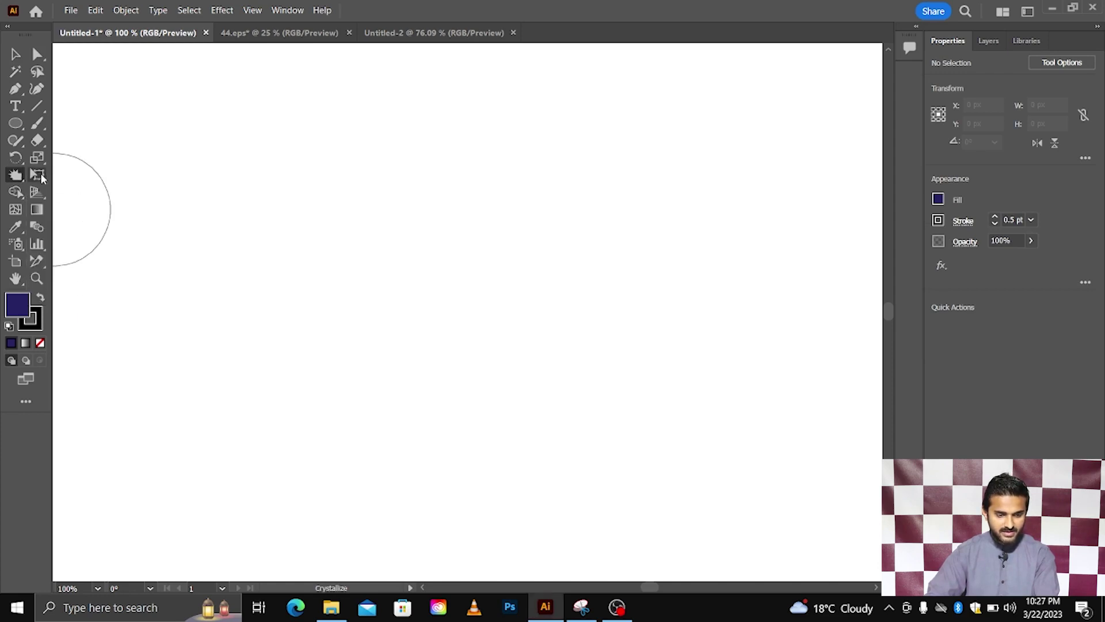
pyautogui.click(16, 123)
pyautogui.moveTo(486, 327); pyautogui.dragTo(626, 416)
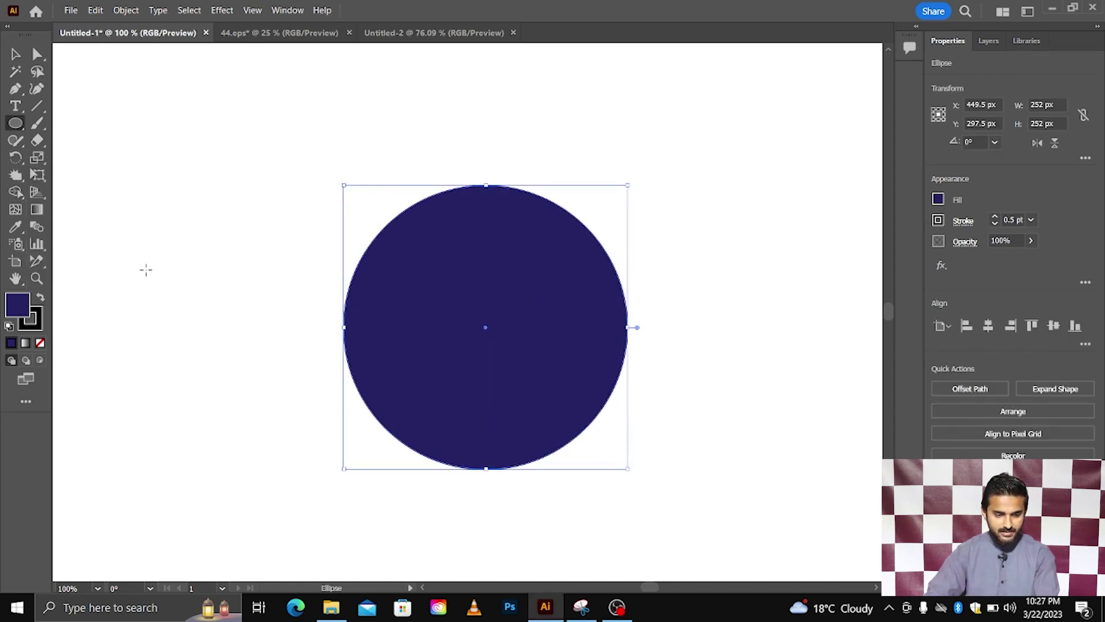
# Crystallize the circle's whole outline into jagged spikes.
pyautogui.click(15, 175)
pyautogui.moveTo(383, 247); pyautogui.dragTo(342, 198)
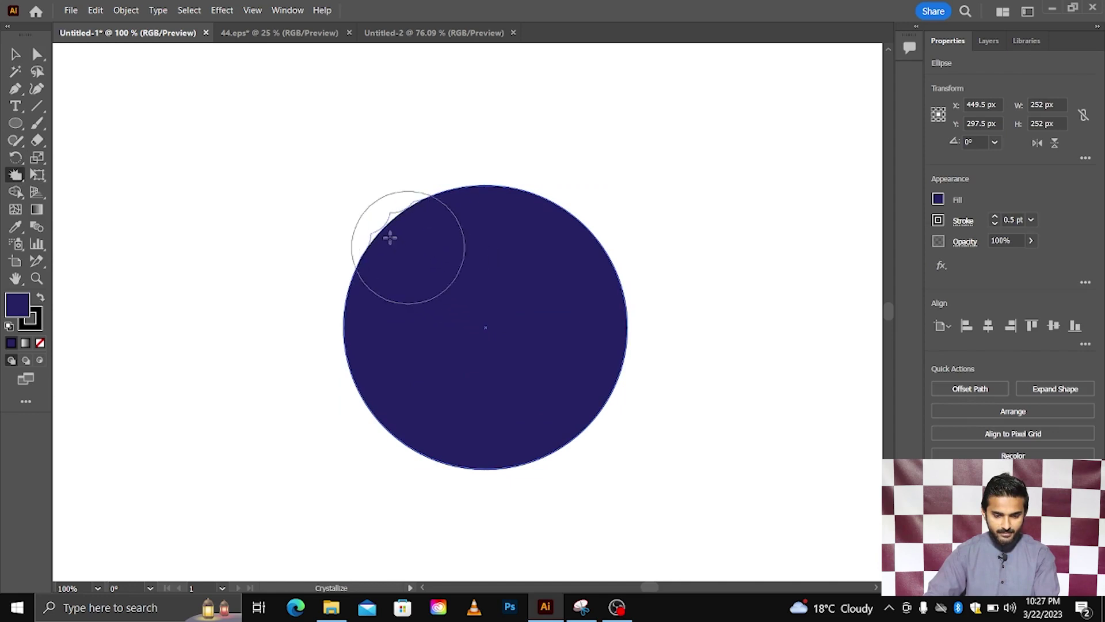
pyautogui.moveTo(377, 309); pyautogui.dragTo(434, 431)
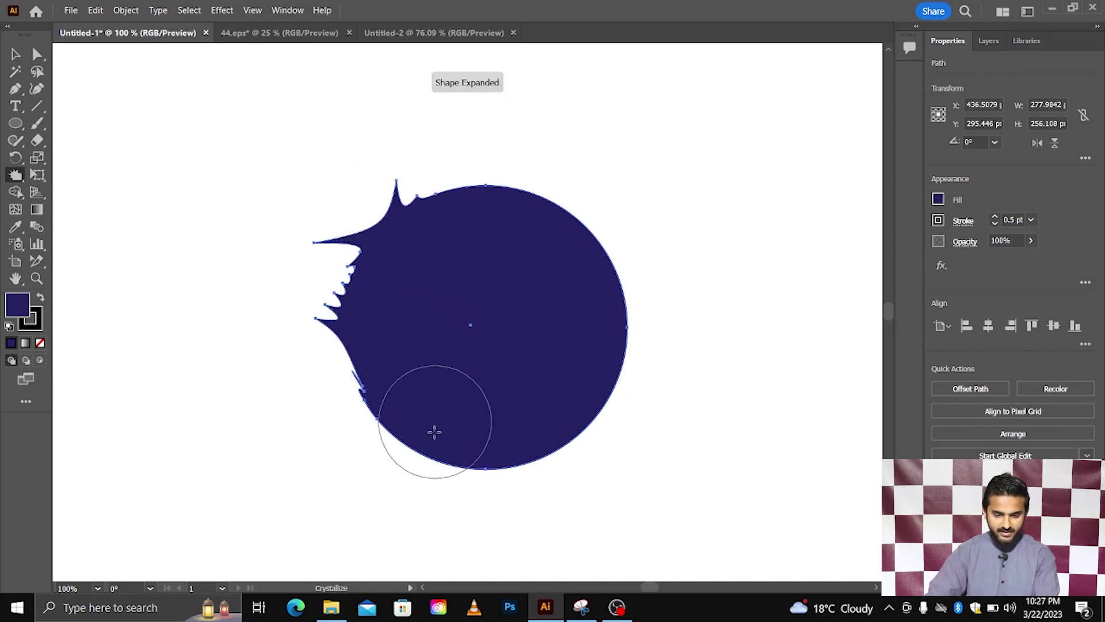
pyautogui.moveTo(627, 212); pyautogui.dragTo(466, 146)
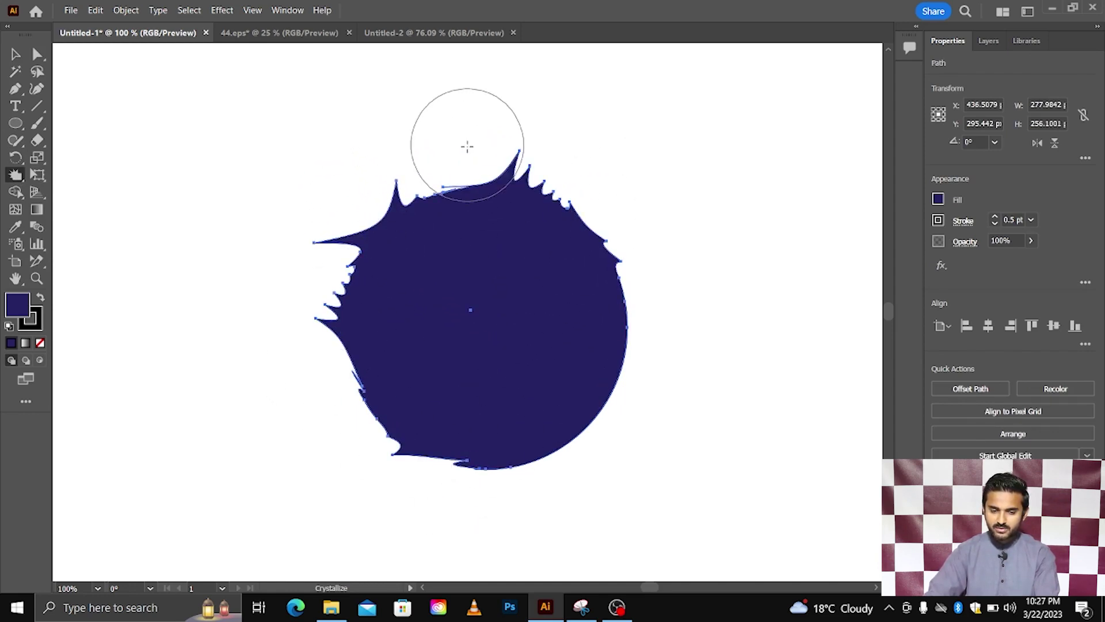
pyautogui.moveTo(595, 376); pyautogui.dragTo(445, 466)
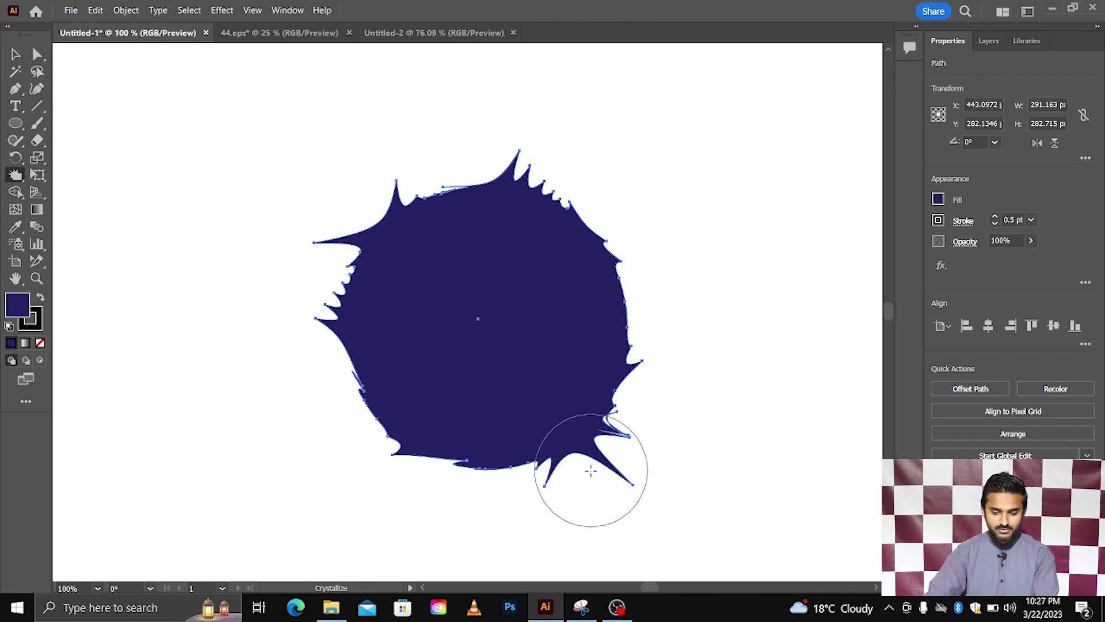
pyautogui.moveTo(445, 466); pyautogui.dragTo(385, 350)
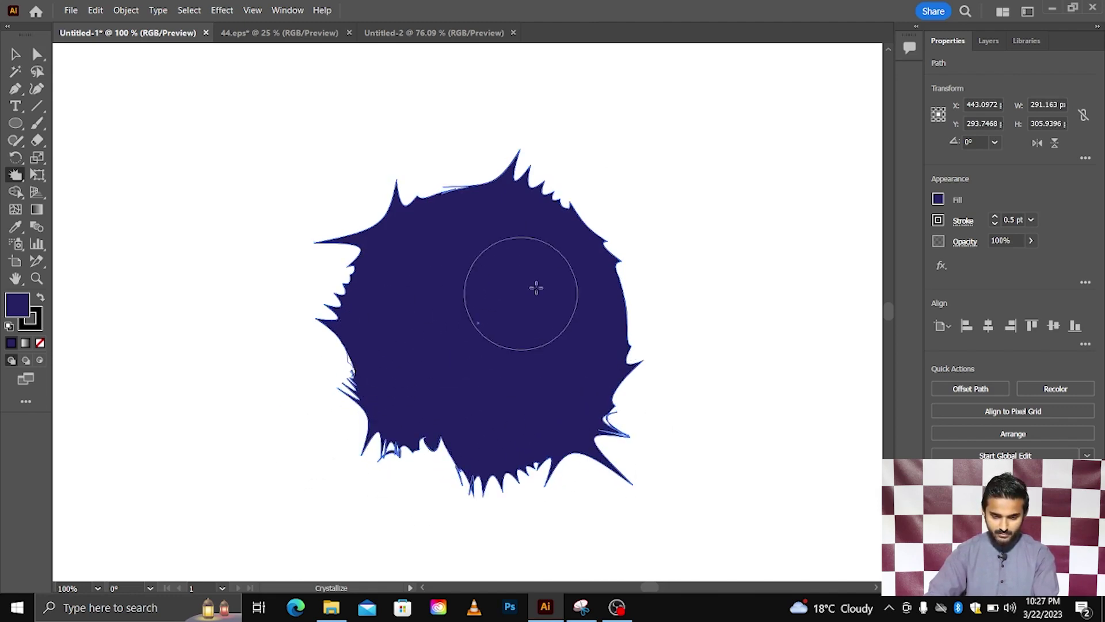
pyautogui.moveTo(633, 291)
pyautogui.mouseDown()
pyautogui.moveTo(655, 297)
pyautogui.moveTo(633, 291)
pyautogui.mouseUp()
pyautogui.moveTo(437, 193); pyautogui.dragTo(420, 185)
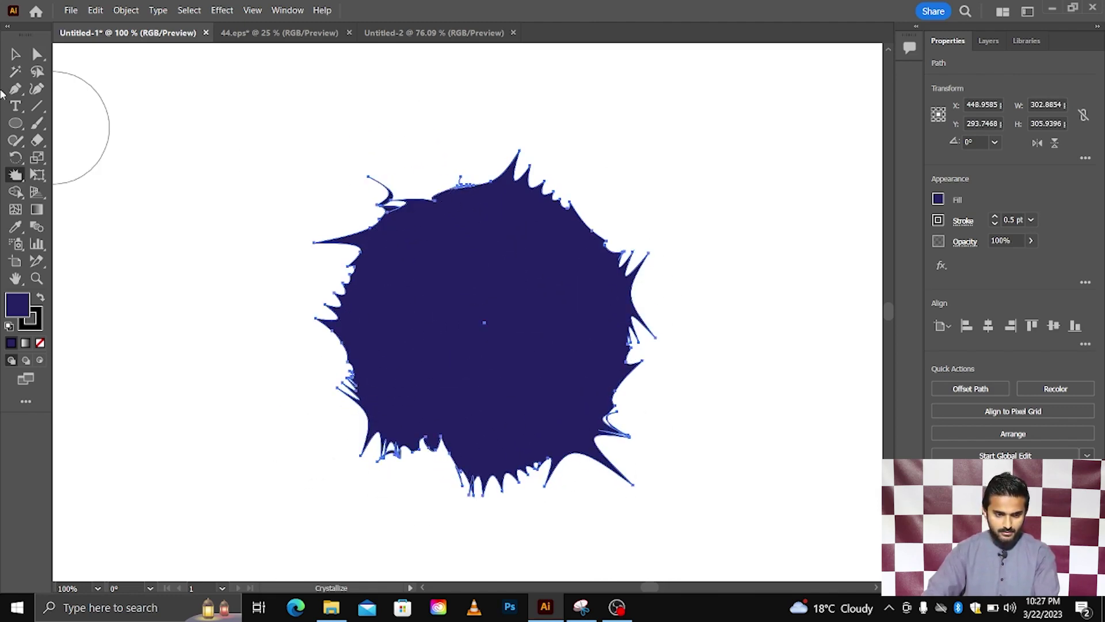
# Delete the crystallized circle blob.
pyautogui.click(17, 56)
pyautogui.press('Delete')
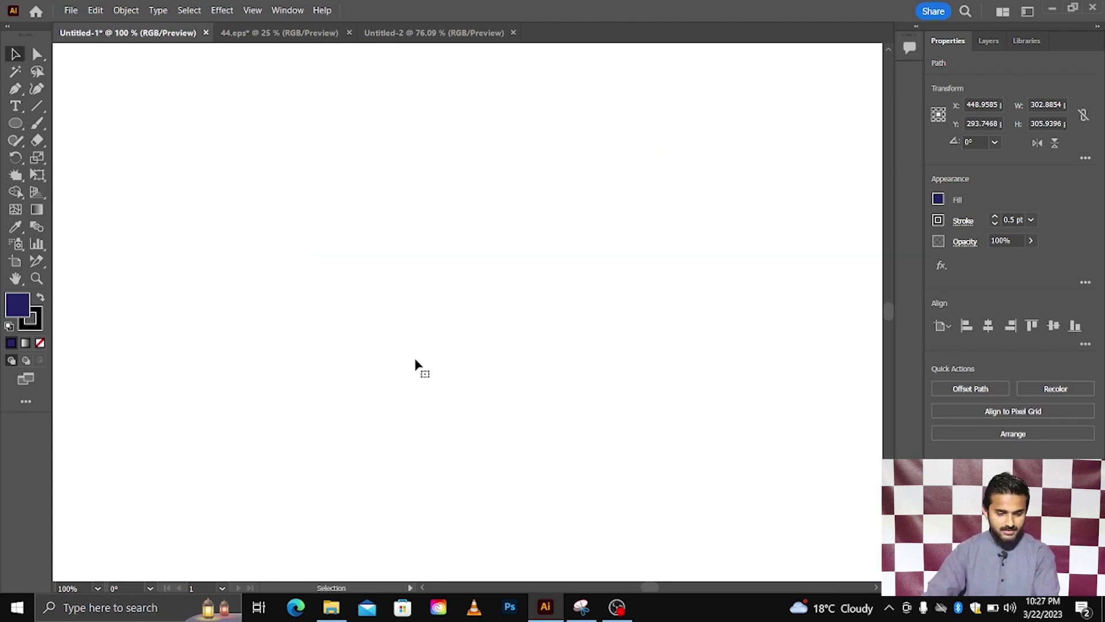
pyautogui.click(16, 176)
pyautogui.rightClick(17, 178)
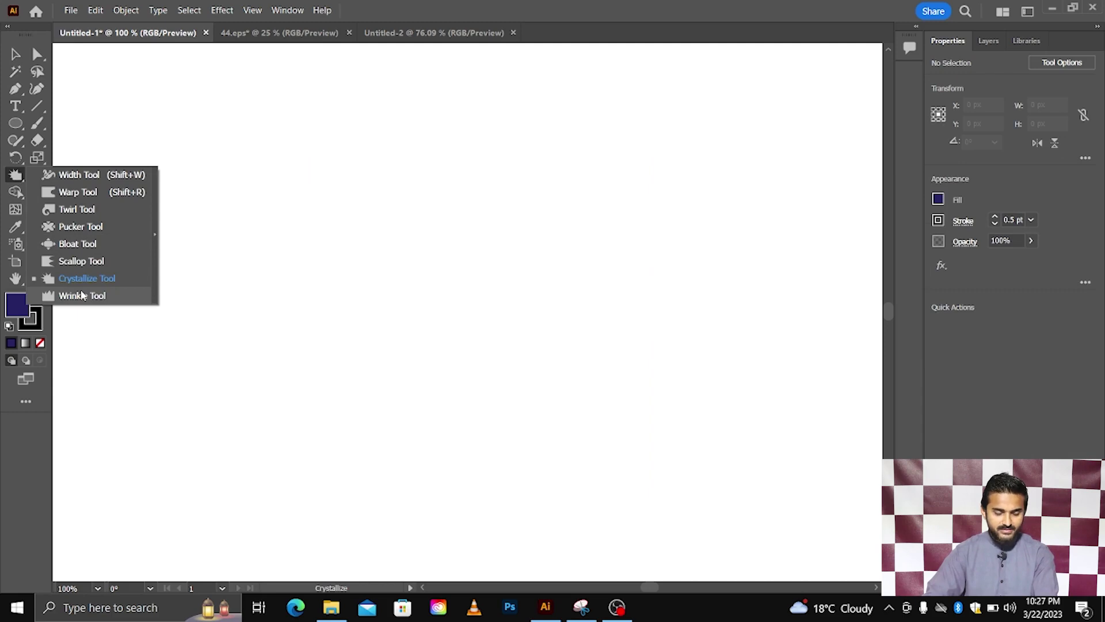
# Draw a 206 px dark-blue square near the artboard centre.
pyautogui.rightClick(15, 124)
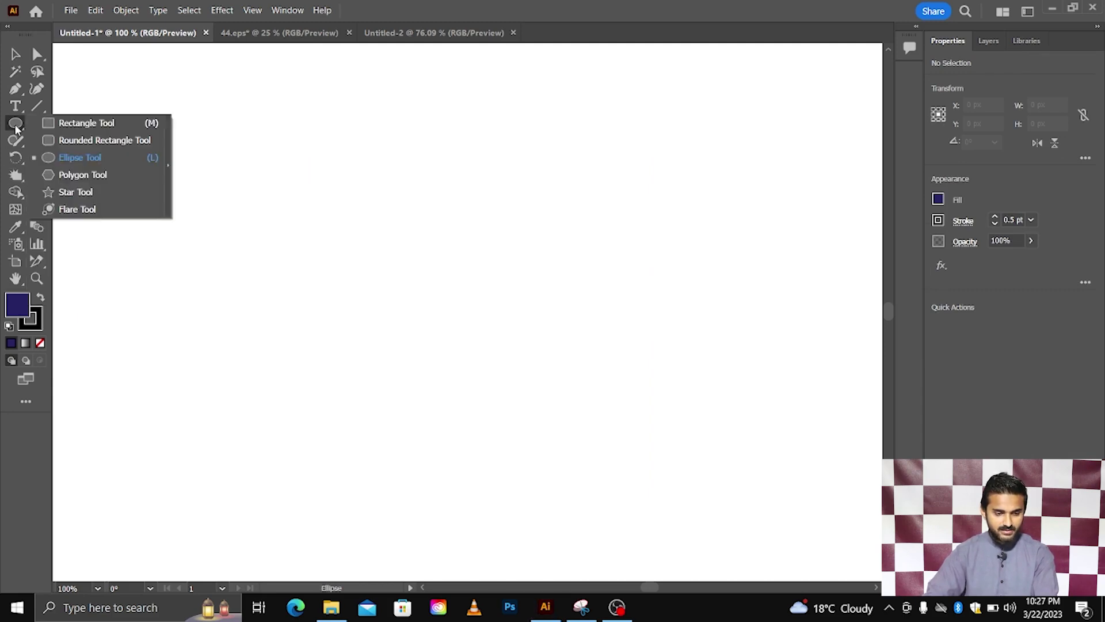
pyautogui.click(80, 123)
pyautogui.moveTo(435, 352); pyautogui.dragTo(551, 467)
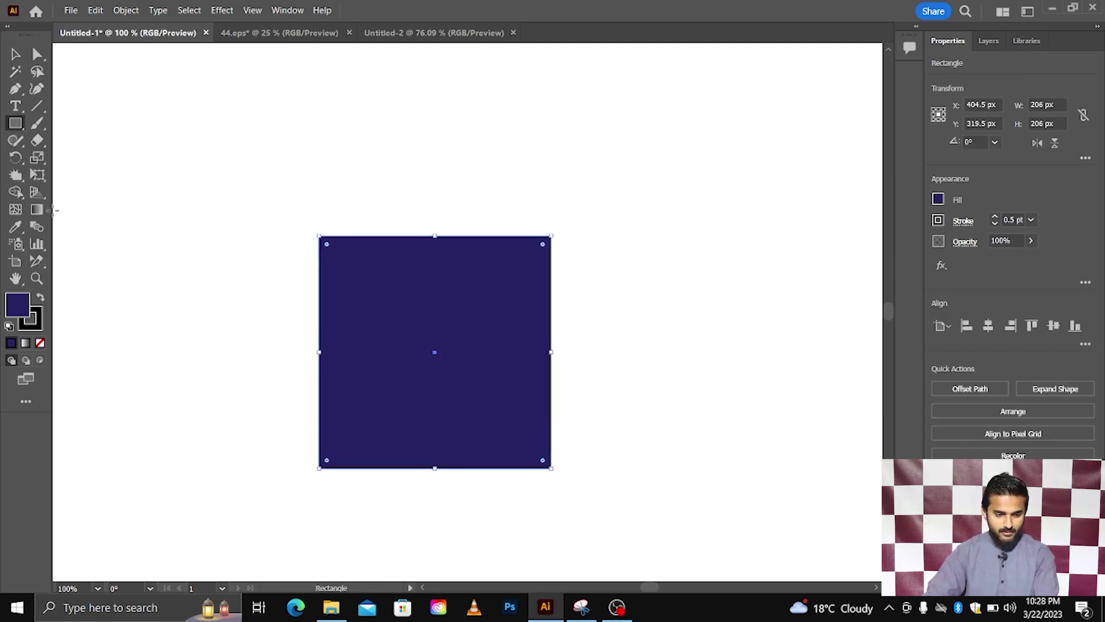
# Crystallize the square's edges into spikes, then select and delete it.
pyautogui.click(16, 176)
pyautogui.moveTo(420, 247); pyautogui.dragTo(415, 180)
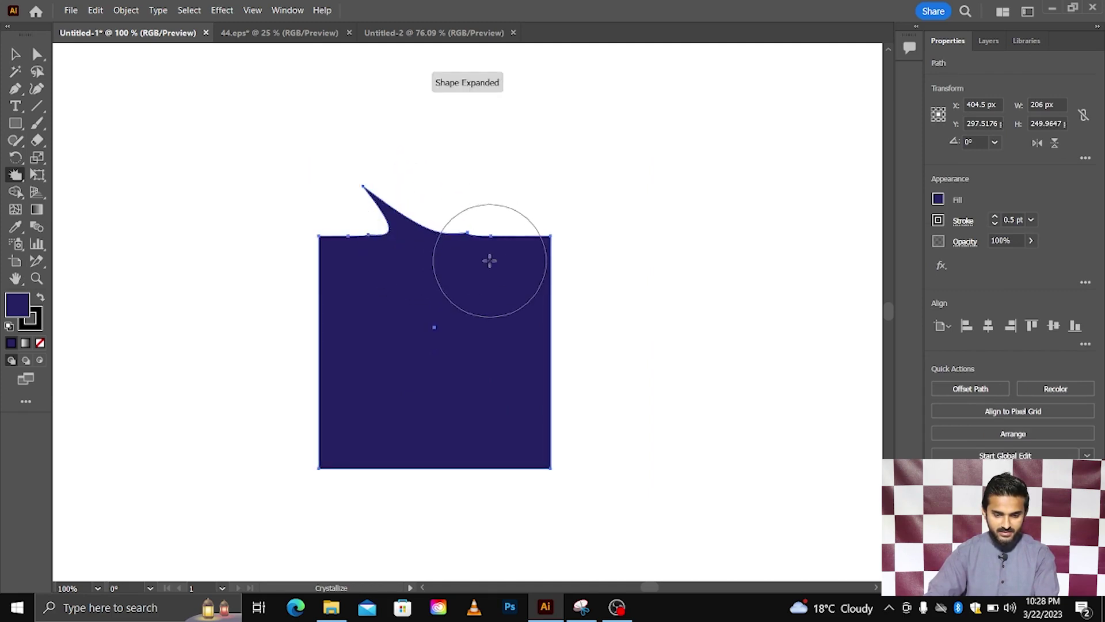
pyautogui.moveTo(489, 259); pyautogui.dragTo(527, 231)
pyautogui.moveTo(519, 293)
pyautogui.mouseDown()
pyautogui.moveTo(587, 330)
pyautogui.moveTo(567, 464)
pyautogui.moveTo(382, 407)
pyautogui.moveTo(313, 314)
pyautogui.moveTo(317, 241)
pyautogui.moveTo(513, 257)
pyautogui.moveTo(456, 389)
pyautogui.moveTo(301, 469)
pyautogui.moveTo(331, 461)
pyautogui.mouseUp()
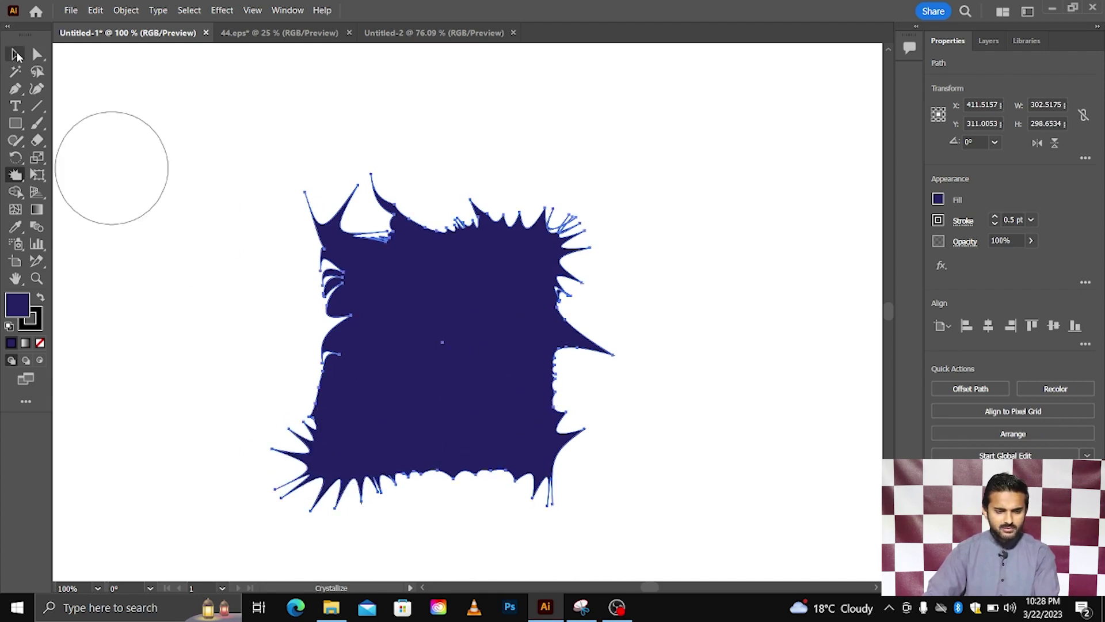
pyautogui.click(16, 54)
pyautogui.press('Delete')
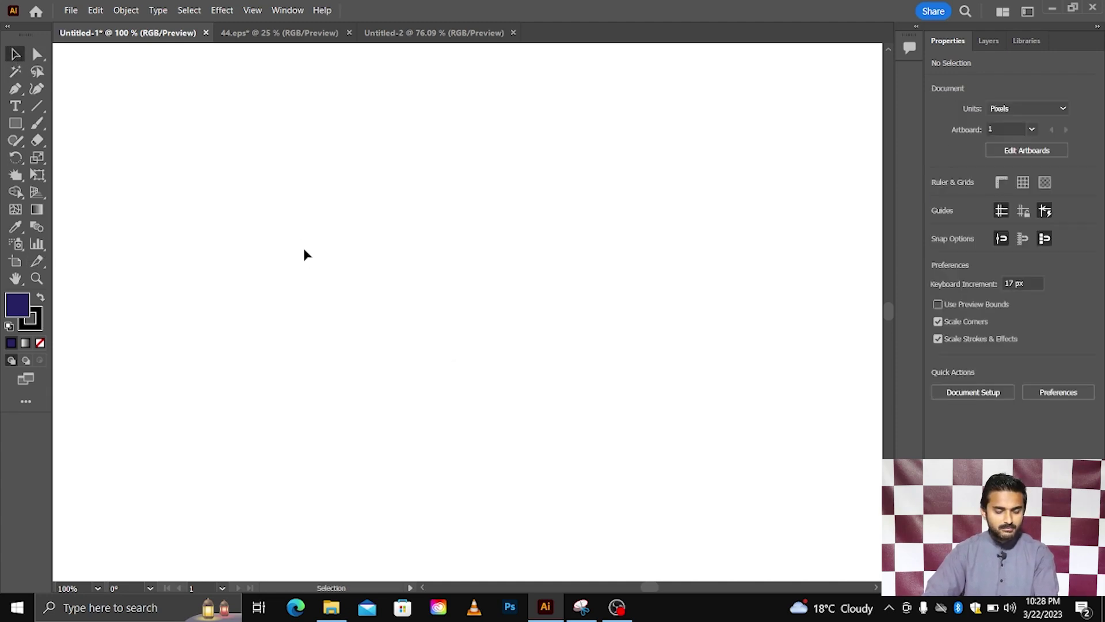
# Try the Slice tool, return to Selection, and bring up the 44.eps banner document.
pyautogui.click(41, 263)
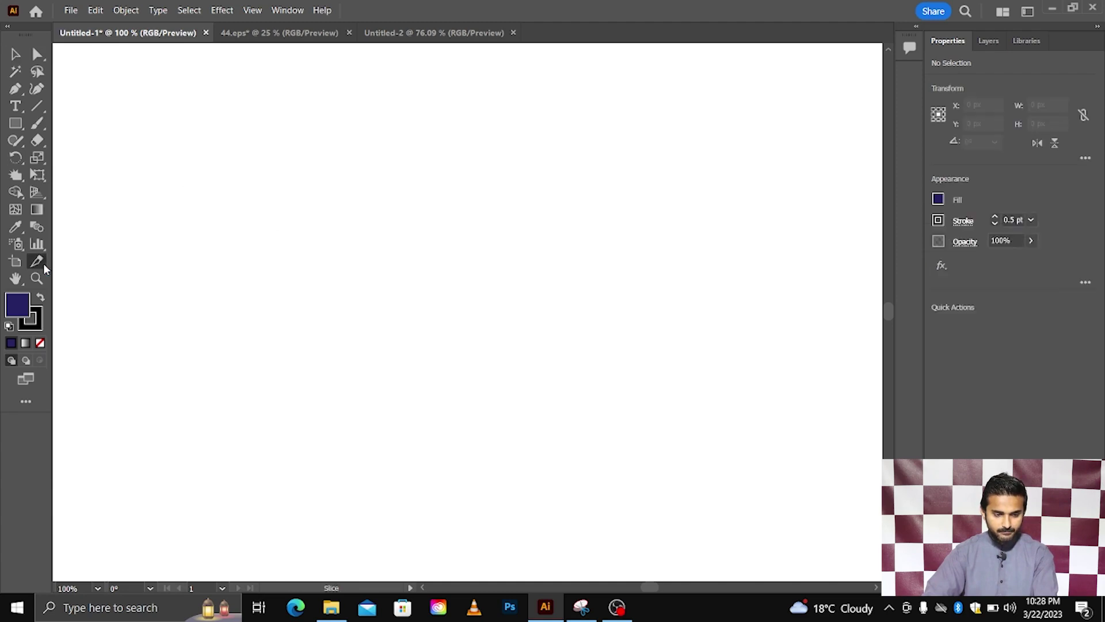
pyautogui.press('v')
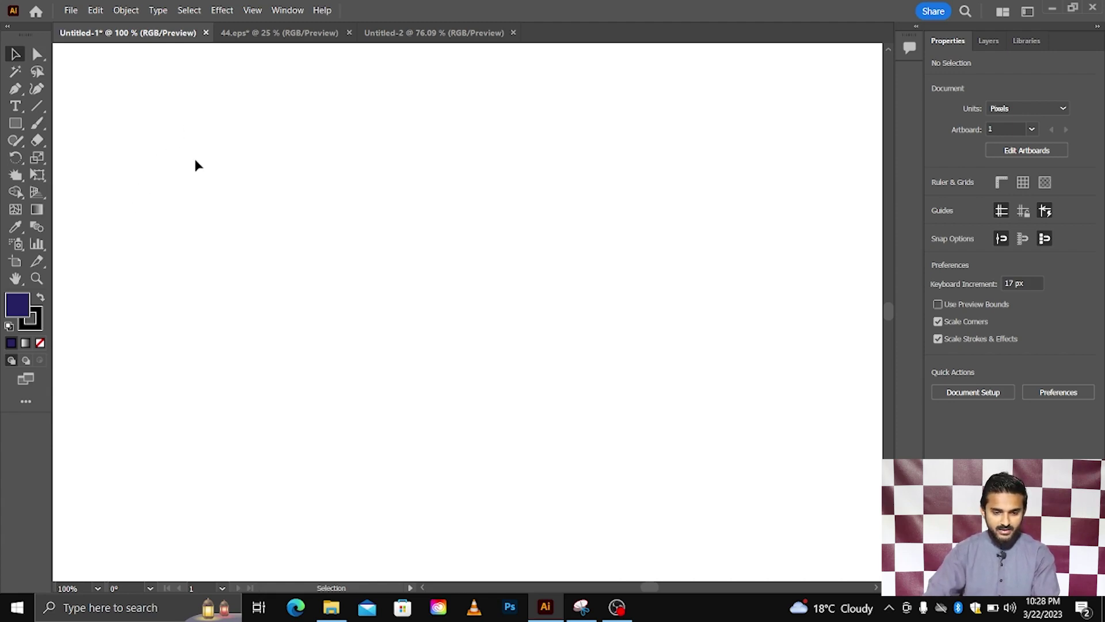
pyautogui.click(261, 34)
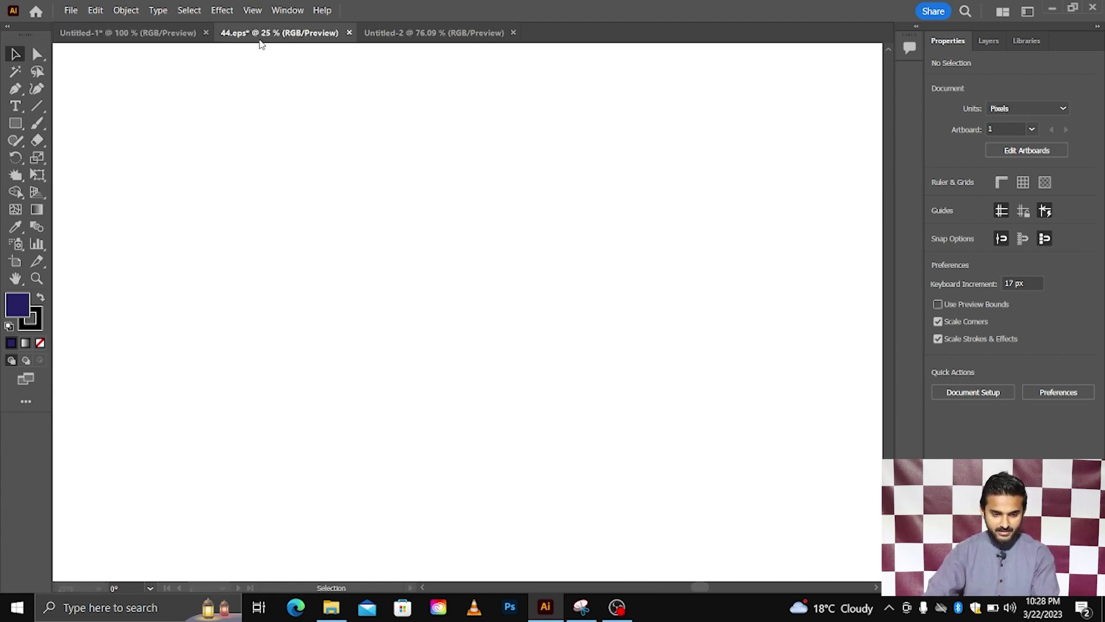
# Select the DIGITAL ATEEQUE logo, hand-draw a trial slice around it, then undo it.
pyautogui.hscroll(-2, 248, 234)
pyautogui.hscroll(-3, 225, 233)
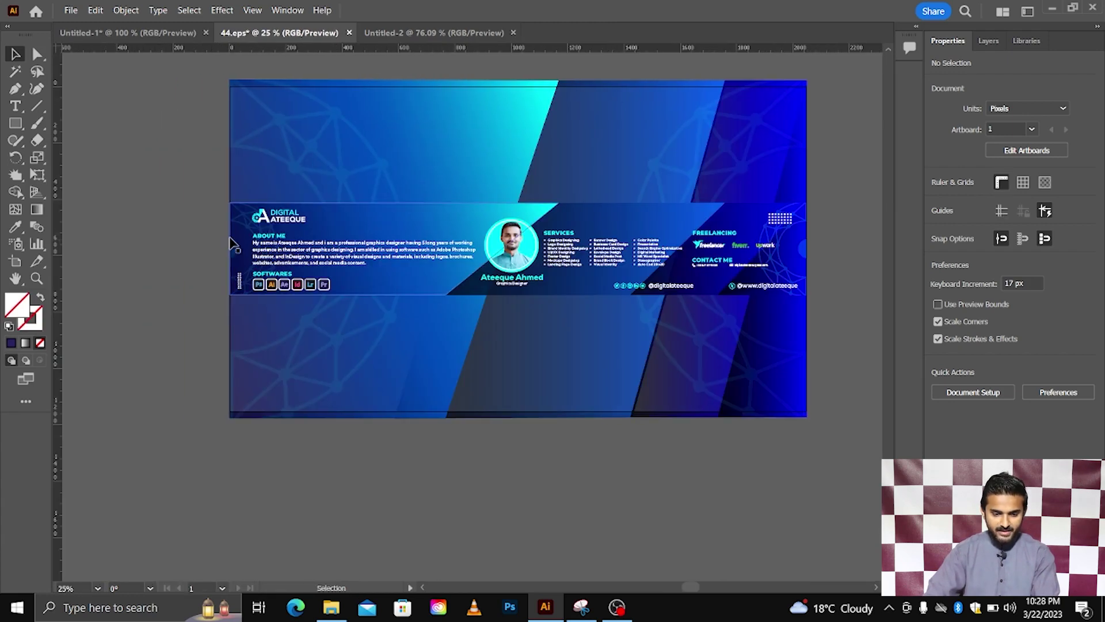
pyautogui.scroll(2, 216, 232)
pyautogui.scroll(1, 230, 223)
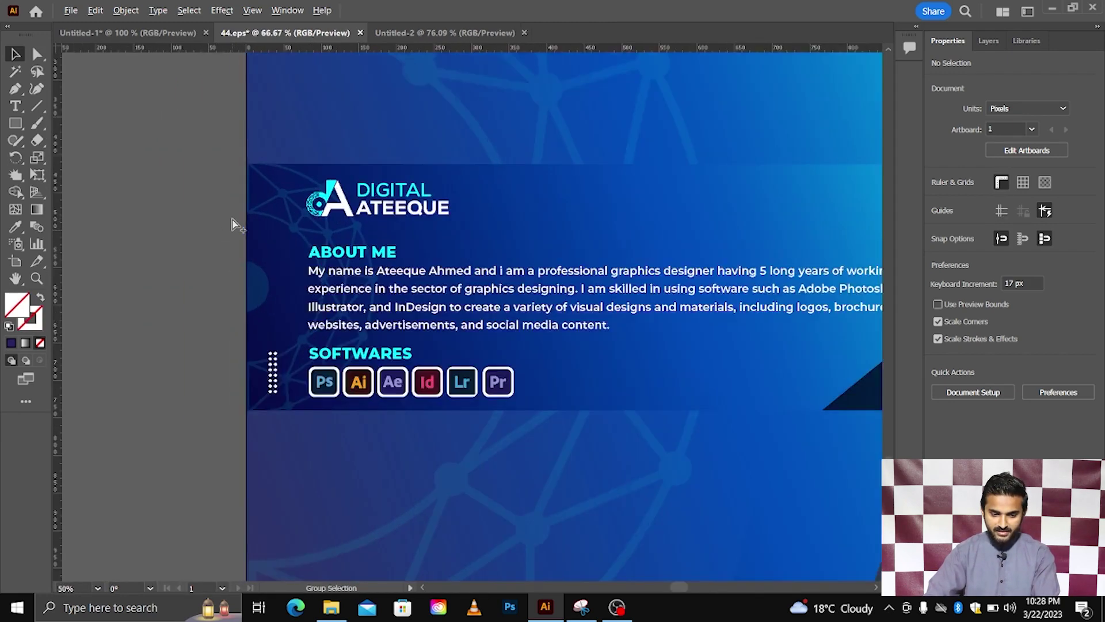
pyautogui.scroll(1, 233, 220)
pyautogui.hscroll(1, 233, 222)
pyautogui.hscroll(2, 233, 224)
pyautogui.hscroll(2, 233, 224)
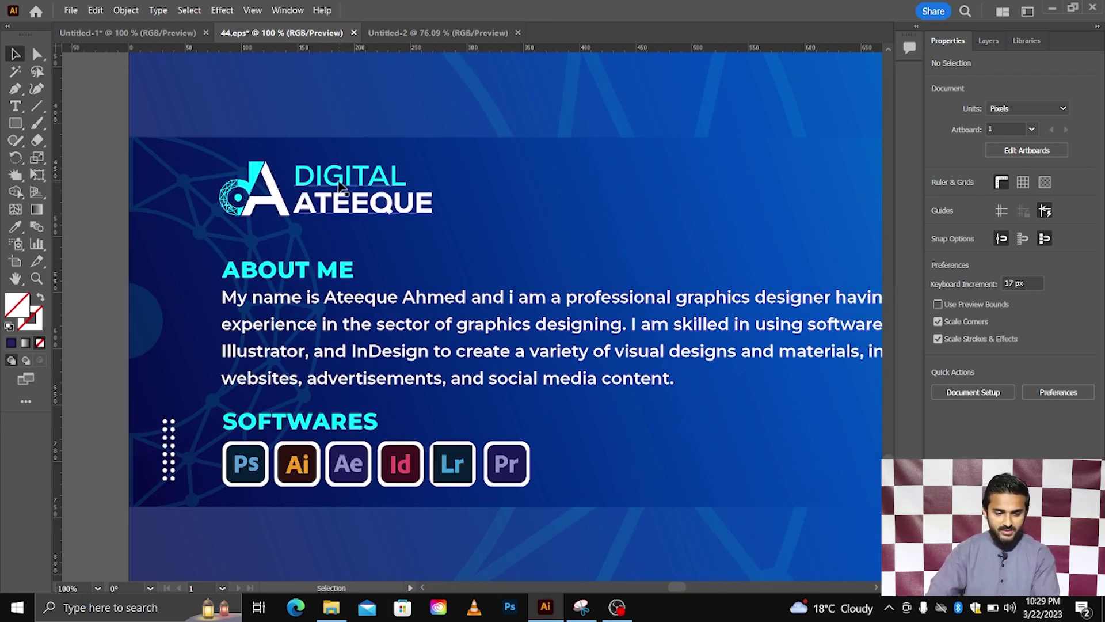
pyautogui.click(325, 181)
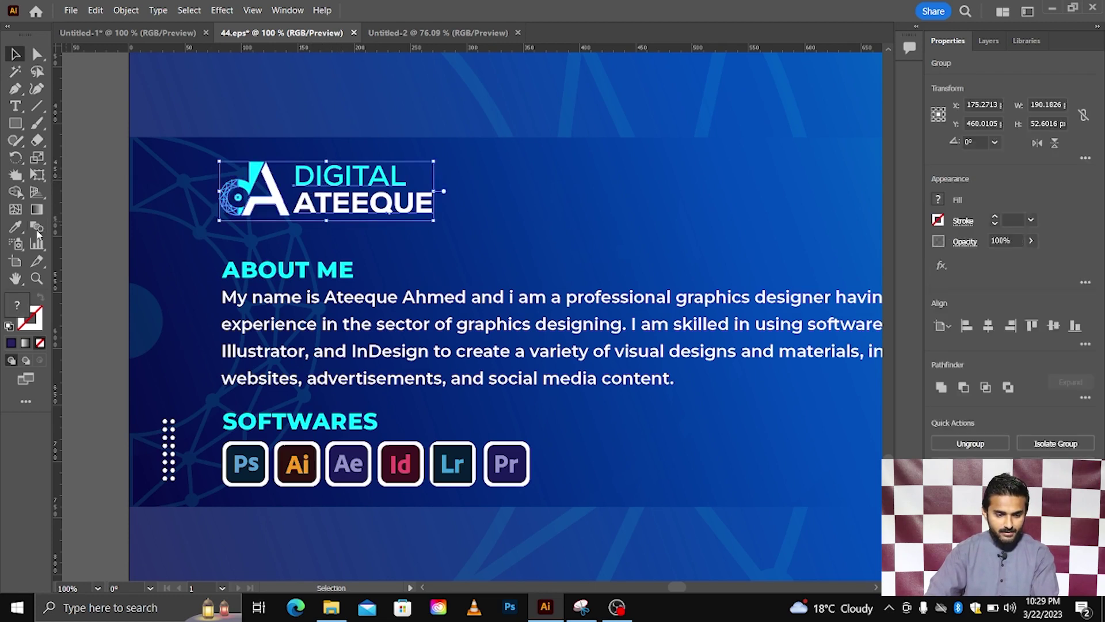
pyautogui.hotkey('shift', 'k')
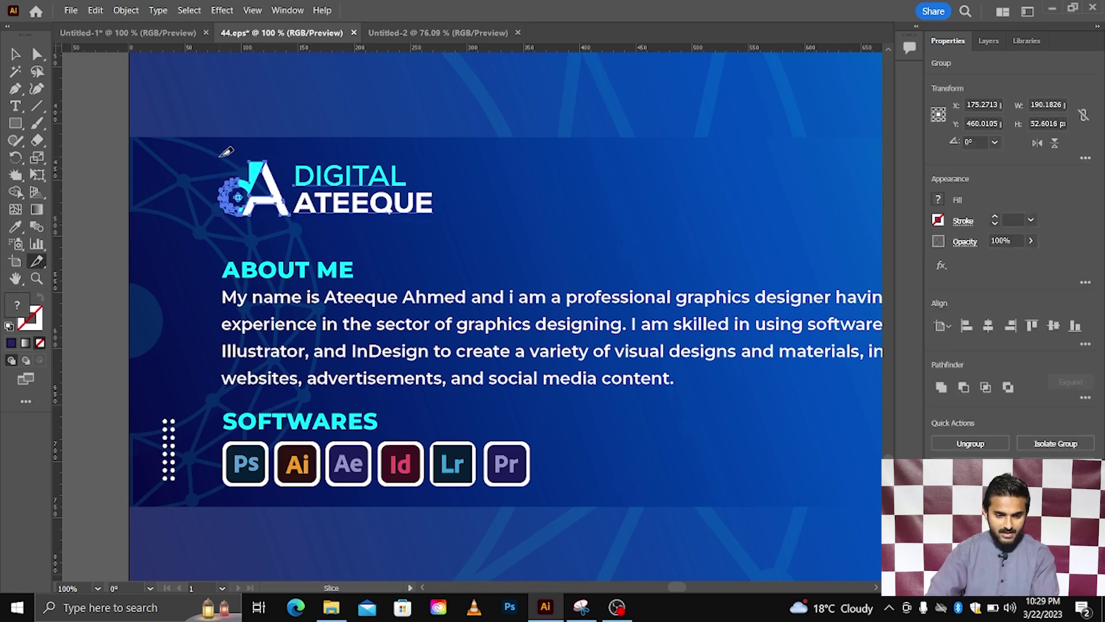
pyautogui.moveTo(220, 155); pyautogui.dragTo(438, 216)
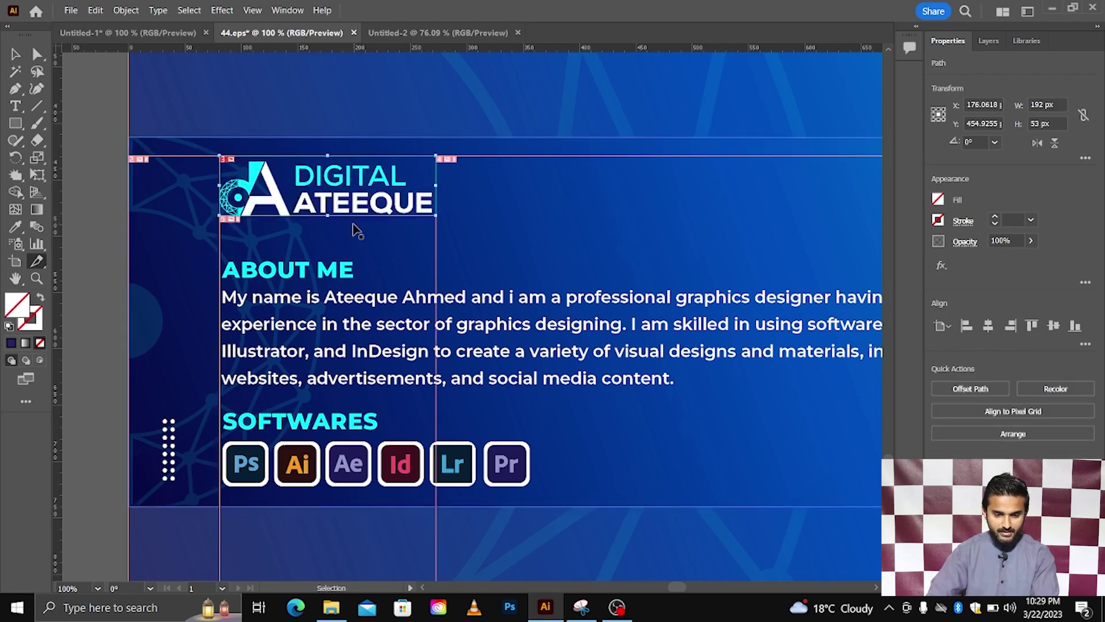
pyautogui.scroll(1, 357, 217)
pyautogui.hotkey('ctrl', 'z')
pyautogui.hotkey('ctrl', 'z')
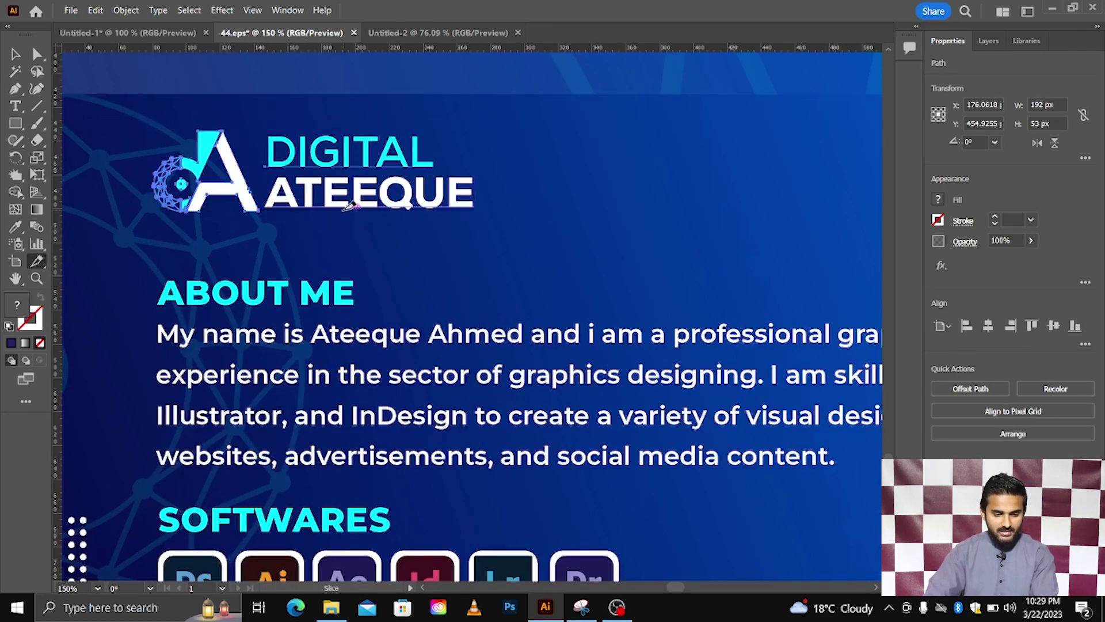
# Reselect the logo group and make it a slice via Object > Slice > Make.
pyautogui.click(15, 53)
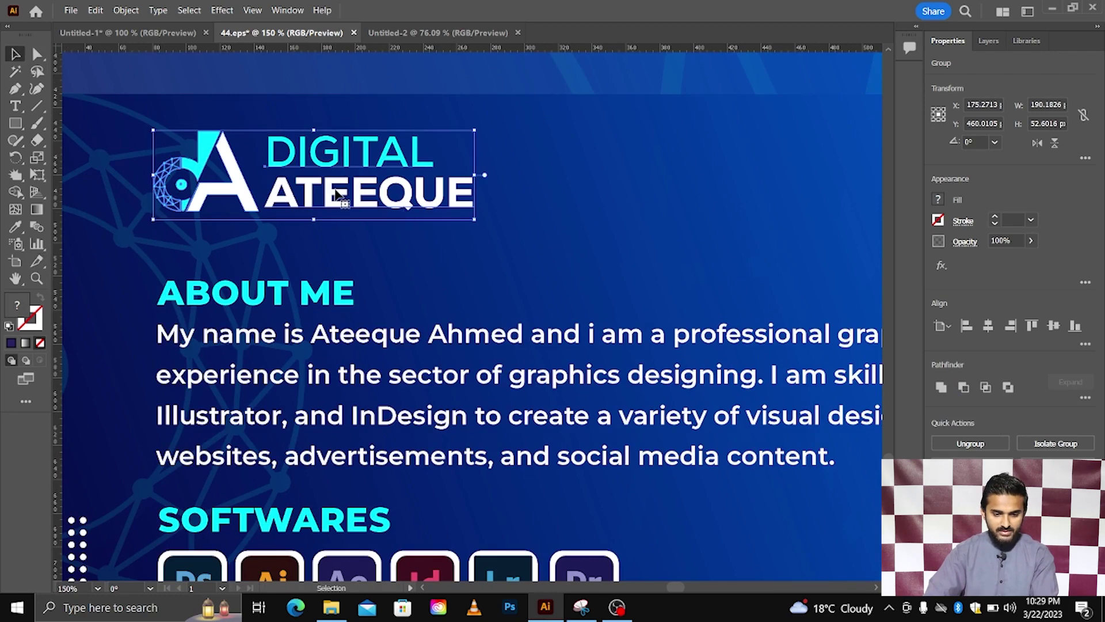
pyautogui.click(137, 14)
pyautogui.moveTo(138, 304)
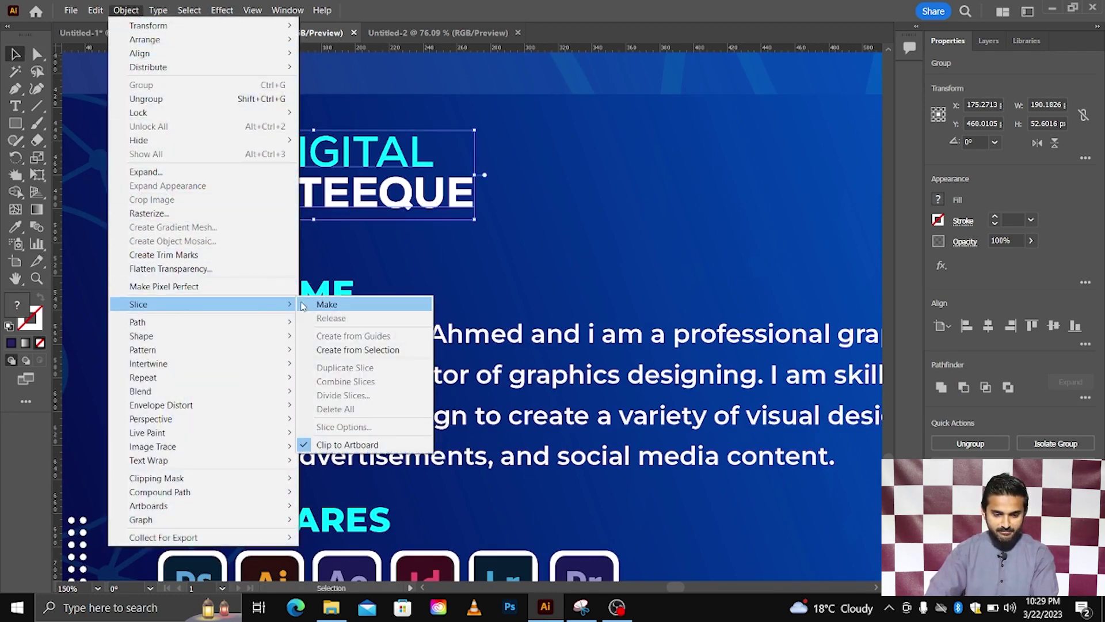
pyautogui.click(326, 305)
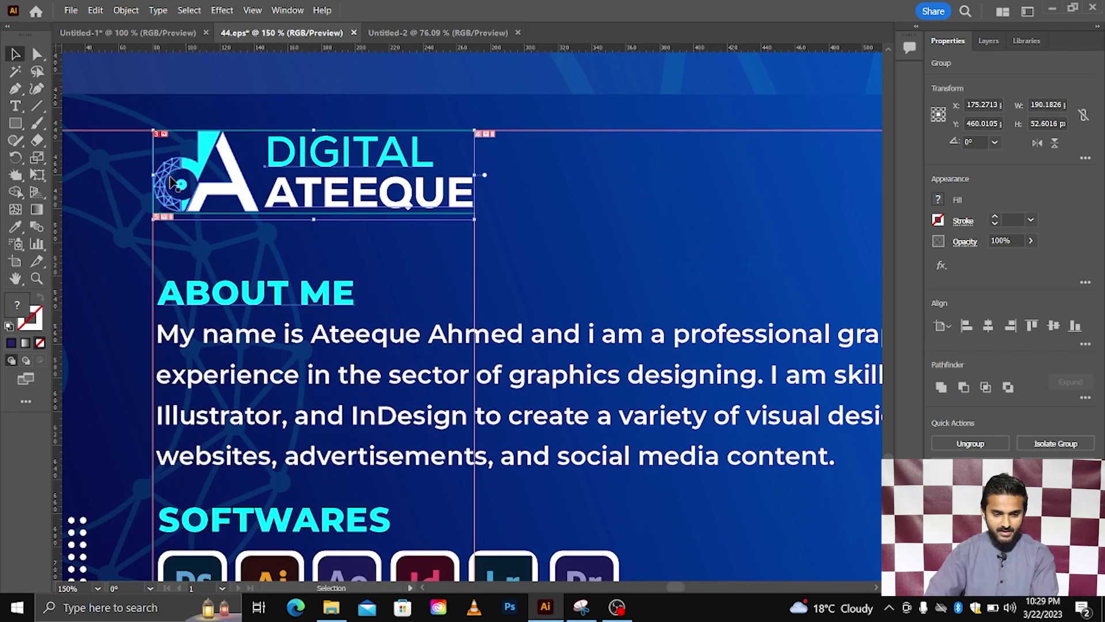
pyautogui.keyDown('alt'); pyautogui.scroll(2, 171, 182); pyautogui.keyUp('alt')
pyautogui.keyDown('alt'); pyautogui.scroll(1, 185, 222); pyautogui.keyUp('alt')
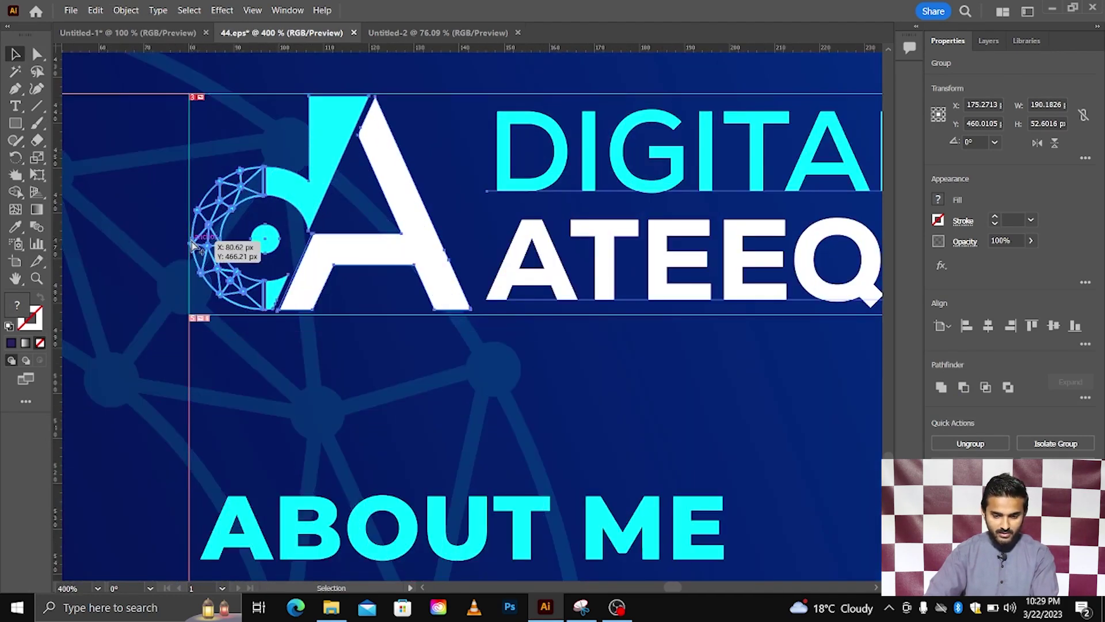
pyautogui.keyDown('alt'); pyautogui.scroll(-1, 403, 246); pyautogui.keyUp('alt')
pyautogui.hscroll(1, 646, 247)
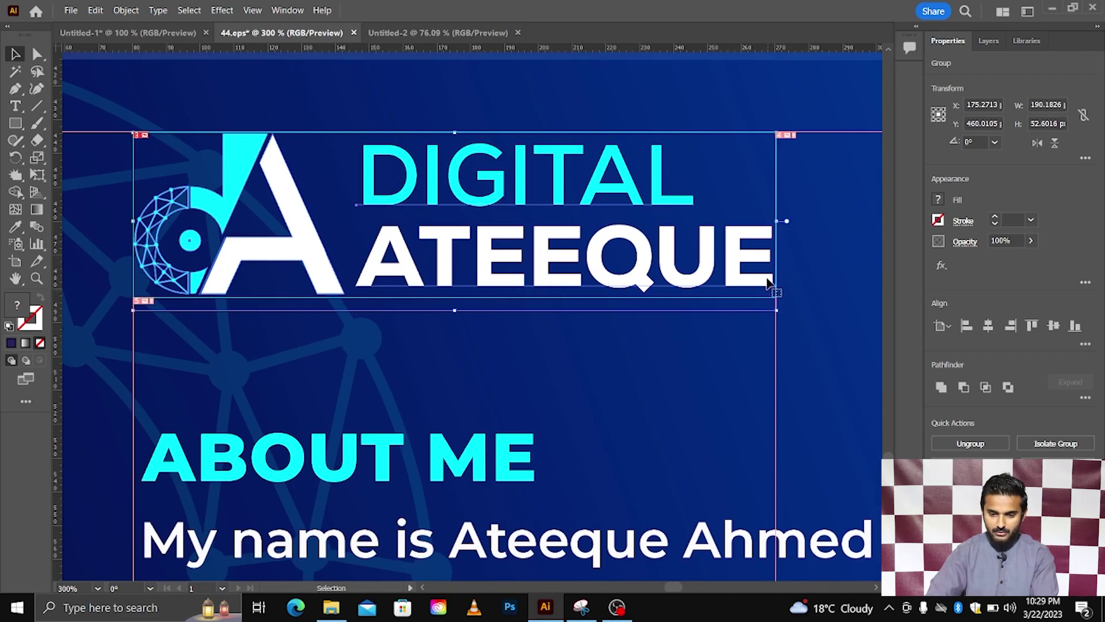
pyautogui.keyDown('alt'); pyautogui.scroll(-1, 599, 282); pyautogui.keyUp('alt')
pyautogui.keyDown('alt'); pyautogui.scroll(-1, 598, 284); pyautogui.keyUp('alt')
pyautogui.scroll(-1, 598, 284)
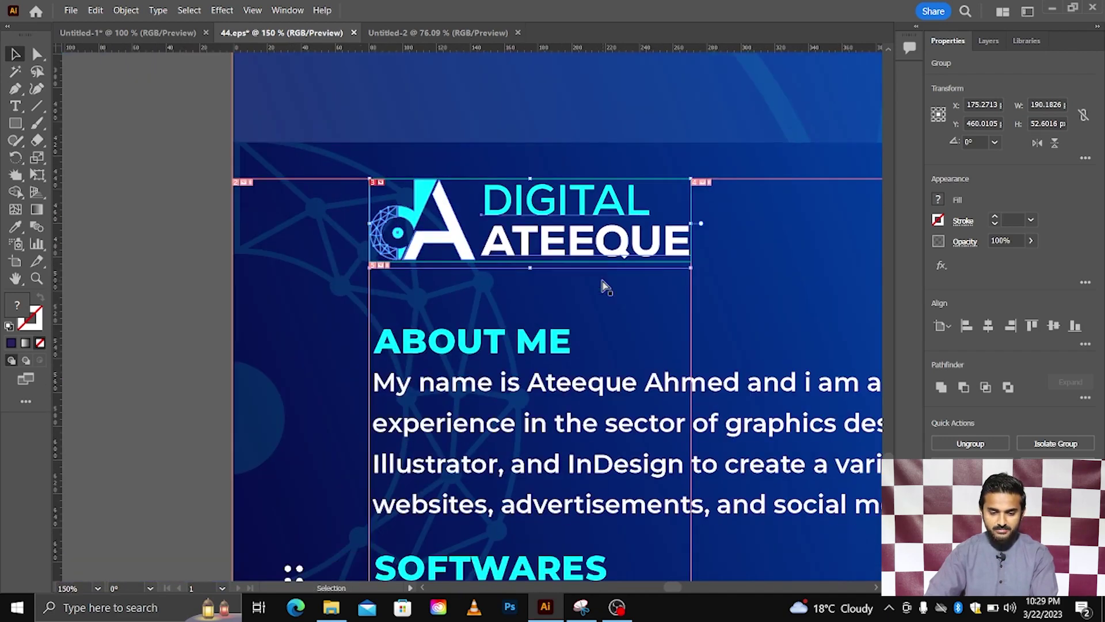
pyautogui.hscroll(1, 597, 285)
pyautogui.hscroll(1, 599, 285)
pyautogui.keyDown('alt'); pyautogui.scroll(-2, 599, 285); pyautogui.keyUp('alt')
pyautogui.keyDown('alt'); pyautogui.scroll(-1, 597, 285); pyautogui.keyUp('alt')
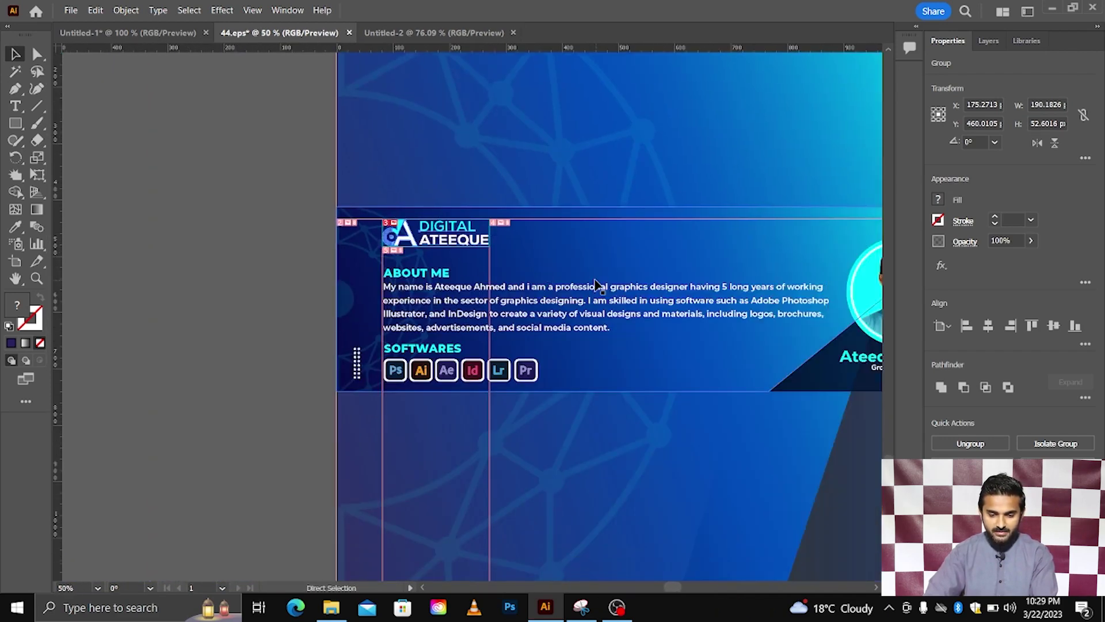
pyautogui.scroll(-1, 597, 285)
pyautogui.hscroll(3, 596, 286)
pyautogui.hscroll(1, 593, 284)
pyautogui.hscroll(2, 592, 284)
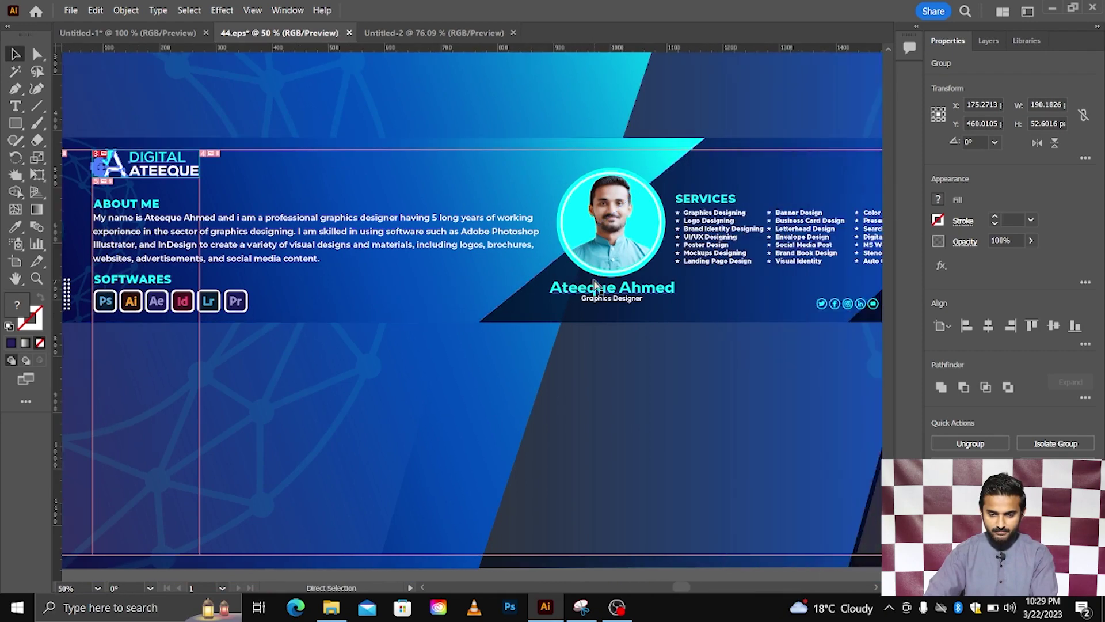
# Select the profile photo group, hand-draw a trial slice around it, then undo it.
pyautogui.keyDown('alt'); pyautogui.scroll(2, 610, 247); pyautogui.keyUp('alt')
pyautogui.click(546, 211)
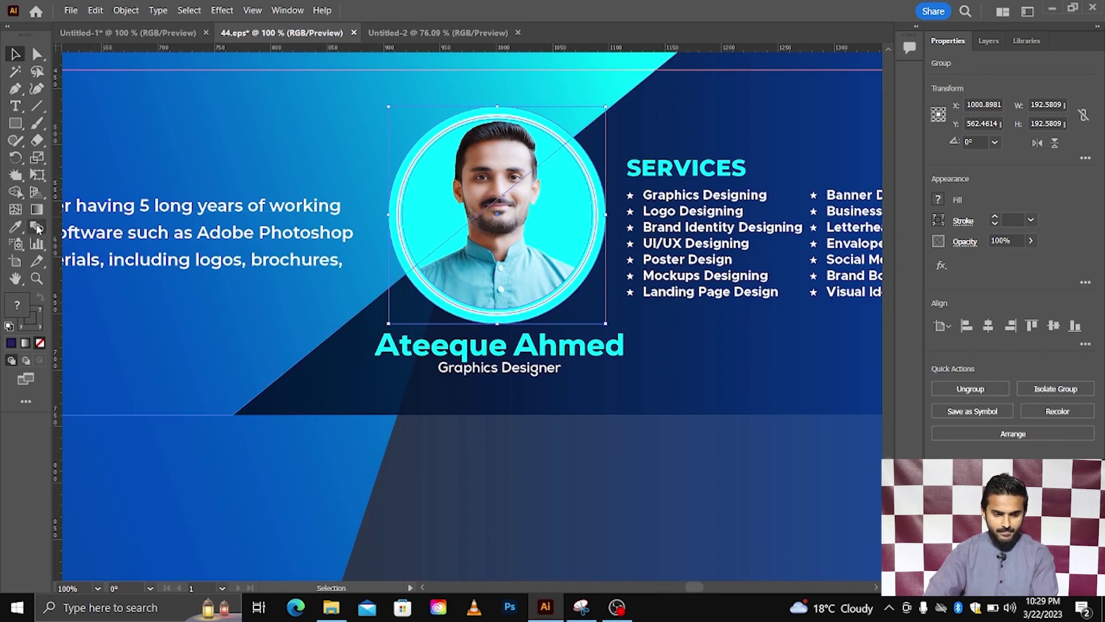
pyautogui.click(37, 261)
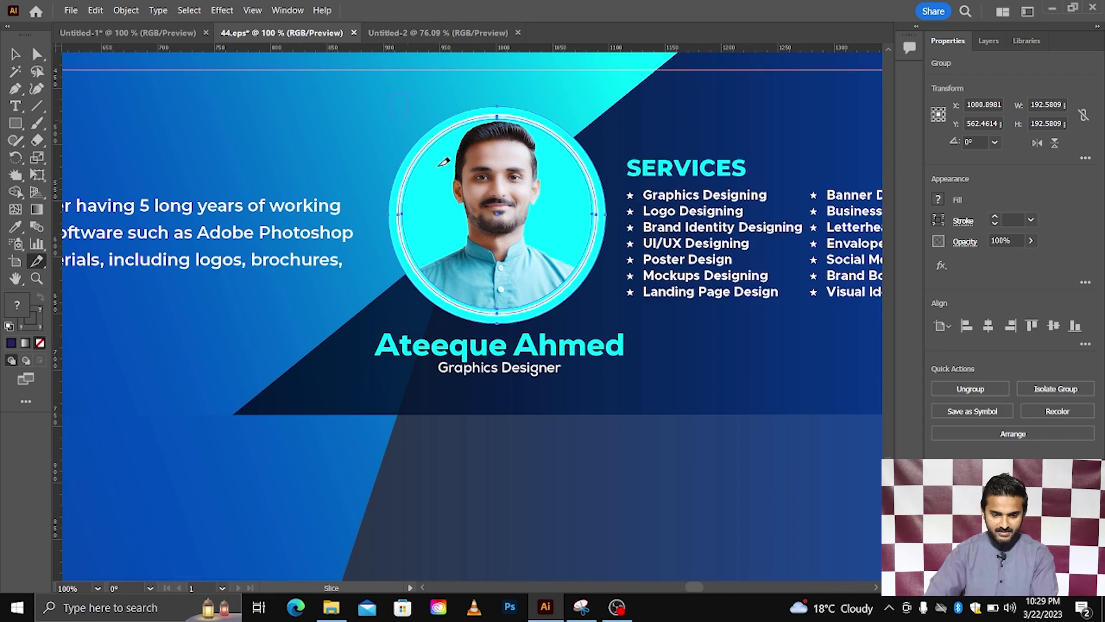
pyautogui.moveTo(392, 95); pyautogui.dragTo(615, 313)
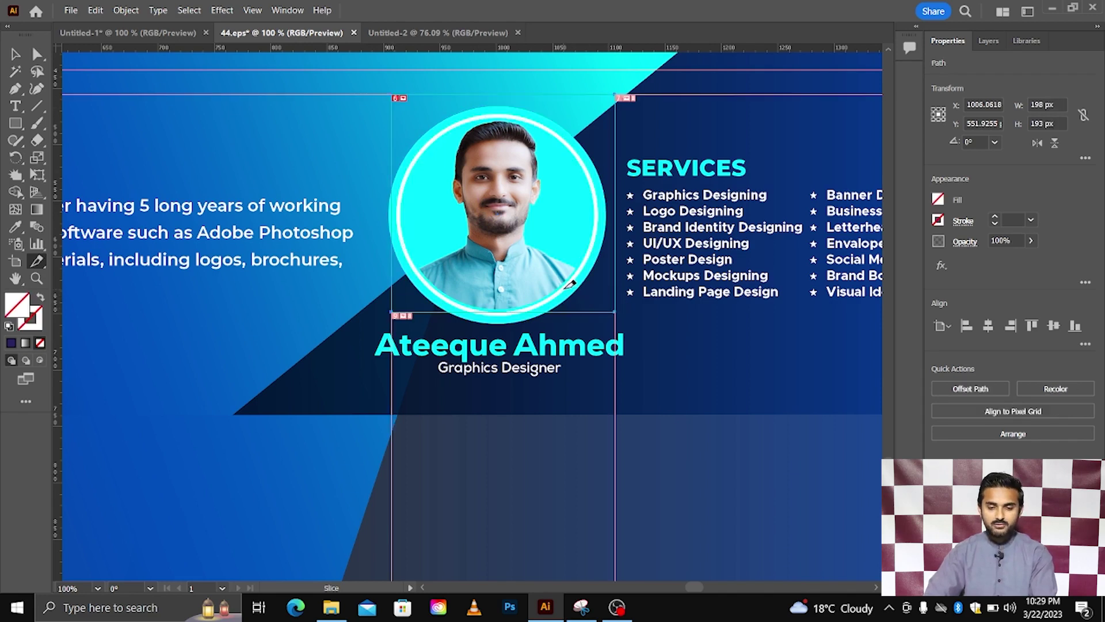
pyautogui.hotkey('ctrl', 'z')
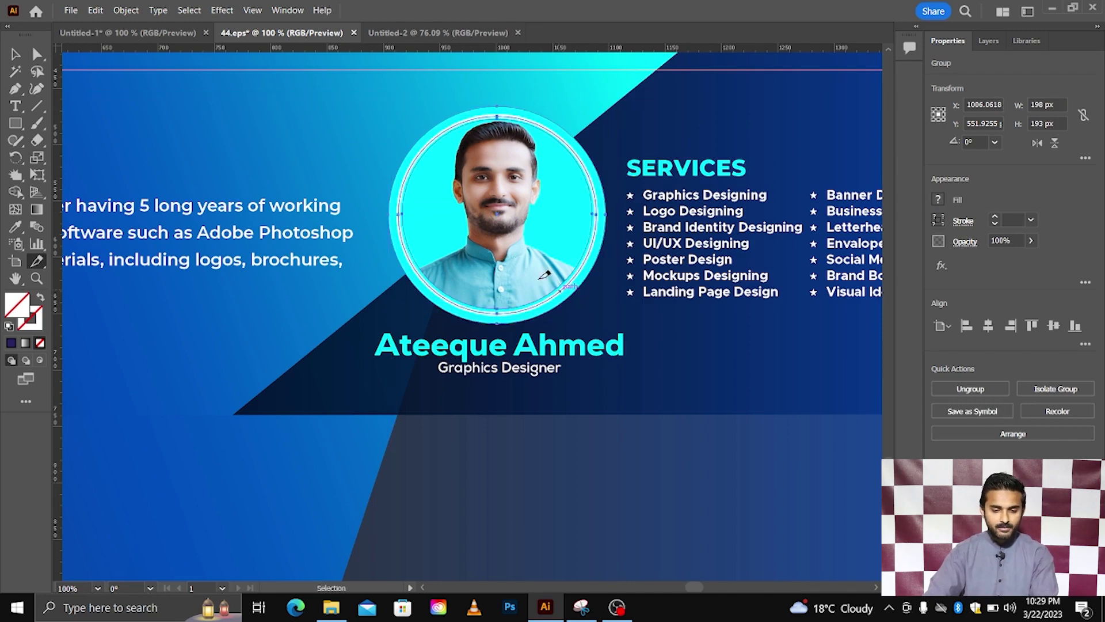
# Make the selected photo group a slice via Object > Slice > Make and check its bounds.
pyautogui.click(15, 55)
pyautogui.click(125, 9)
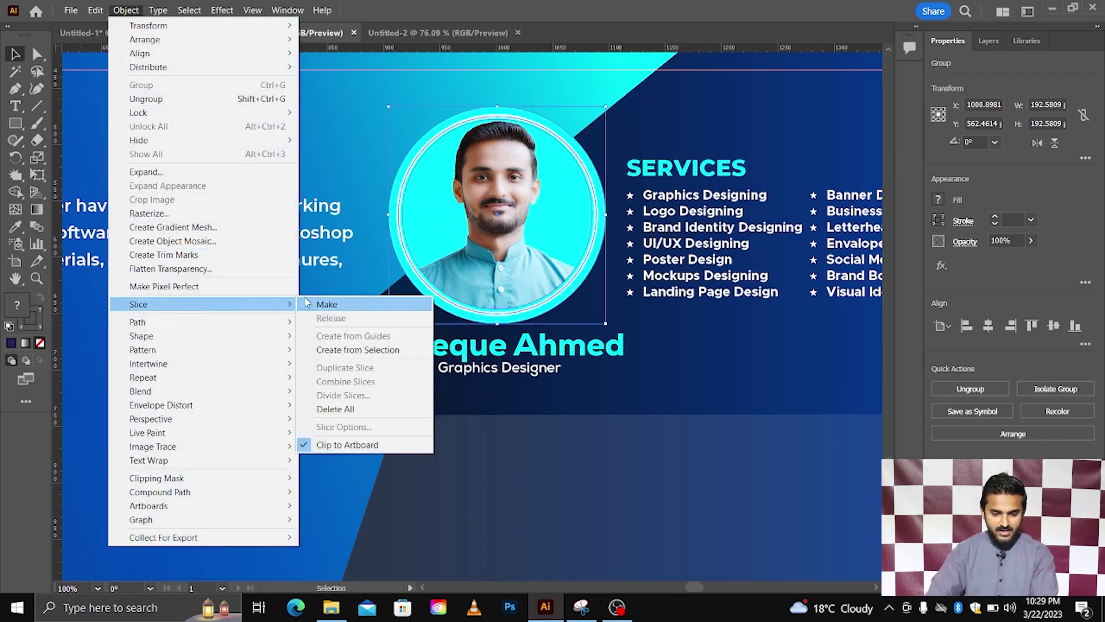
pyautogui.click(317, 303)
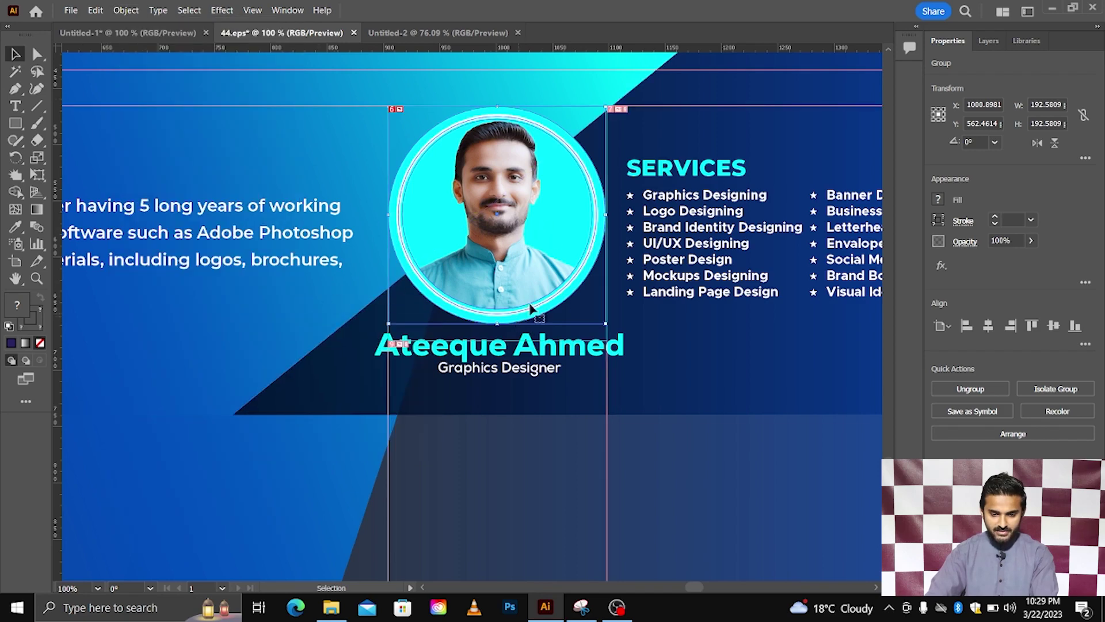
pyautogui.scroll(2, 613, 115)
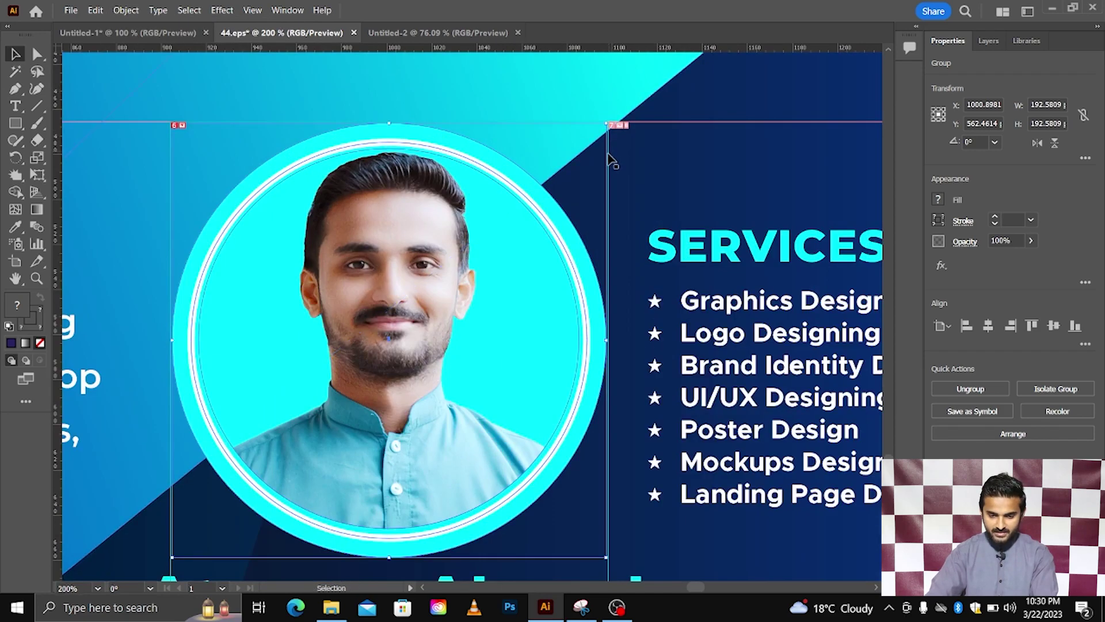
pyautogui.scroll(-3, 615, 232)
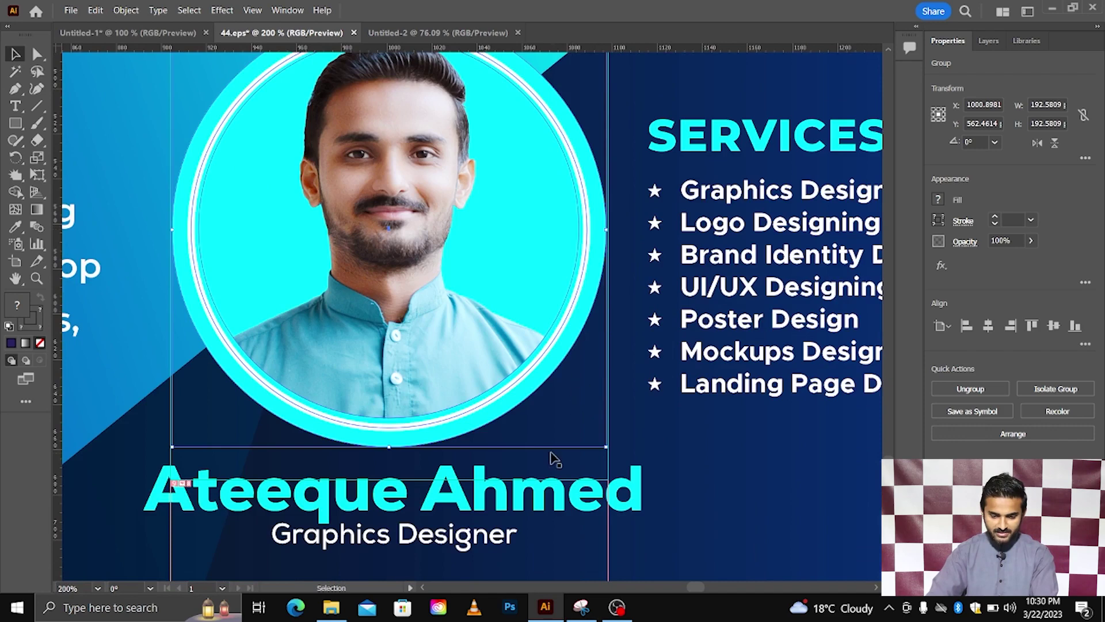
pyautogui.scroll(-2, 213, 377)
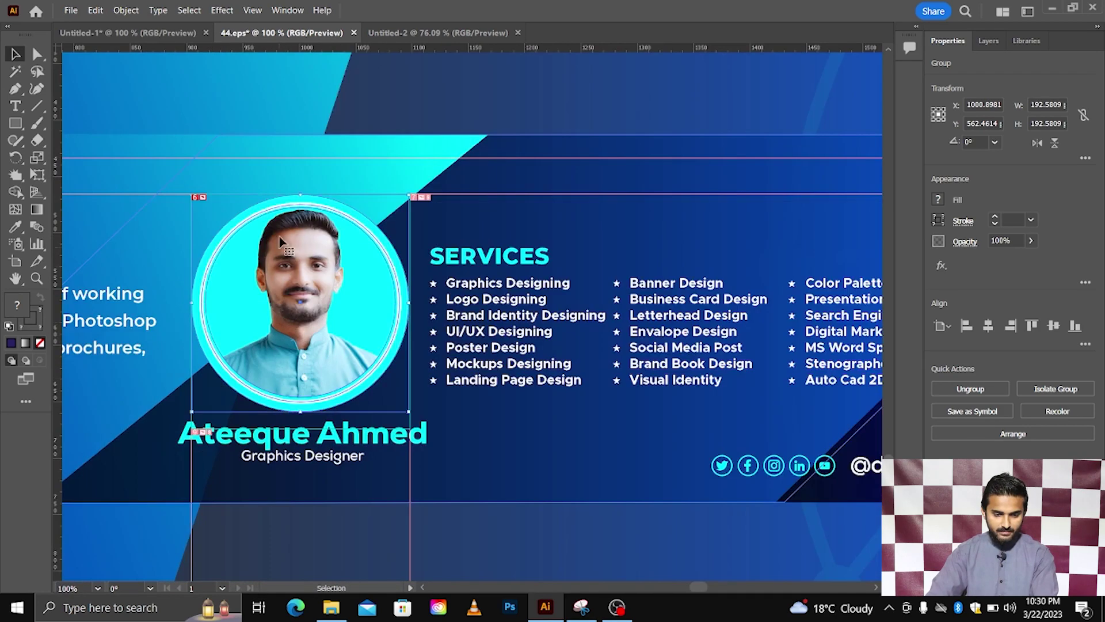
pyautogui.scroll(-2, 331, 264)
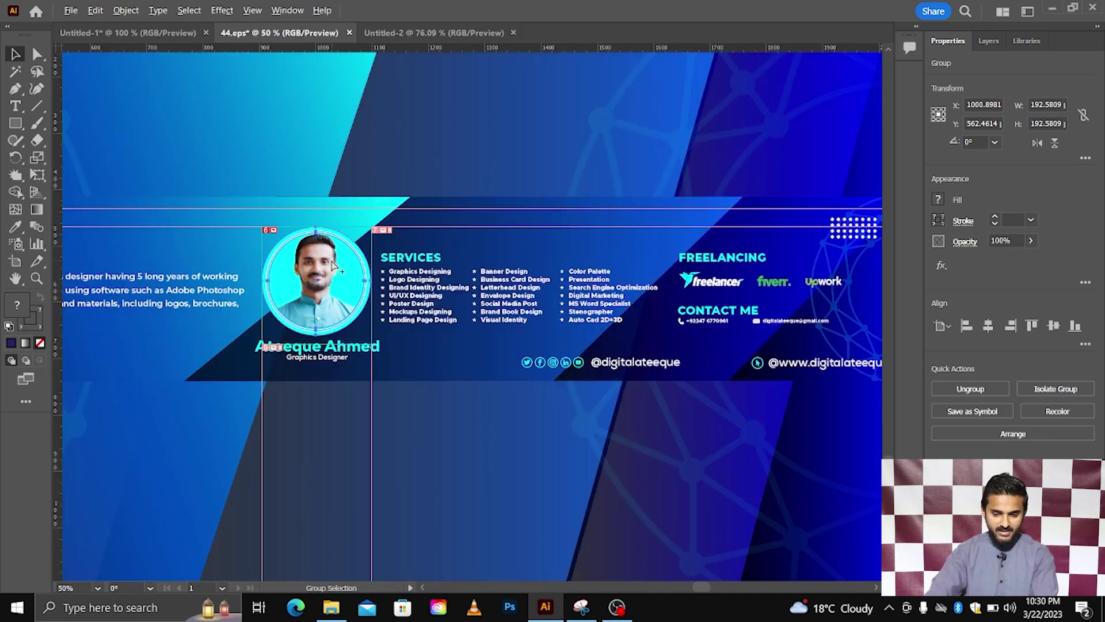
pyautogui.scroll(-2, 334, 266)
pyautogui.hscroll(-1, 144, 173)
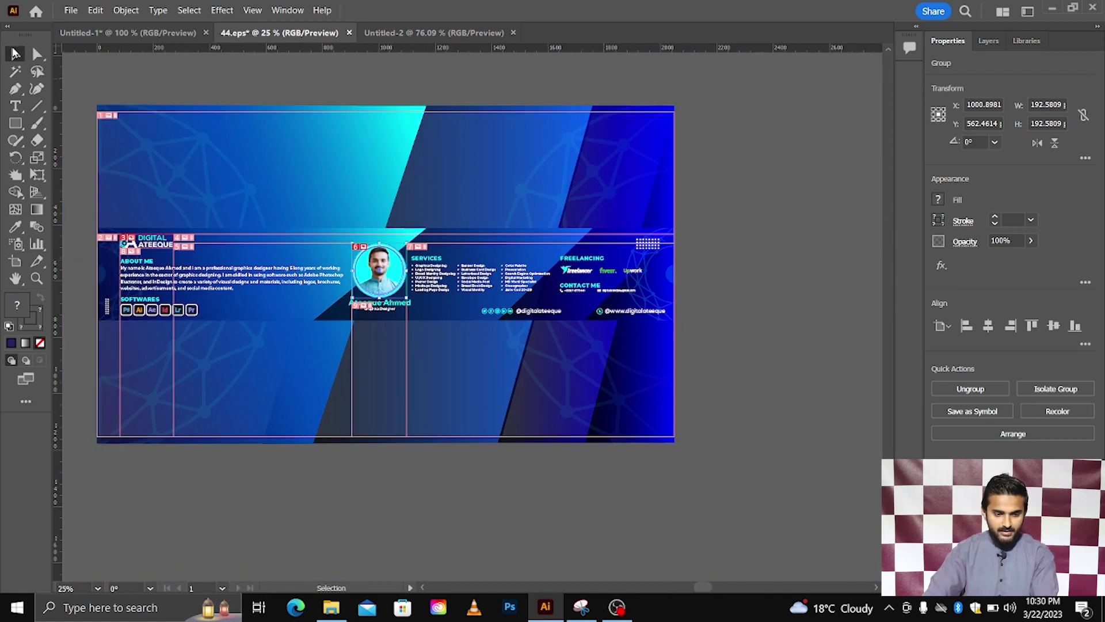
# Deselect the photo group and select the row of software icons under SOFTWARES.
pyautogui.click(124, 72)
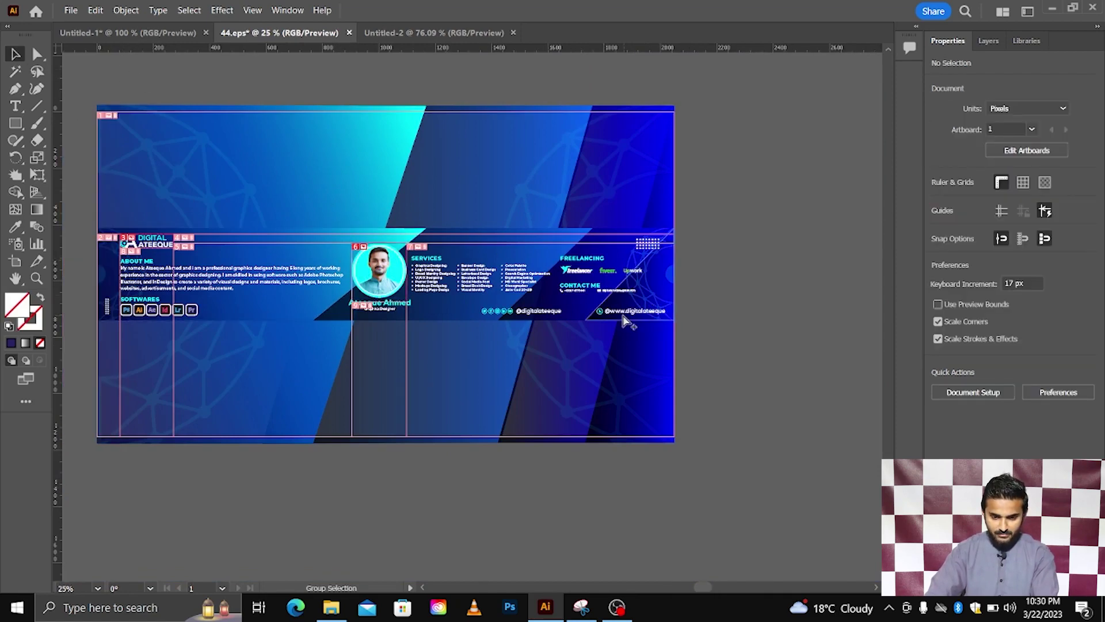
pyautogui.scroll(2, 616, 317)
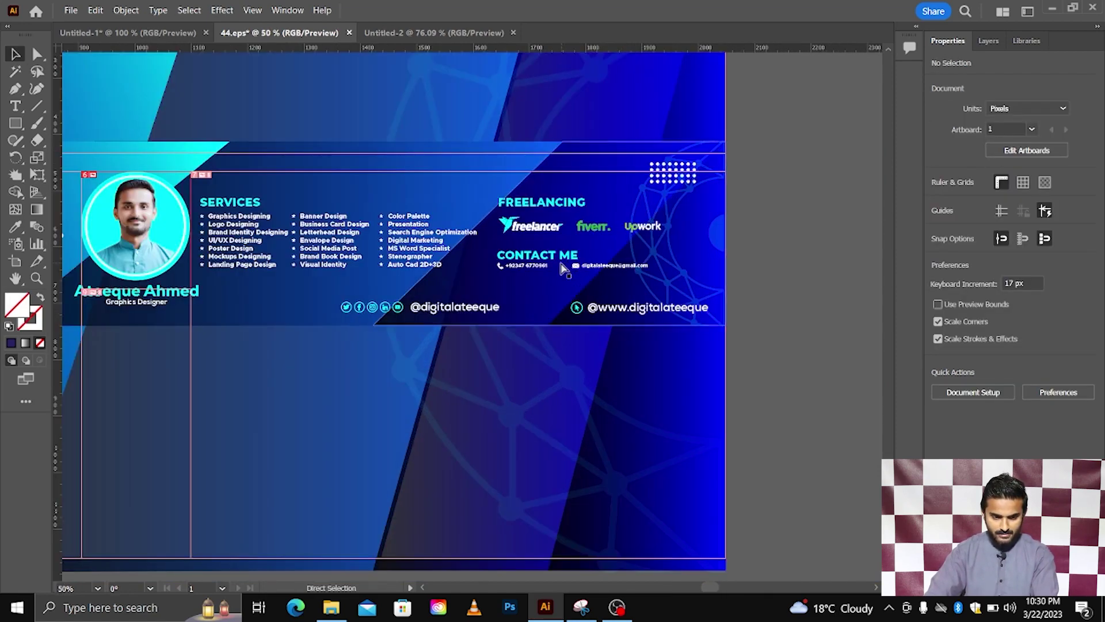
pyautogui.hscroll(-2, 563, 268)
pyautogui.hscroll(-3, 563, 268)
pyautogui.hscroll(-3, 563, 268)
pyautogui.hscroll(-2, 563, 268)
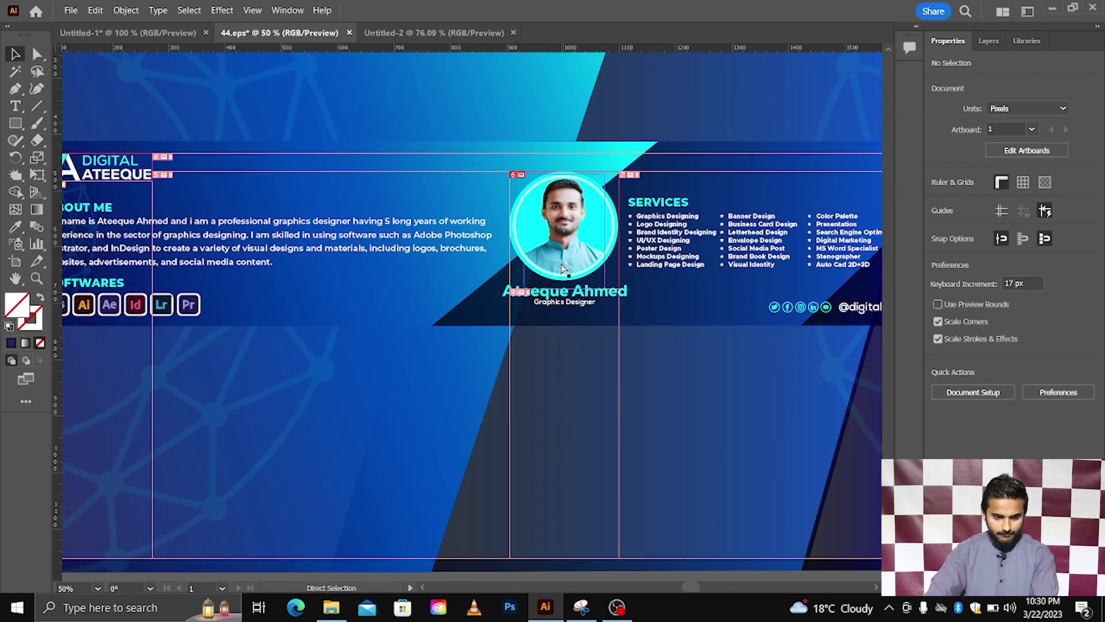
pyautogui.hscroll(-3, 563, 268)
pyautogui.hscroll(-2, 563, 268)
pyautogui.scroll(1, 307, 313)
pyautogui.scroll(1, 306, 312)
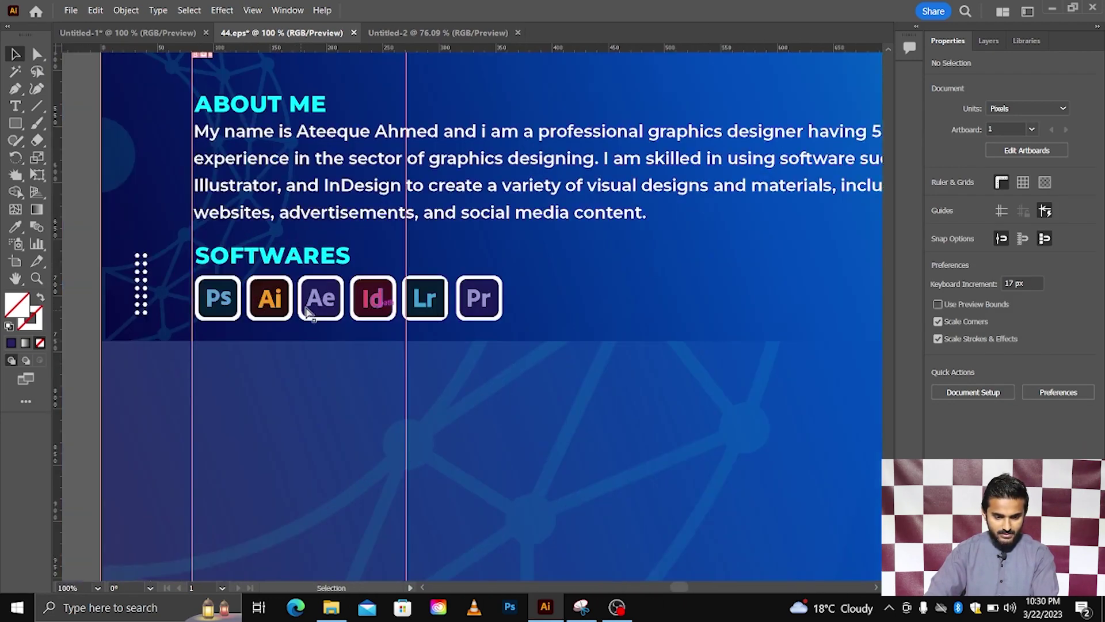
pyautogui.hscroll(-1, 307, 313)
pyautogui.click(329, 265)
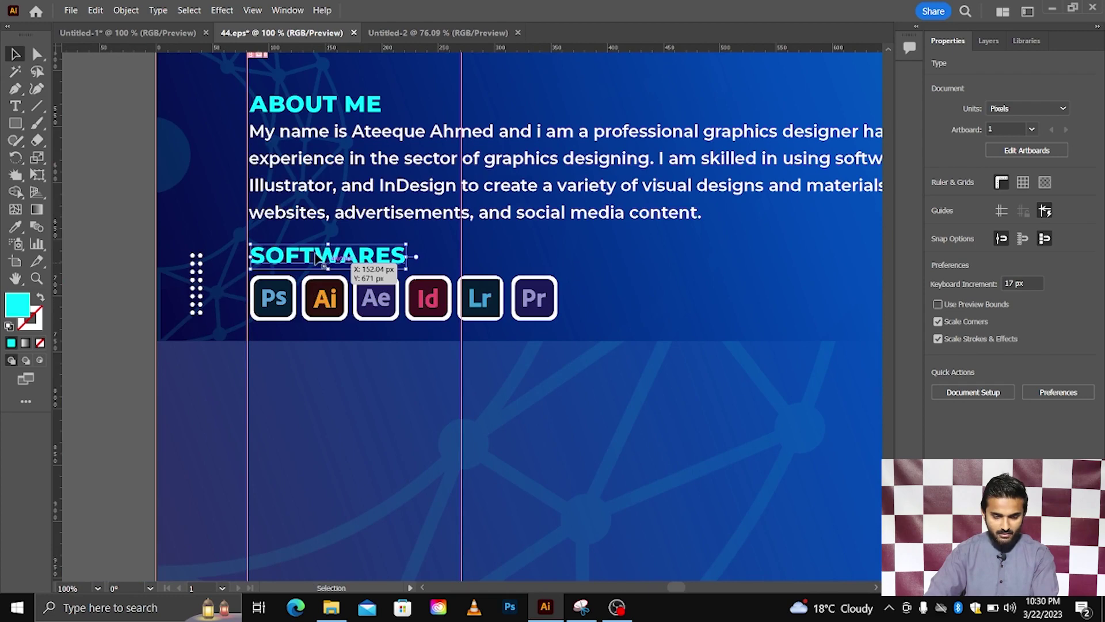
pyautogui.scroll(2, 317, 259)
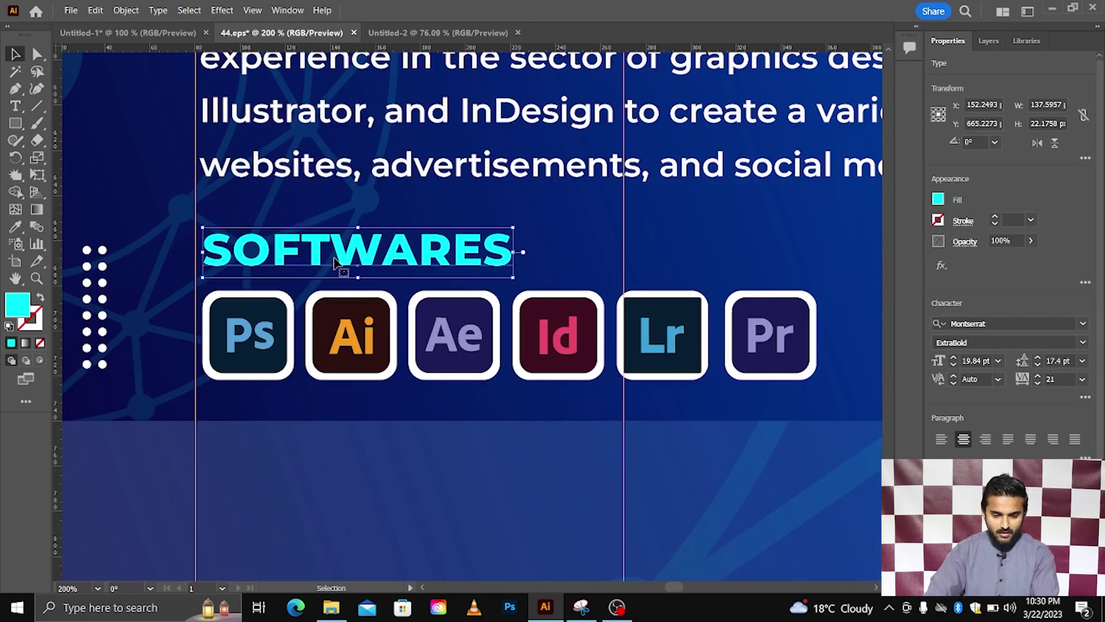
pyautogui.click(251, 316)
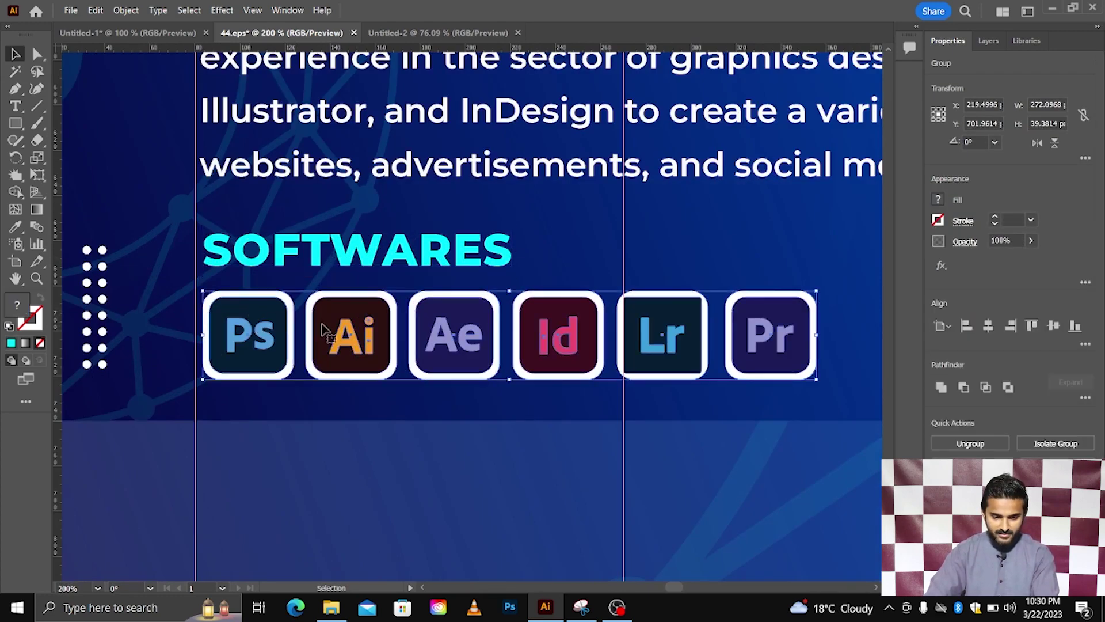
# Turn the software icons row into a slice with Object > Slice > Make, then inspect its edge.
pyautogui.hscroll(1, 355, 330)
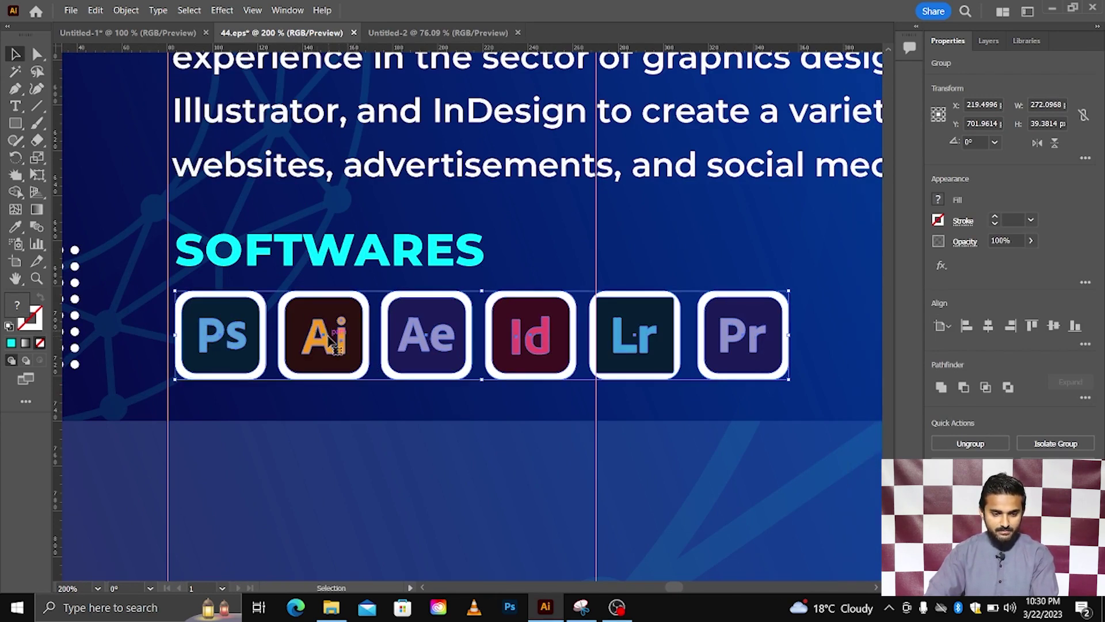
pyautogui.click(126, 9)
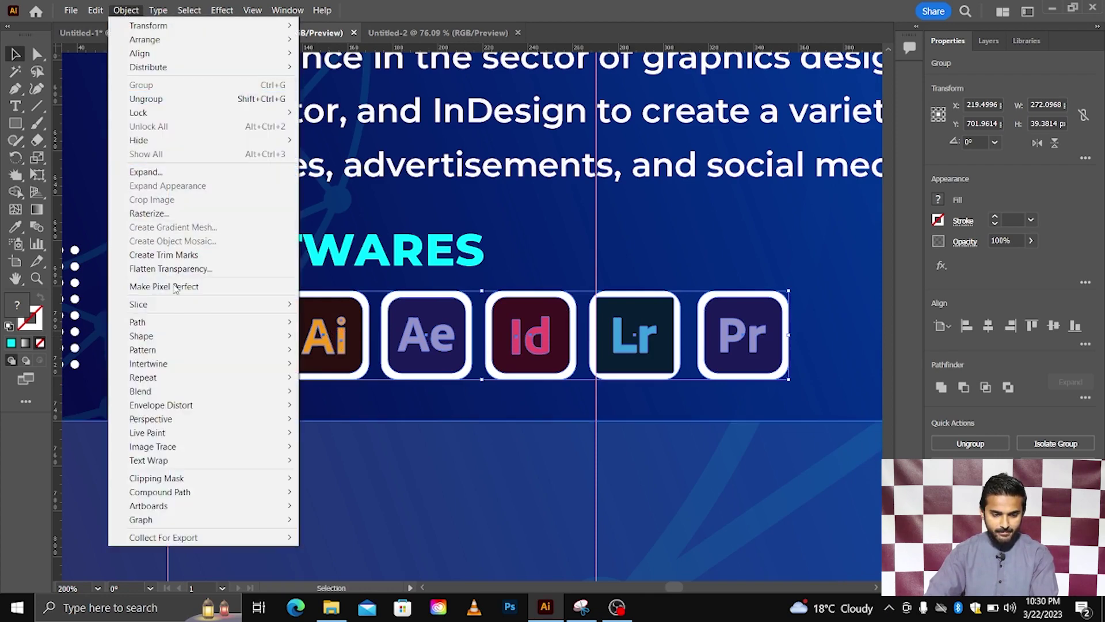
pyautogui.moveTo(138, 304)
pyautogui.click(322, 306)
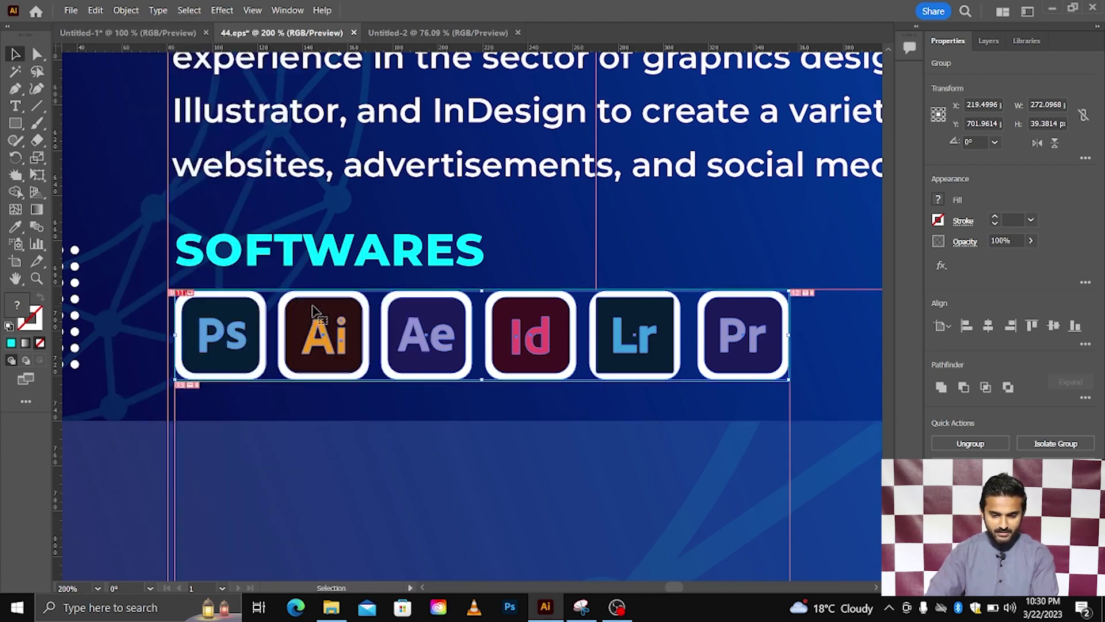
pyautogui.hscroll(1, 691, 381)
pyautogui.scroll(1, 740, 370)
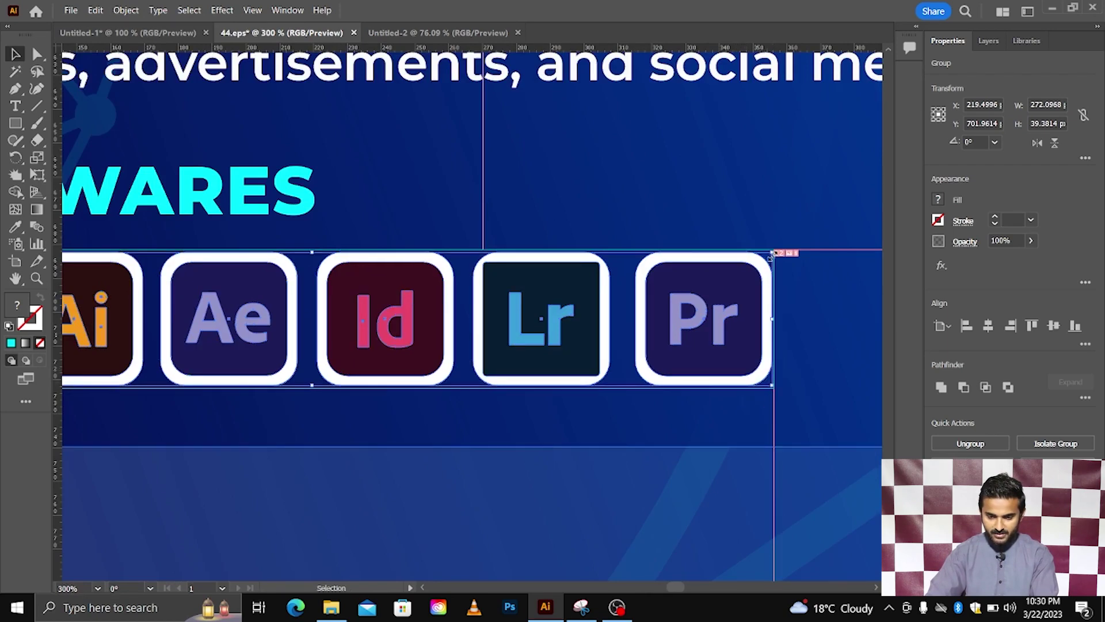
pyautogui.scroll(3, 797, 253)
pyautogui.scroll(3, 792, 249)
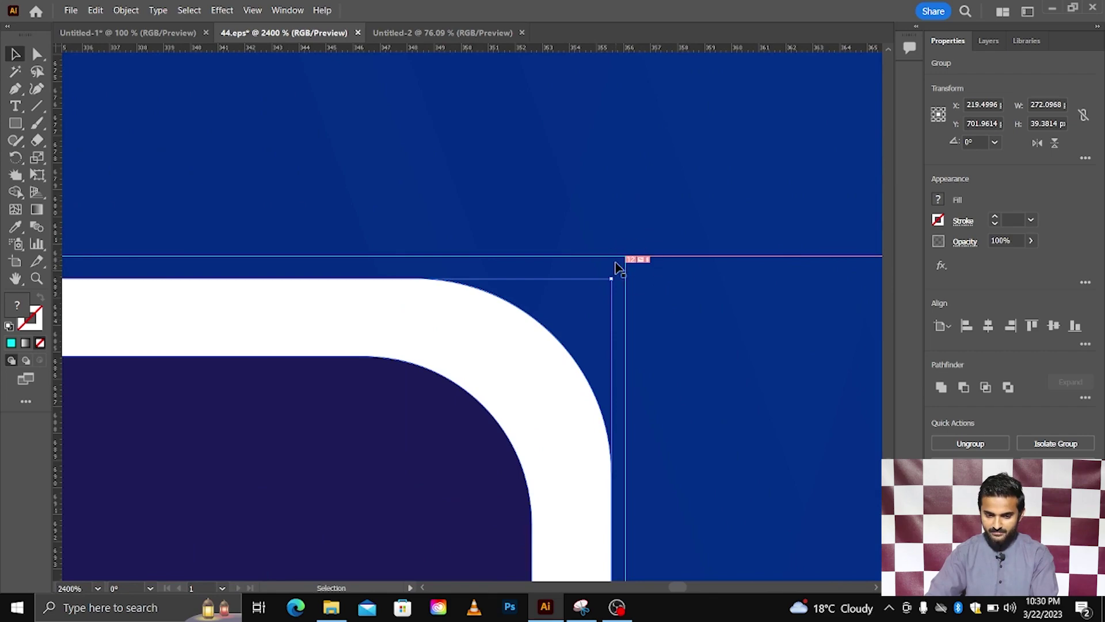
pyautogui.scroll(-2, 668, 303)
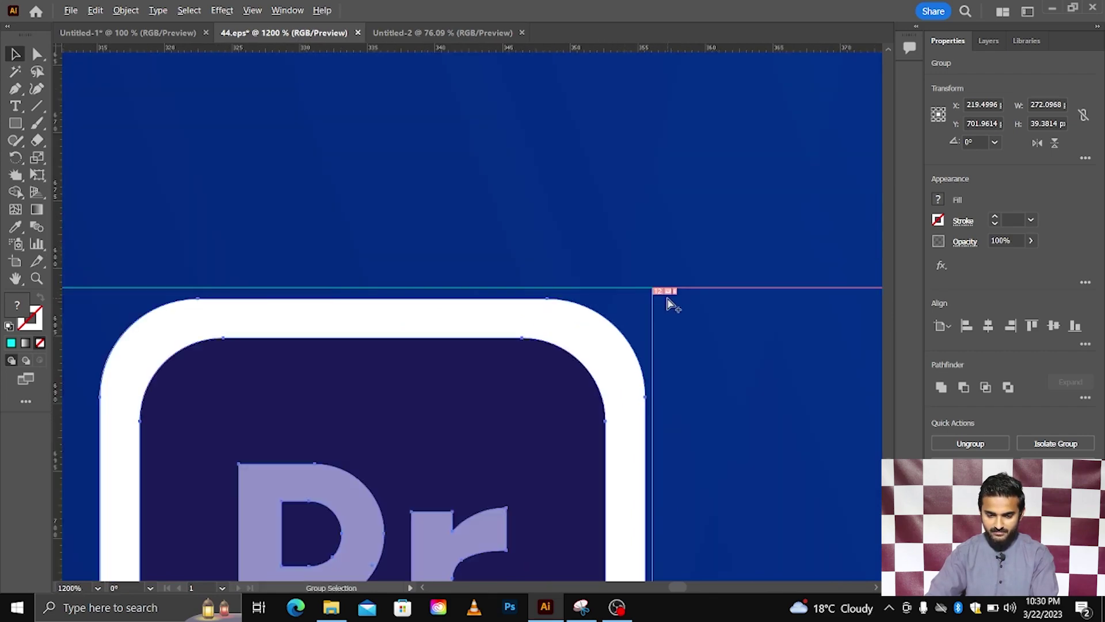
pyautogui.scroll(-3, 667, 304)
pyautogui.scroll(-2, 669, 303)
pyautogui.scroll(-2, 670, 304)
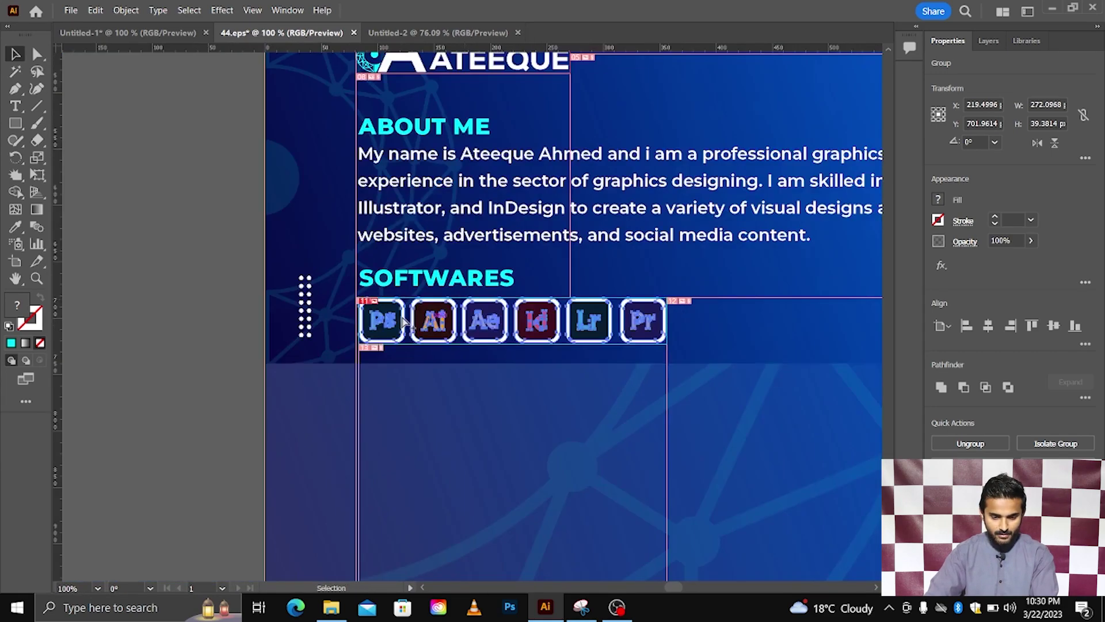
pyautogui.scroll(2, 368, 308)
pyautogui.scroll(-2, 355, 308)
pyautogui.scroll(-1, 355, 308)
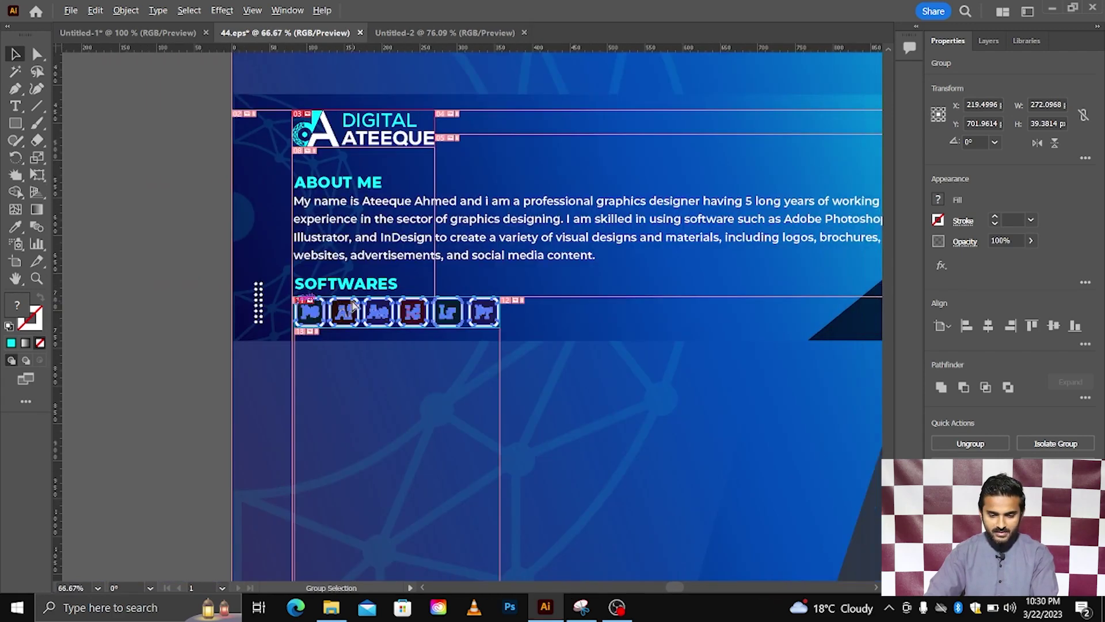
pyautogui.scroll(-1, 354, 307)
pyautogui.scroll(-1, 354, 305)
pyautogui.hscroll(1, 354, 307)
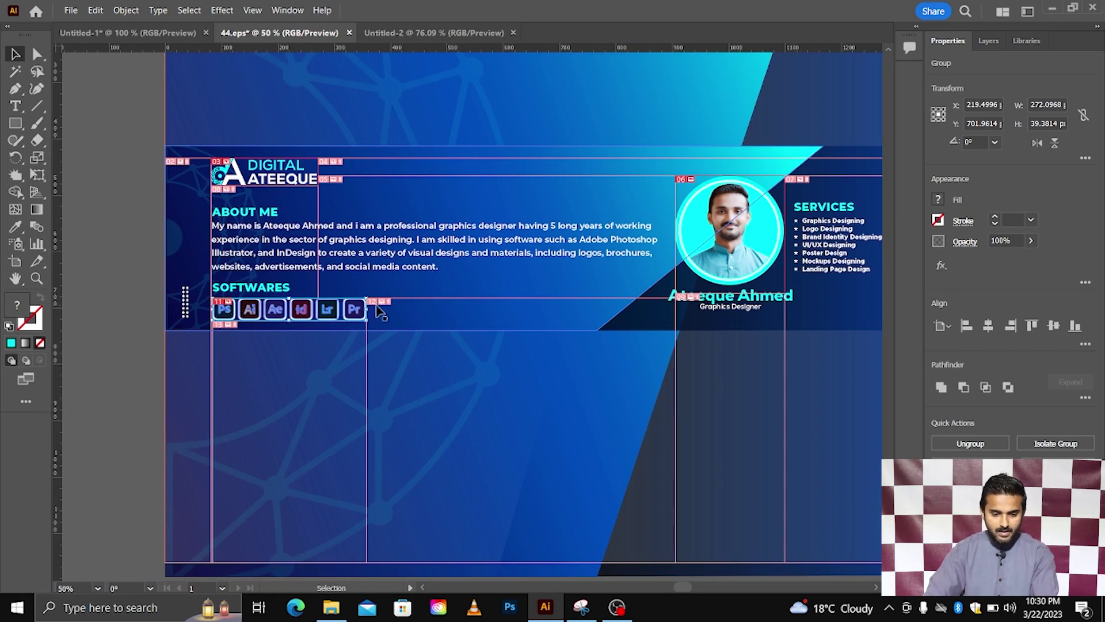
pyautogui.moveTo(195, 313); pyautogui.dragTo(199, 312)
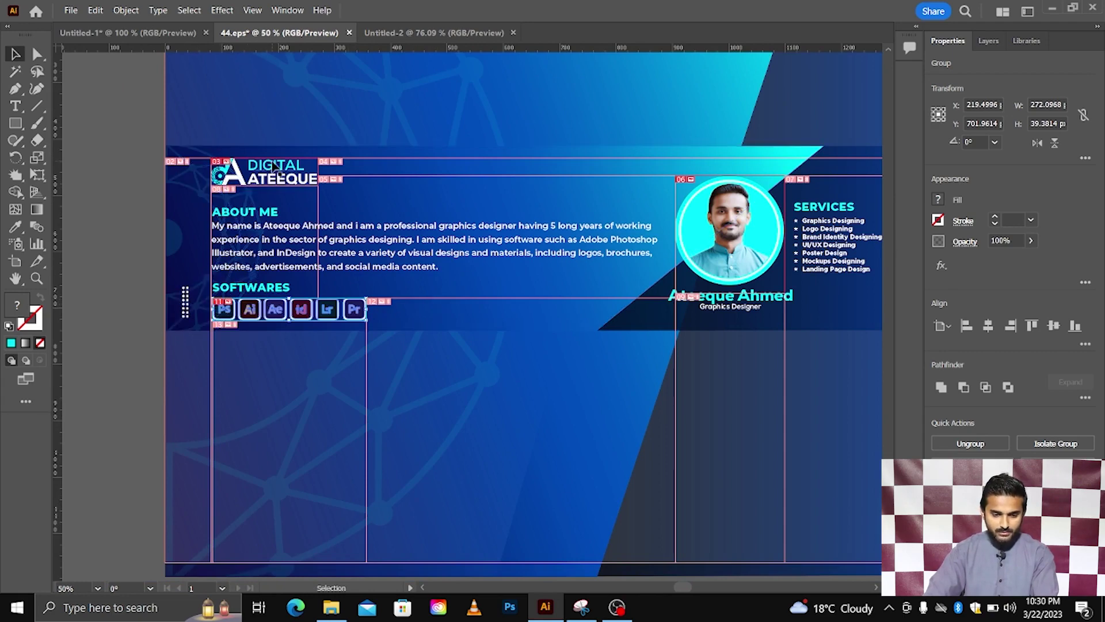
# Create a slice from the DIGITAL ATEEQUE logo group after undoing a trial enlargement.
pyautogui.click(280, 179)
pyautogui.scroll(3, 276, 167)
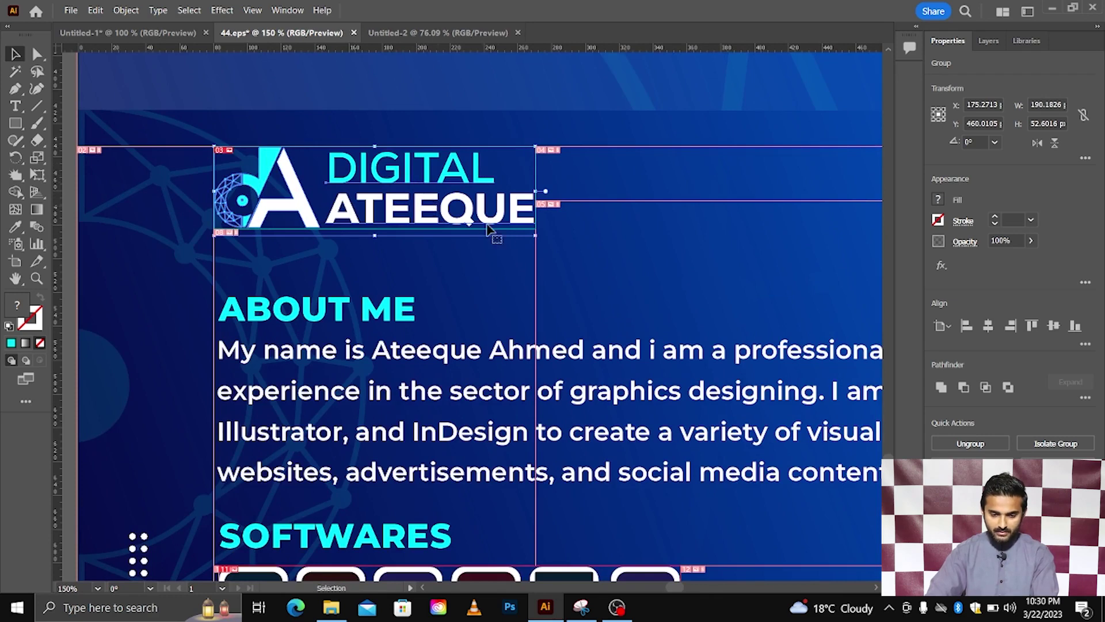
pyautogui.moveTo(535, 235); pyautogui.dragTo(581, 270)
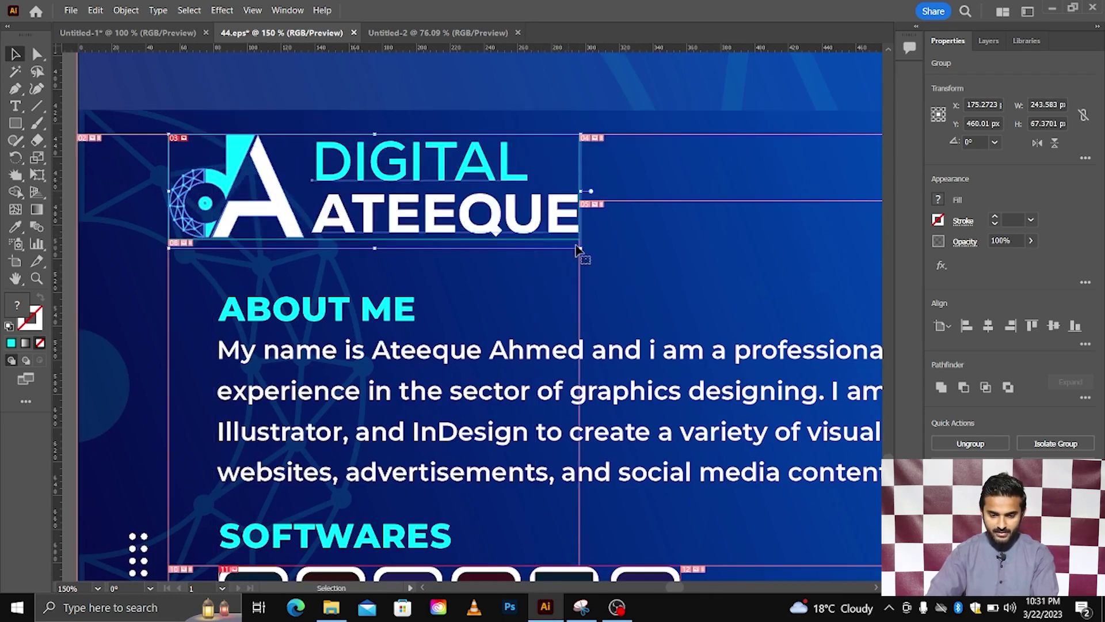
pyautogui.moveTo(578, 248); pyautogui.dragTo(607, 269)
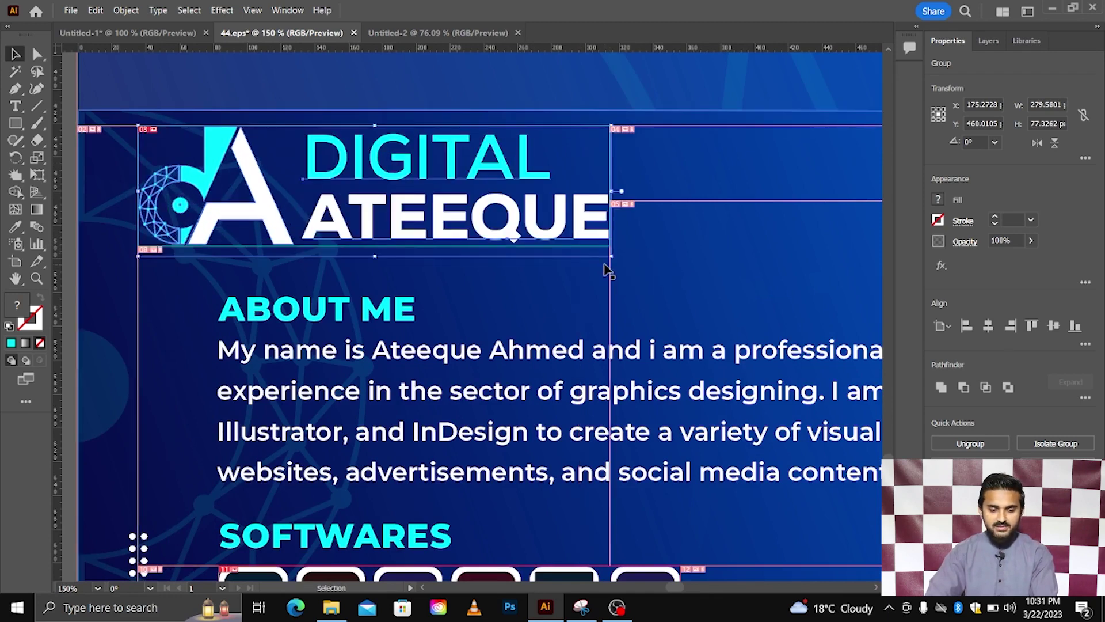
pyautogui.hotkey('ctrl', 'z')
pyautogui.hotkey('ctrl', 'z')
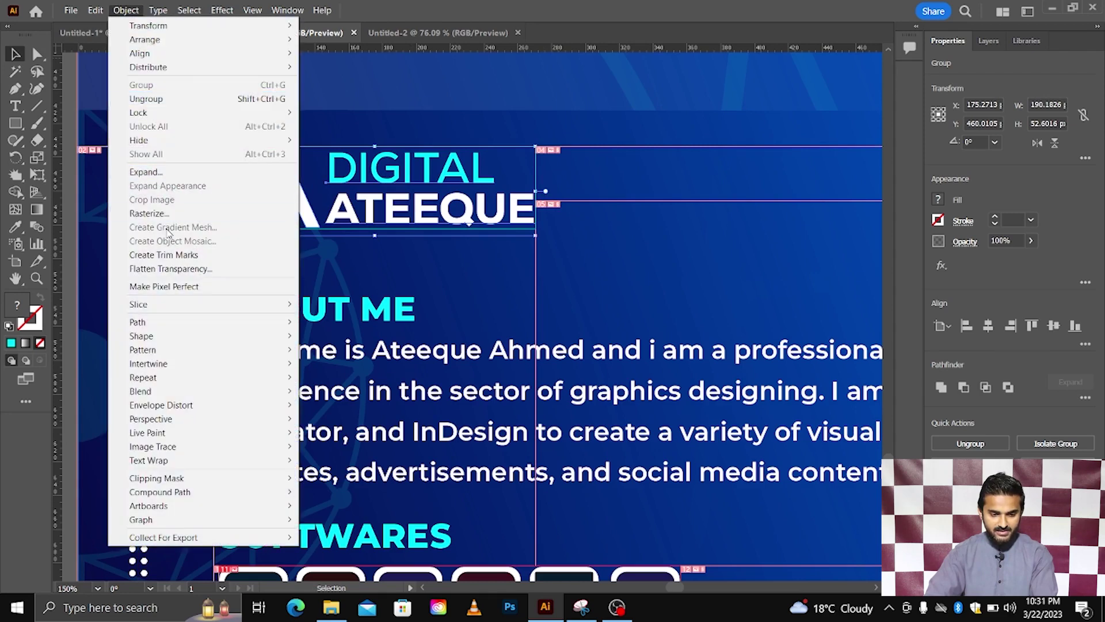
pyautogui.moveTo(199, 304)
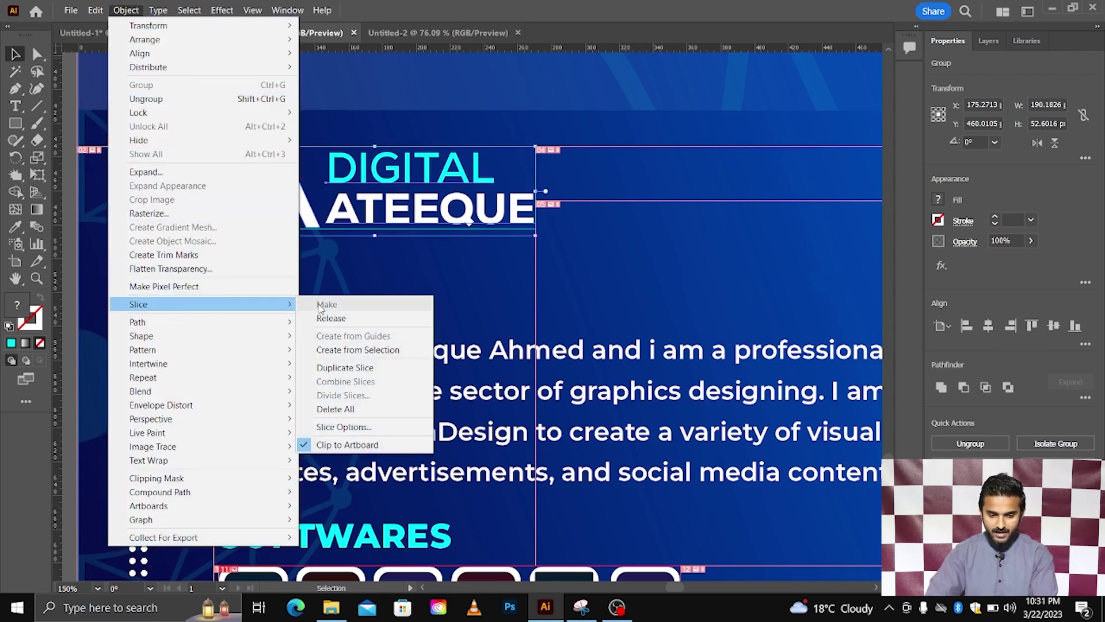
pyautogui.click(347, 350)
pyautogui.scroll(-2, 347, 353)
pyautogui.scroll(-2, 347, 353)
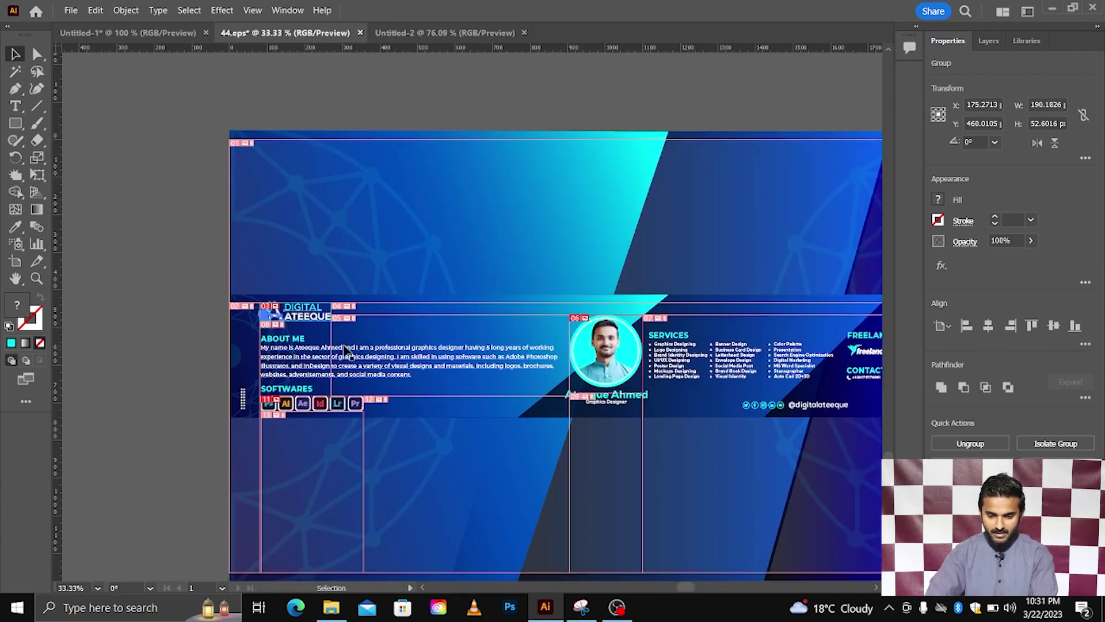
pyautogui.scroll(1, 701, 353)
pyautogui.scroll(1, 701, 352)
pyautogui.scroll(1, 701, 352)
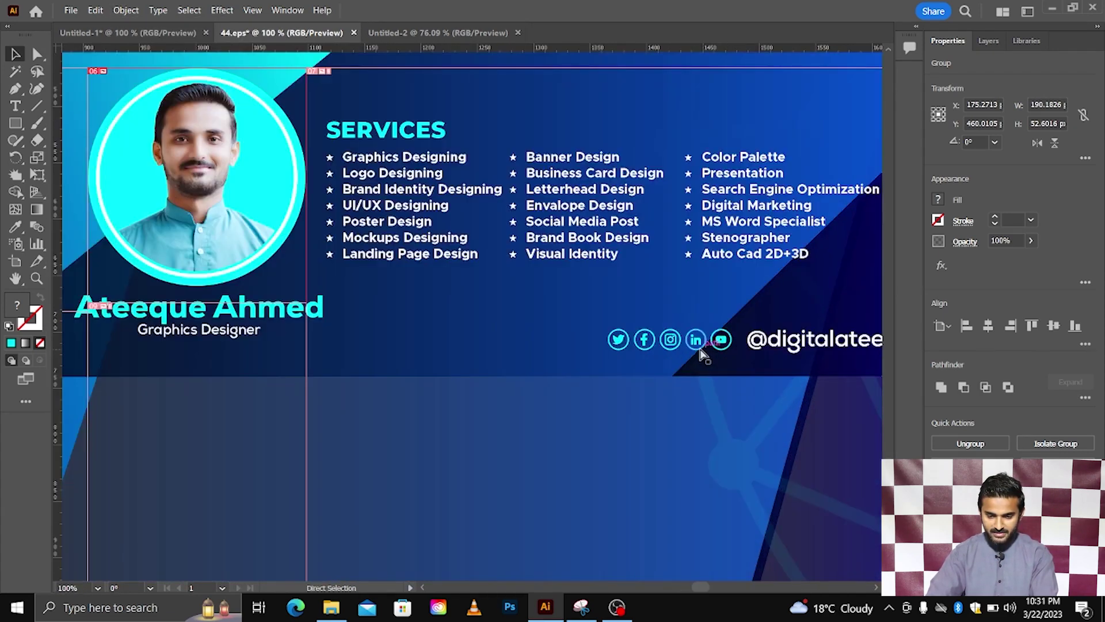
pyautogui.hscroll(2, 702, 352)
pyautogui.click(567, 342)
pyautogui.scroll(1, 567, 343)
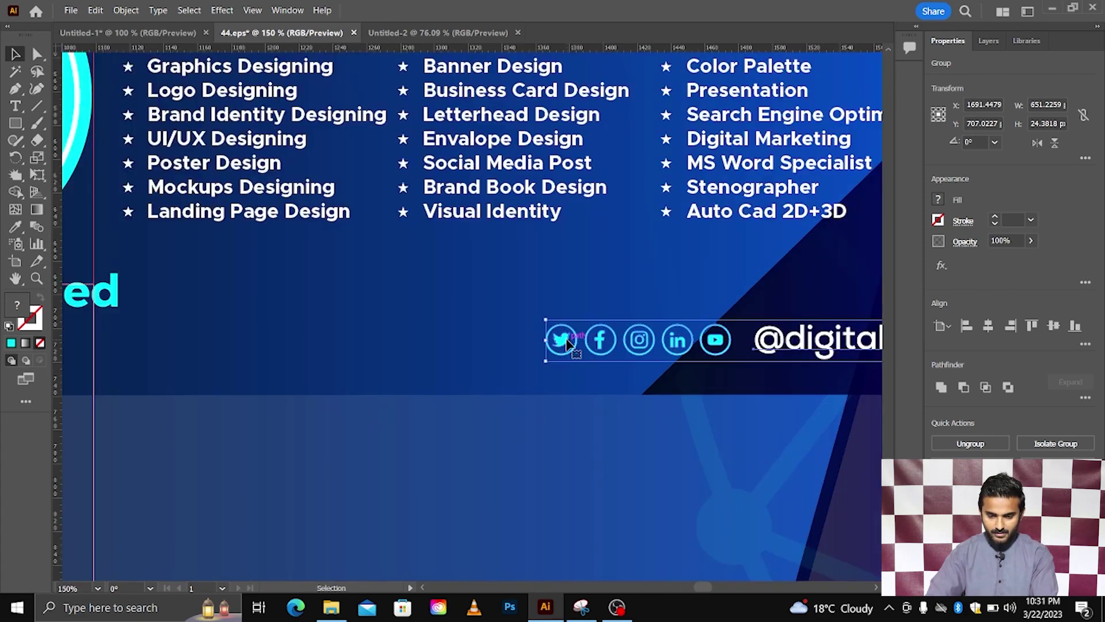
pyautogui.hscroll(3, 570, 343)
pyautogui.hscroll(2, 576, 344)
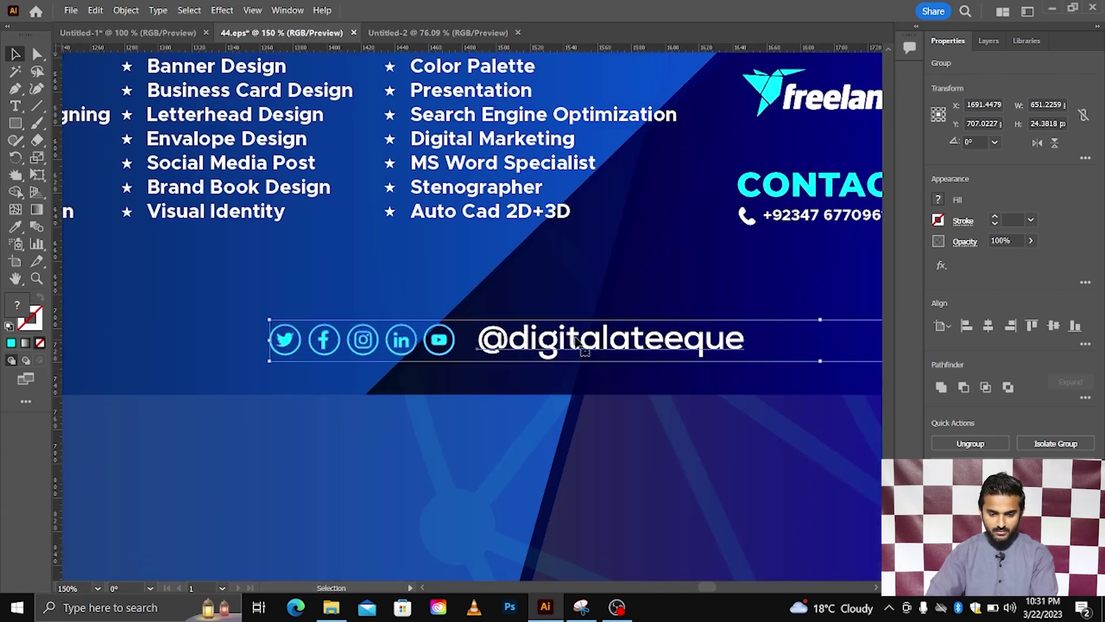
pyautogui.press('a')
pyautogui.scroll(-1, 579, 344)
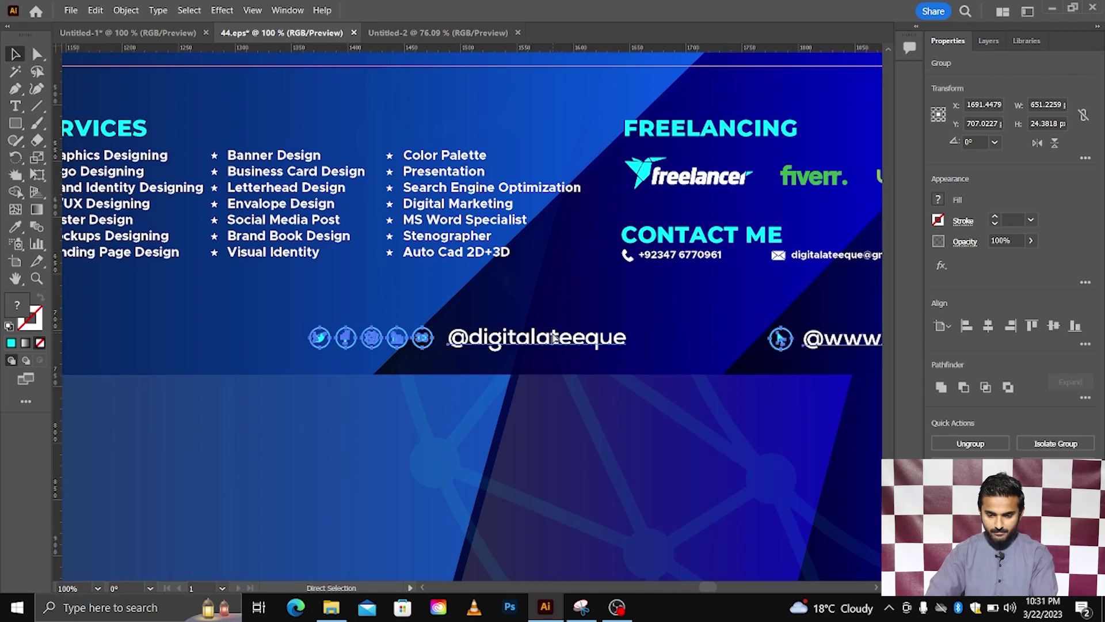
pyautogui.hscroll(1, 552, 339)
pyautogui.hscroll(1, 551, 339)
pyautogui.hscroll(1, 549, 339)
pyautogui.hscroll(1, 547, 340)
pyautogui.press('v')
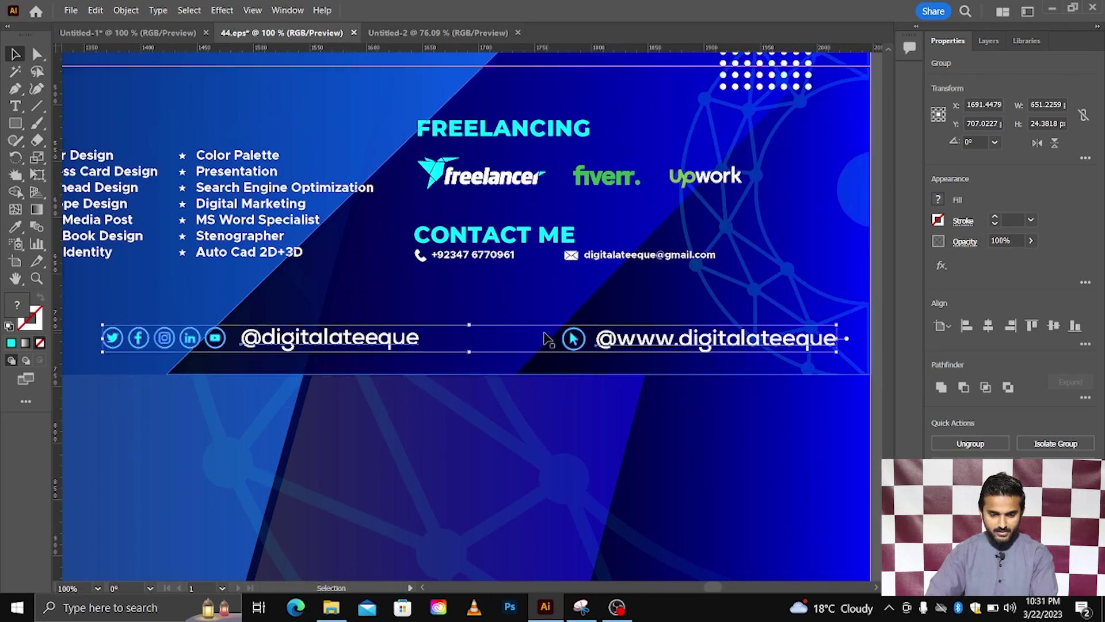
# Make the social-links row a slice via Object > Slice > Create from Selection.
pyautogui.rightClick(361, 340)
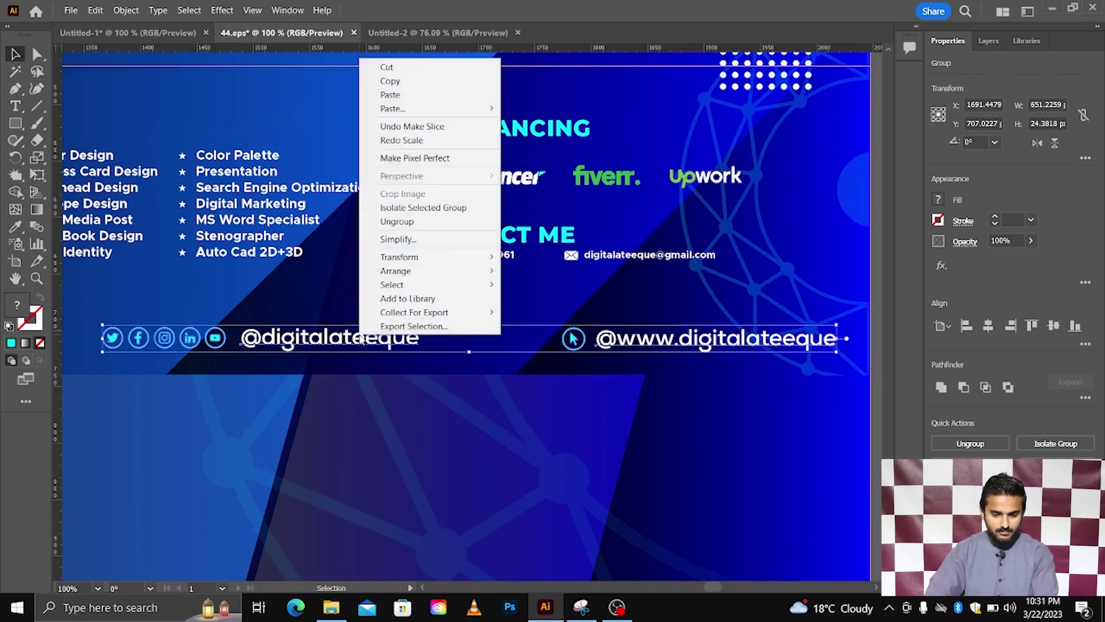
pyautogui.click(126, 10)
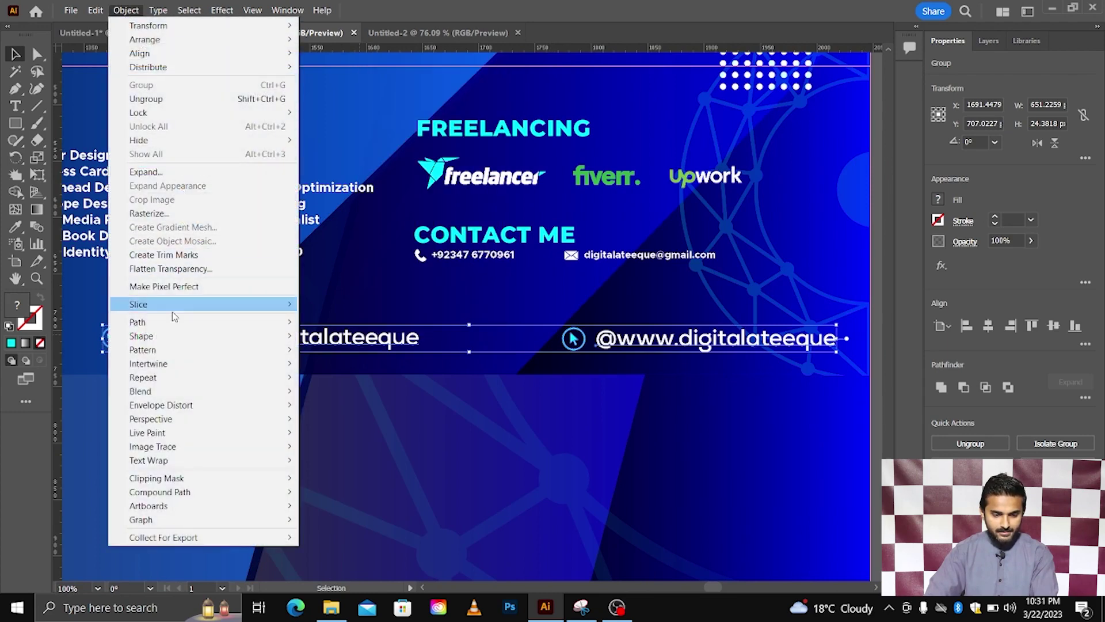
pyautogui.moveTo(138, 304)
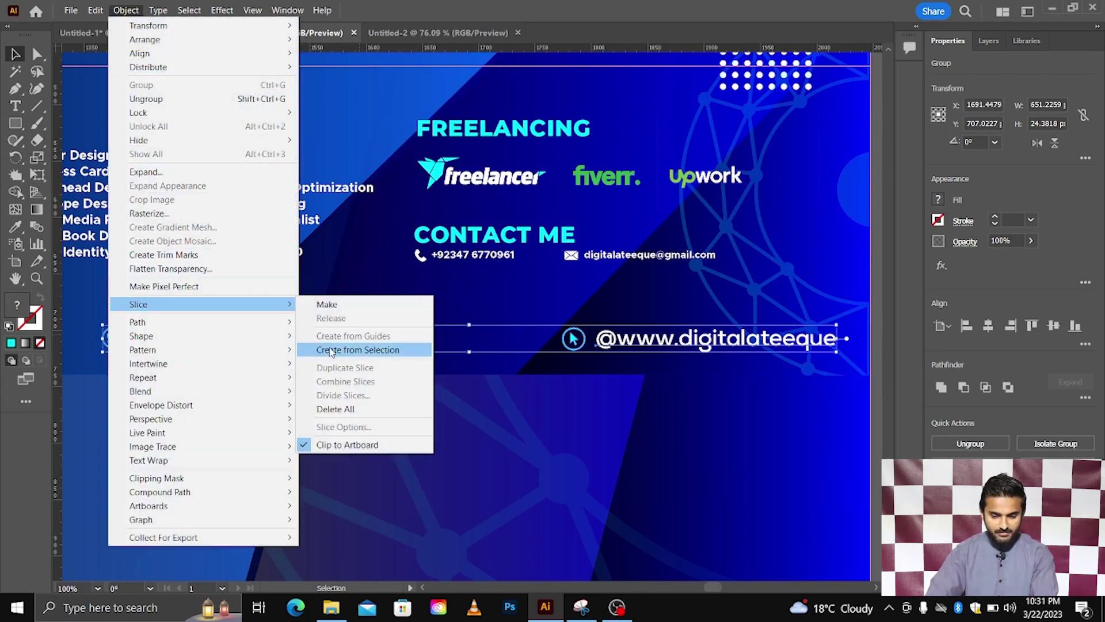
pyautogui.click(331, 350)
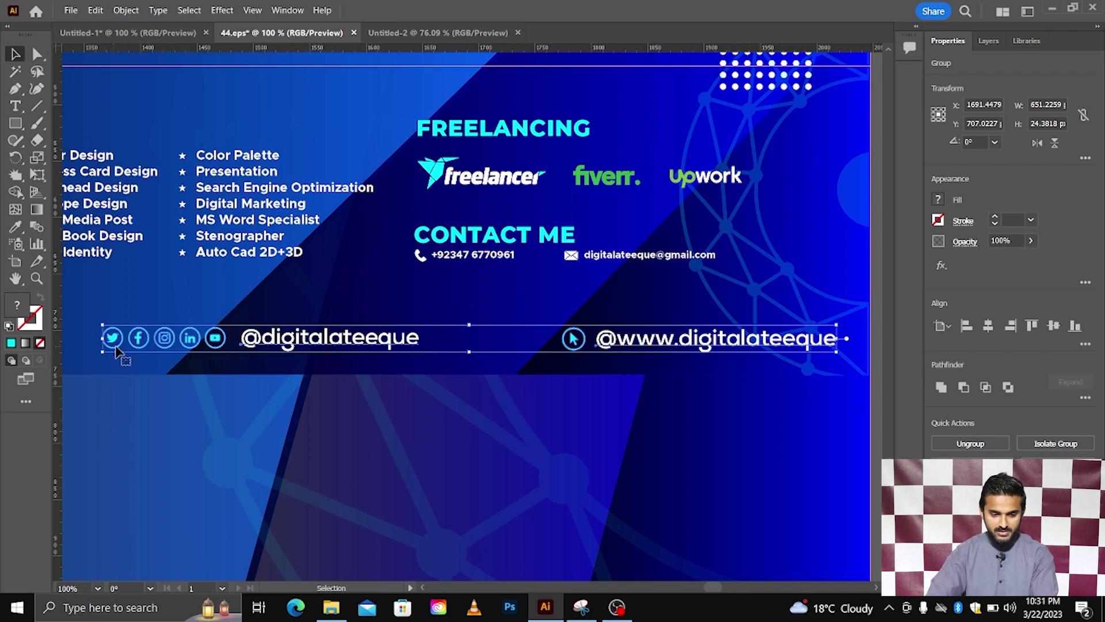
pyautogui.click(126, 10)
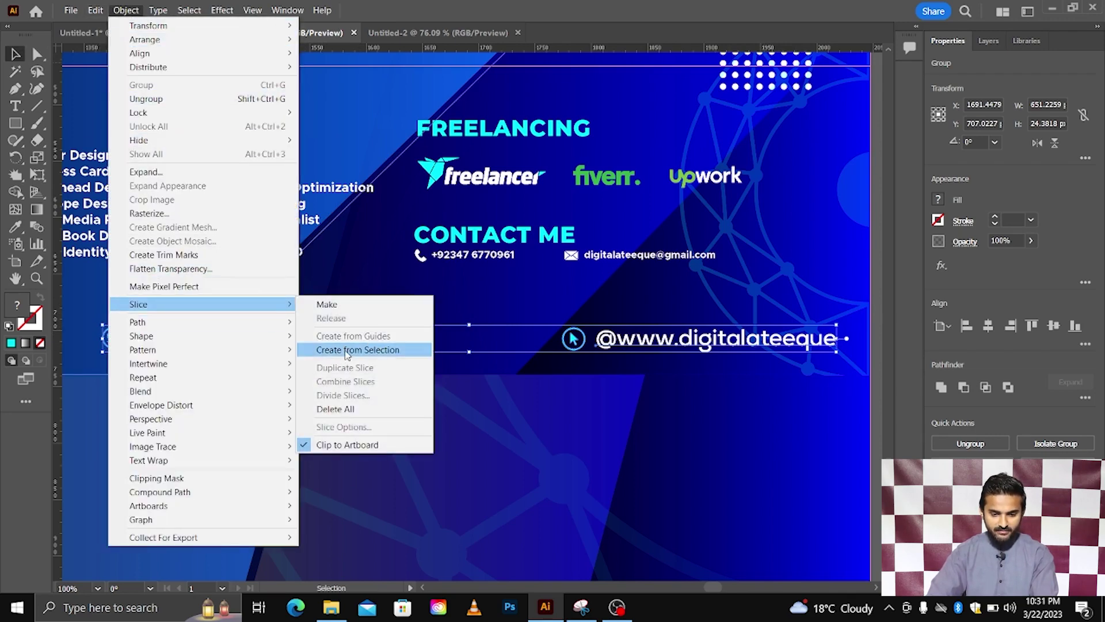
pyautogui.click(348, 351)
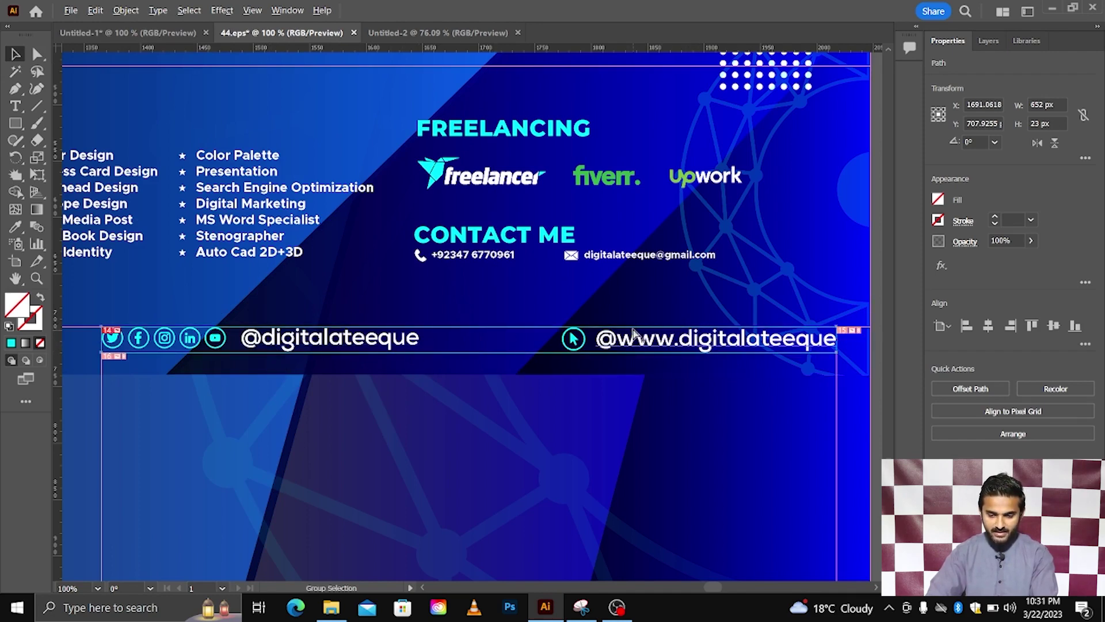
# Try widening and shrinking the social icons row, then undo the resize.
pyautogui.hotkey('ctrl', '-')
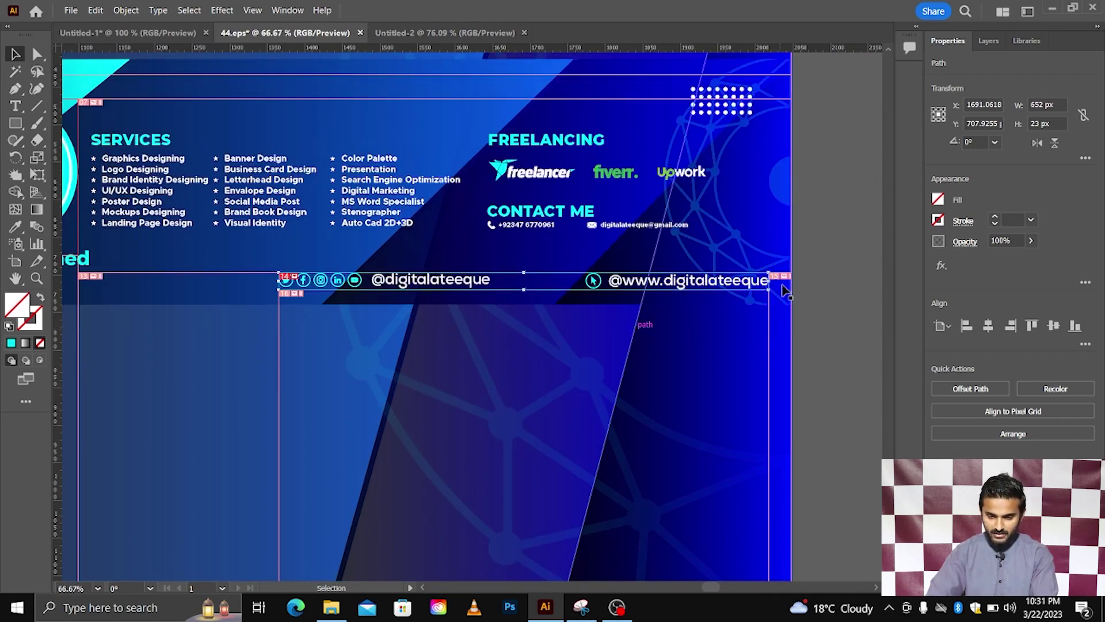
pyautogui.hotkey('ctrl', '+')
pyautogui.hotkey('ctrl', '+')
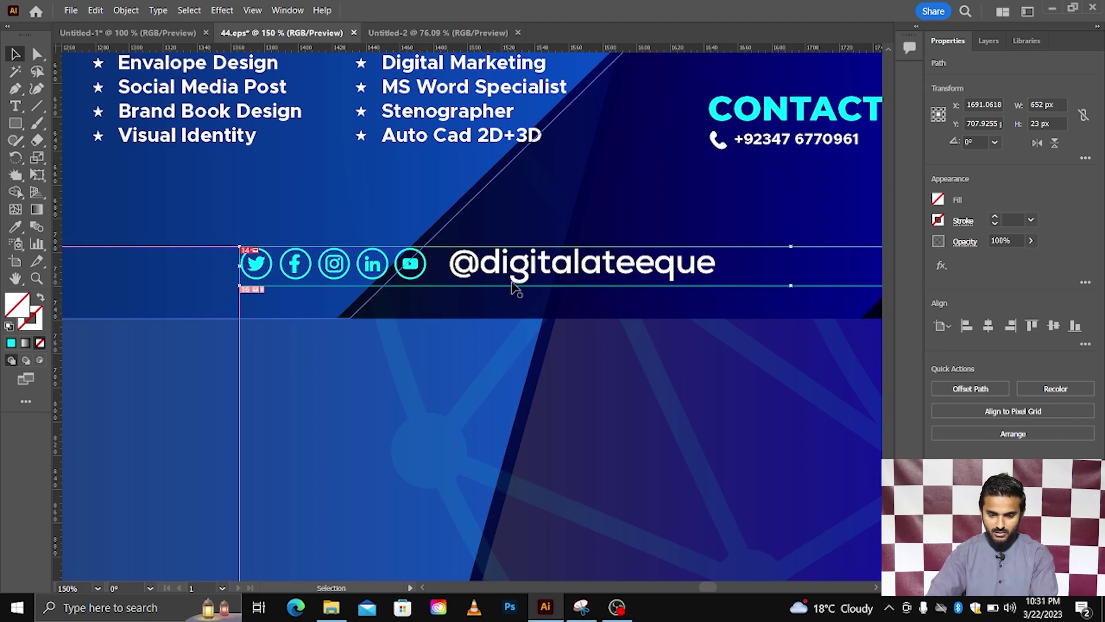
pyautogui.hscroll(1, 535, 286)
pyautogui.hscroll(1, 535, 286)
pyautogui.scroll(-2, 535, 286)
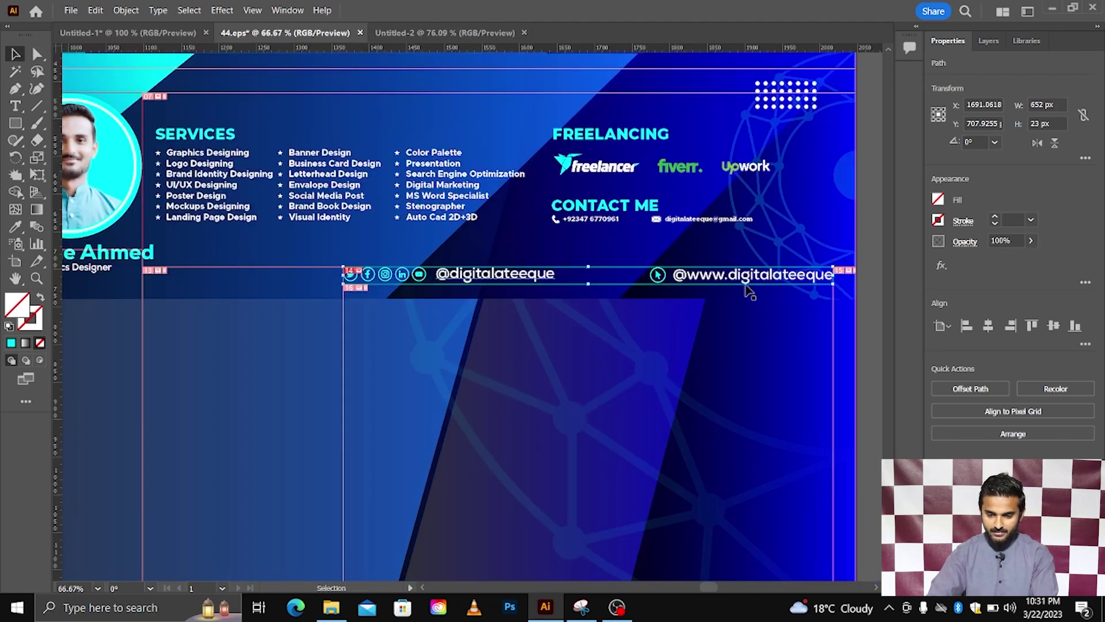
pyautogui.scroll(2, 489, 277)
pyautogui.hscroll(1, 461, 280)
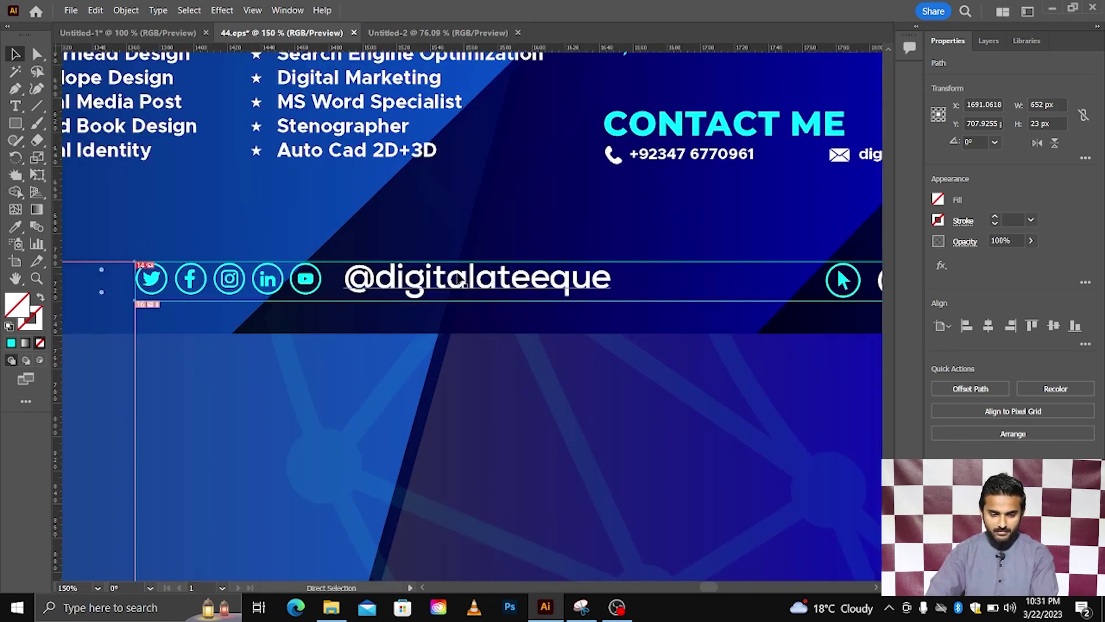
pyautogui.scroll(-2, 461, 280)
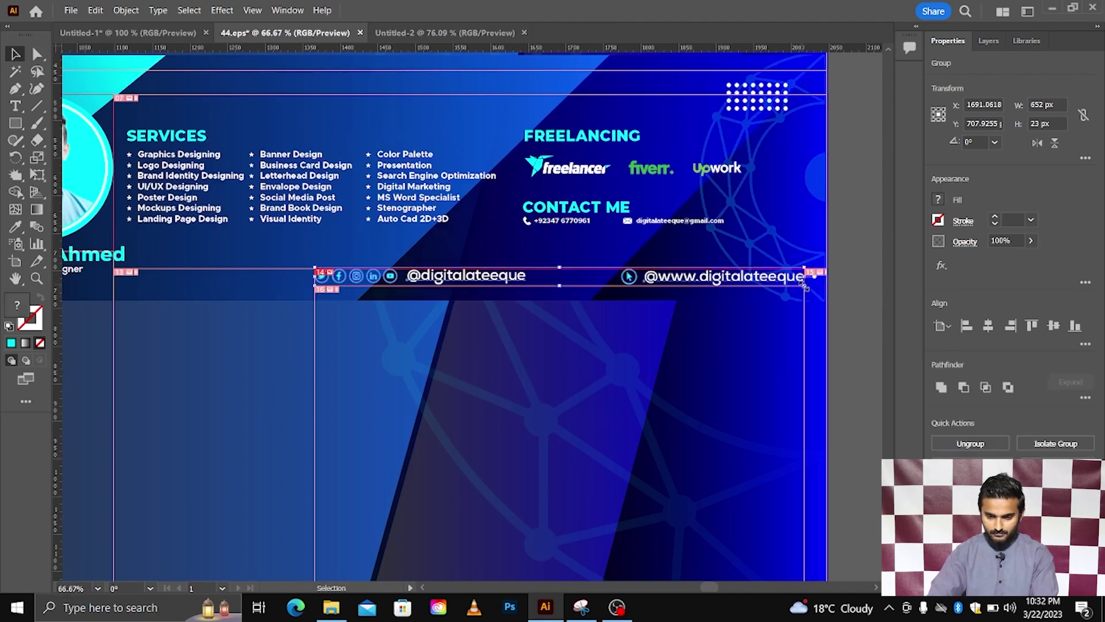
pyautogui.moveTo(803, 286); pyautogui.dragTo(838, 324)
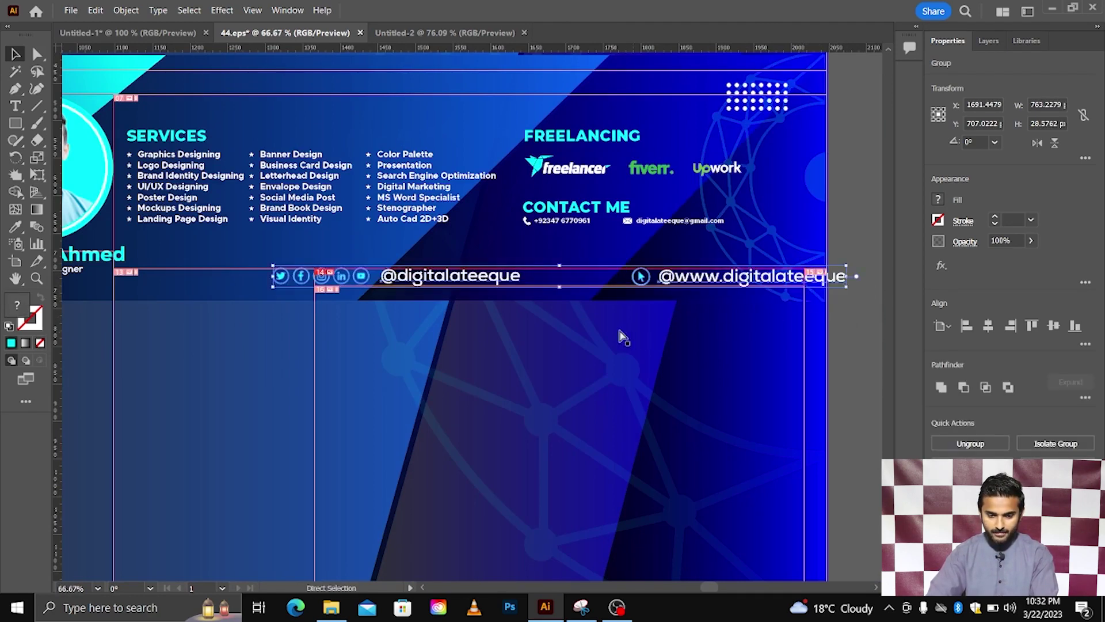
pyautogui.scroll(1, 409, 267)
pyautogui.scroll(1, 391, 271)
pyautogui.hscroll(-1, 227, 342)
pyautogui.scroll(1, 230, 339)
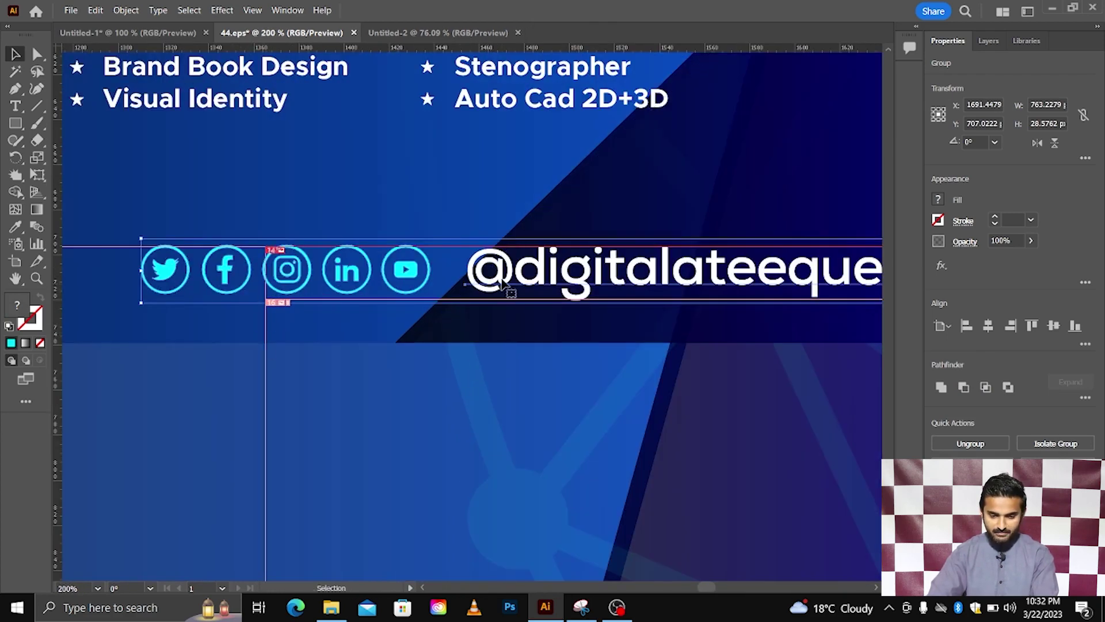
pyautogui.press('ctrl')
pyautogui.moveTo(141, 302)
pyautogui.mouseDown()
pyautogui.moveTo(266, 300)
pyautogui.moveTo(123, 396)
pyautogui.mouseUp()
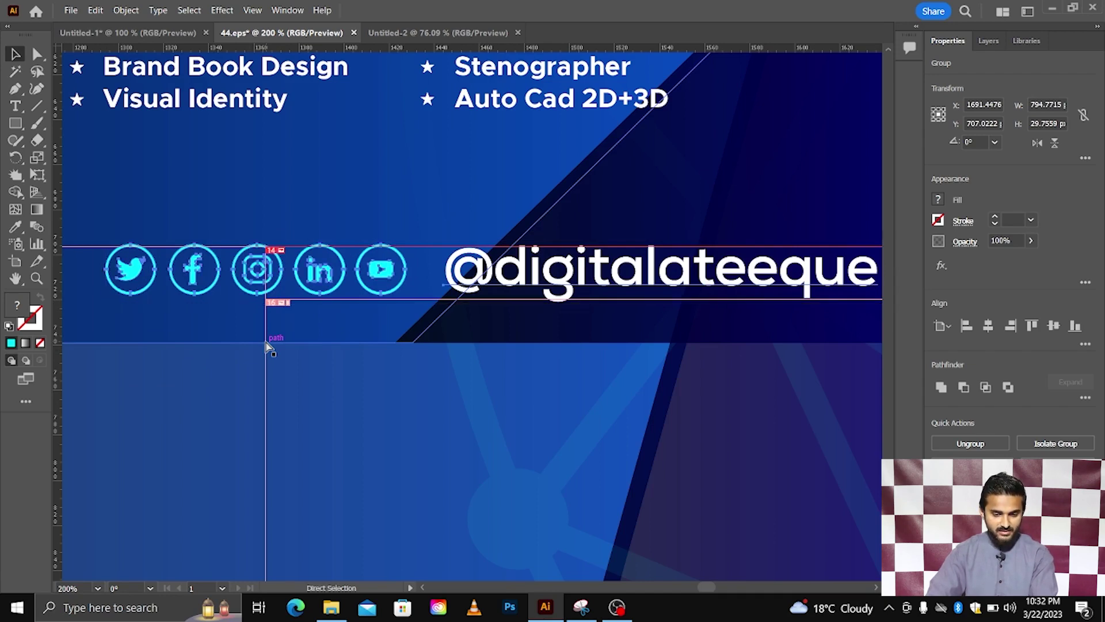
pyautogui.hotkey('ctrl', 'z')
# Select the DIGITAL ATEEQUE logo and start a new blank landscape document.
pyautogui.scroll(-1, 267, 346)
pyautogui.scroll(-1, 266, 346)
pyautogui.scroll(-2, 266, 345)
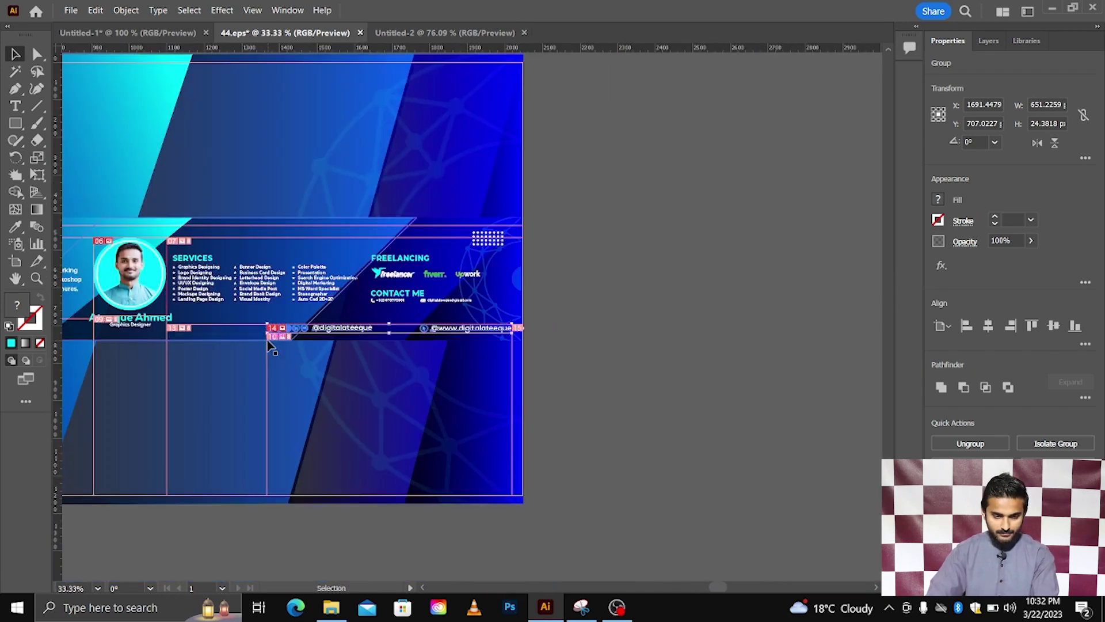
pyautogui.scroll(-1, 266, 346)
pyautogui.hscroll(-2, 267, 347)
pyautogui.hscroll(-2, 271, 347)
pyautogui.hscroll(-2, 268, 347)
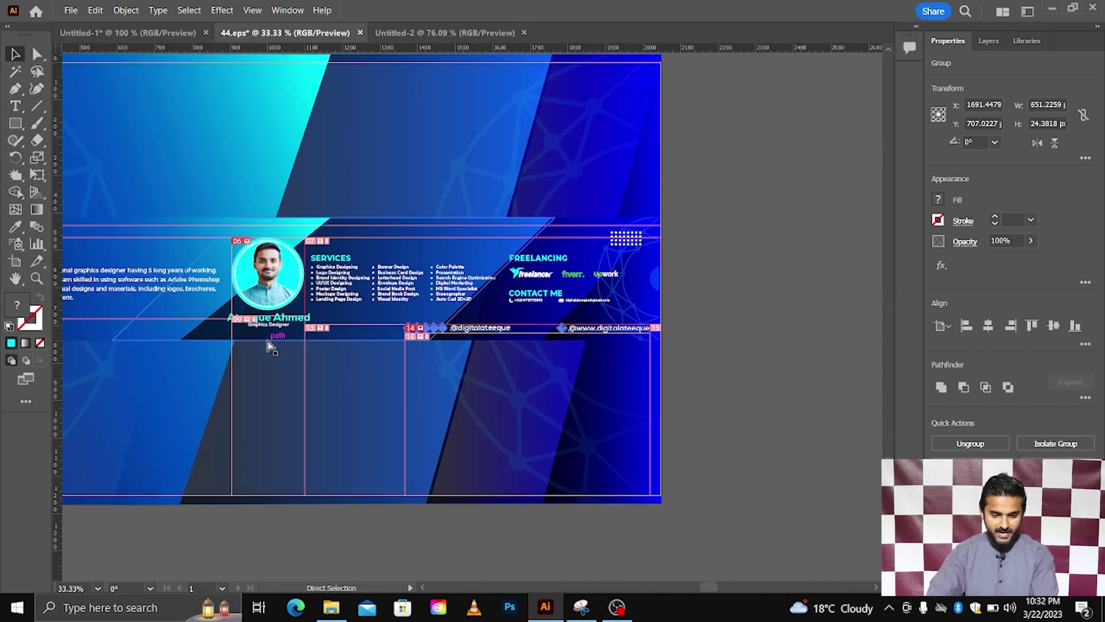
pyautogui.hscroll(-2, 267, 345)
pyautogui.hscroll(-2, 265, 343)
pyautogui.hscroll(-1, 259, 338)
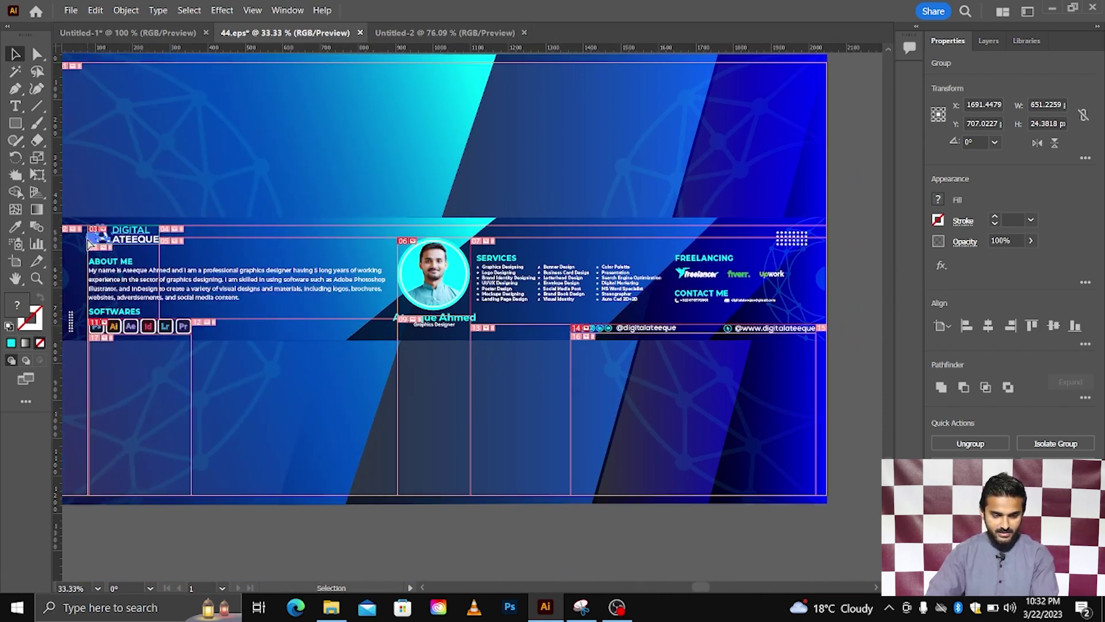
pyautogui.hscroll(-1, 93, 246)
pyautogui.keyDown('ctrl'); pyautogui.click(90, 245); pyautogui.keyUp('ctrl')
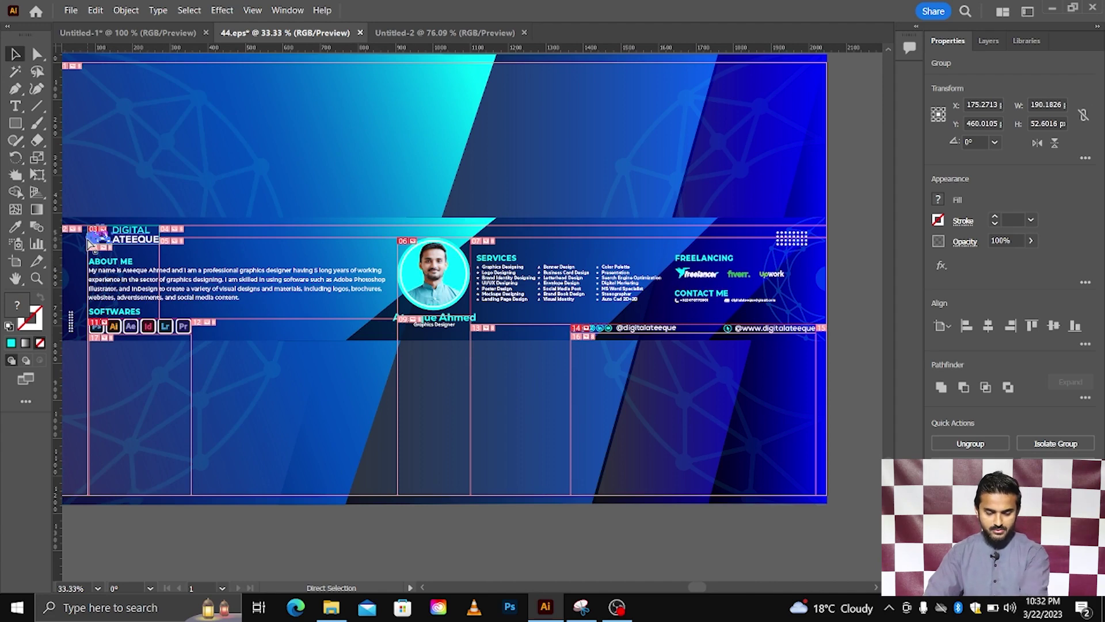
pyautogui.hotkey('ctrl', 'n')
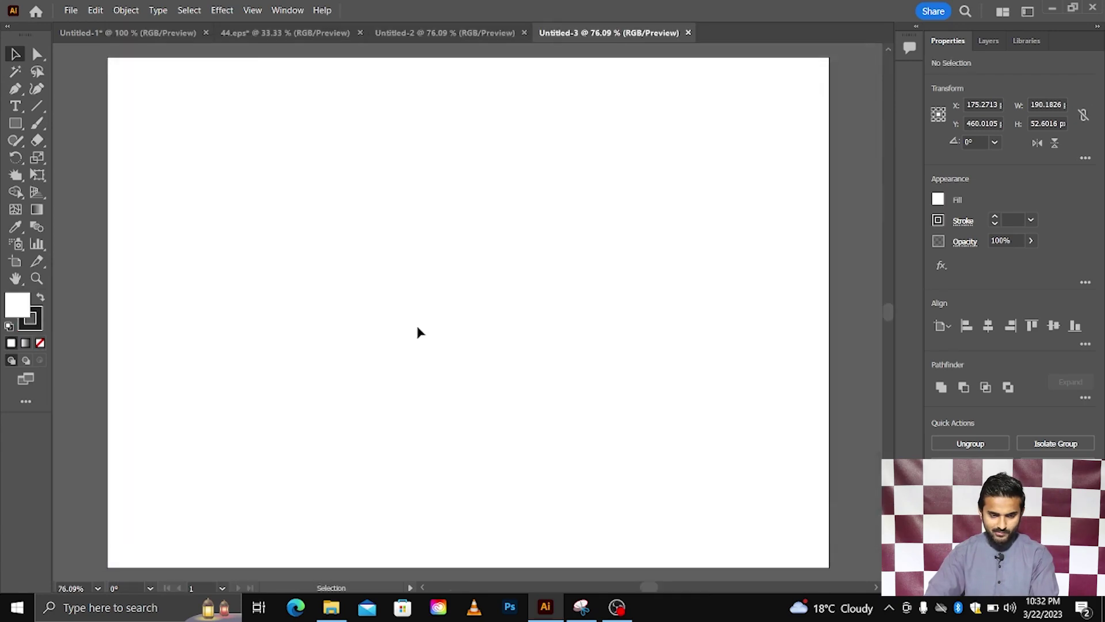
# Draw an artboard-sized rectangle with a dark fill as the background.
pyautogui.press('m')
pyautogui.moveTo(108, 58); pyautogui.dragTo(829, 568)
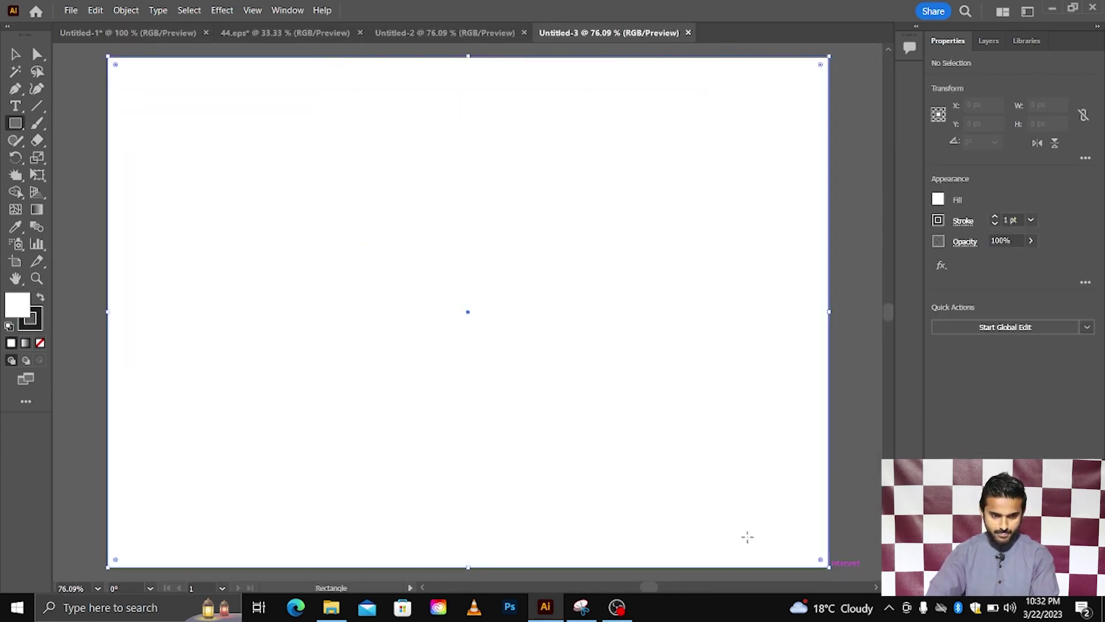
pyautogui.press('v')
pyautogui.click(41, 300)
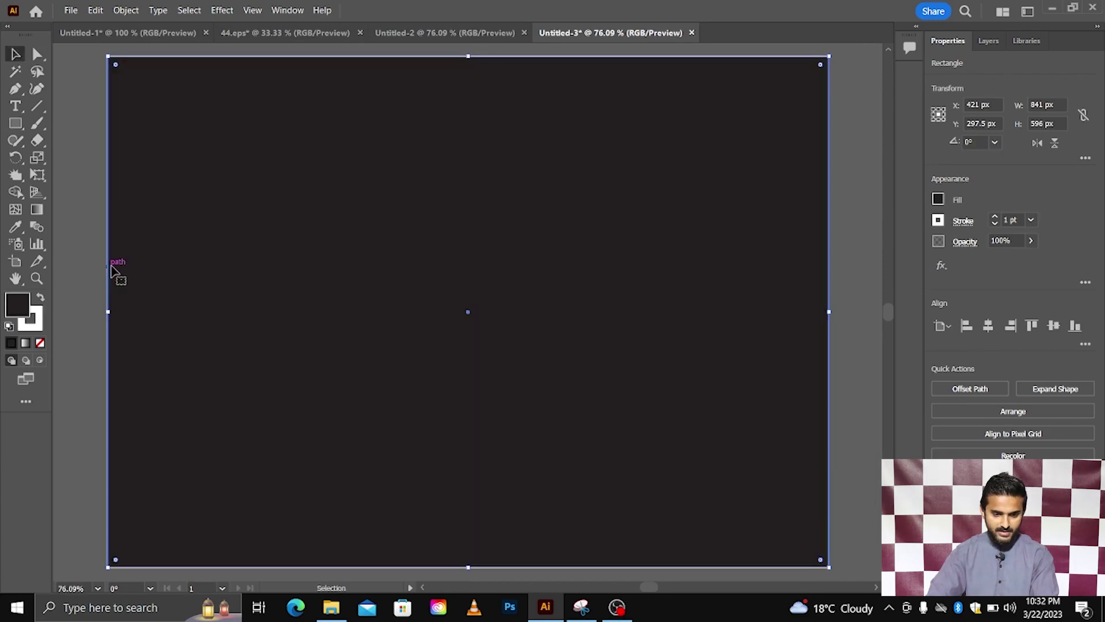
pyautogui.hotkey('ctrl', 'shift', 'a')
# Paste and enlarge the DIGITAL ATEEQUE logo, try slicing around it, then undo those slices.
pyautogui.hotkey('ctrl', 'v')
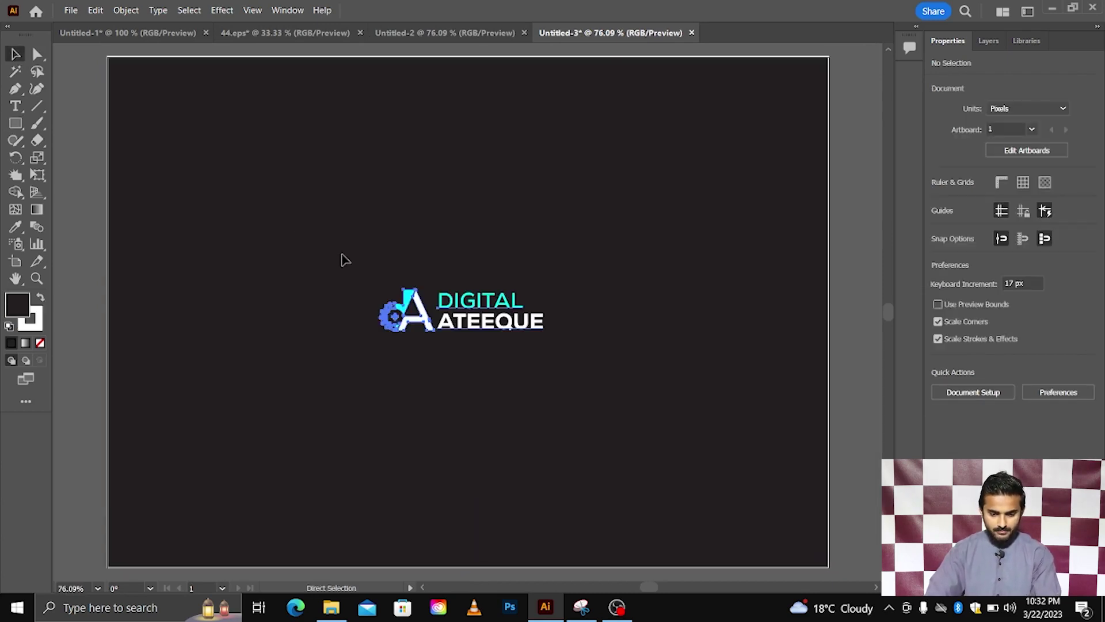
pyautogui.moveTo(554, 336); pyautogui.dragTo(634, 384)
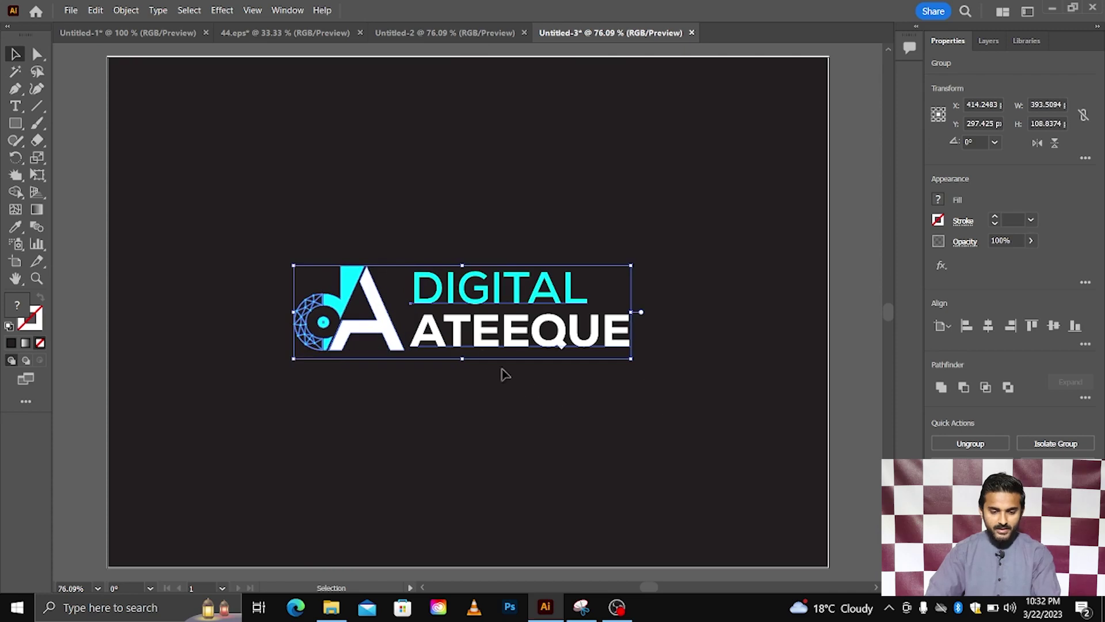
pyautogui.click(125, 10)
pyautogui.moveTo(138, 304)
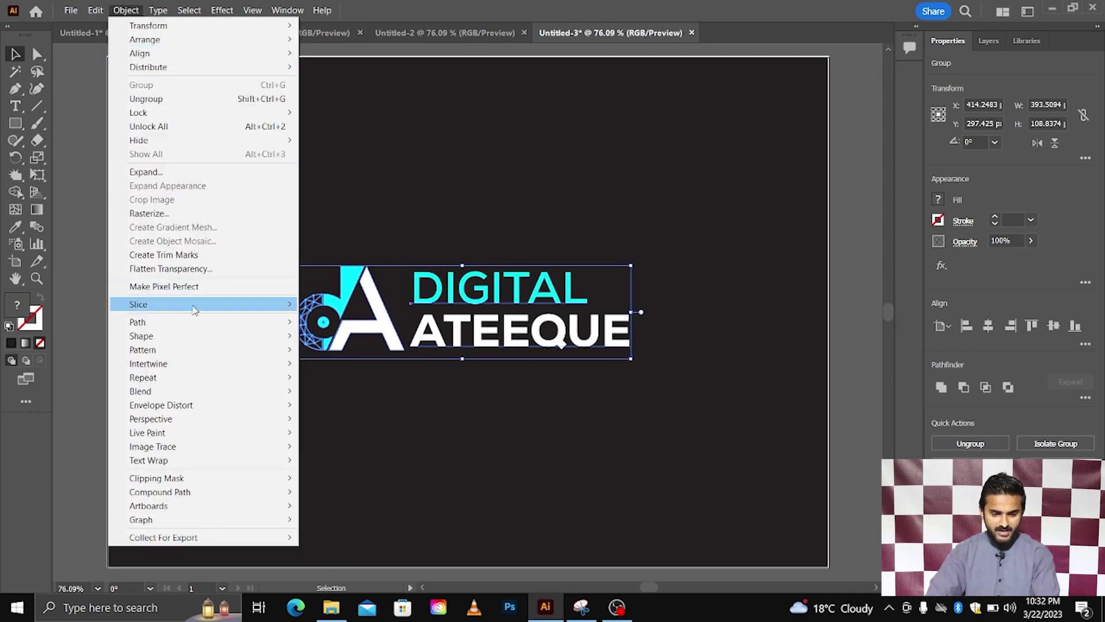
pyautogui.click(326, 304)
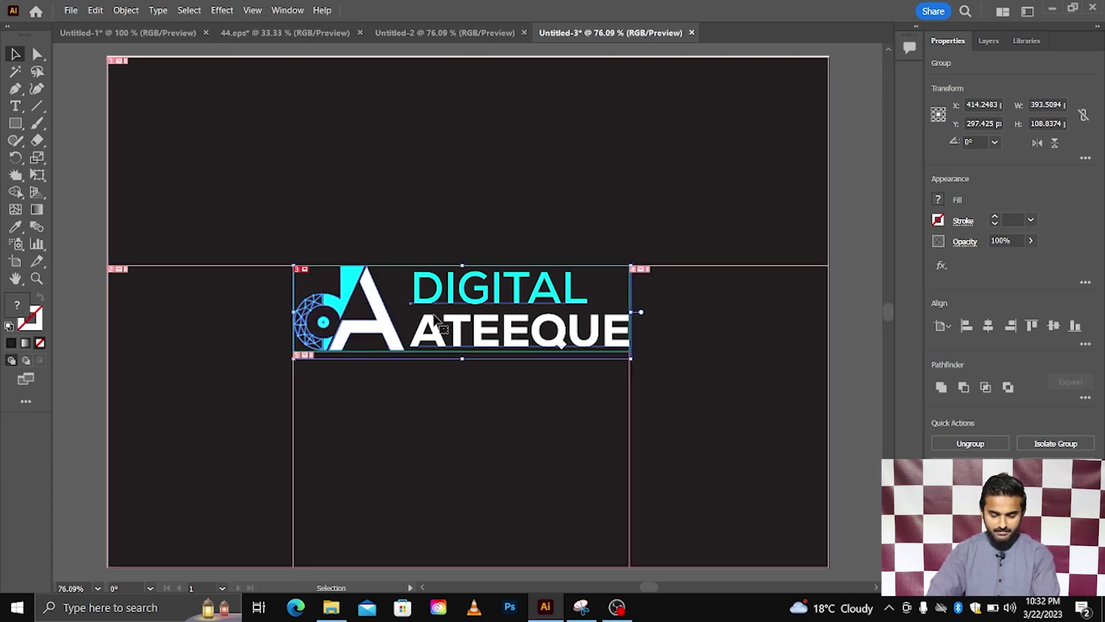
pyautogui.scroll(-1, 429, 331)
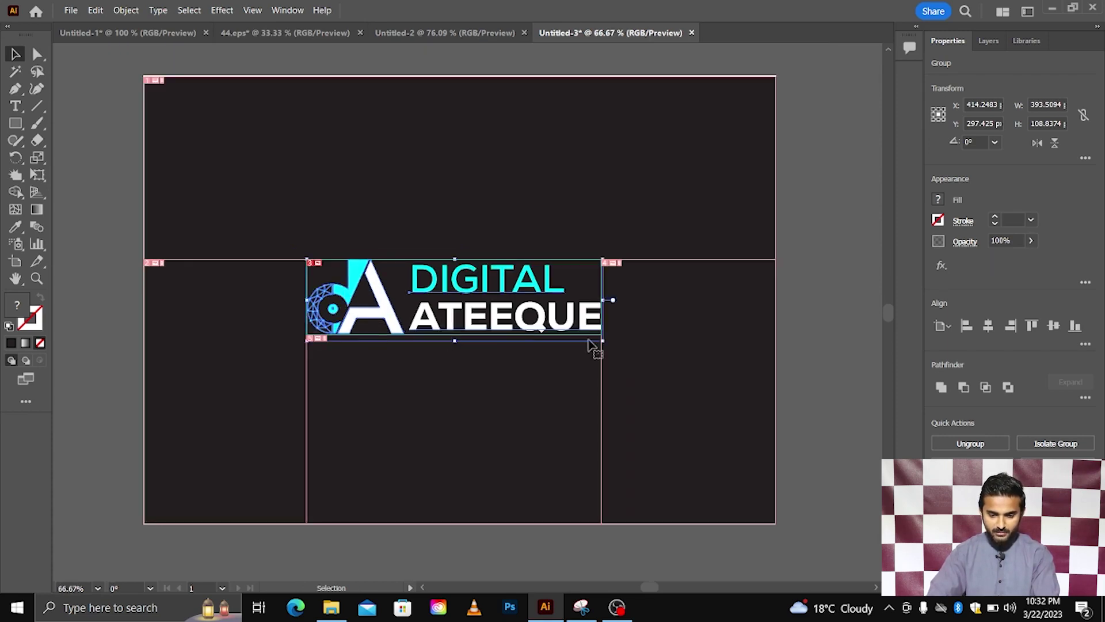
pyautogui.moveTo(605, 344); pyautogui.dragTo(656, 374)
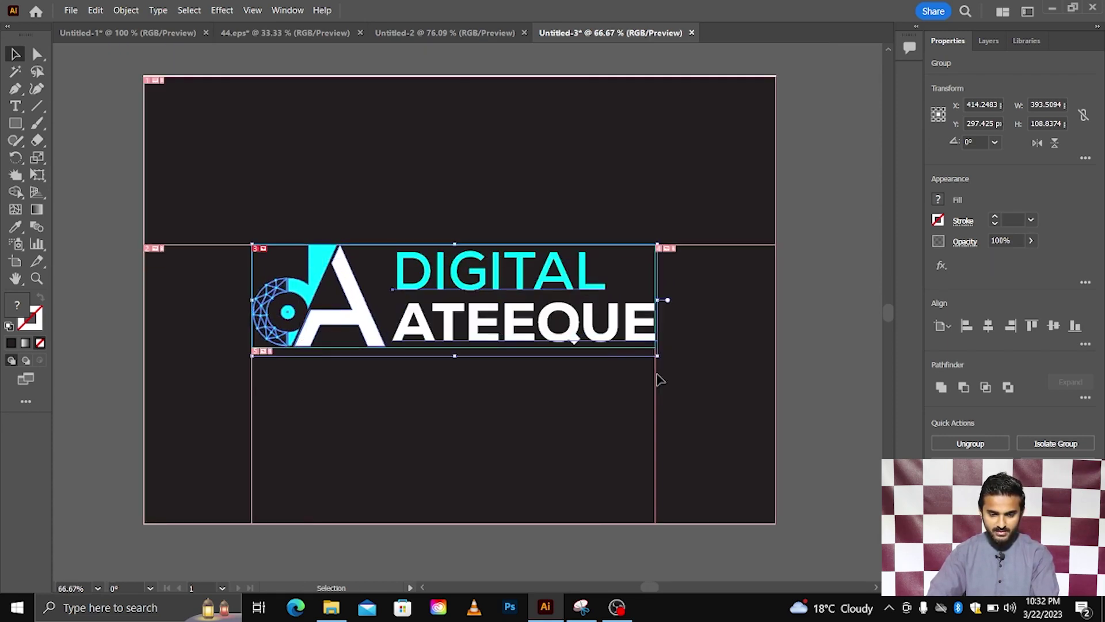
pyautogui.hotkey('ctrl', 'z')
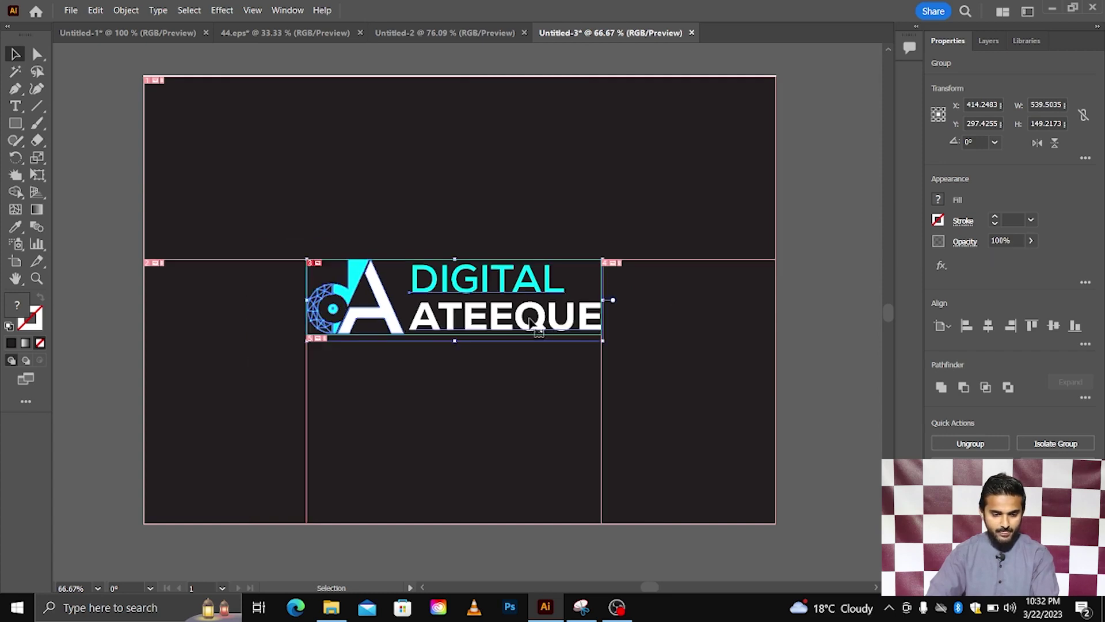
pyautogui.hotkey('ctrl', 'z')
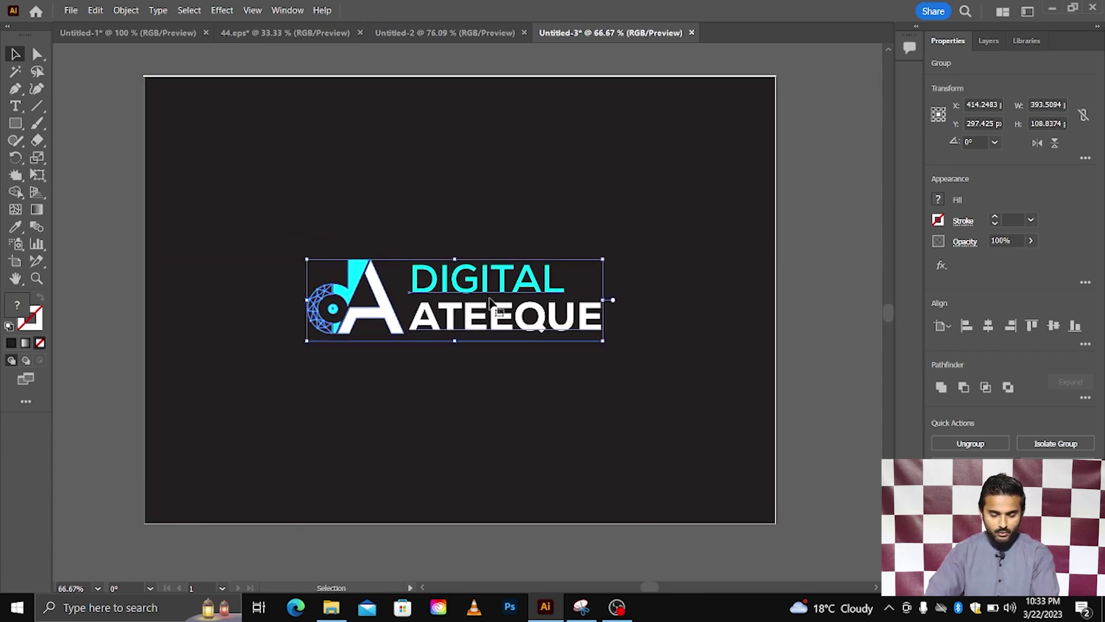
# Create a slice from the selected logo via Create from Selection, undoing a trial enlargement.
pyautogui.click(126, 10)
pyautogui.moveTo(138, 304)
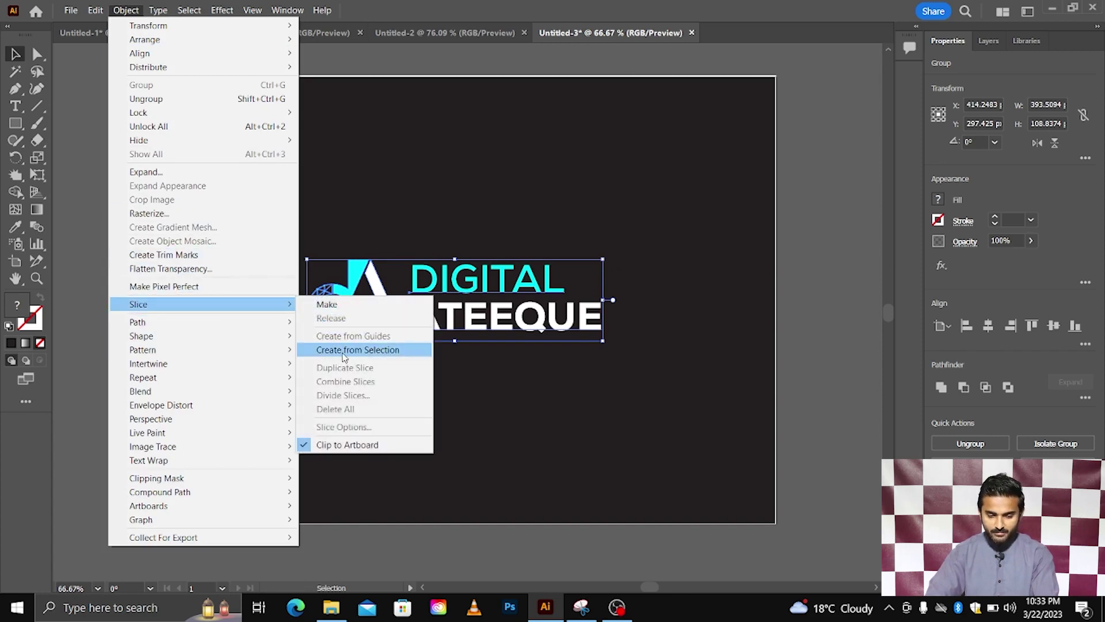
pyautogui.click(343, 350)
pyautogui.hotkey('ctrl', '1')
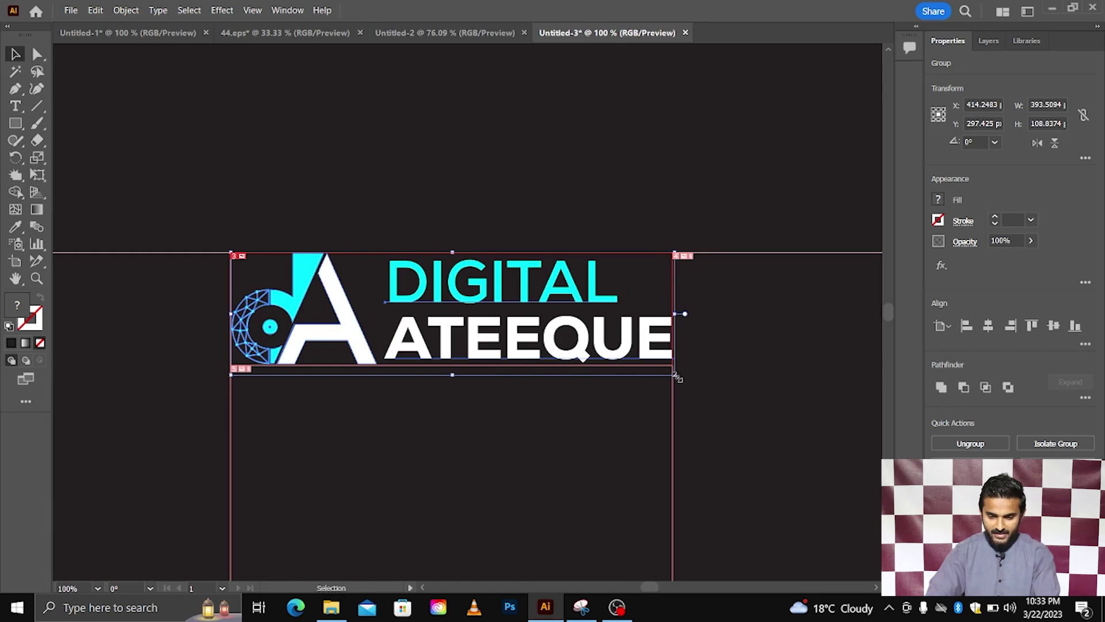
pyautogui.moveTo(678, 375); pyautogui.dragTo(779, 444)
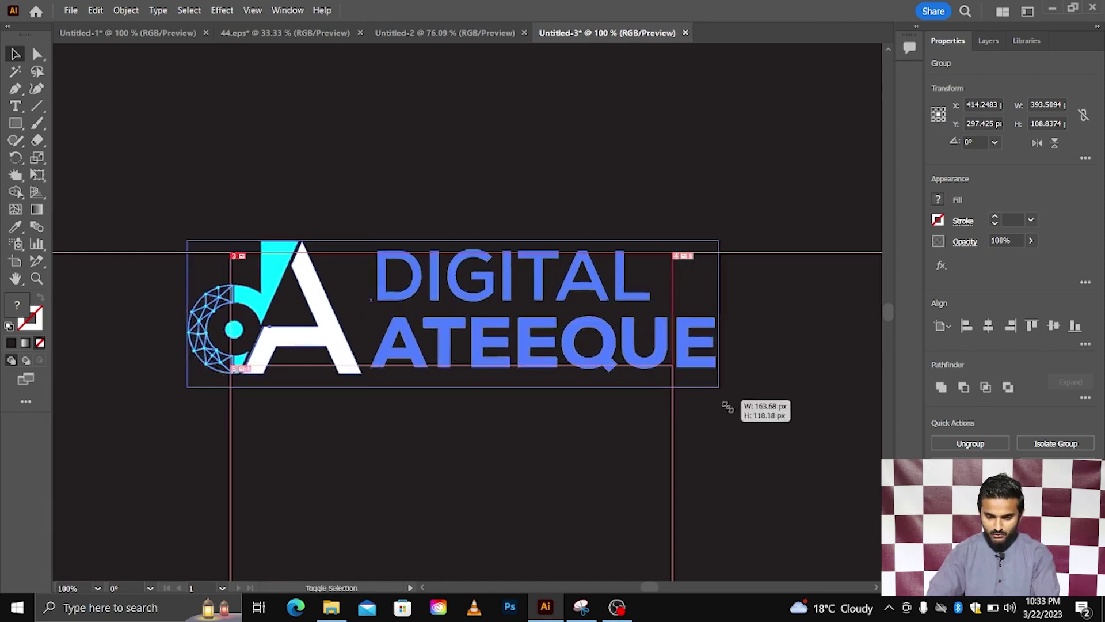
pyautogui.scroll(-3, 535, 438)
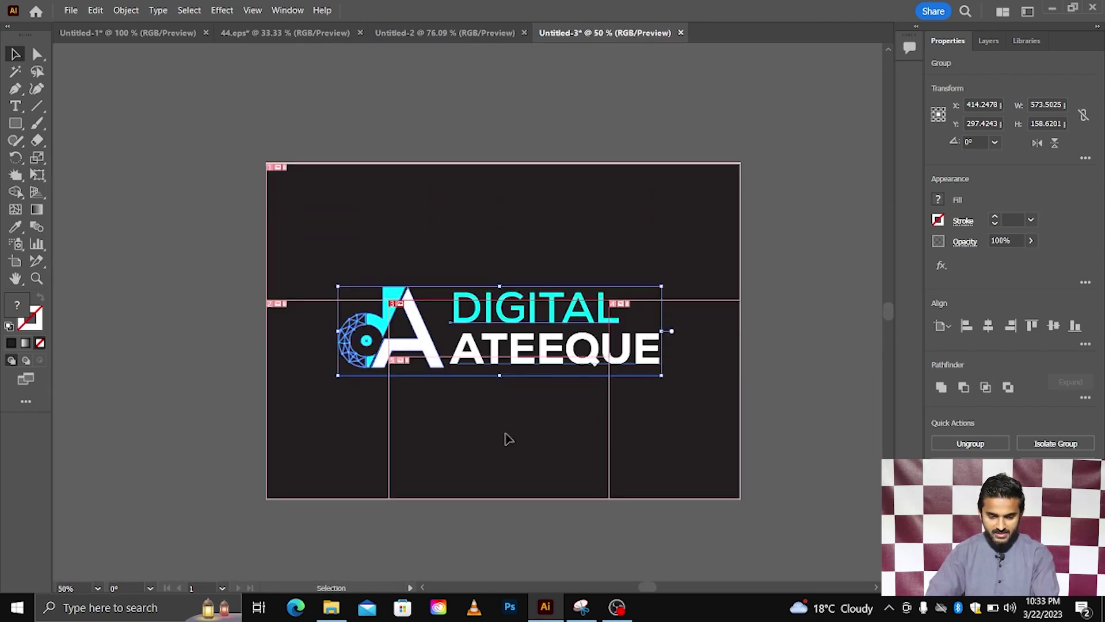
pyautogui.scroll(2, 398, 409)
pyautogui.scroll(3, 392, 400)
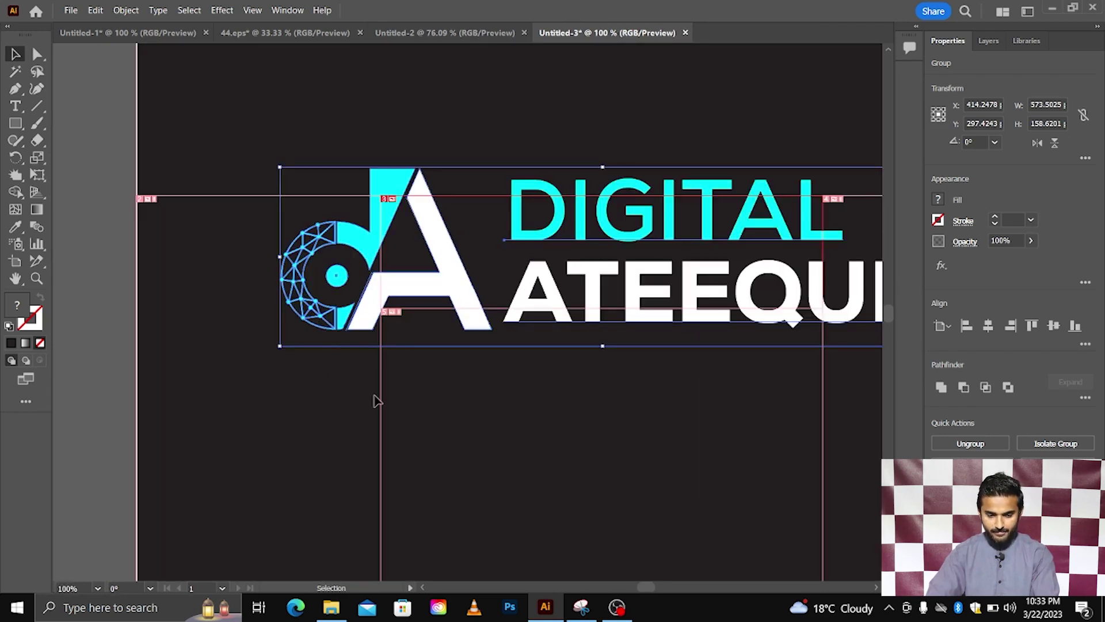
pyautogui.hotkey('ctrl', 'z')
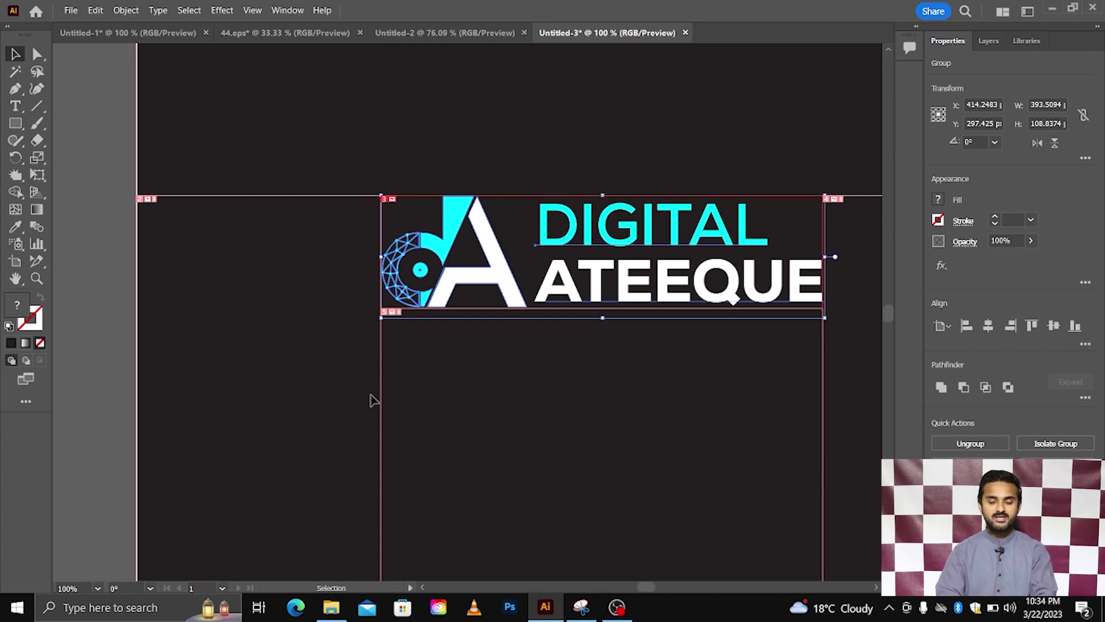
pyautogui.press('a')
pyautogui.hscroll(1, 284, 348)
pyautogui.hscroll(1, 276, 342)
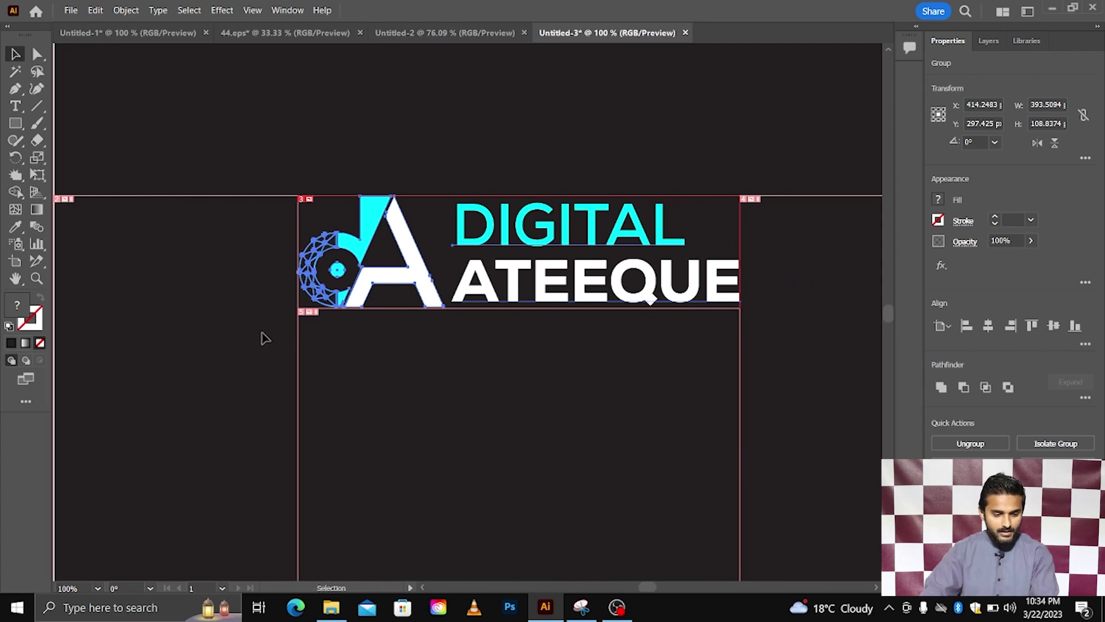
pyautogui.click(36, 263)
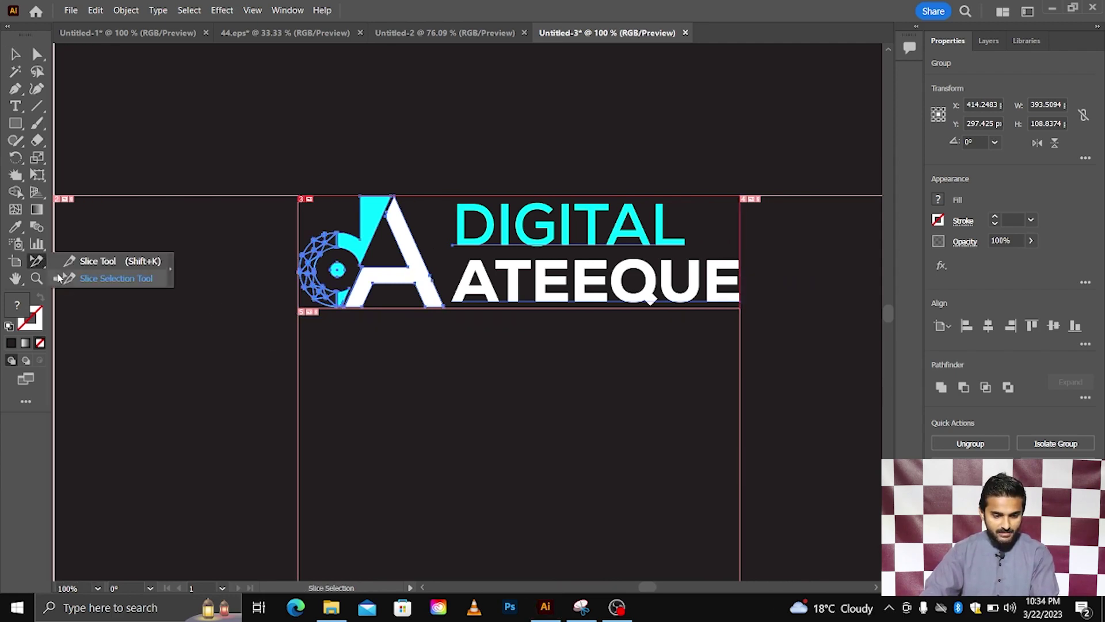
# Try moving the logo's slice down-right with the Slice Selection Tool, then undo it.
pyautogui.click(90, 277)
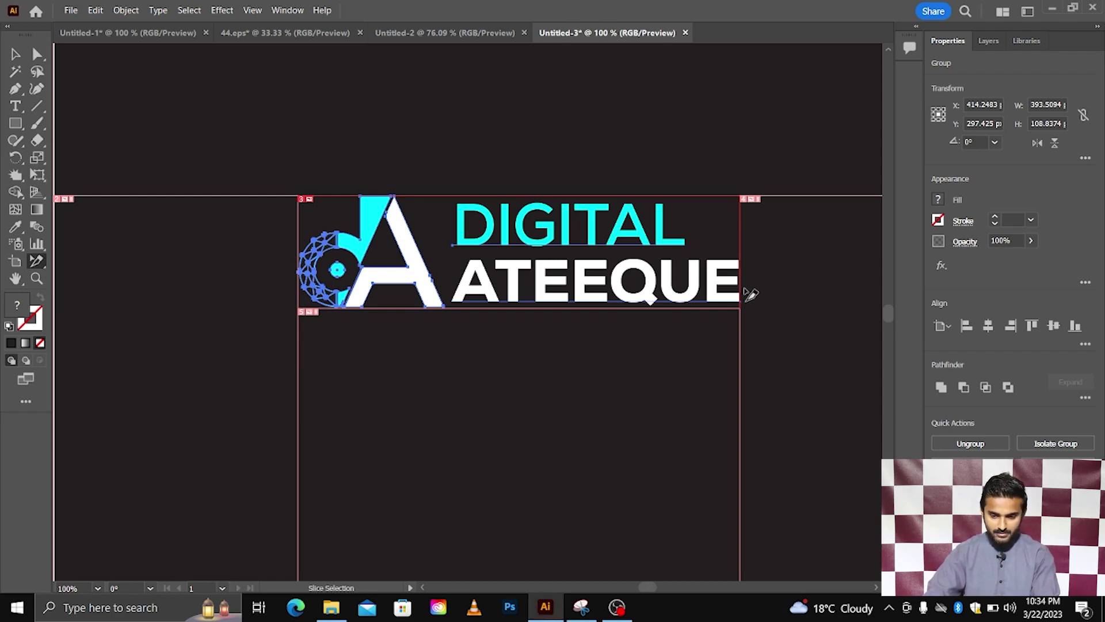
pyautogui.moveTo(747, 270); pyautogui.dragTo(771, 286)
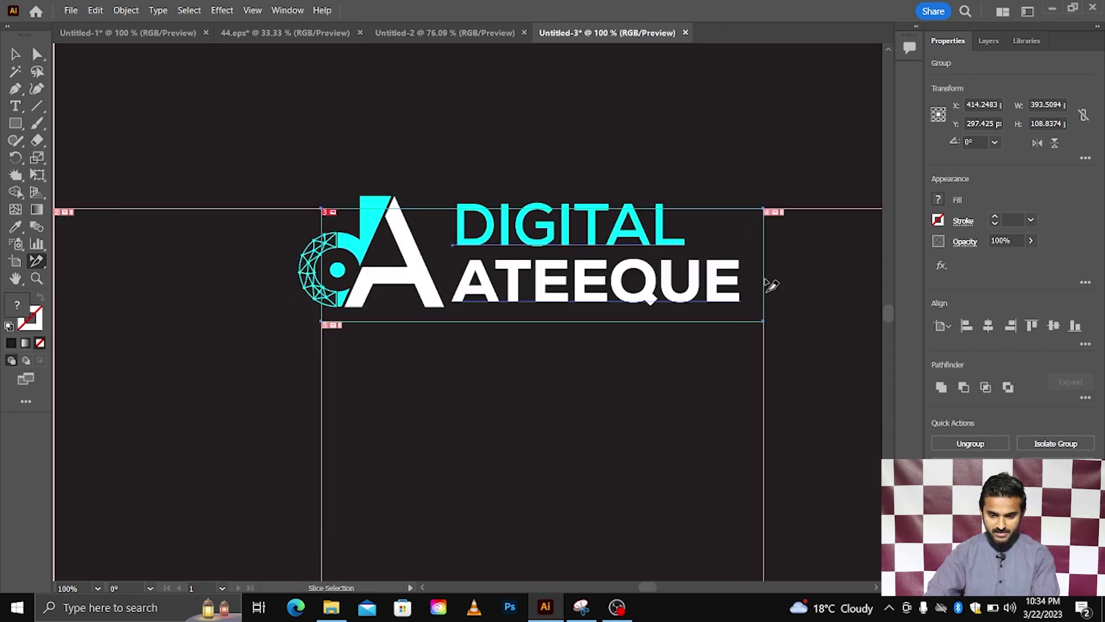
pyautogui.click(766, 282)
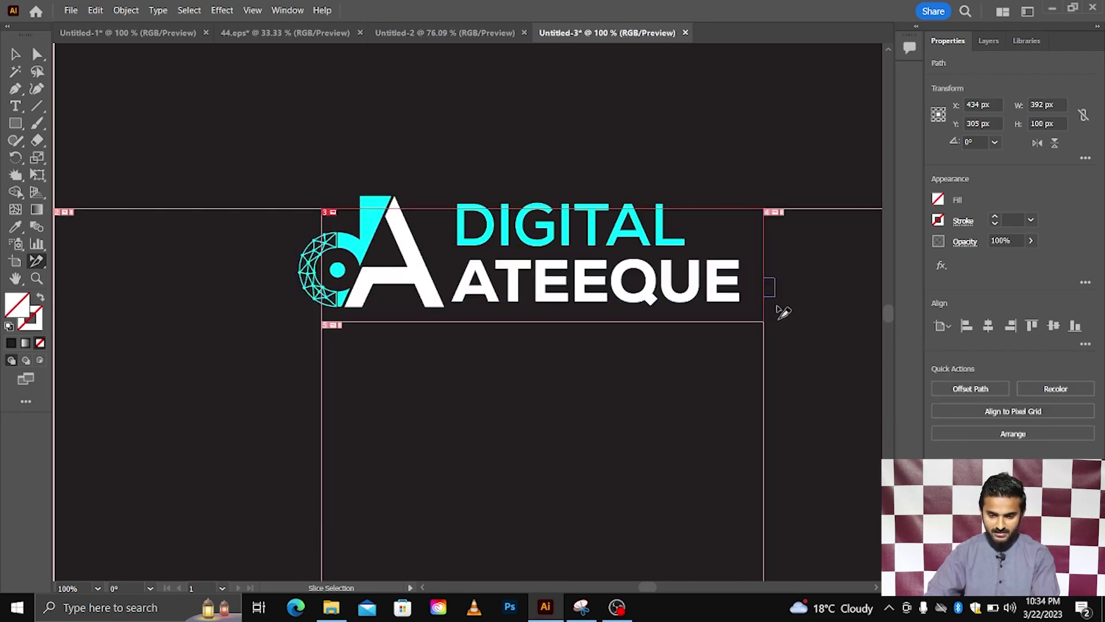
pyautogui.moveTo(765, 308); pyautogui.dragTo(789, 362)
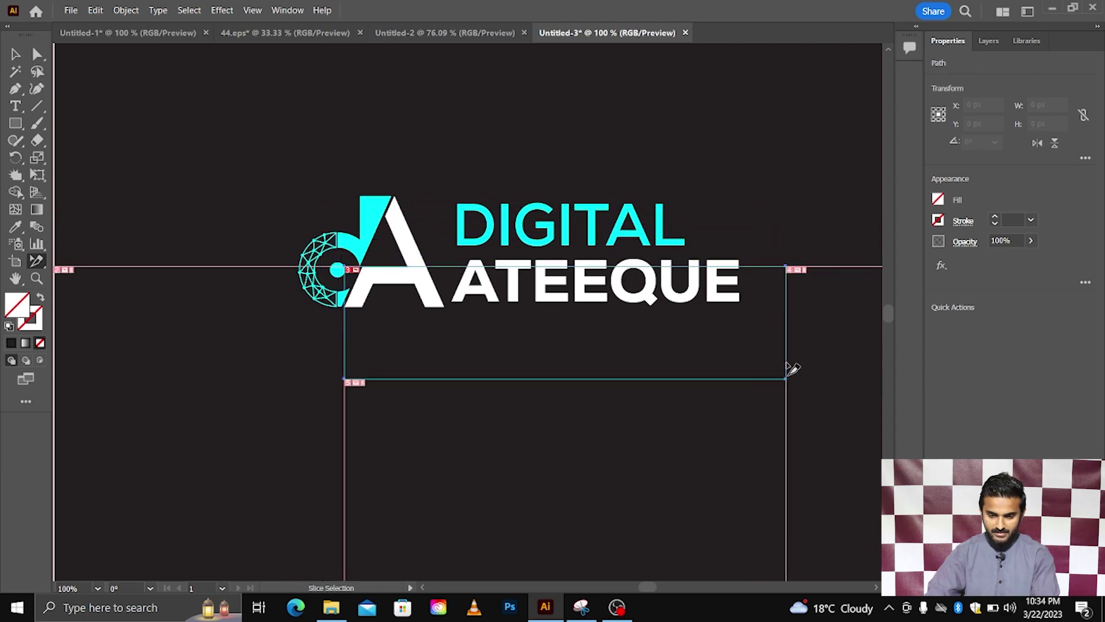
pyautogui.hotkey('ctrl', 'z')
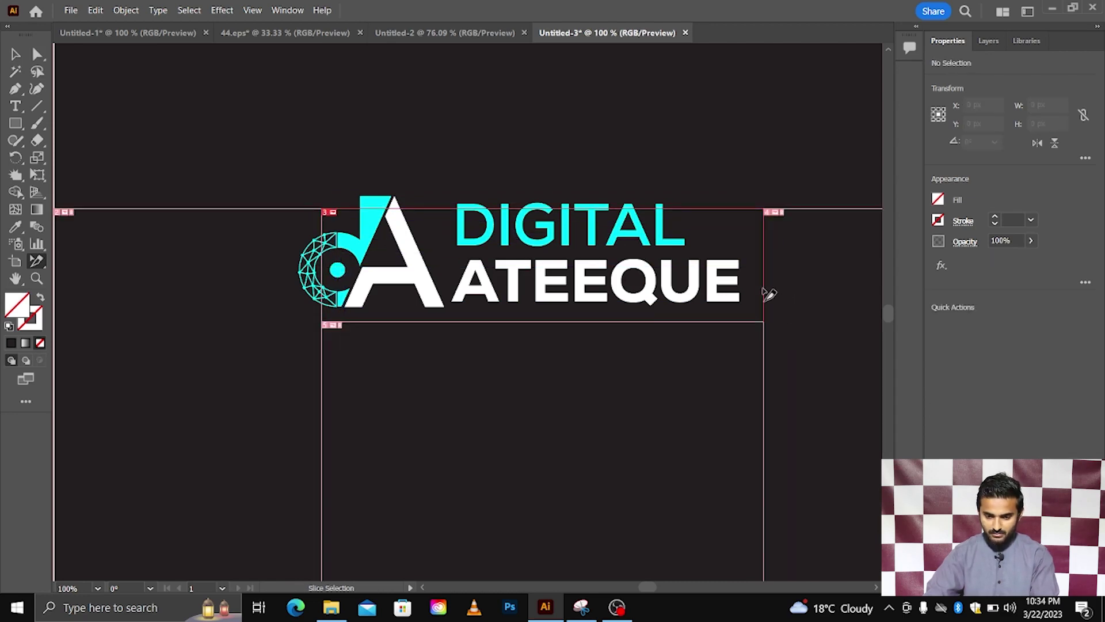
pyautogui.scroll(2, 763, 290)
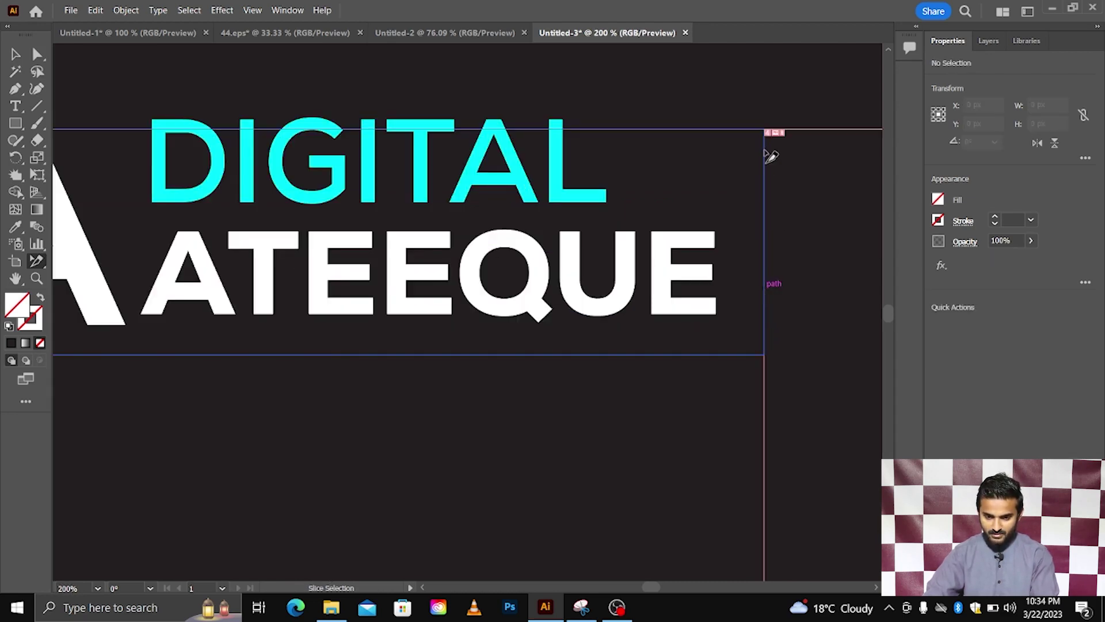
# Enlarge the logo slice to the bottom-right and leftward past the logo circle, then deselect.
pyautogui.click(762, 355)
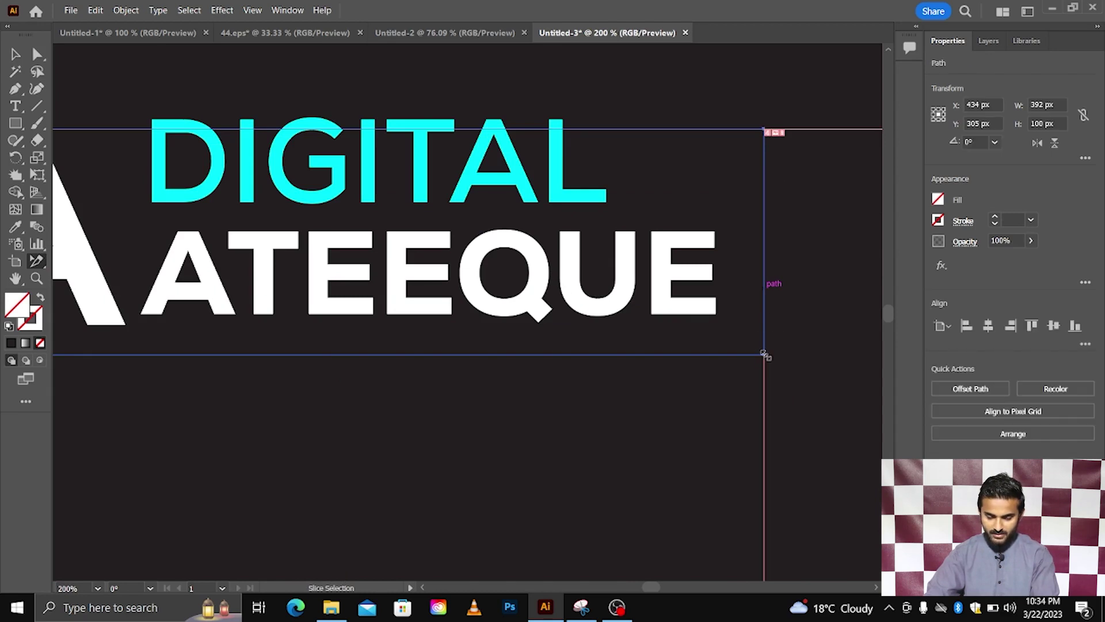
pyautogui.moveTo(764, 354)
pyautogui.mouseDown()
pyautogui.moveTo(816, 400)
pyautogui.moveTo(841, 443)
pyautogui.mouseUp()
pyautogui.scroll(-3, 839, 442)
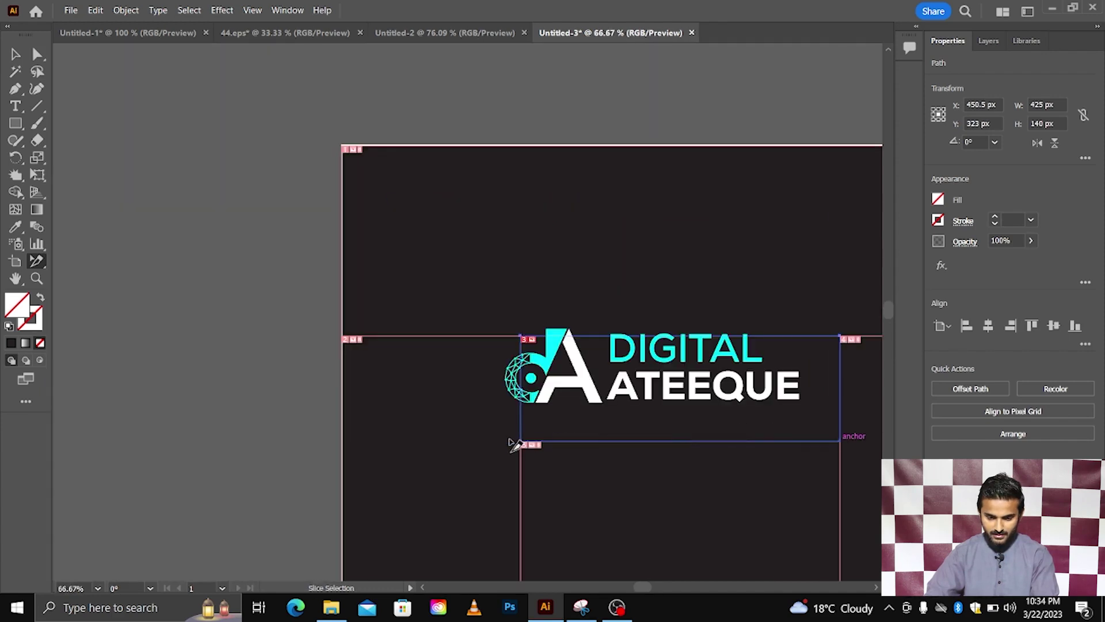
pyautogui.moveTo(526, 439); pyautogui.dragTo(453, 445)
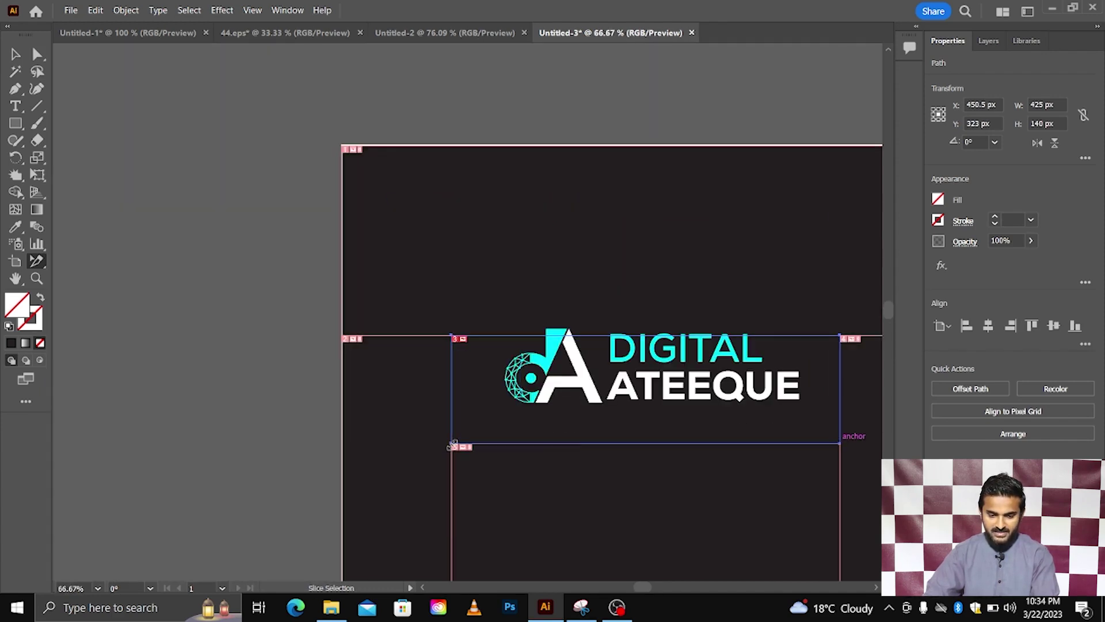
pyautogui.click(14, 55)
pyautogui.hscroll(4, 484, 219)
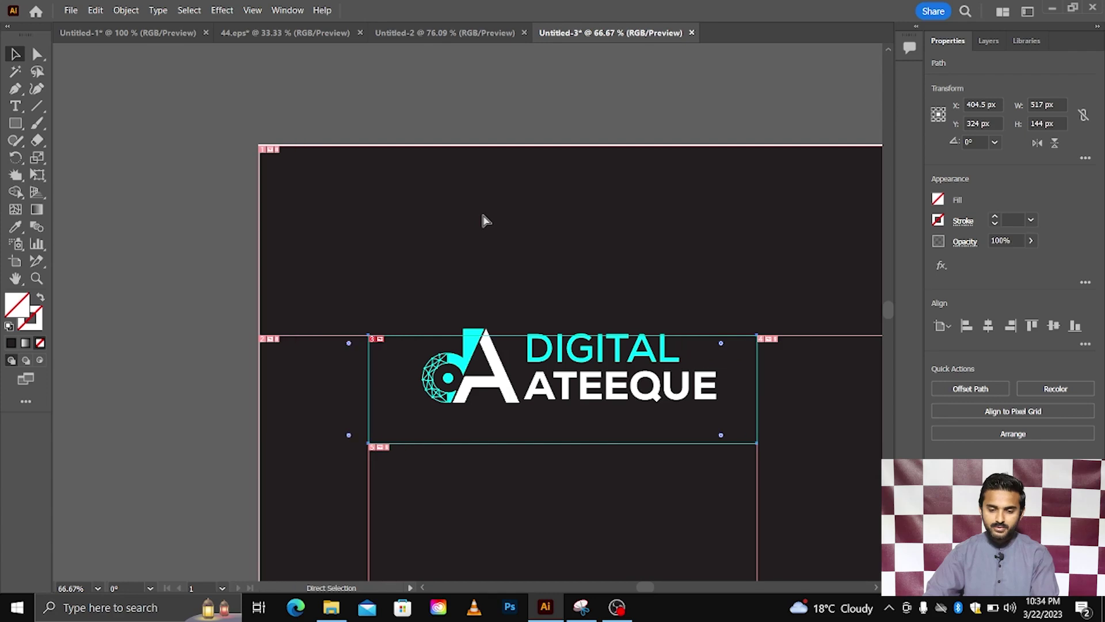
pyautogui.hscroll(1, 484, 219)
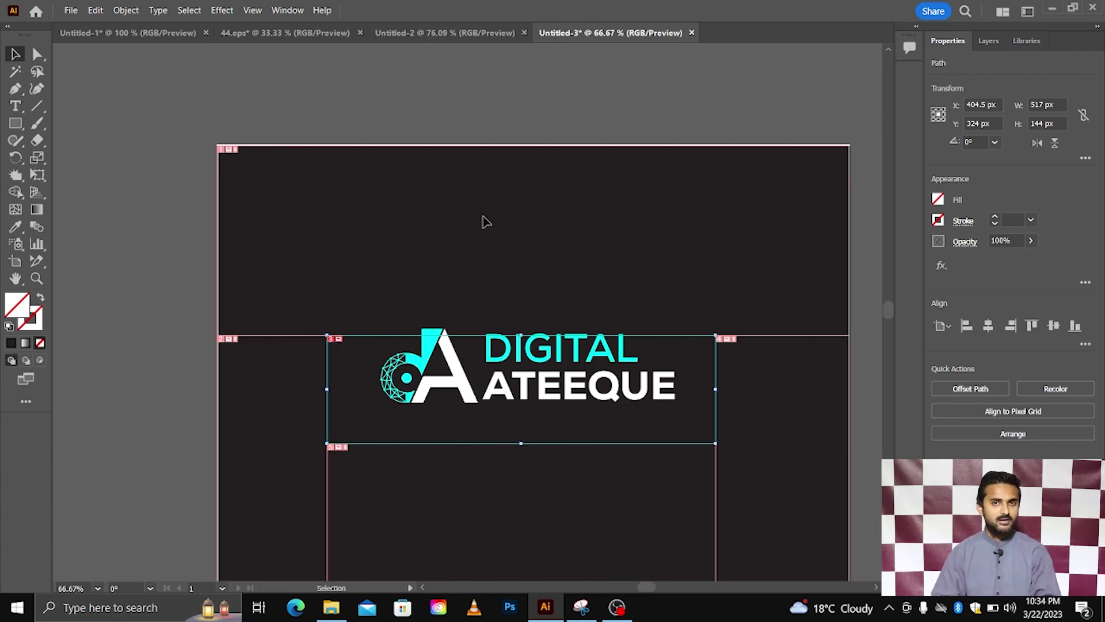
pyautogui.scroll(-1, 614, 272)
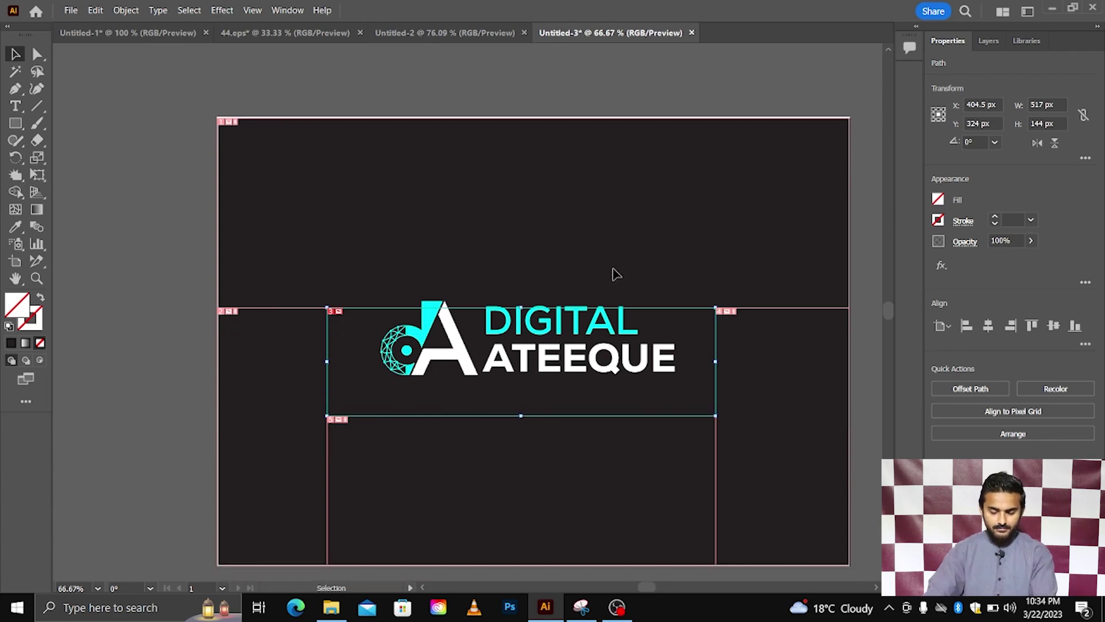
pyautogui.click(731, 357)
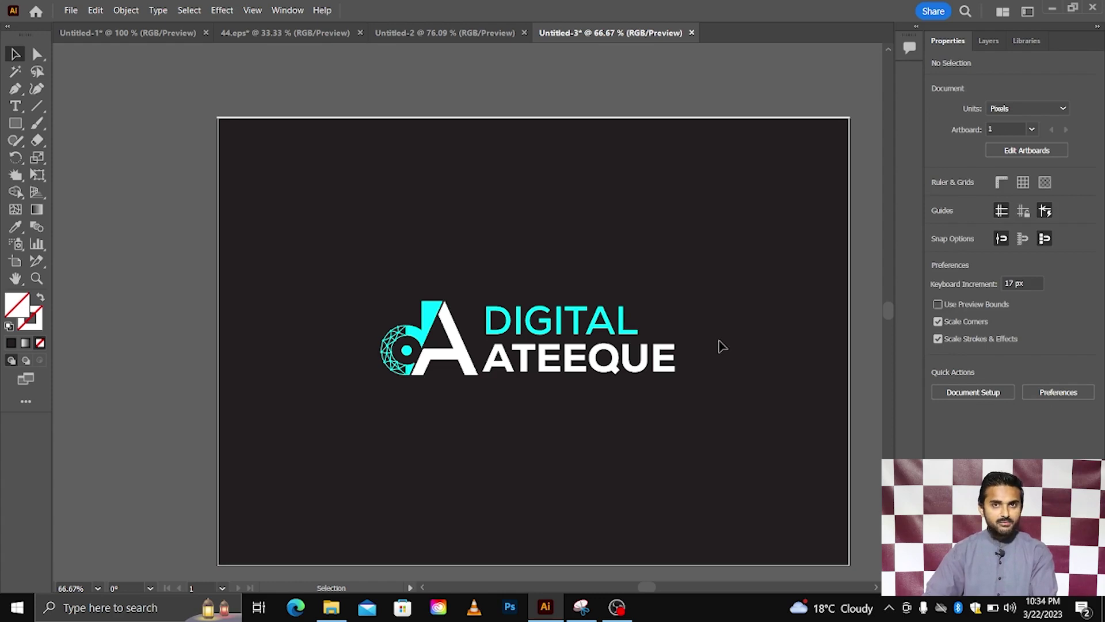
# Show the rulers, add a horizontal guide at the logo's top edge, and unlock the guides.
pyautogui.hotkey('ctrl', 'r')
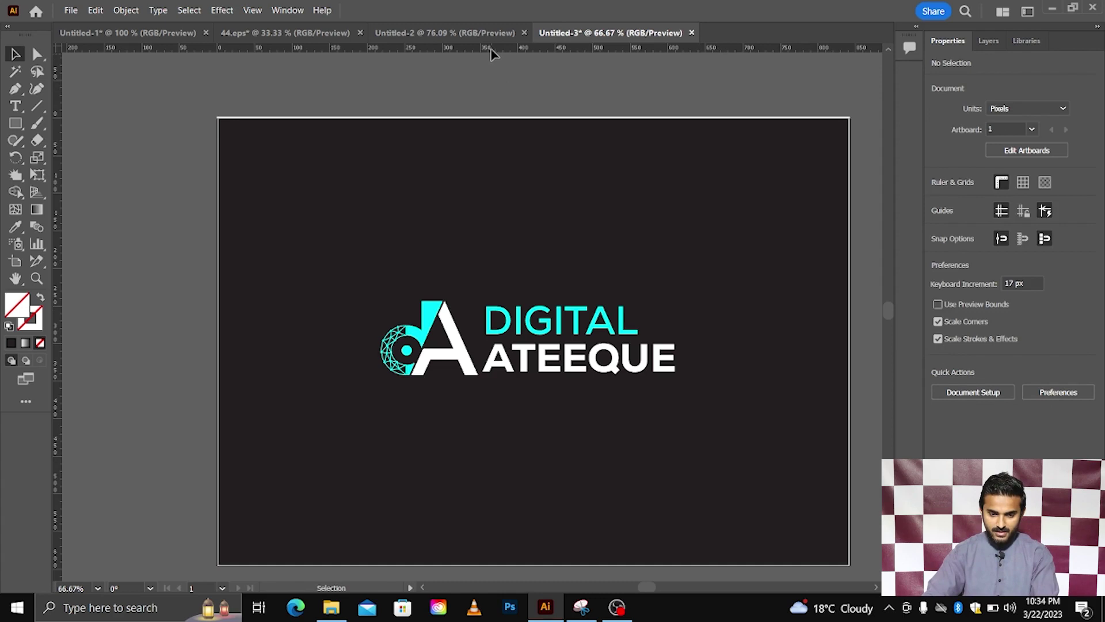
pyautogui.moveTo(492, 53); pyautogui.dragTo(449, 302)
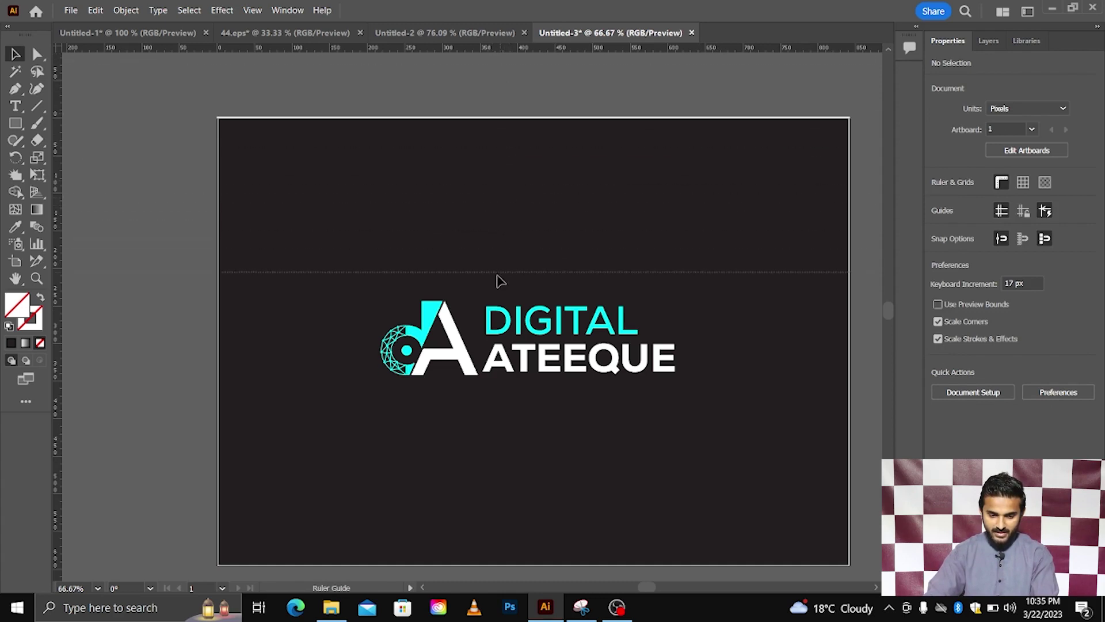
pyautogui.click(450, 302)
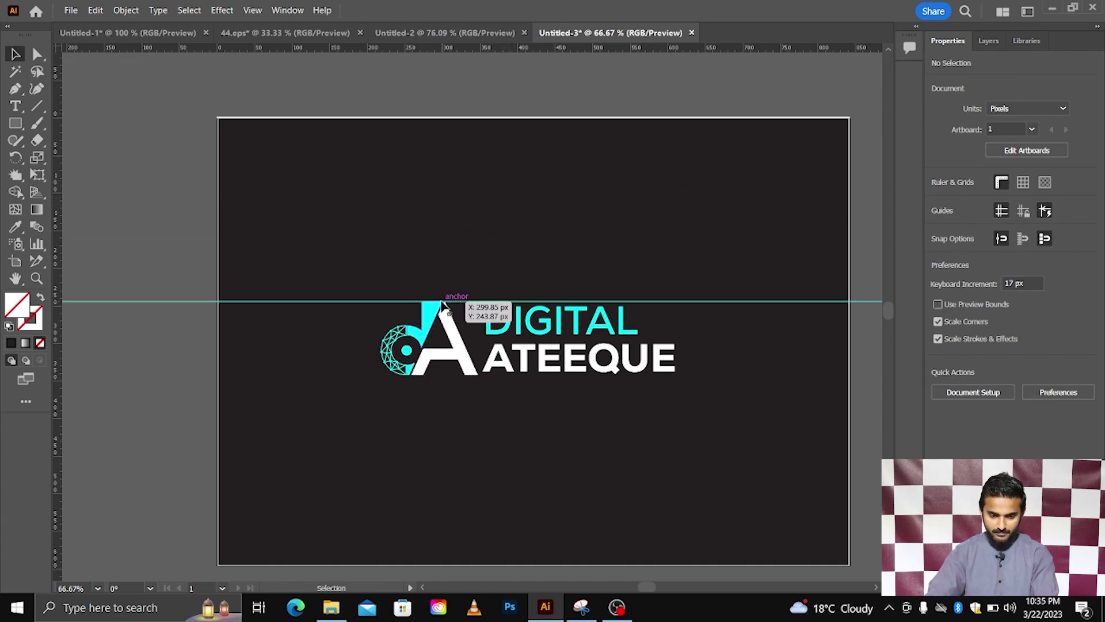
pyautogui.scroll(3, 449, 310)
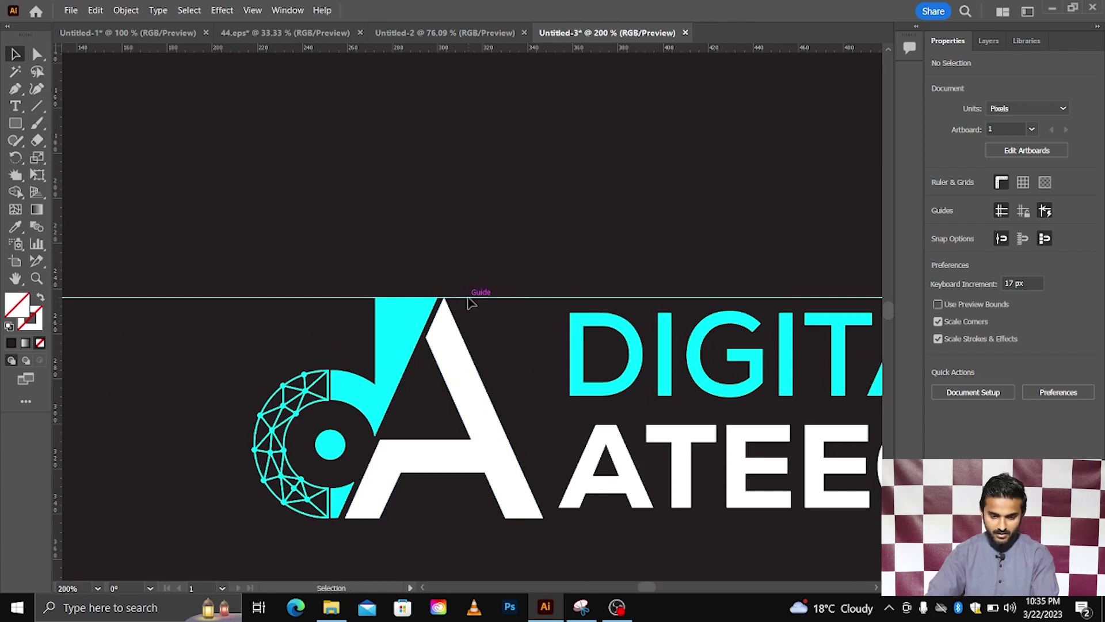
pyautogui.rightClick(469, 302)
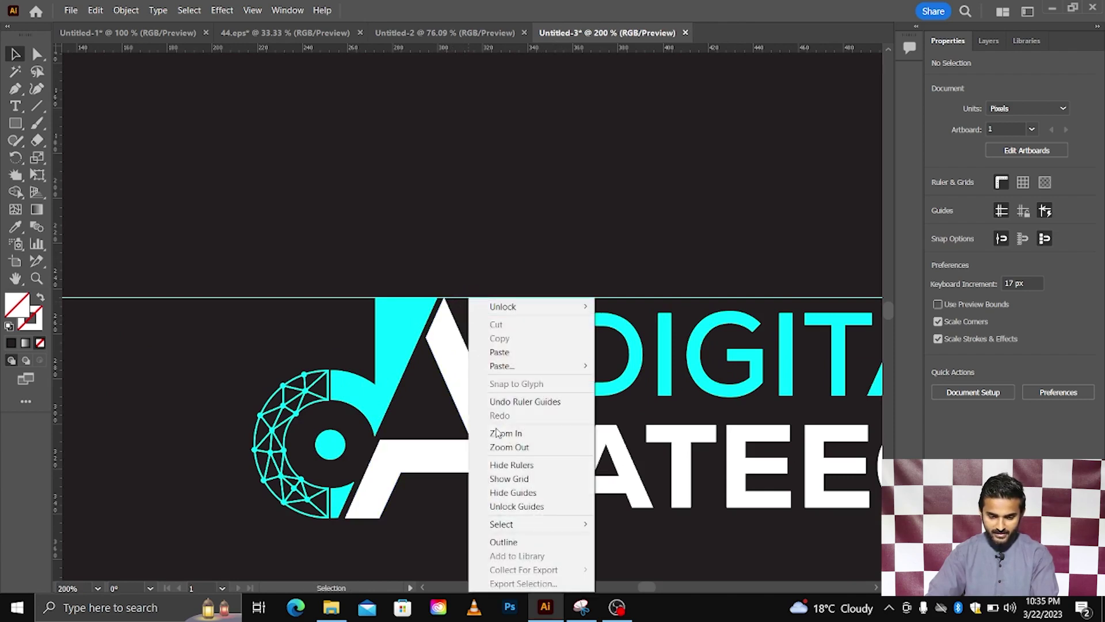
pyautogui.click(504, 506)
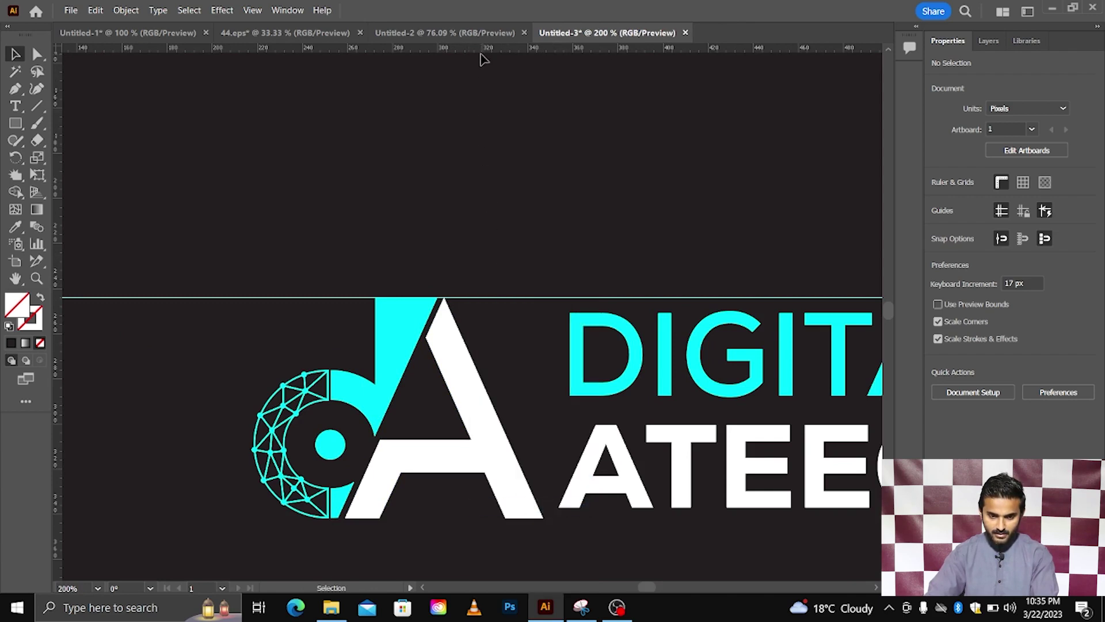
# Add a guide at the logo's bottom, delete the vertical guide, and clear the remaining guides.
pyautogui.moveTo(483, 49); pyautogui.dragTo(500, 522)
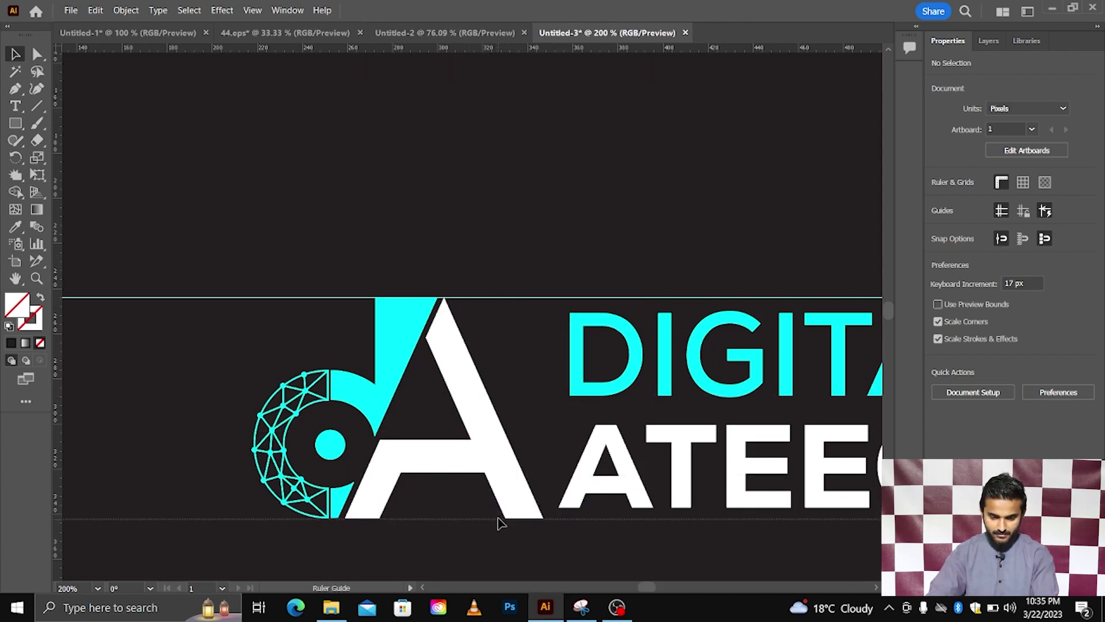
pyautogui.moveTo(63, 192); pyautogui.dragTo(276, 270)
pyautogui.moveTo(58, 202); pyautogui.dragTo(257, 250)
pyautogui.press('Delete')
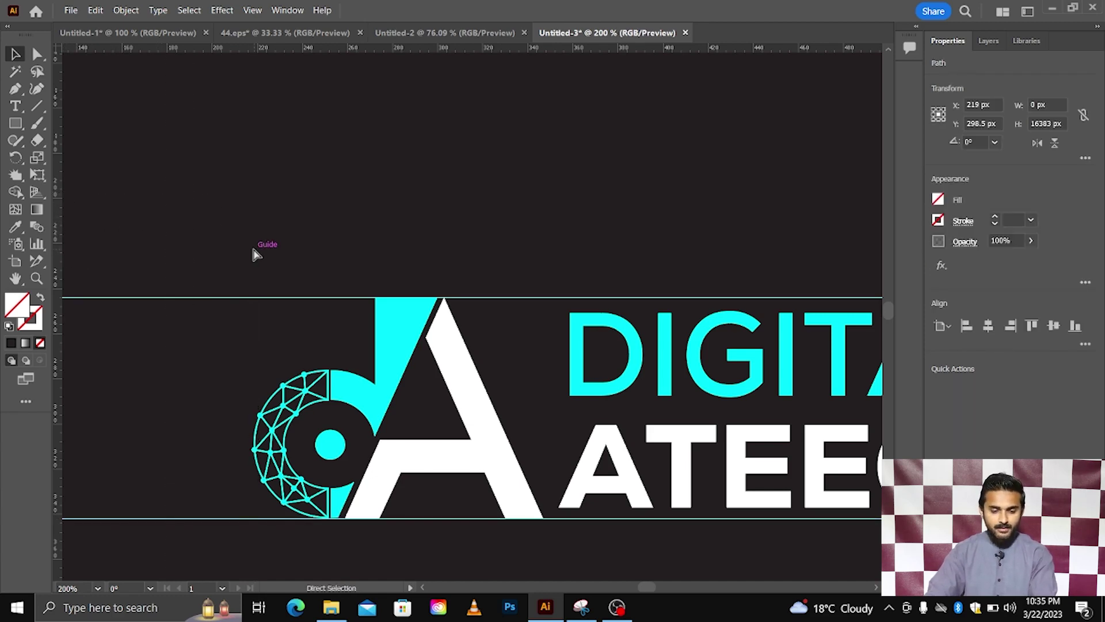
pyautogui.hotkey('ctrl', ';')
pyautogui.scroll(-1, 254, 249)
pyautogui.scroll(-2, 254, 249)
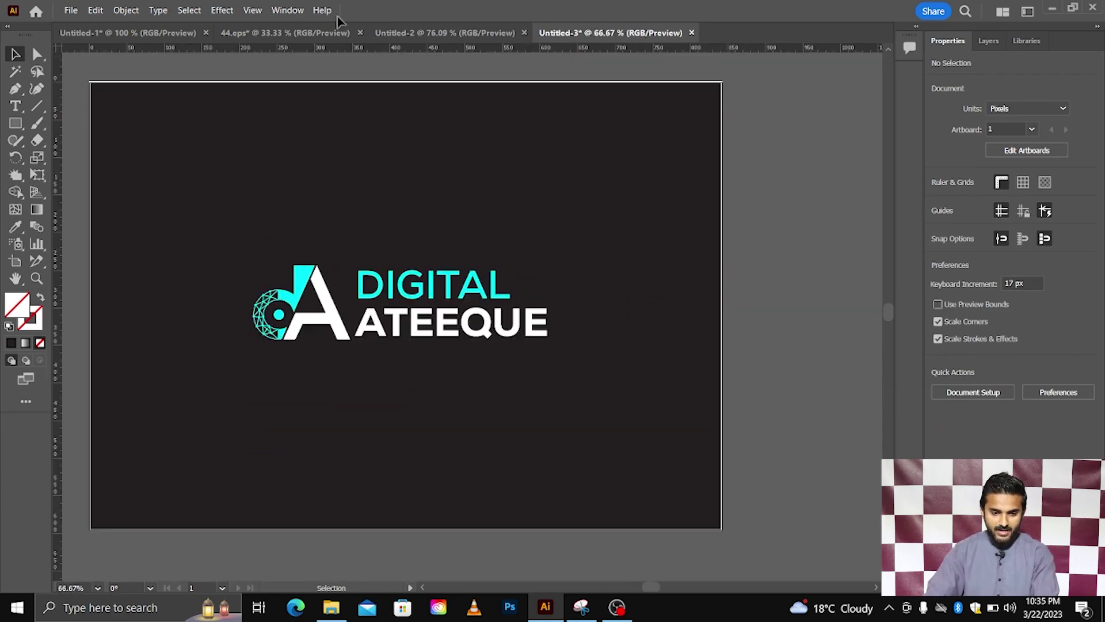
# Switch to the 44.eps banner, select then deselect the About Me text, and open the Edit menu.
pyautogui.click(289, 33)
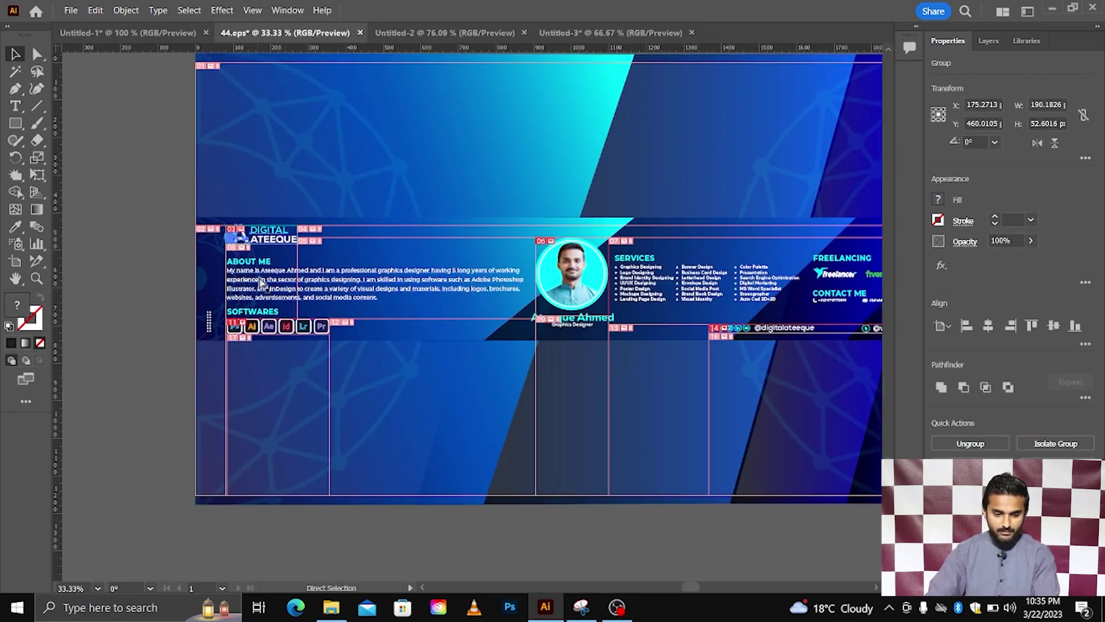
pyautogui.scroll(2, 260, 246)
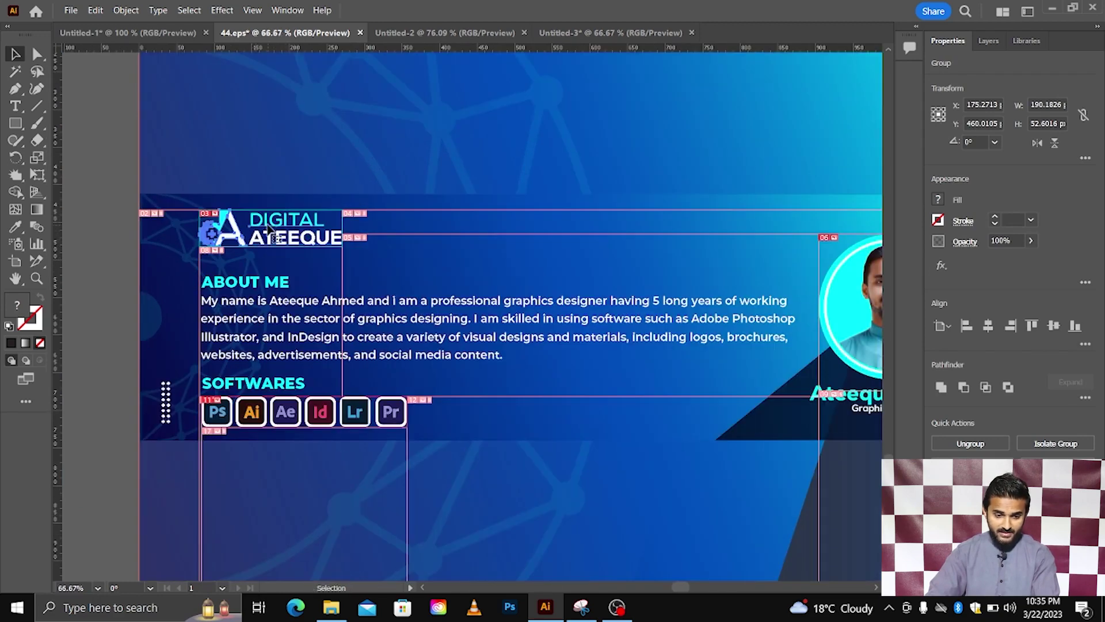
pyautogui.click(253, 284)
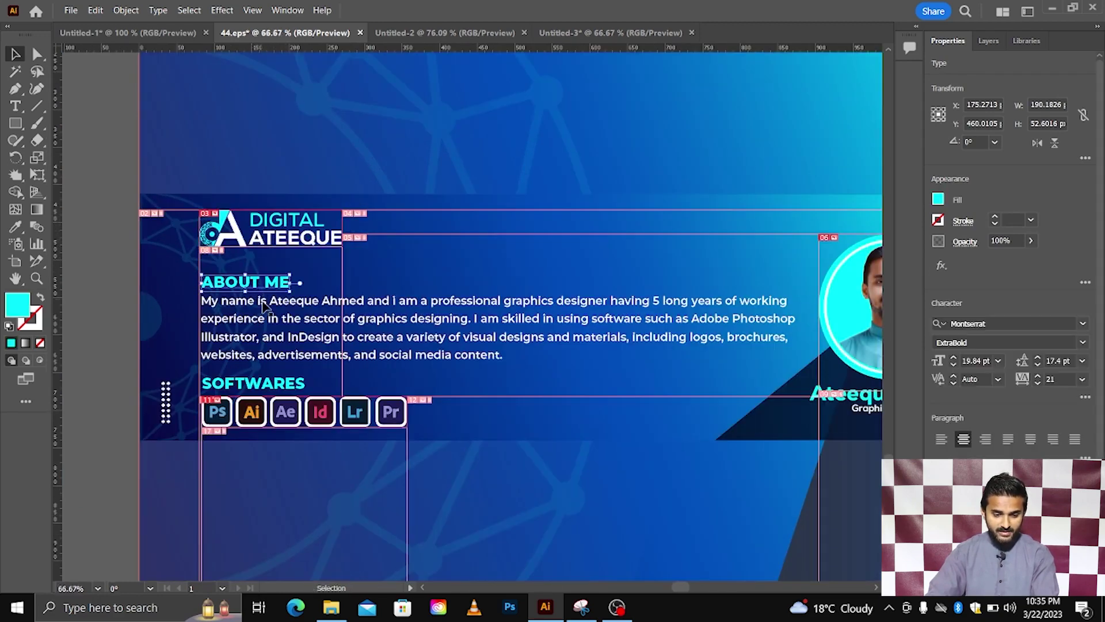
pyautogui.click(288, 311)
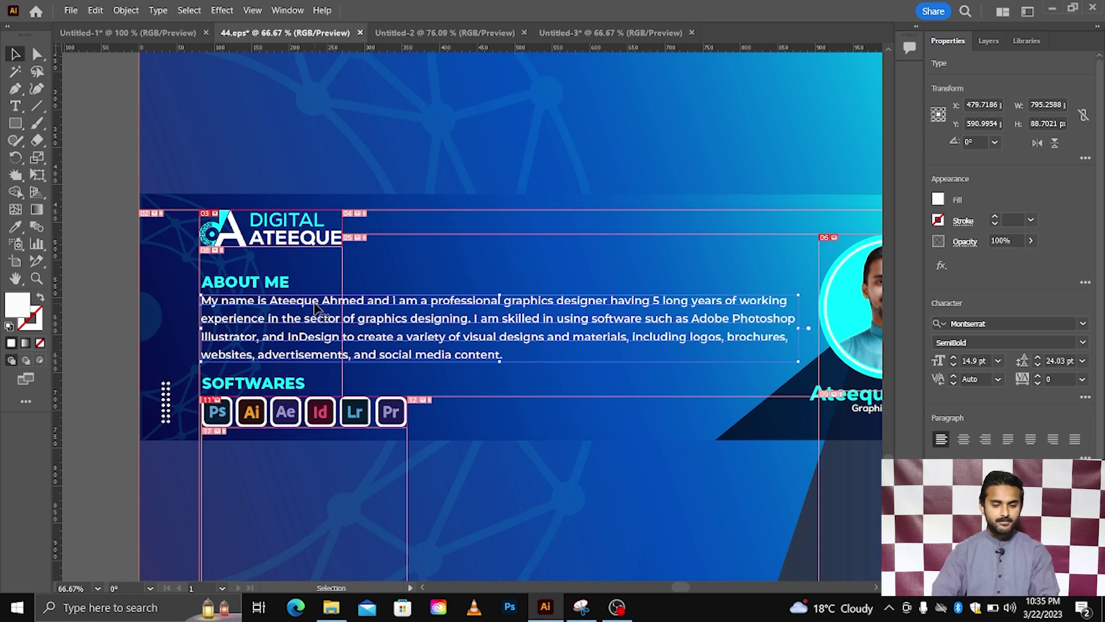
pyautogui.click(125, 150)
pyautogui.click(95, 10)
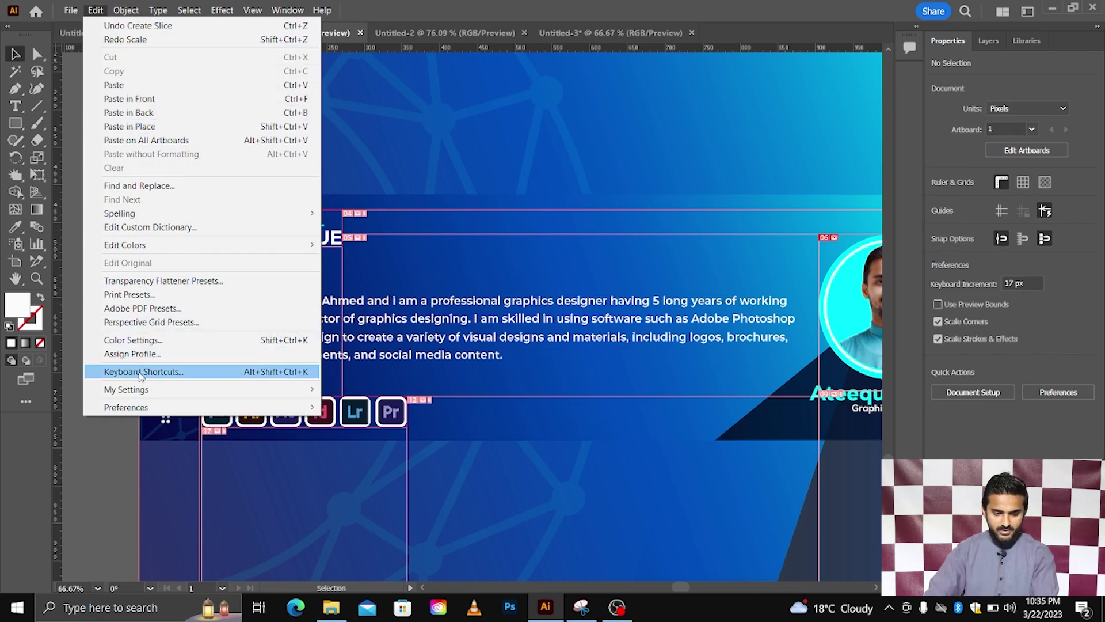
# In Keyboard Shortcuts, find Object > Slice > Make under Menu Commands.
pyautogui.click(141, 373)
pyautogui.click(439, 142)
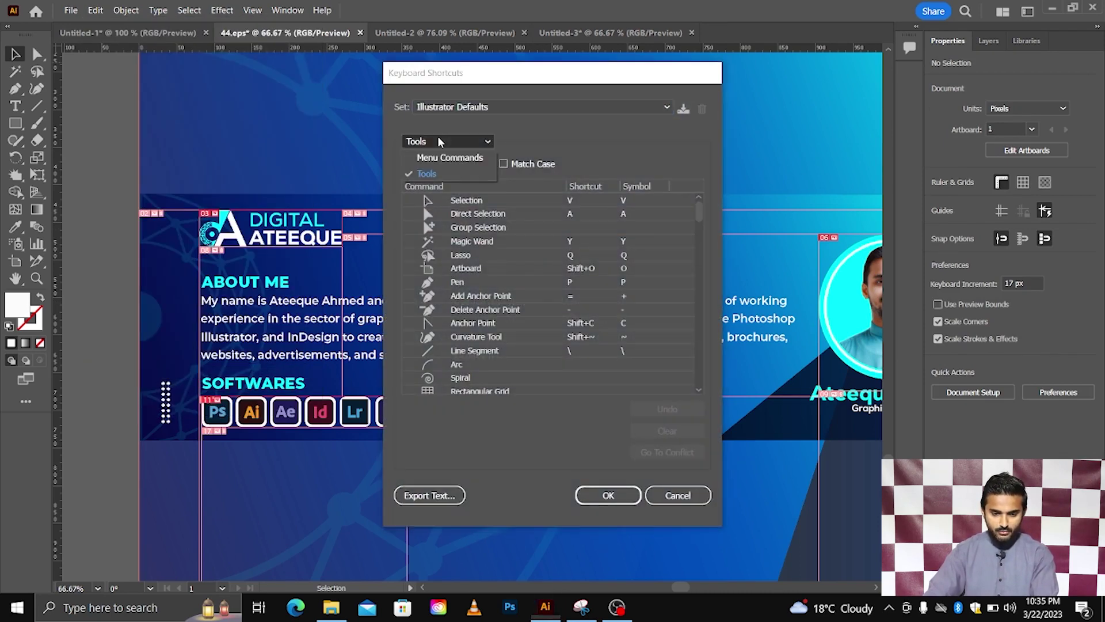
pyautogui.click(439, 157)
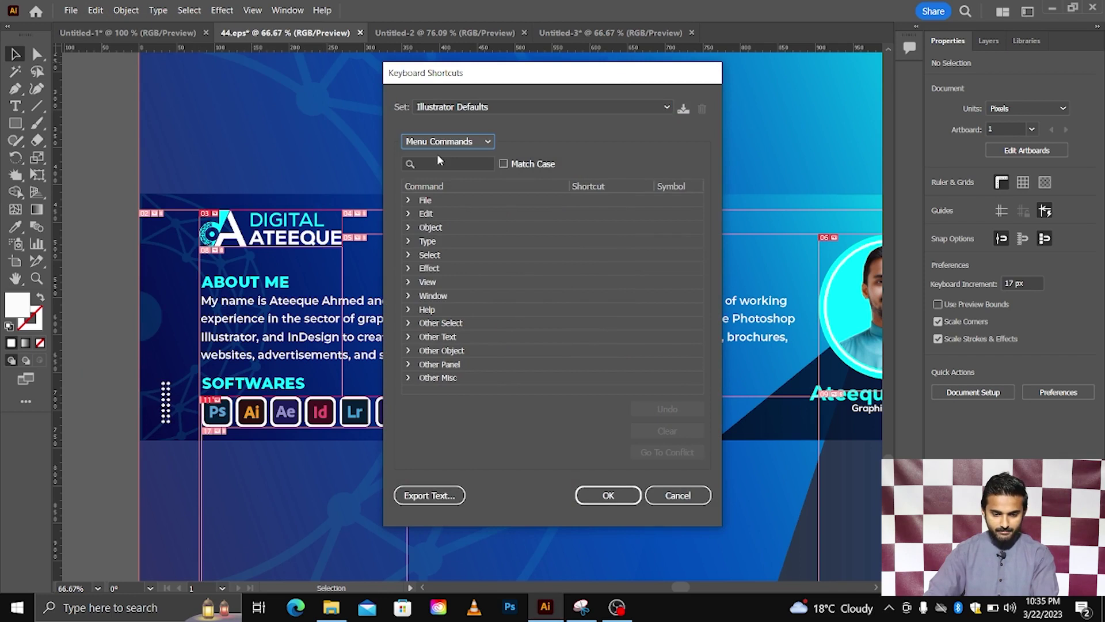
pyautogui.click(408, 227)
pyautogui.scroll(-3, 522, 315)
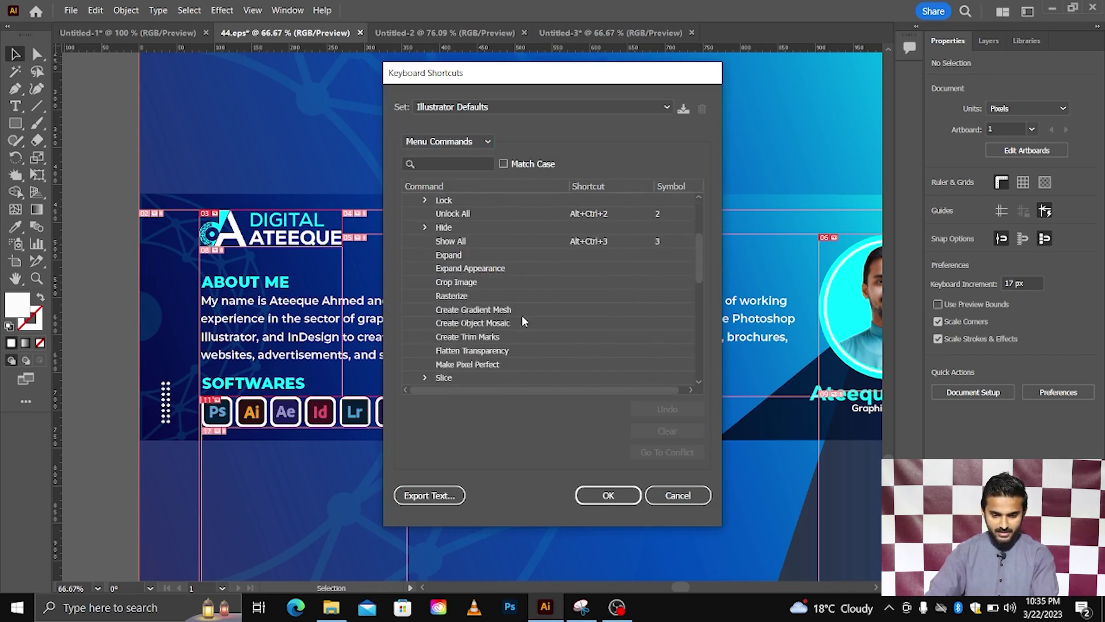
pyautogui.scroll(-3, 521, 316)
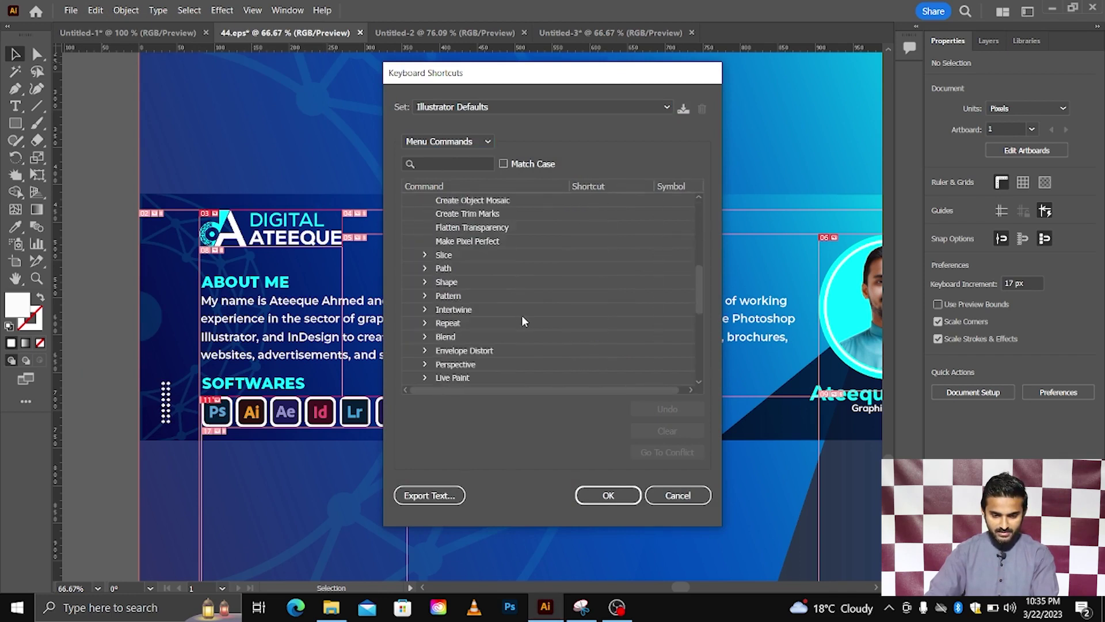
pyautogui.click(425, 255)
pyautogui.click(462, 269)
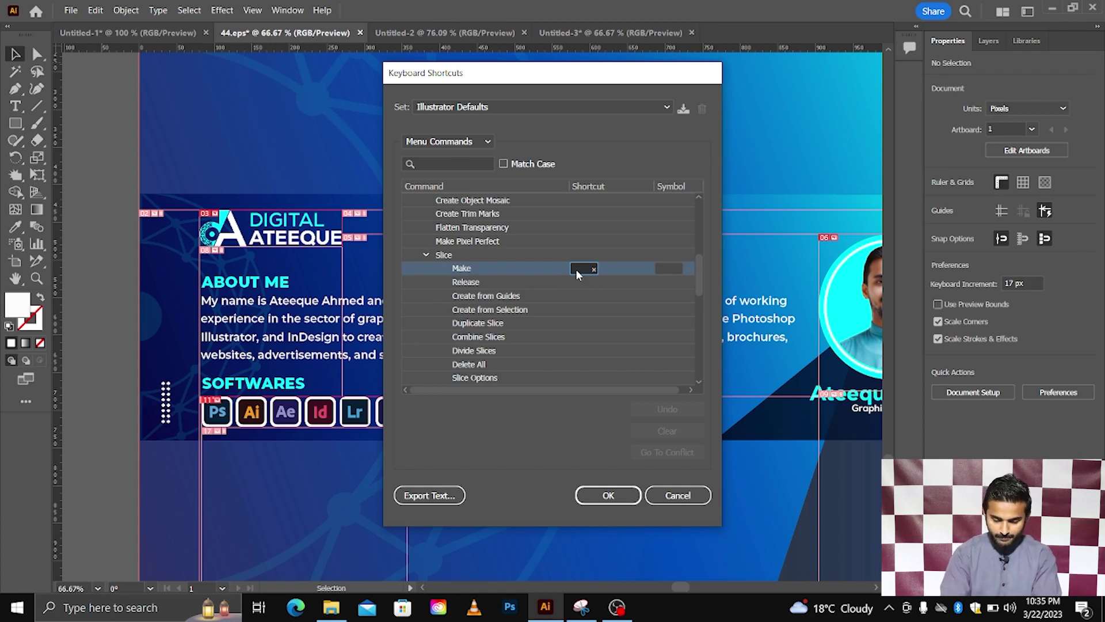
# Assign Make the conflict-free shortcut 0 after rejecting \ and /, and accept the changes.
pyautogui.press('\\')
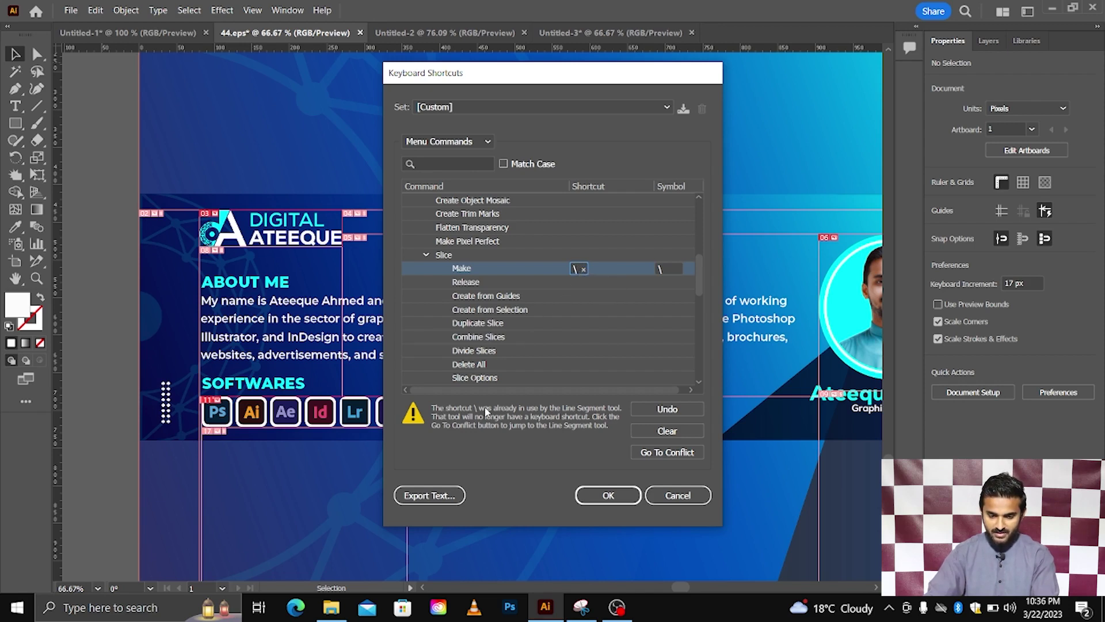
pyautogui.click(585, 270)
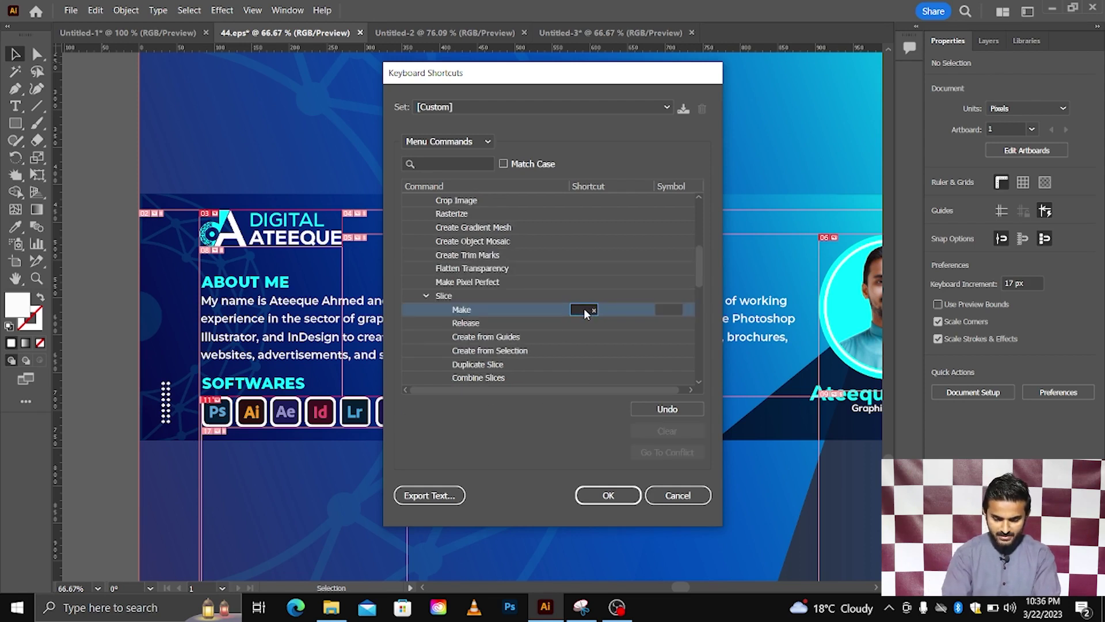
pyautogui.press('/')
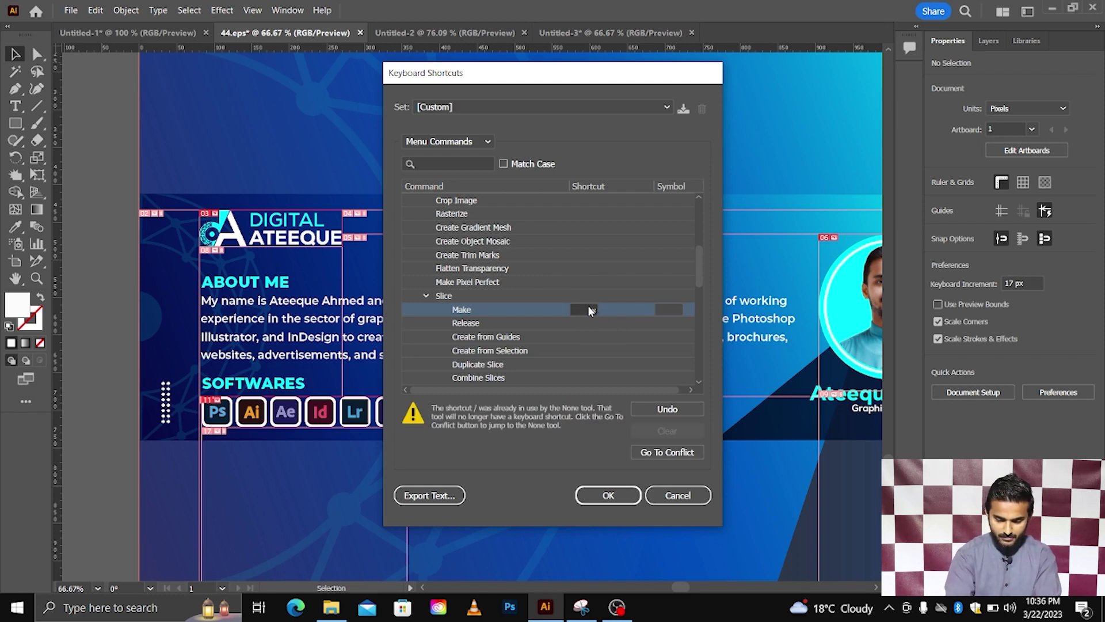
pyautogui.click(587, 310)
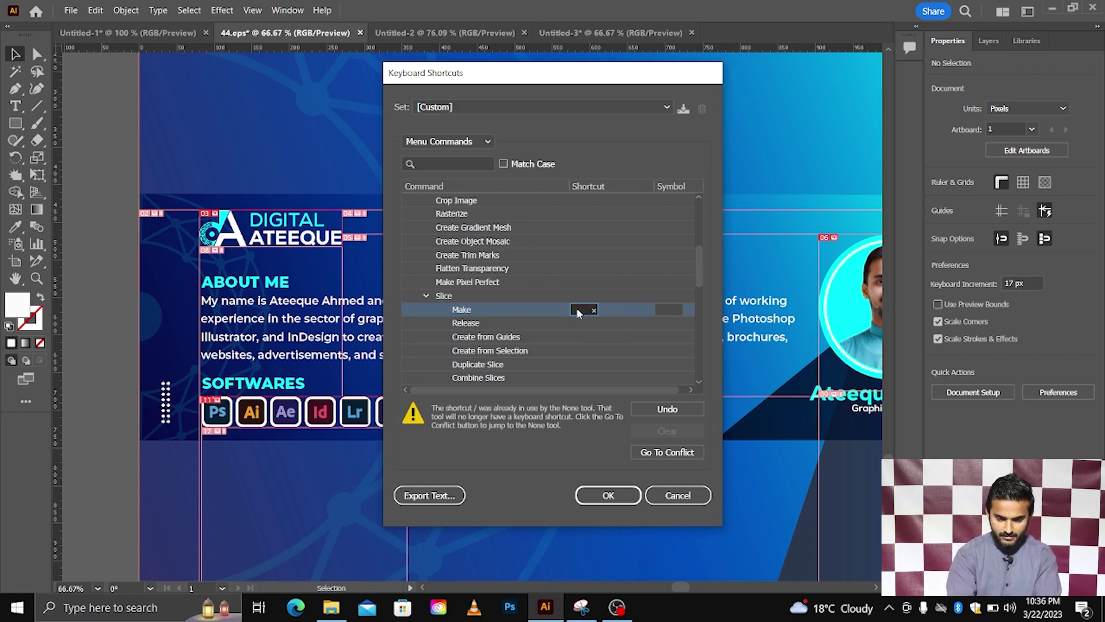
pyautogui.press('0')
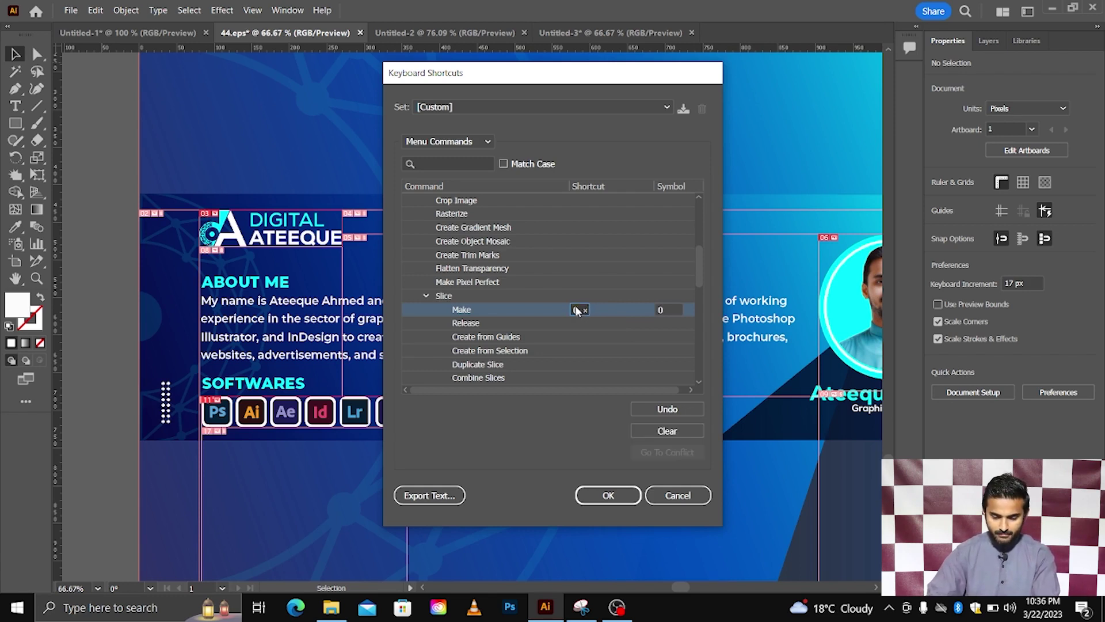
pyautogui.scroll(-1, 576, 311)
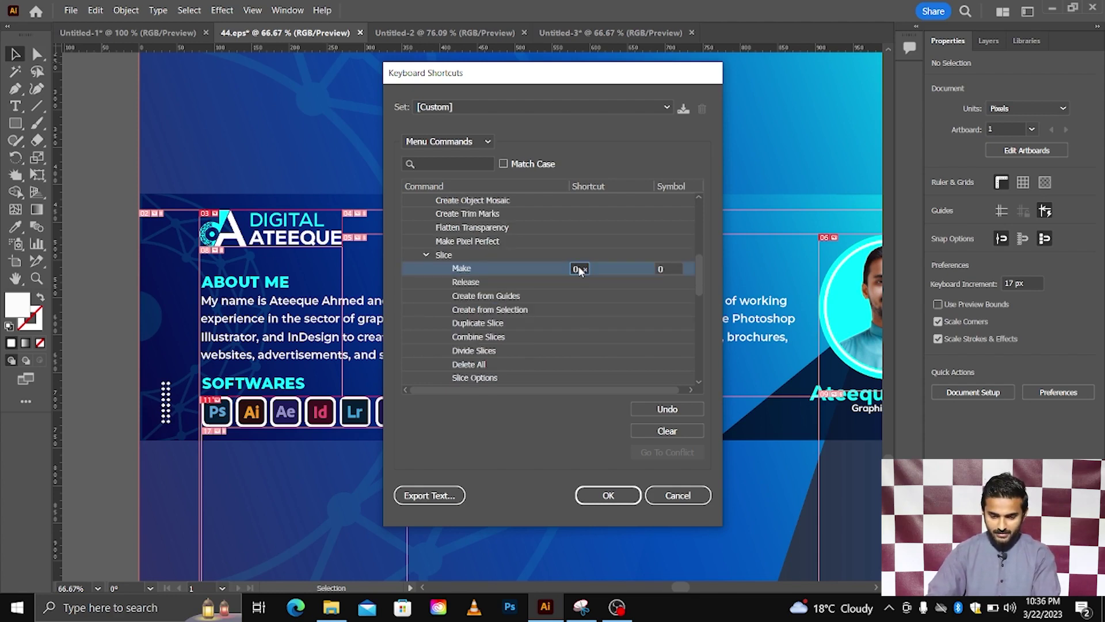
pyautogui.click(607, 494)
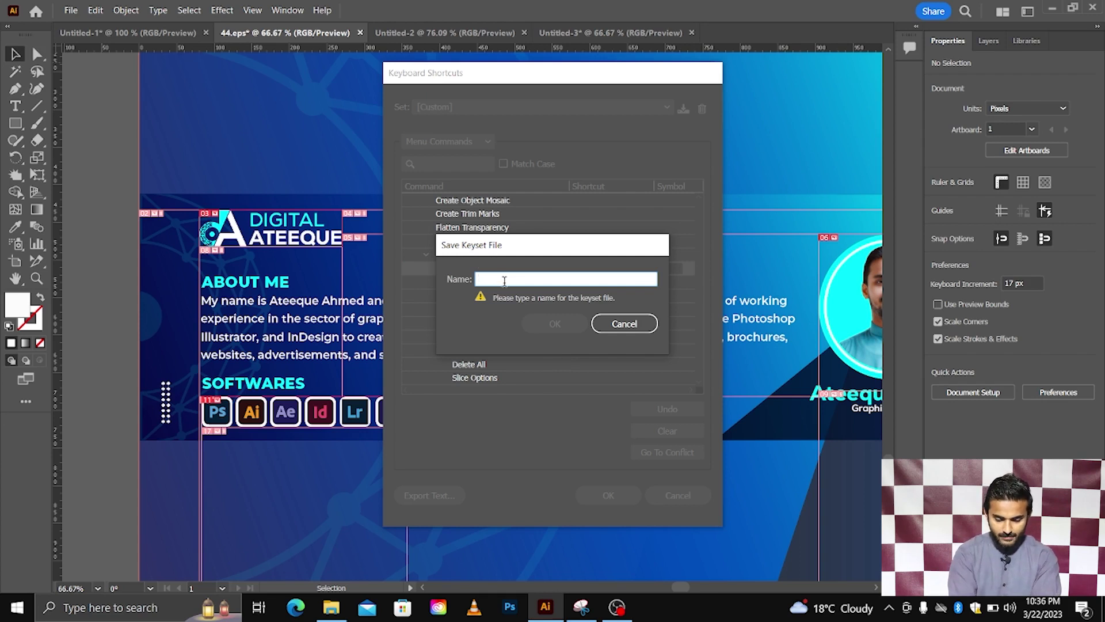
# Type the new keyset's name ('cteeque' after correcting a mistyped character).
pyautogui.write('s')
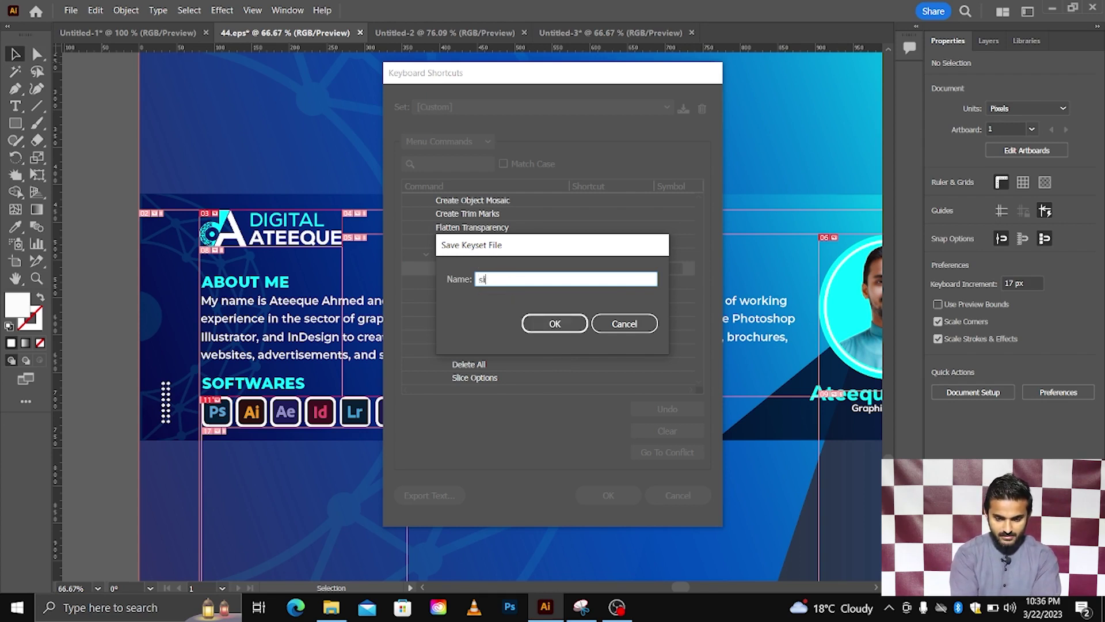
pyautogui.press('BackSpace')
pyautogui.write('c')
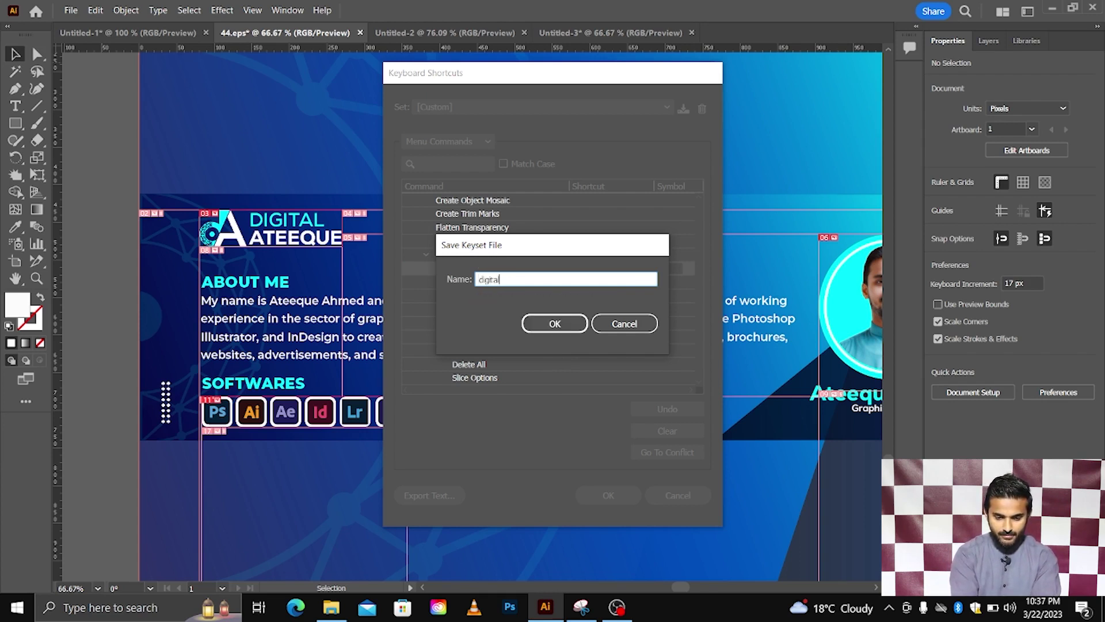
pyautogui.write('teeque')
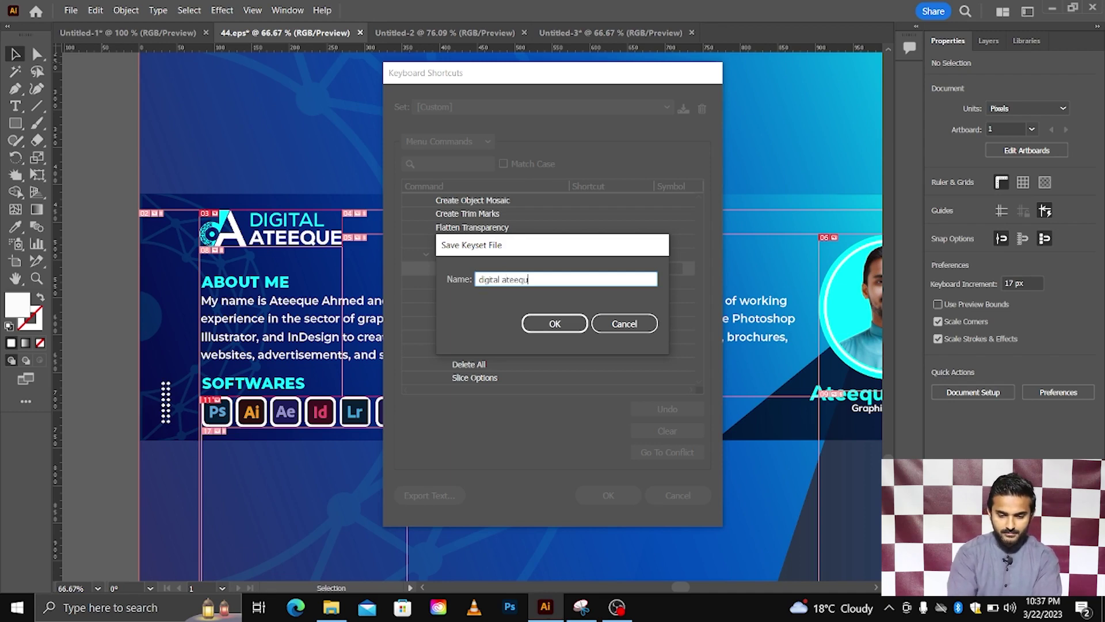
# Confirm saving the named shortcut set and select the About Me paragraph.
pyautogui.click(561, 326)
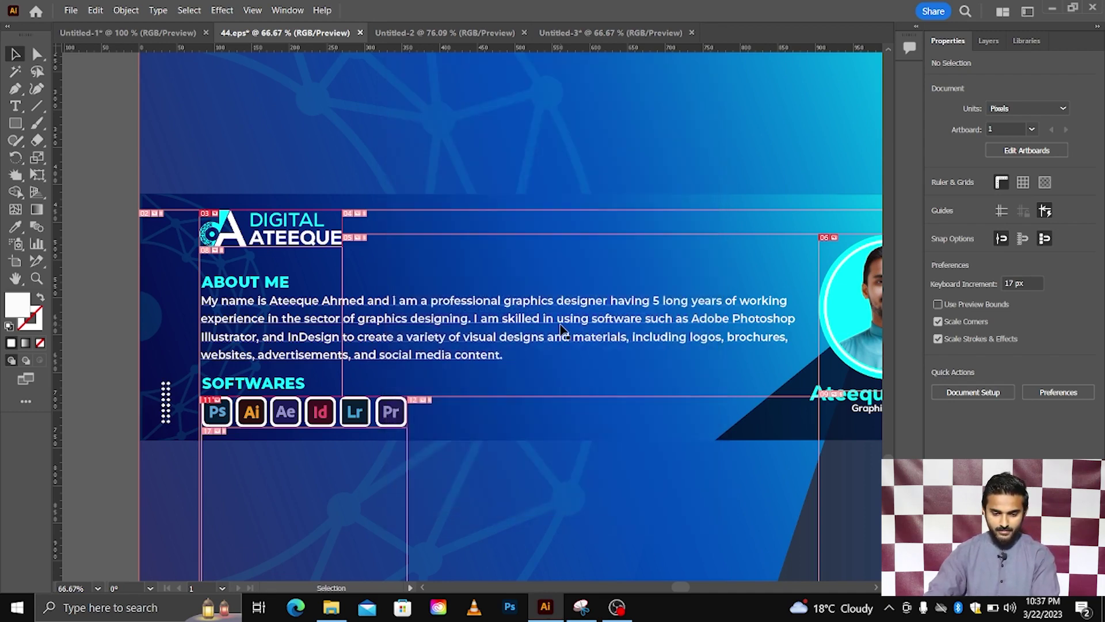
pyautogui.click(434, 304)
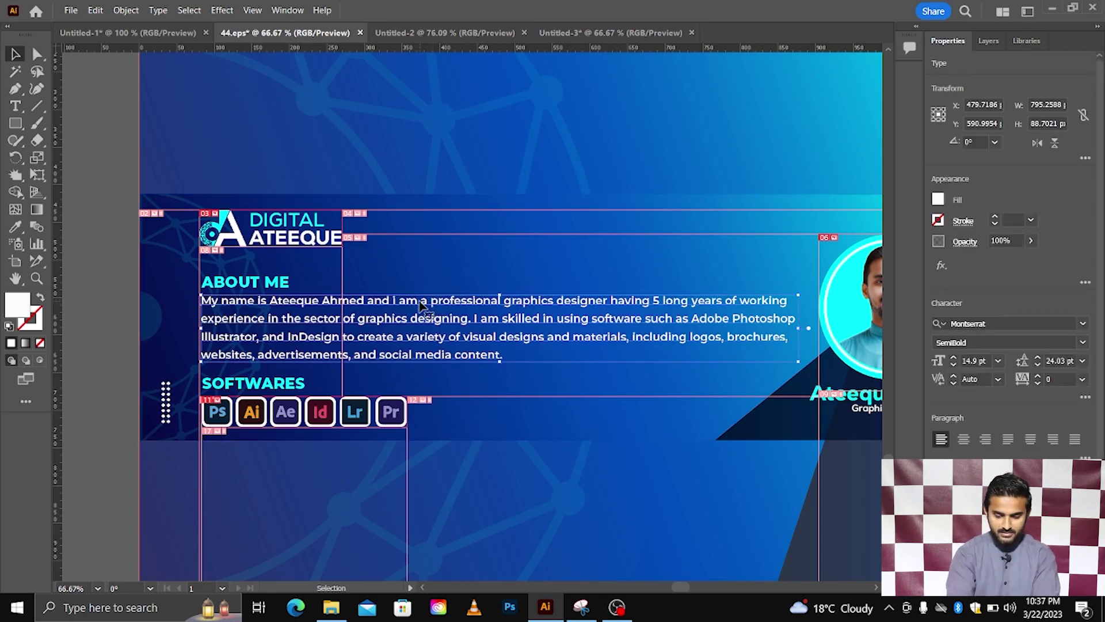
pyautogui.click(421, 307)
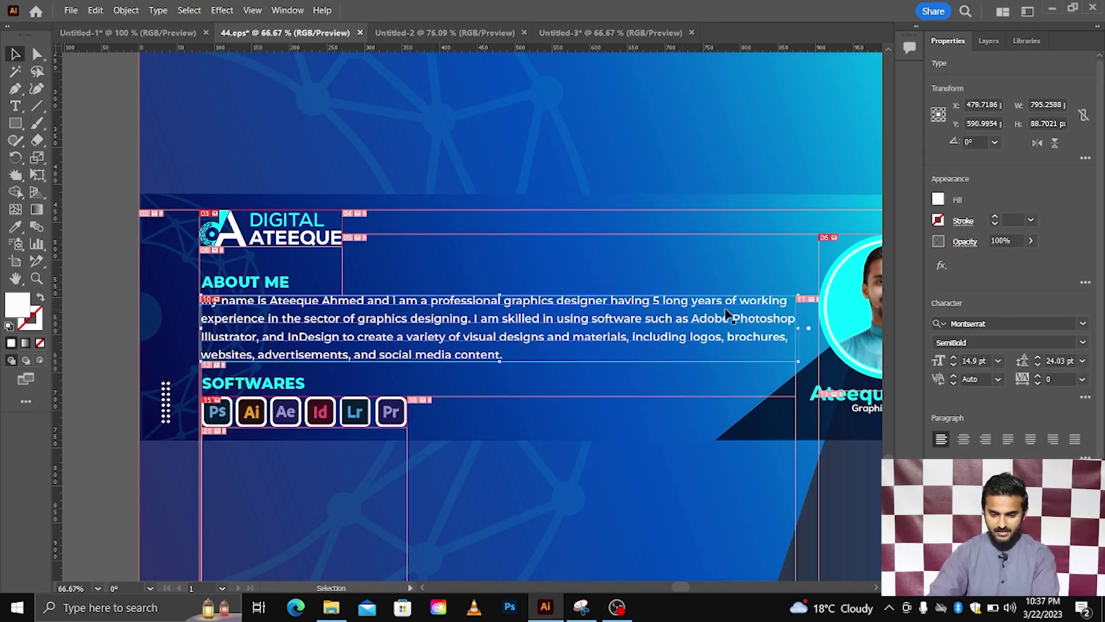
pyautogui.scroll(2, 805, 354)
pyautogui.scroll(-1, 778, 348)
pyautogui.scroll(-3, 778, 348)
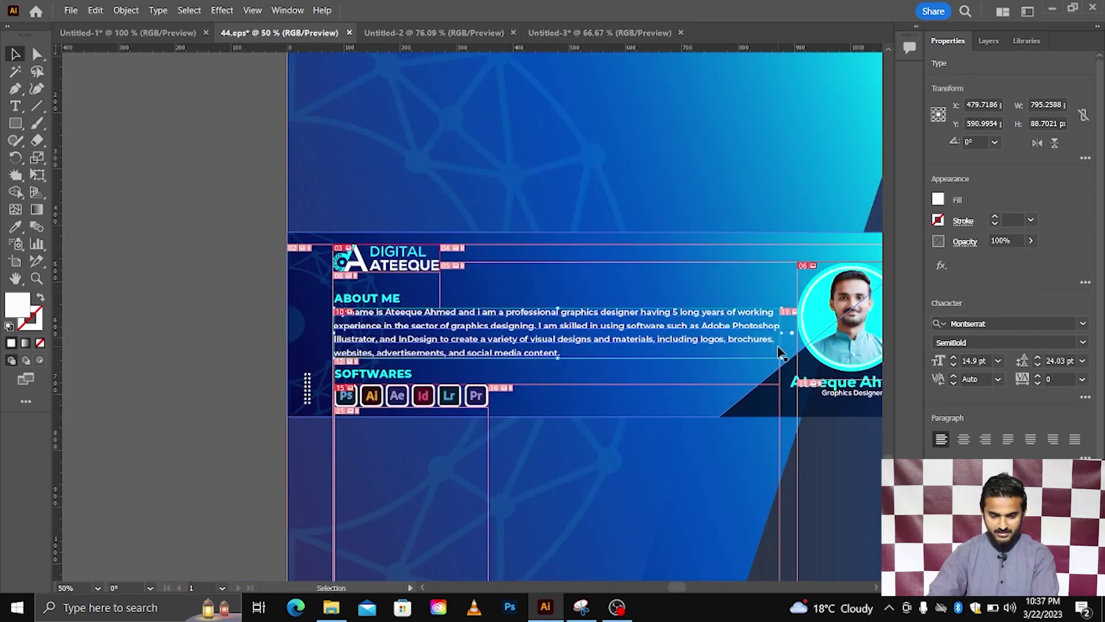
pyautogui.scroll(1, 778, 347)
pyautogui.scroll(2, 778, 347)
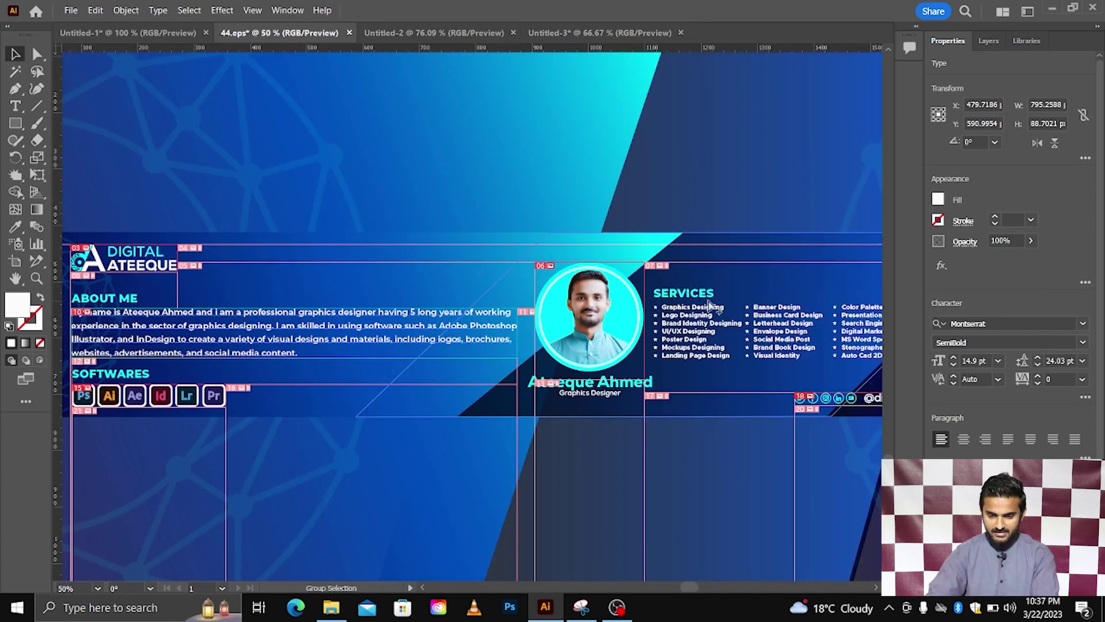
pyautogui.scroll(1, 653, 276)
# Select the Services list, then use Direct Selection to pick the name and job-title text block.
pyautogui.click(653, 276)
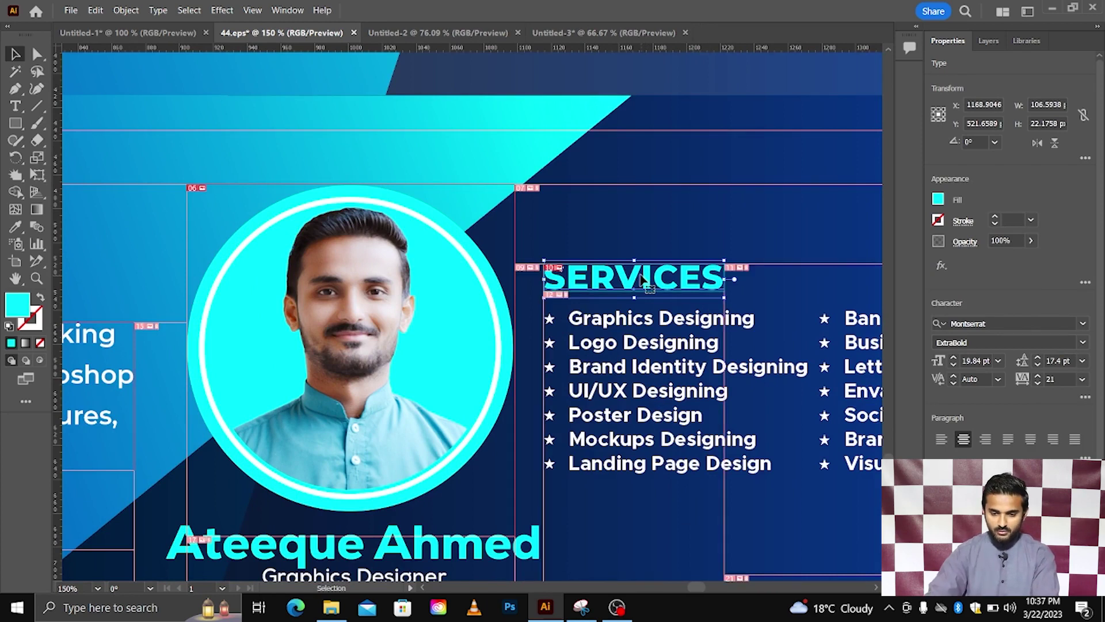
pyautogui.click(613, 321)
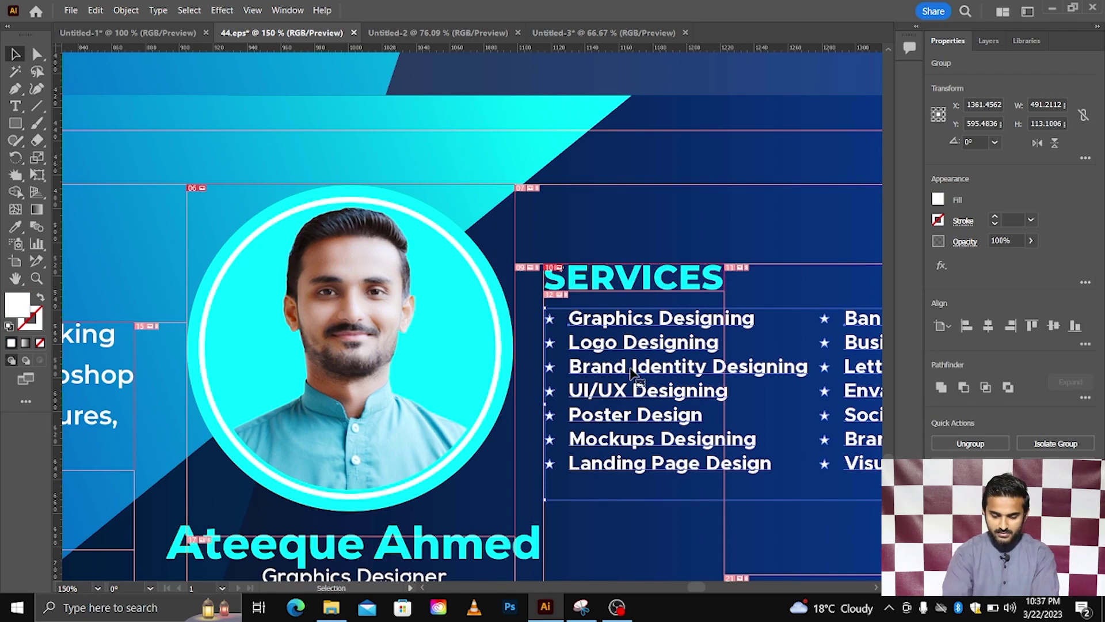
pyautogui.press('a')
pyautogui.hscroll(3, 631, 372)
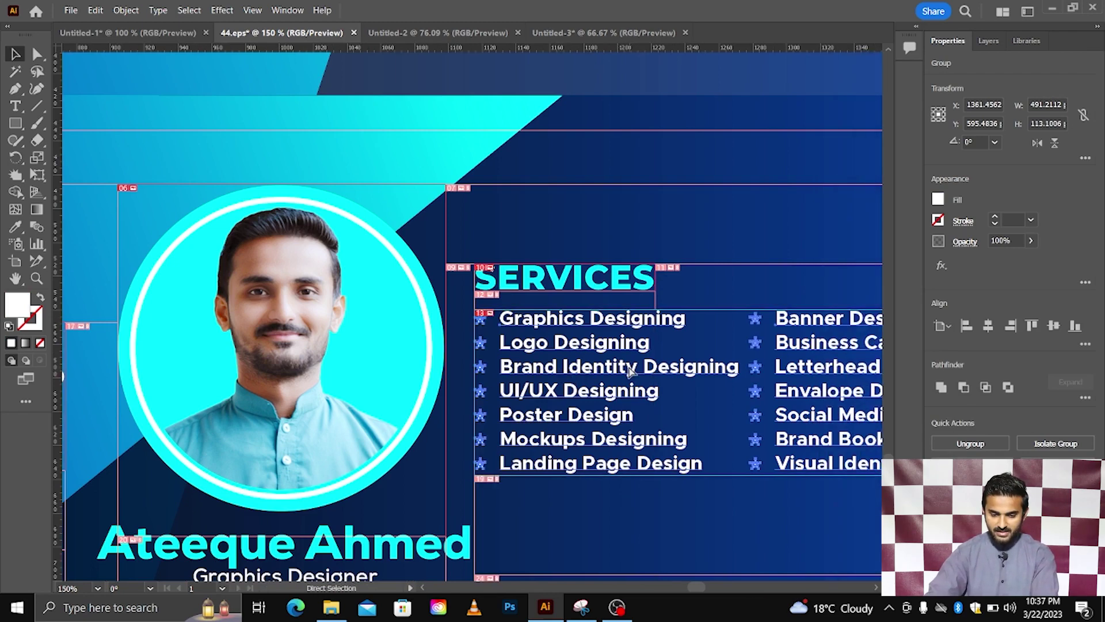
pyautogui.scroll(-2, 631, 371)
pyautogui.scroll(3, 423, 460)
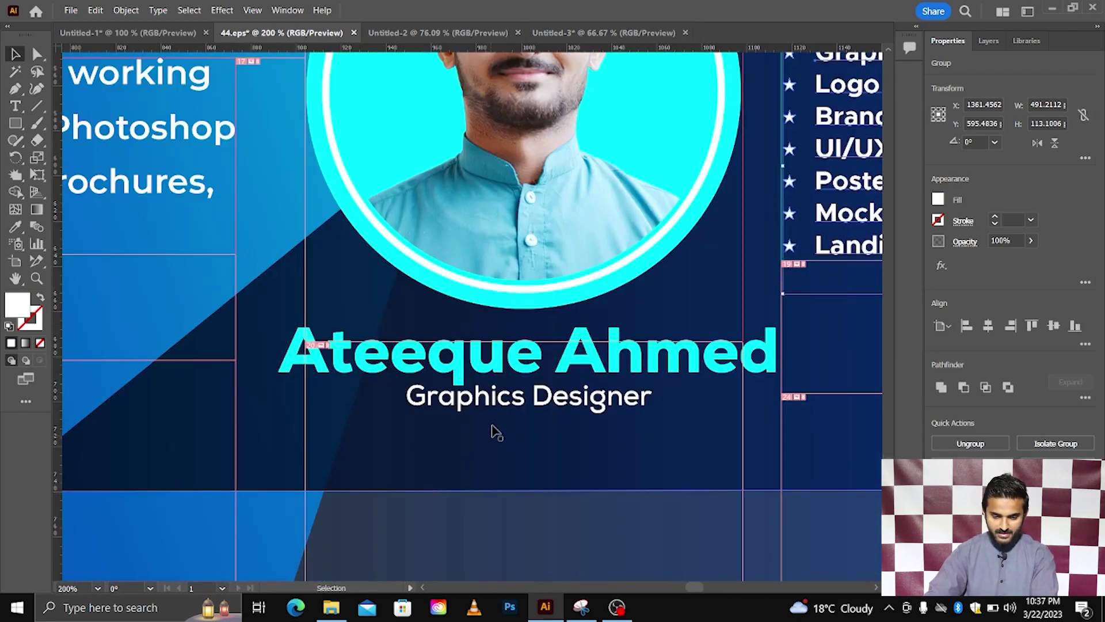
pyautogui.click(462, 373)
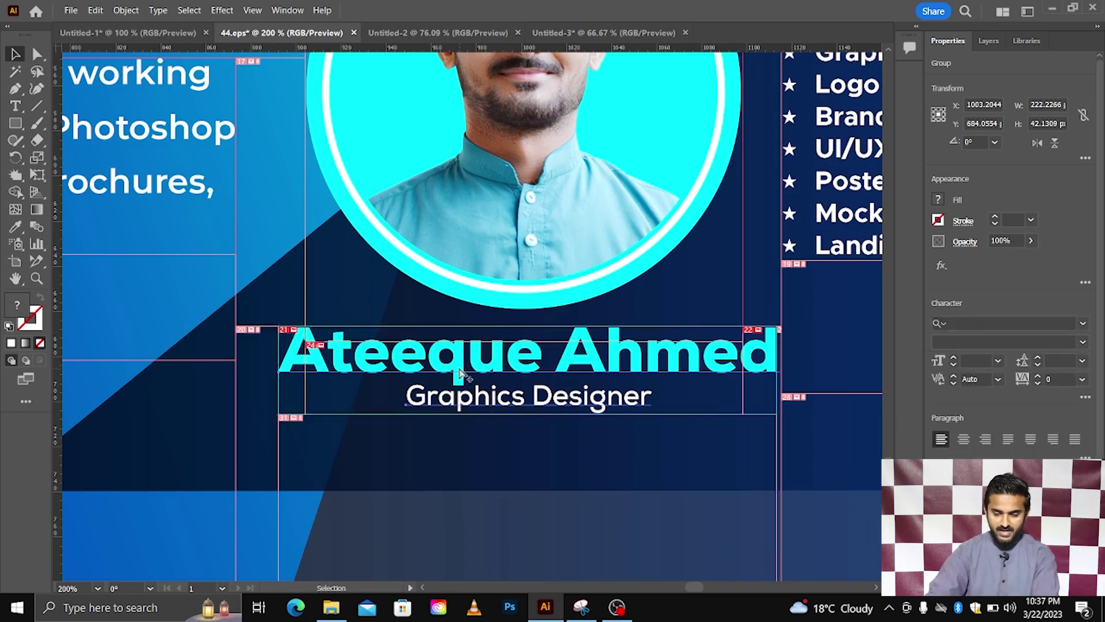
pyautogui.scroll(-1, 461, 373)
pyautogui.scroll(-2, 460, 373)
pyautogui.hscroll(1, 461, 373)
pyautogui.hscroll(1, 461, 373)
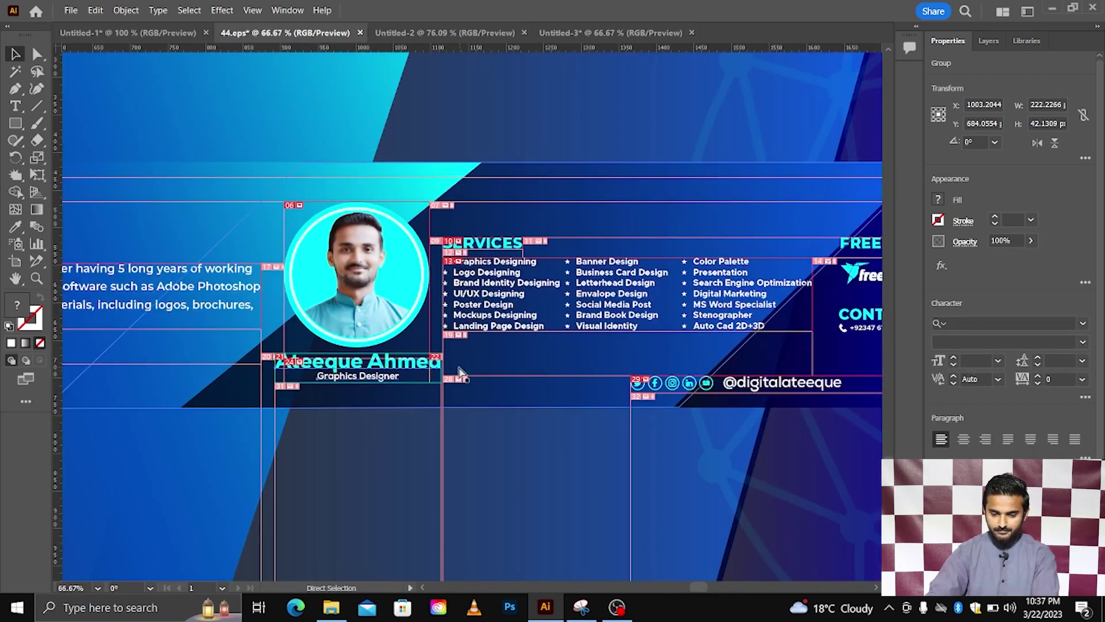
pyautogui.hscroll(1, 460, 373)
pyautogui.scroll(-1, 460, 373)
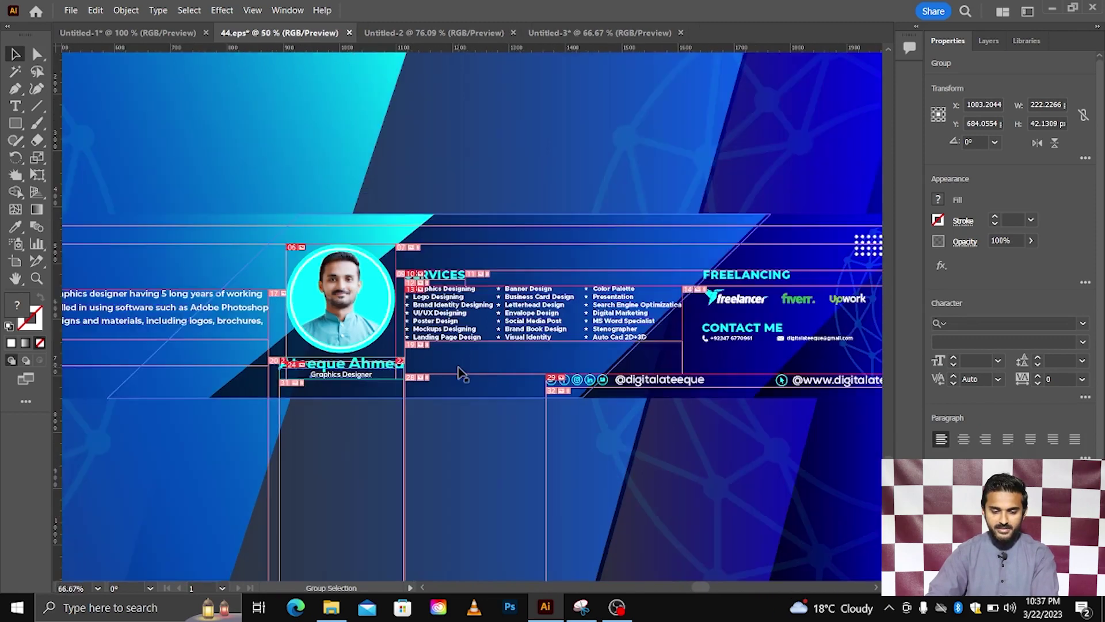
# Slice the FREELANCING heading, platform logos, CONTACT ME, phone number and email with the shortcut.
pyautogui.click(126, 10)
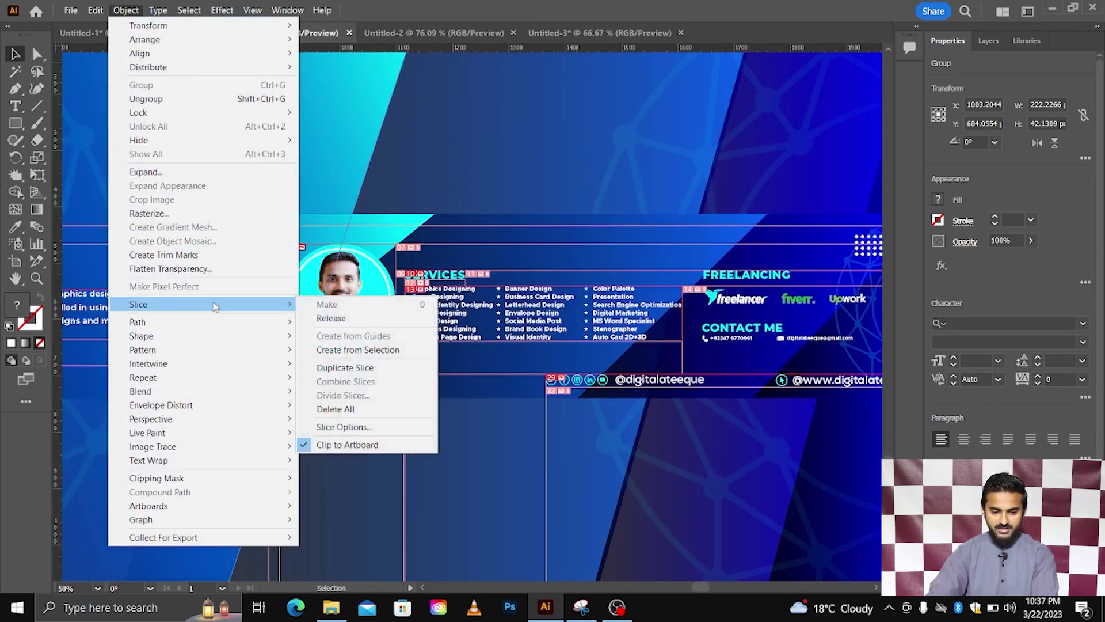
pyautogui.moveTo(138, 304)
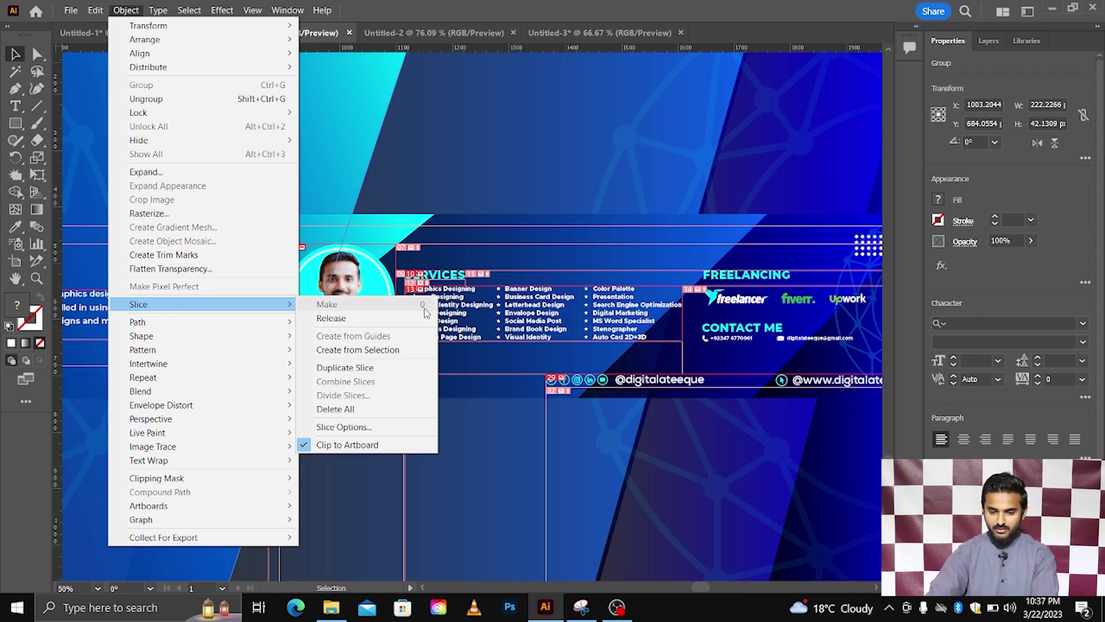
pyautogui.click(746, 280)
pyautogui.scroll(2, 745, 280)
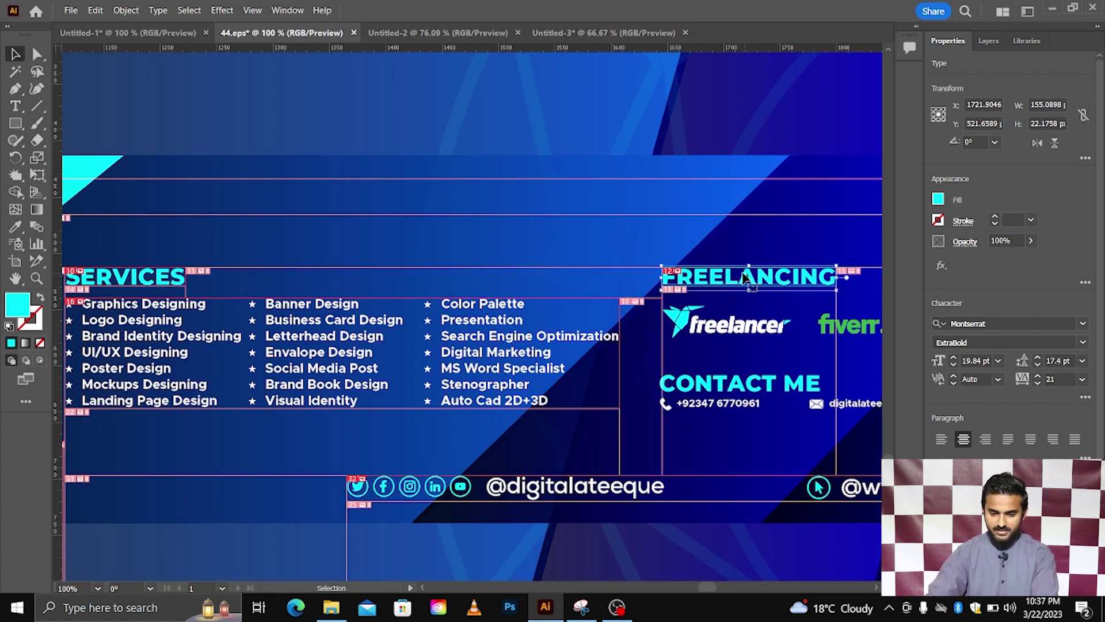
pyautogui.hscroll(2, 747, 278)
pyautogui.click(665, 328)
pyautogui.hscroll(1, 665, 328)
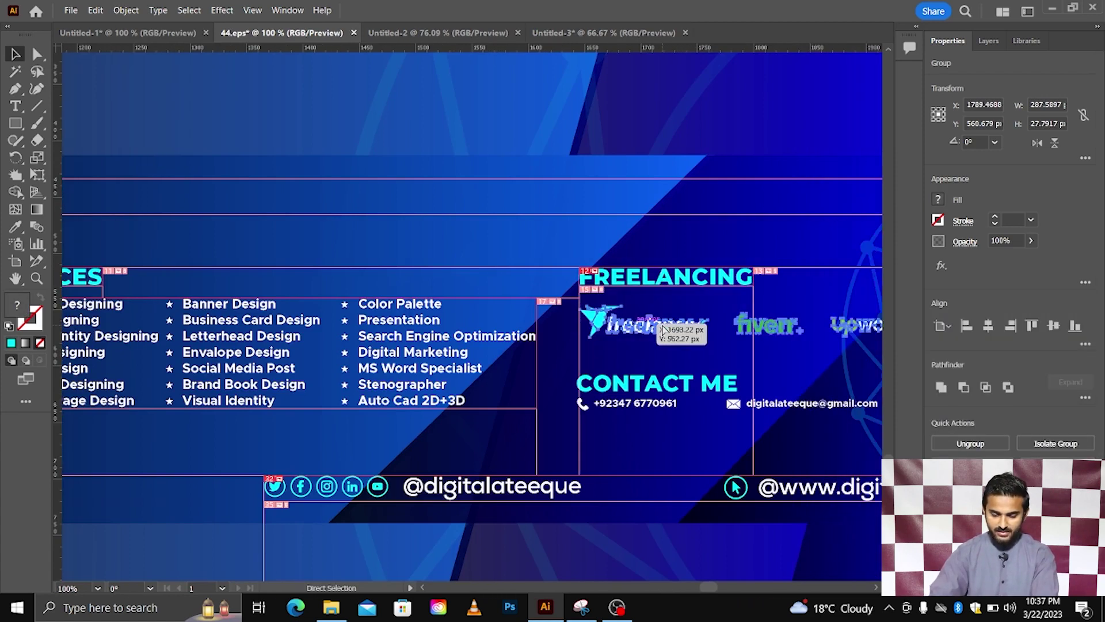
pyautogui.click(656, 384)
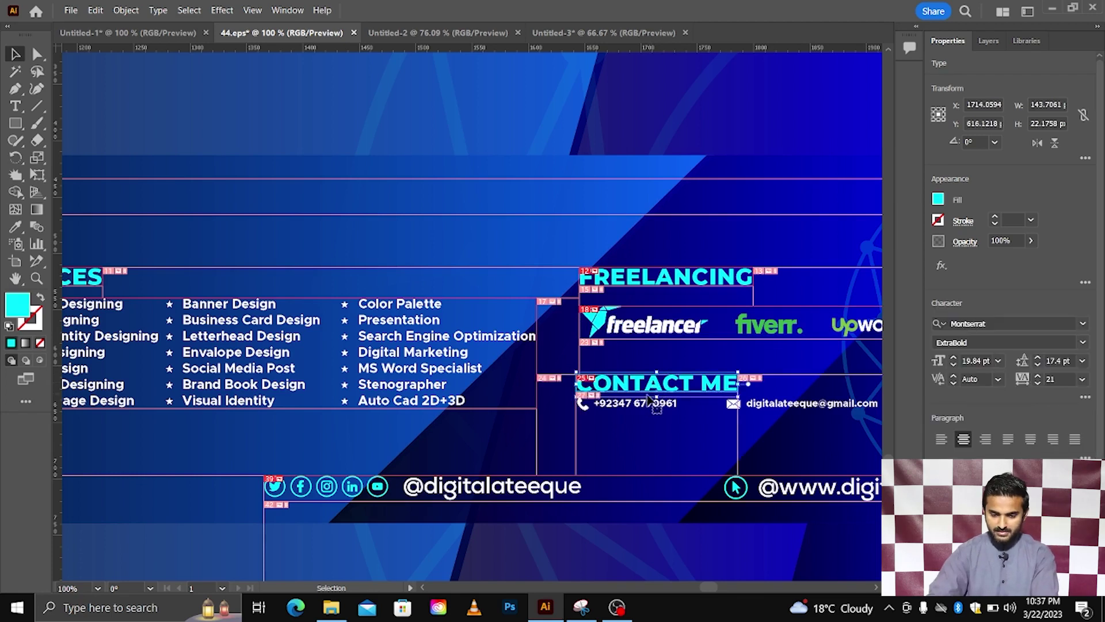
pyautogui.click(644, 404)
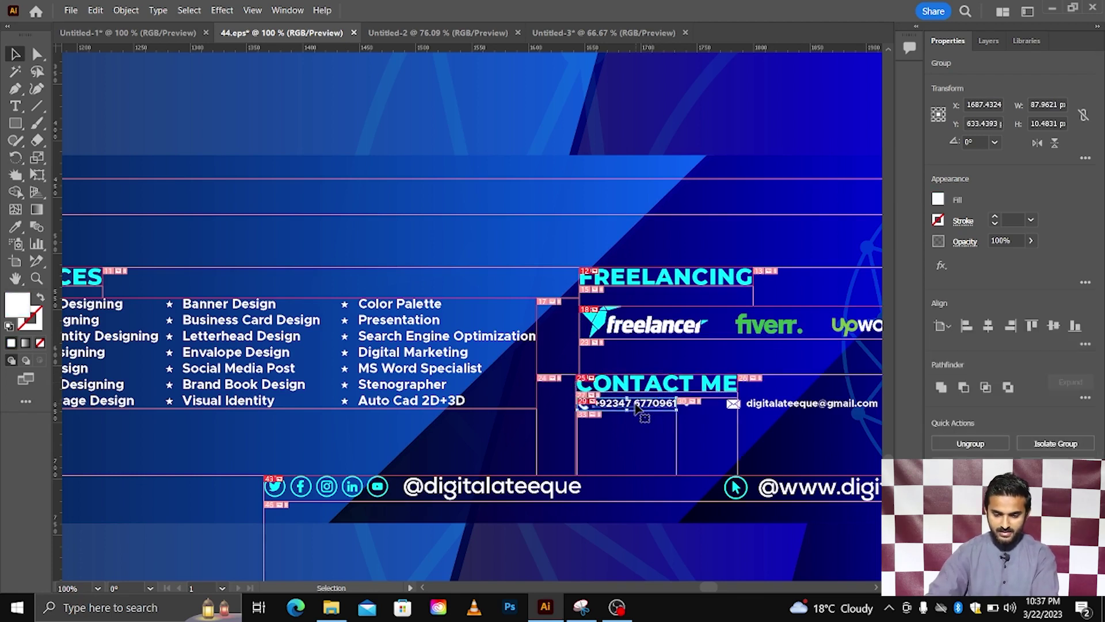
pyautogui.hscroll(3, 638, 408)
pyautogui.click(714, 405)
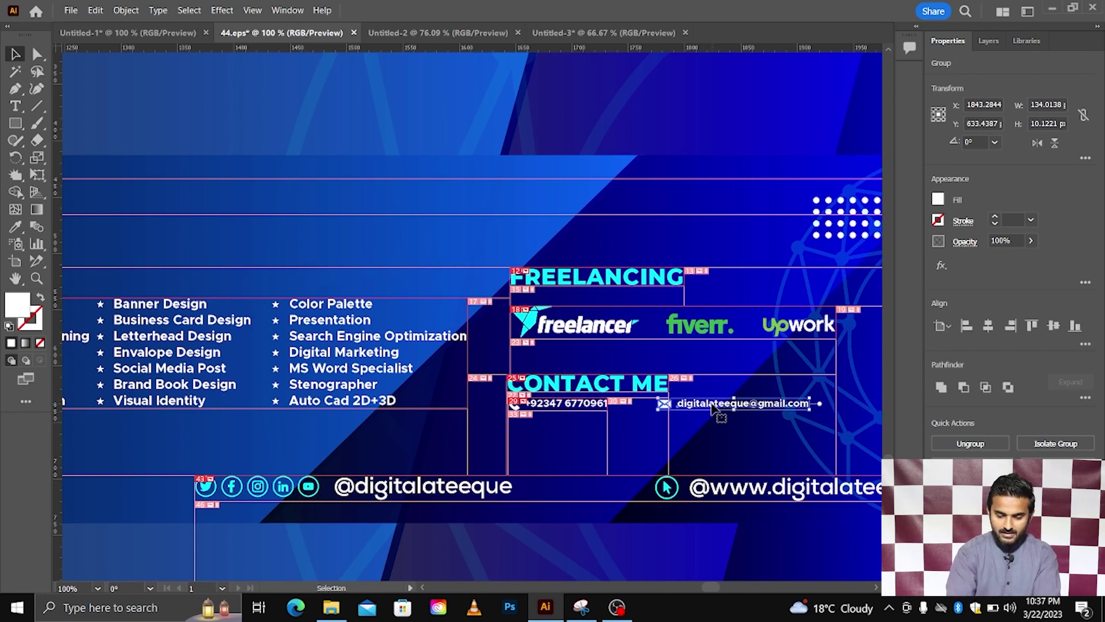
pyautogui.hotkey('ctrl', 'alt')
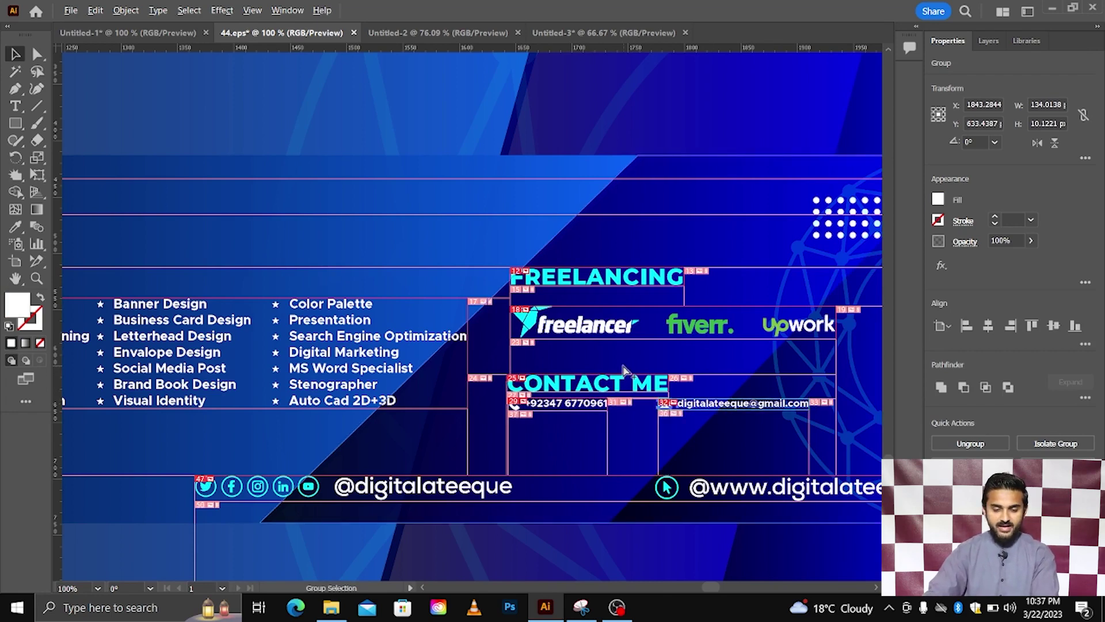
# Pan around the contact area and reselect the freelance platform logo group.
pyautogui.scroll(-3, 625, 370)
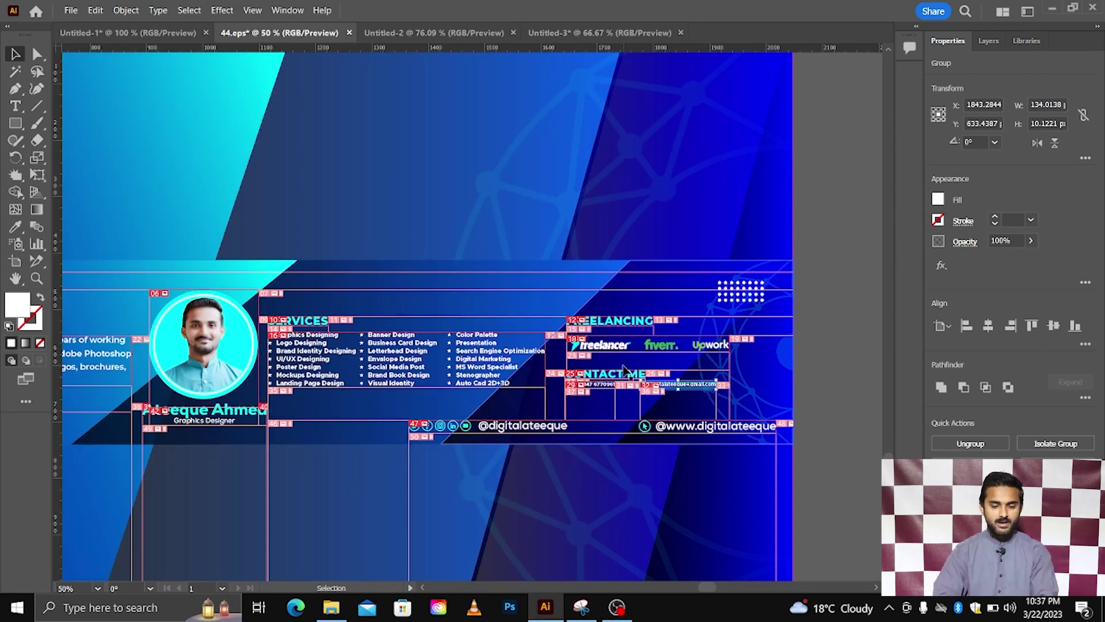
pyautogui.scroll(3, 639, 383)
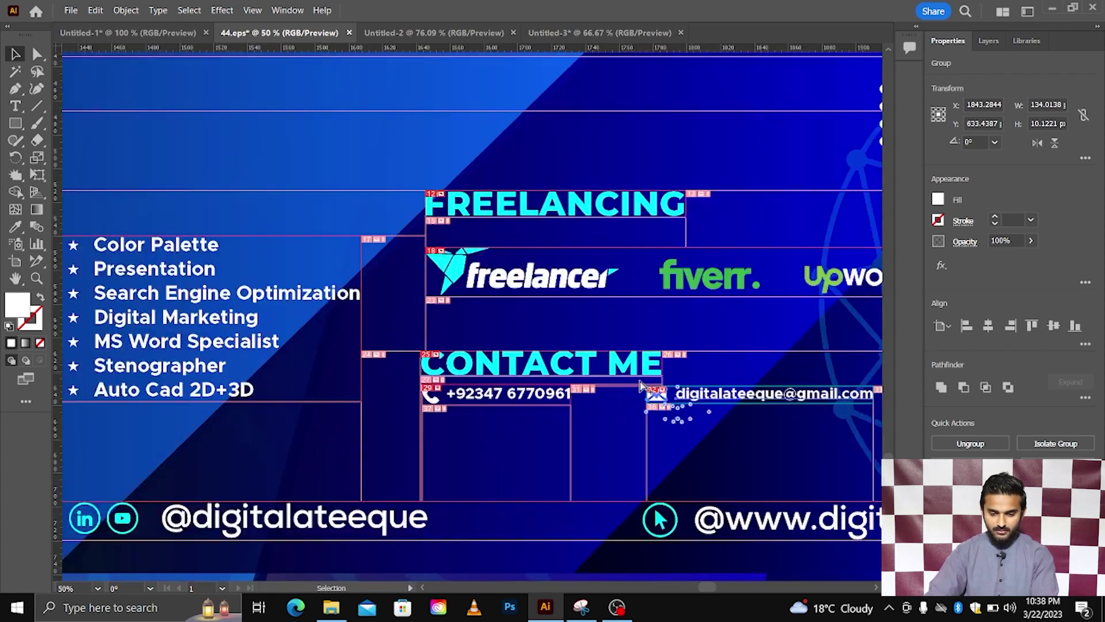
pyautogui.scroll(1, 639, 383)
pyautogui.hscroll(3, 718, 413)
pyautogui.hscroll(1, 714, 414)
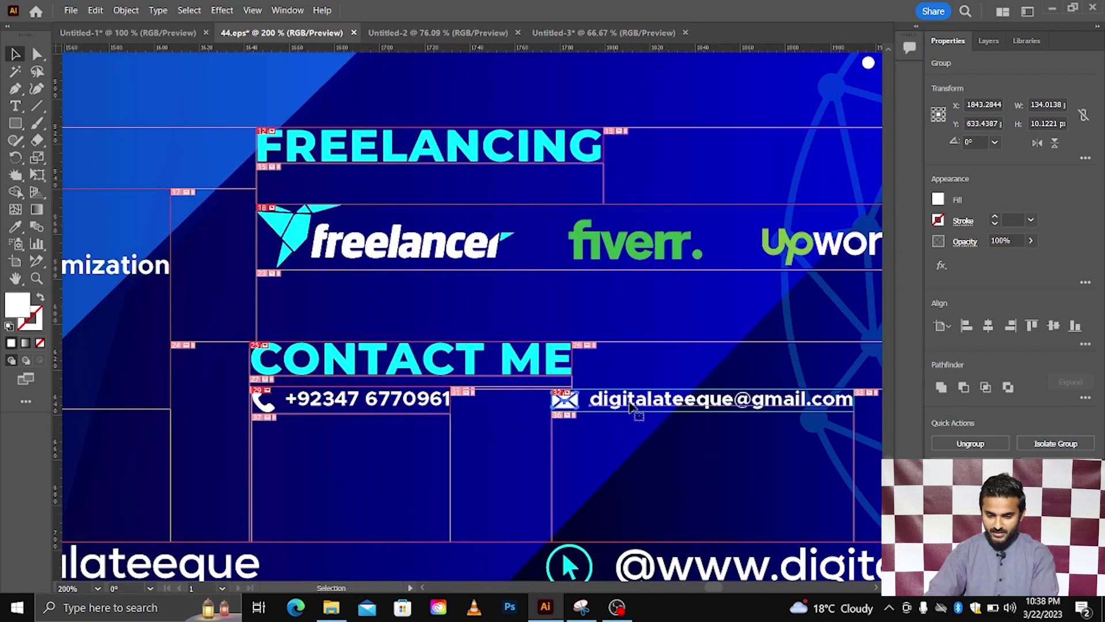
pyautogui.scroll(2, 578, 403)
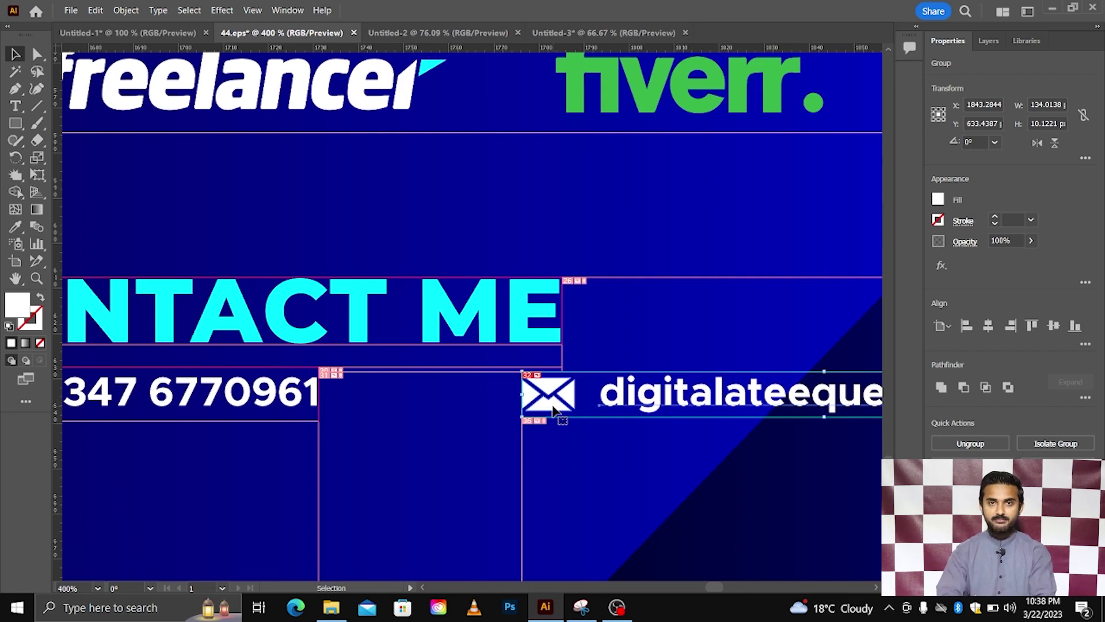
pyautogui.scroll(-2, 559, 401)
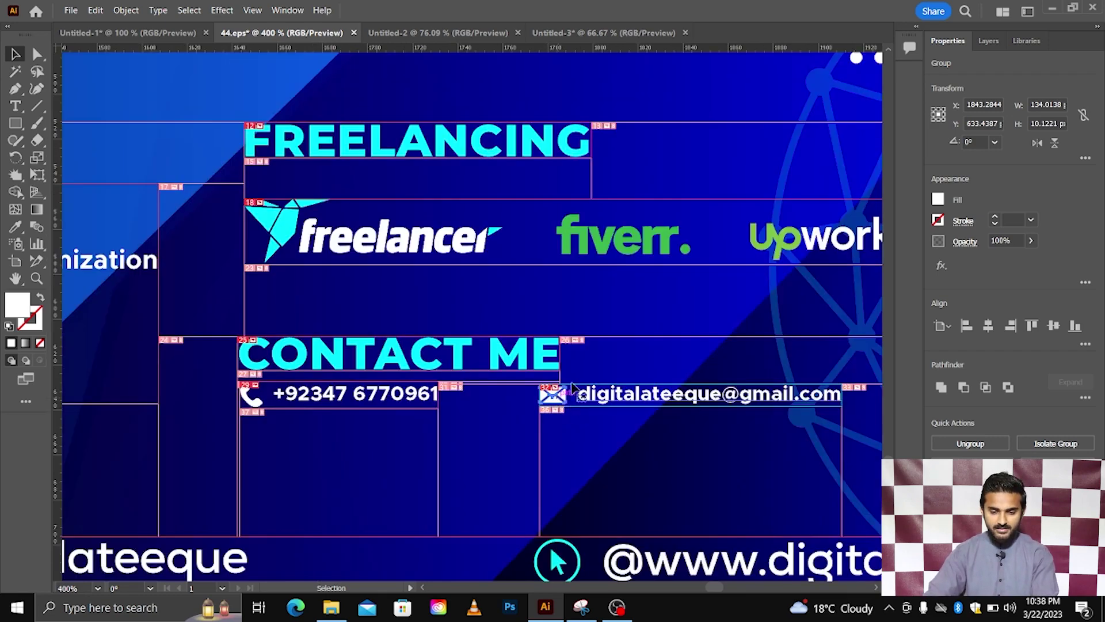
pyautogui.click(590, 245)
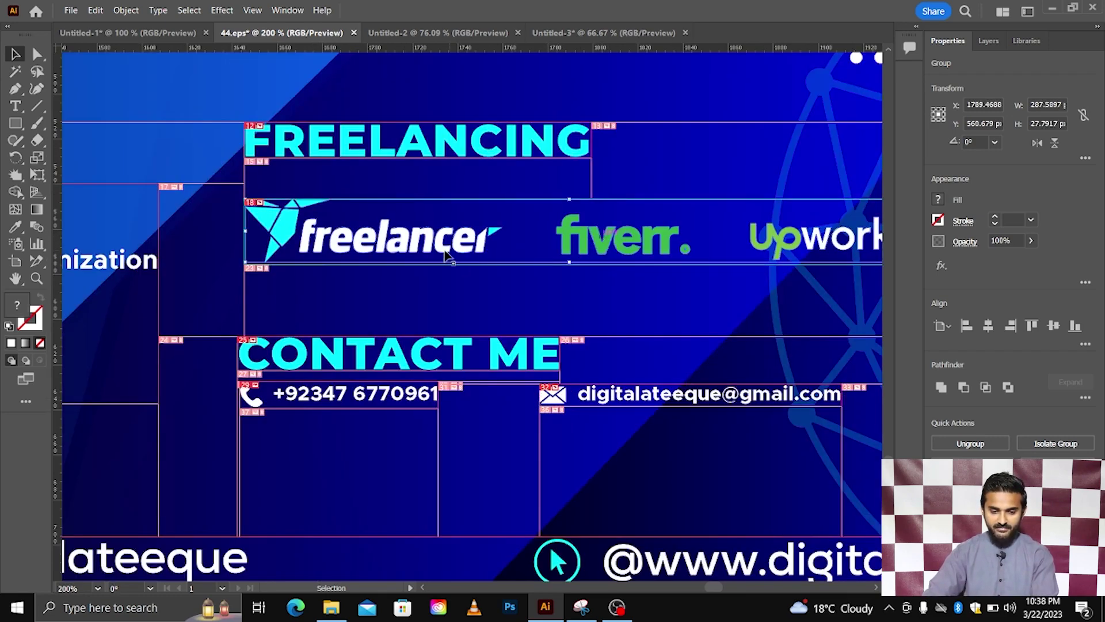
pyautogui.hscroll(3, 633, 244)
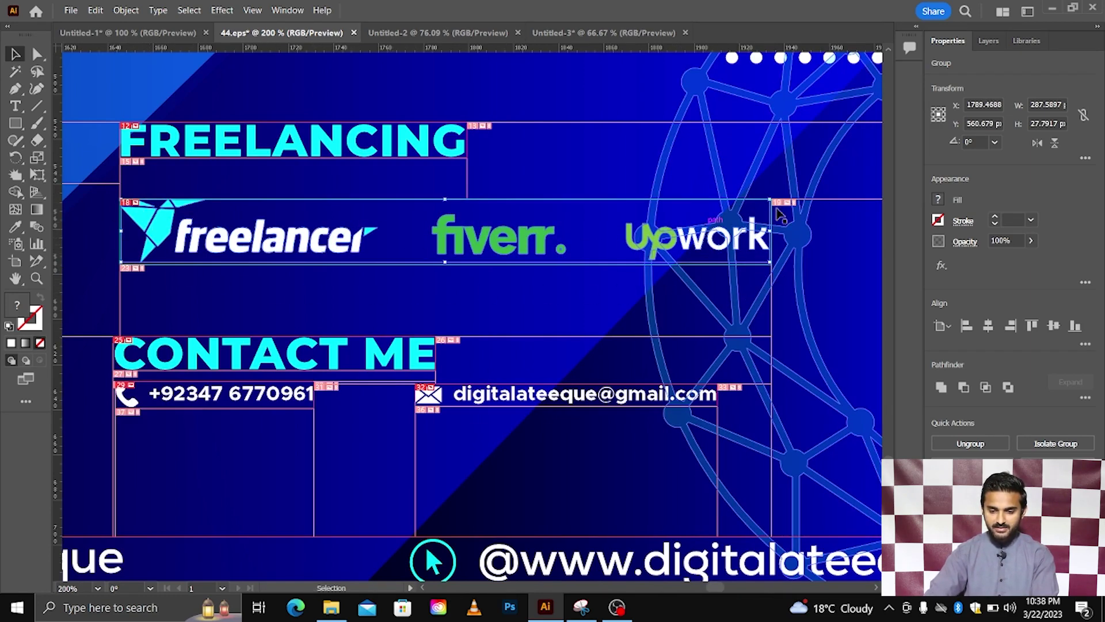
pyautogui.scroll(-3, 643, 268)
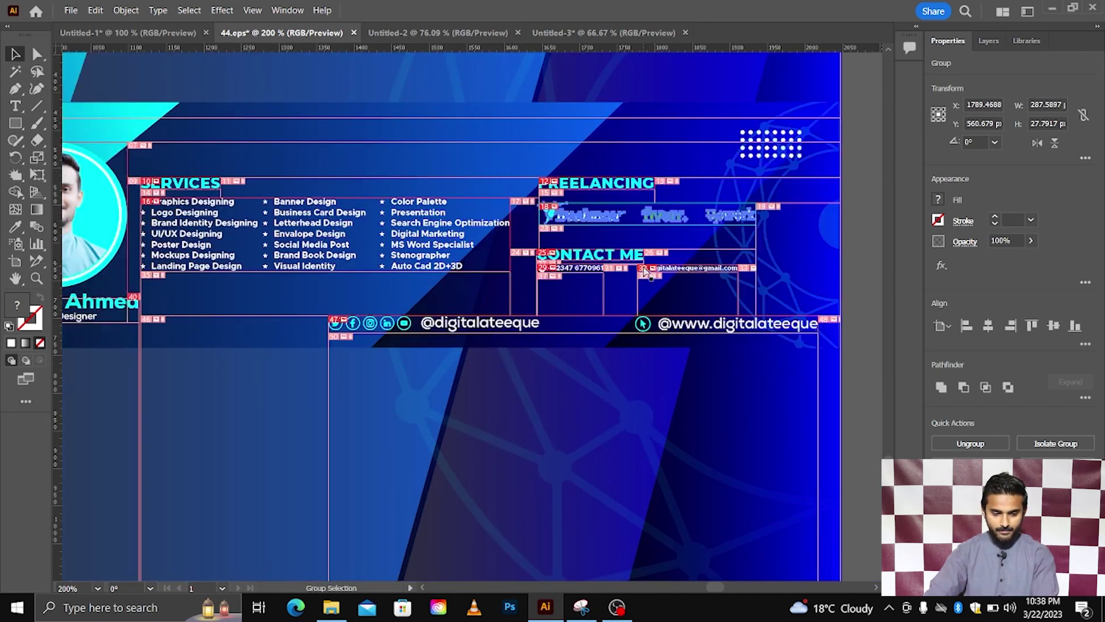
# Return to the banner's left side, switch to the Selection tool, and select the ABOUT ME heading.
pyautogui.hscroll(-1, 643, 268)
pyautogui.hscroll(-2, 644, 268)
pyautogui.hscroll(-2, 643, 267)
pyautogui.hscroll(-3, 644, 268)
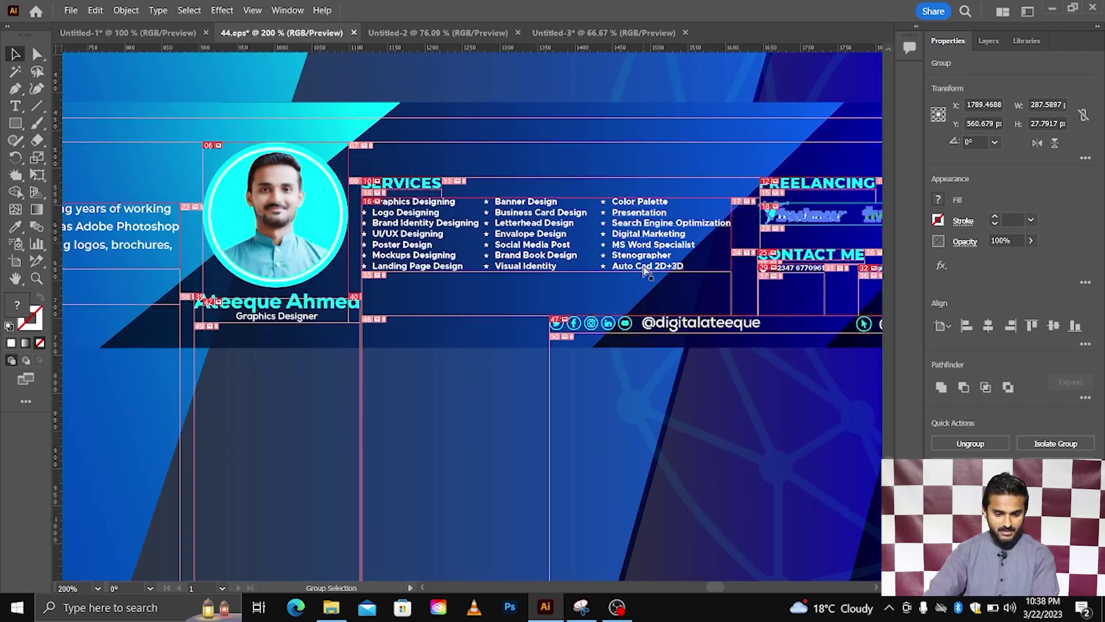
pyautogui.hscroll(-3, 643, 268)
pyautogui.hscroll(-1, 643, 268)
pyautogui.hscroll(-2, 644, 267)
pyautogui.hscroll(-3, 644, 267)
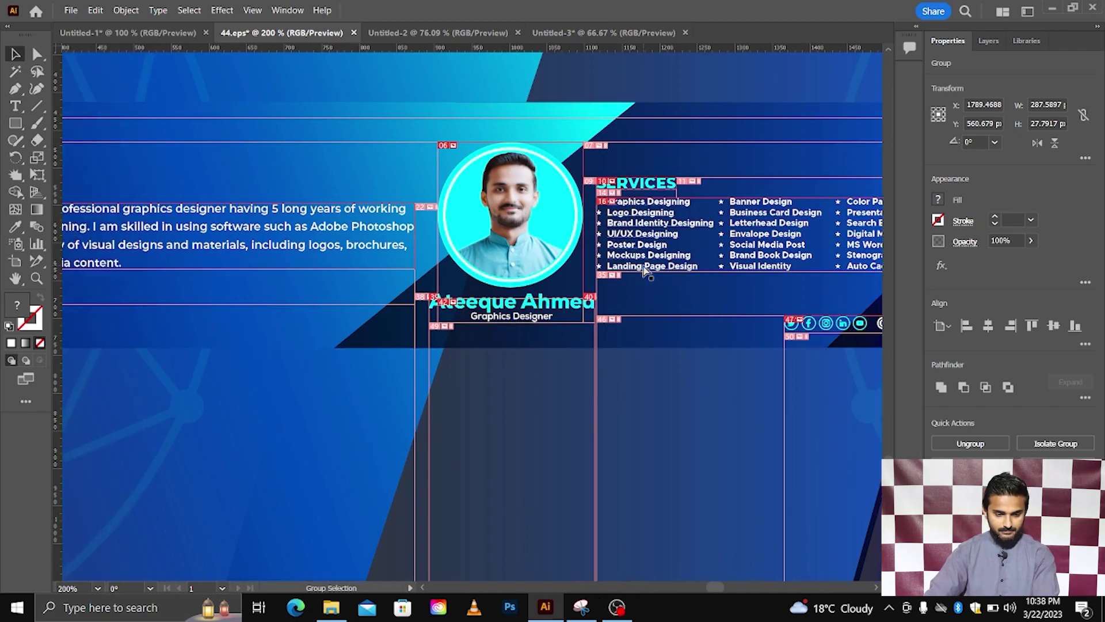
pyautogui.hscroll(-3, 643, 267)
pyautogui.hscroll(-3, 643, 268)
pyautogui.hscroll(-3, 643, 268)
pyautogui.hscroll(-2, 644, 268)
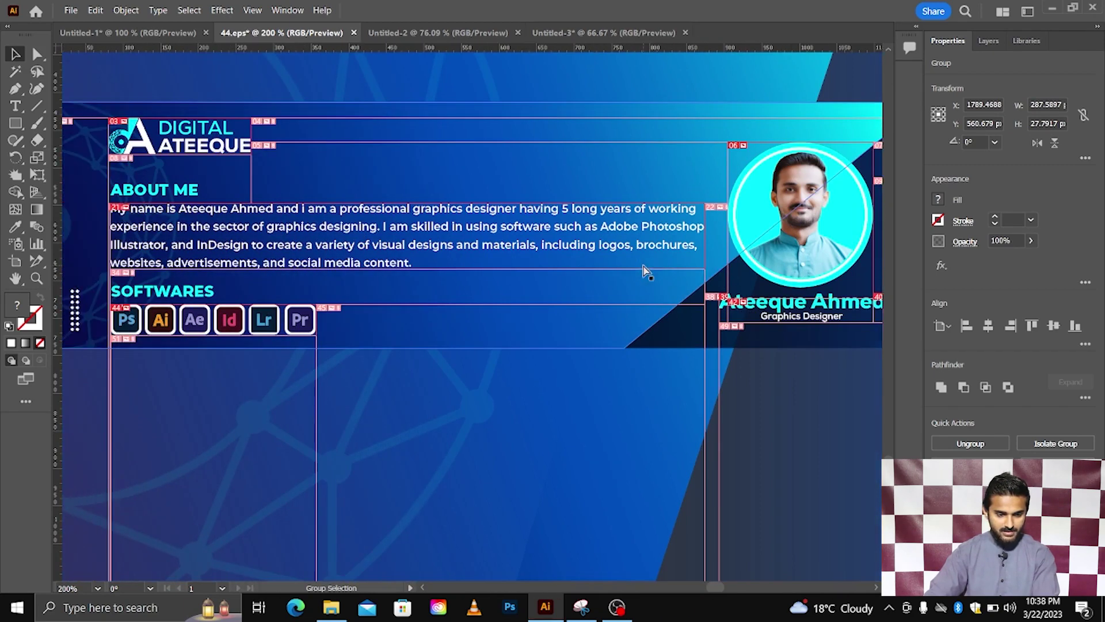
pyautogui.hscroll(-3, 644, 267)
pyautogui.hscroll(-3, 310, 192)
pyautogui.hscroll(-2, 381, 197)
pyautogui.scroll(2, 385, 203)
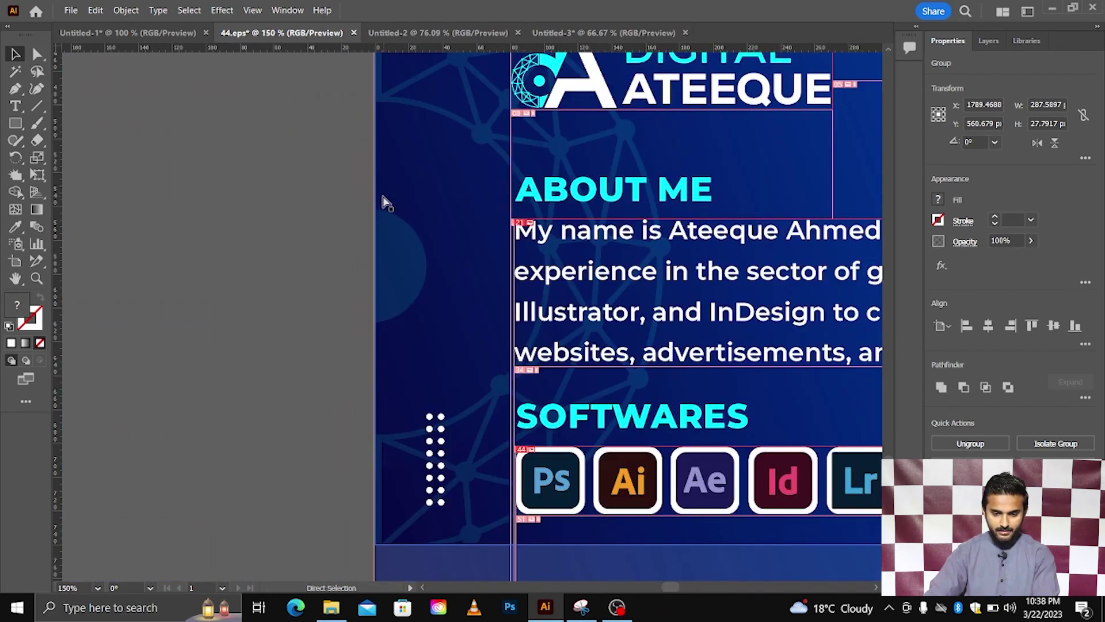
pyautogui.press('v')
pyautogui.click(574, 193)
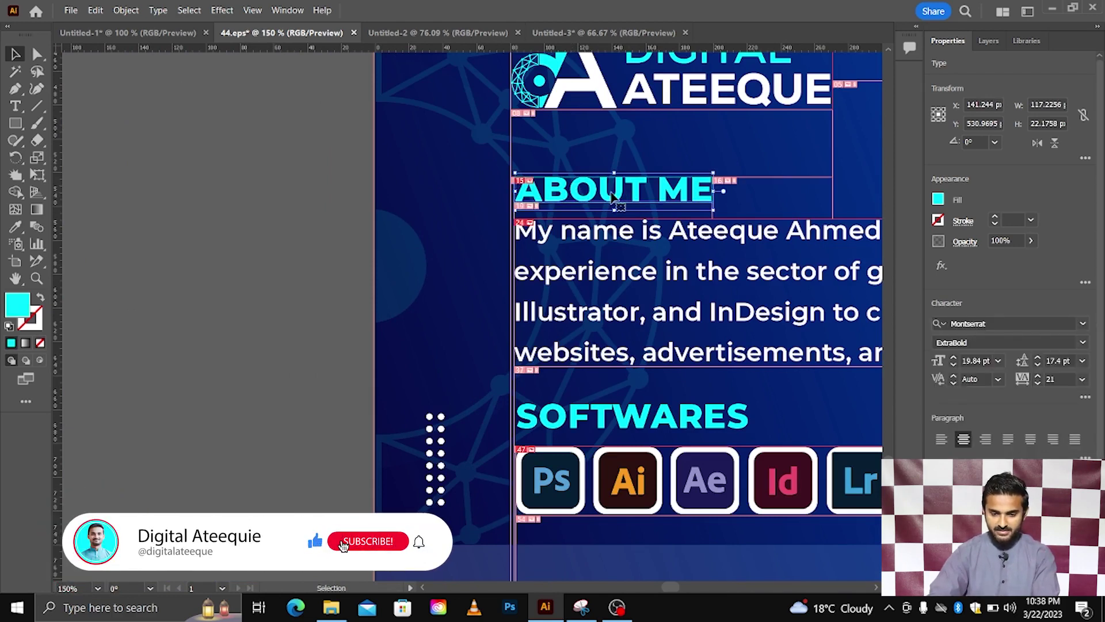
# Slice the white dot grid on the banner's left edge and scroll to check.
pyautogui.click(440, 418)
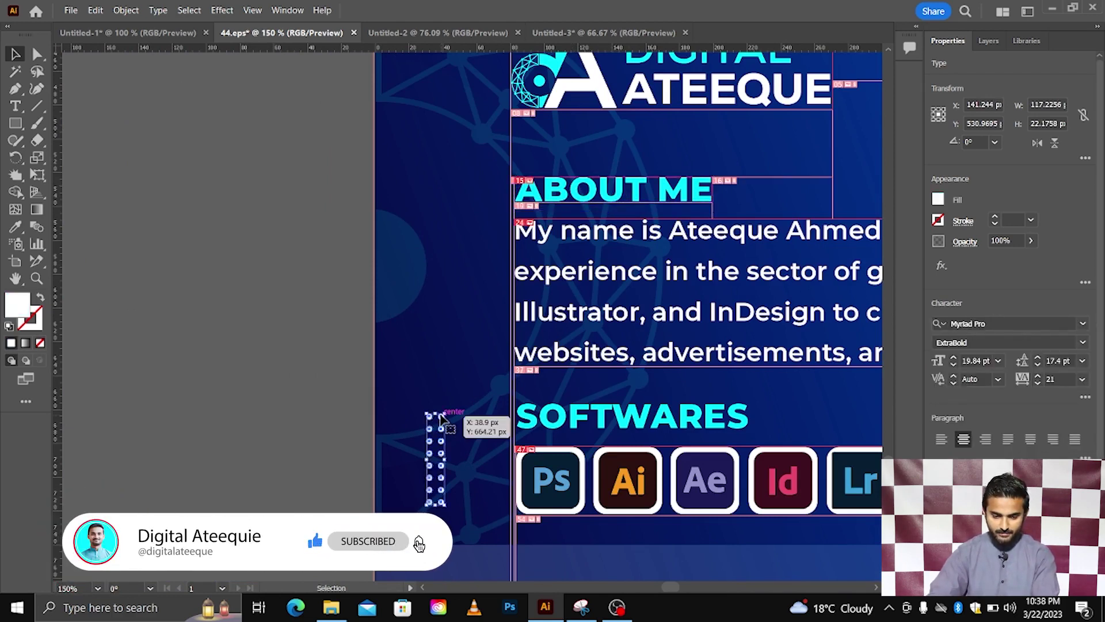
pyautogui.scroll(-1, 441, 418)
pyautogui.keyDown('alt'); pyautogui.scroll(3, 432, 380); pyautogui.keyUp('alt')
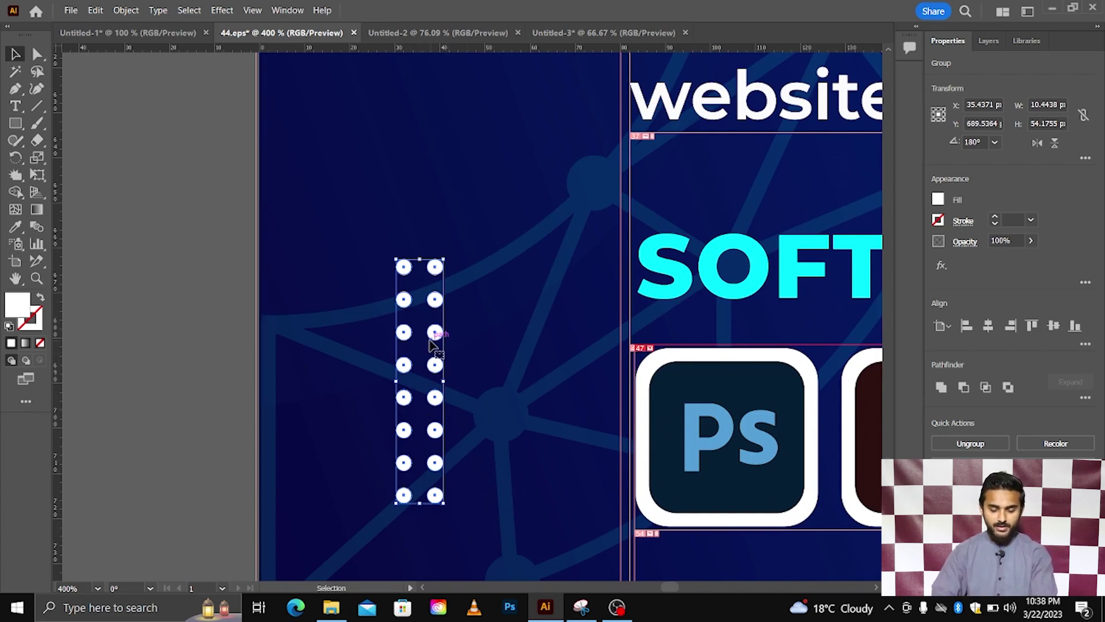
pyautogui.click(430, 344)
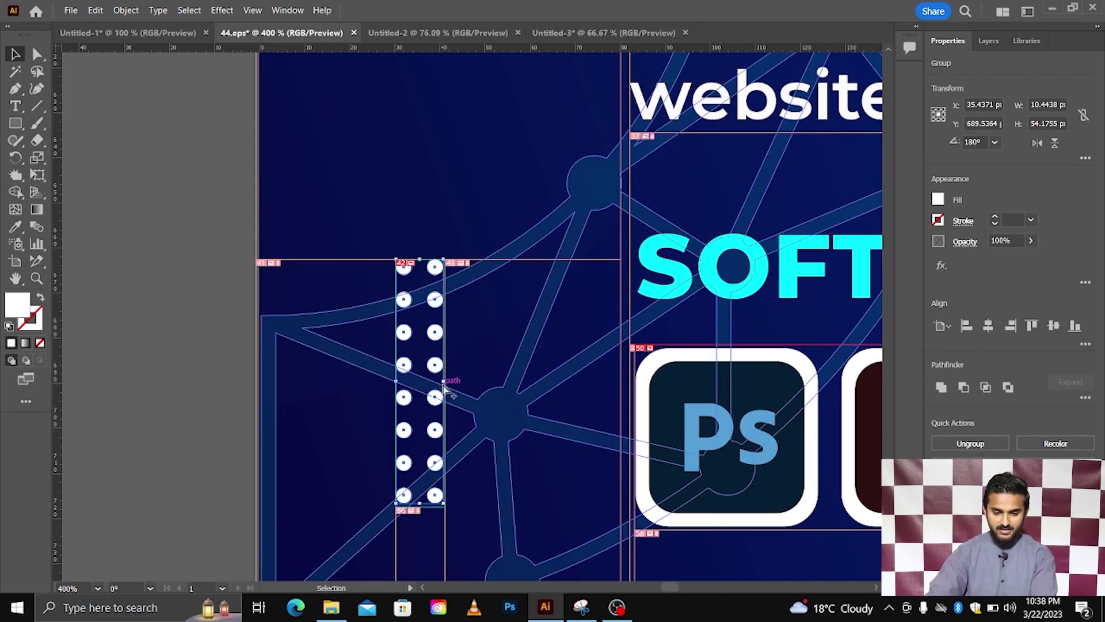
pyautogui.scroll(-3, 445, 374)
pyautogui.scroll(-1, 444, 389)
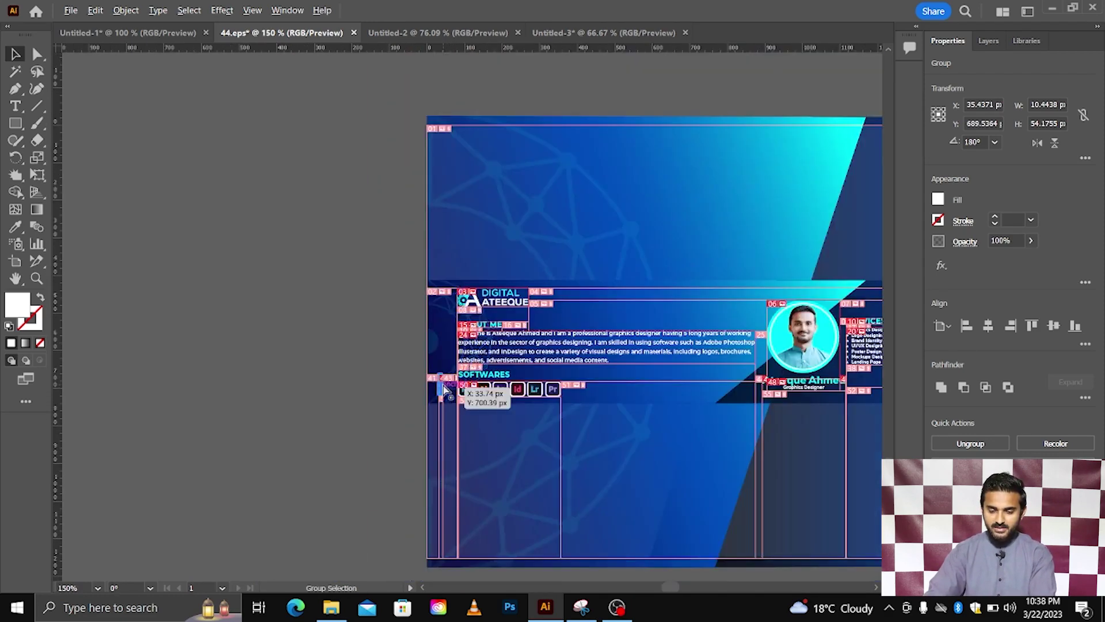
pyautogui.scroll(-1, 443, 389)
pyautogui.scroll(-1, 444, 390)
pyautogui.scroll(-1, 444, 391)
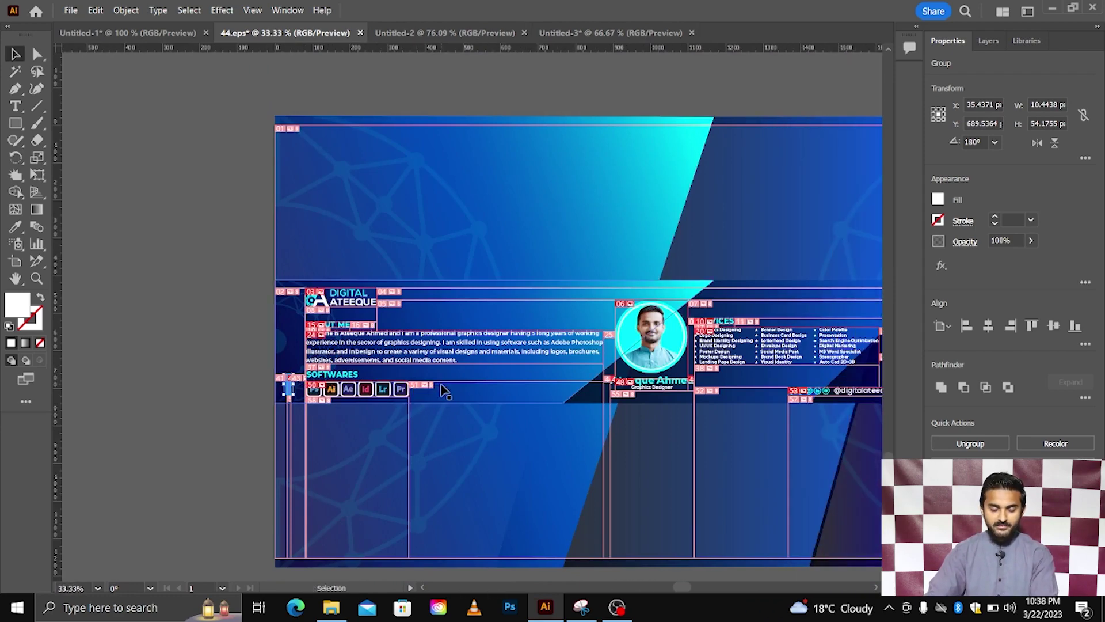